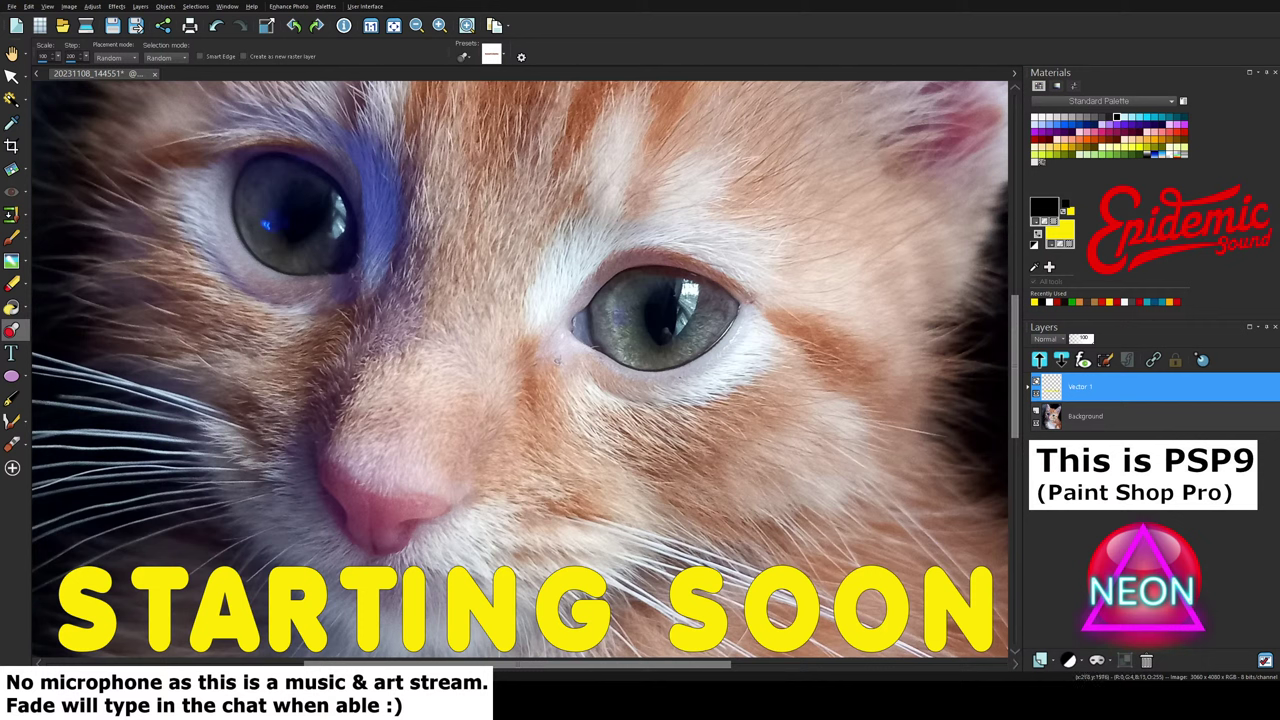
Step: Delete the yellow STARTING SOON text from the kitten photo
click(11, 353)
key(Delete)
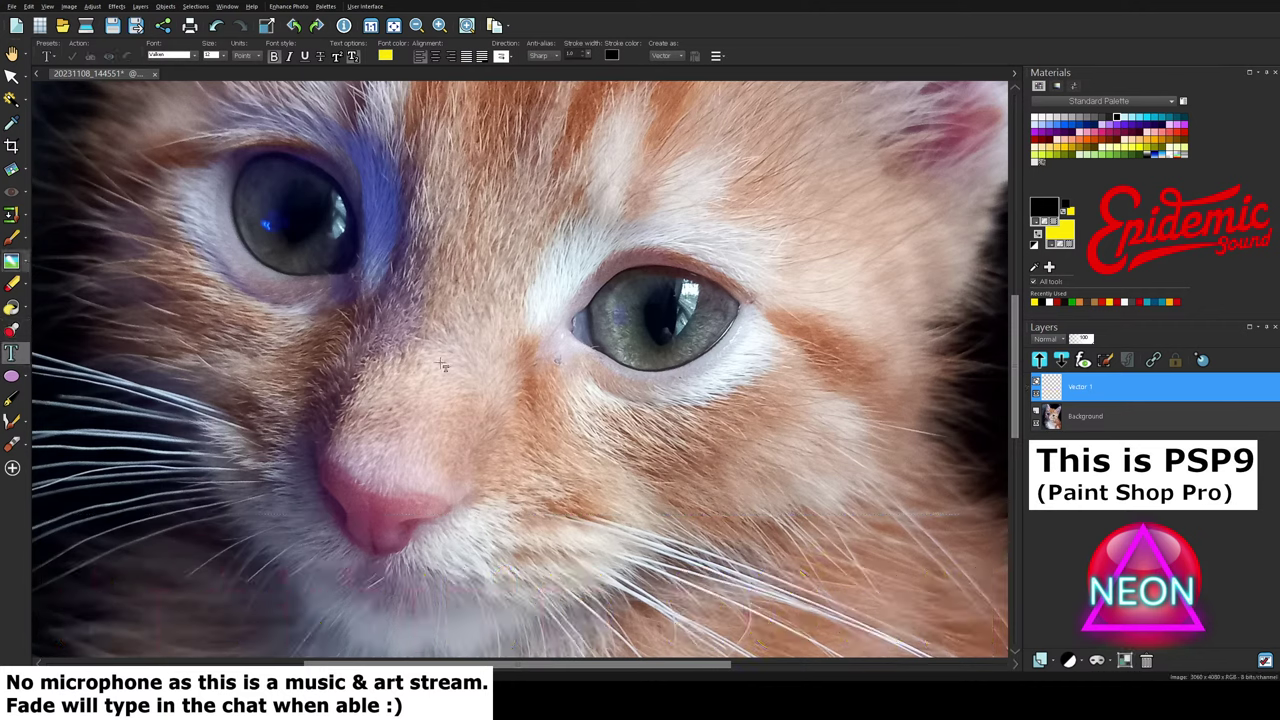
scroll(441, 364, down, 10)
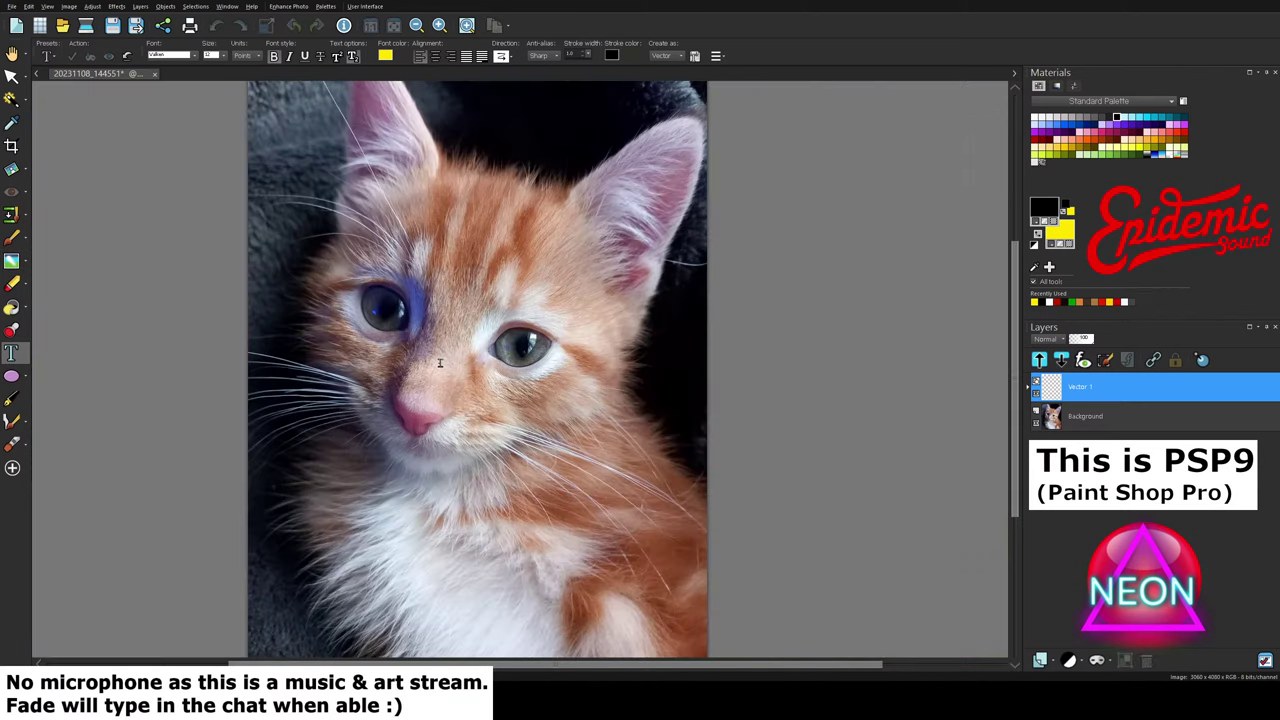
click(441, 364)
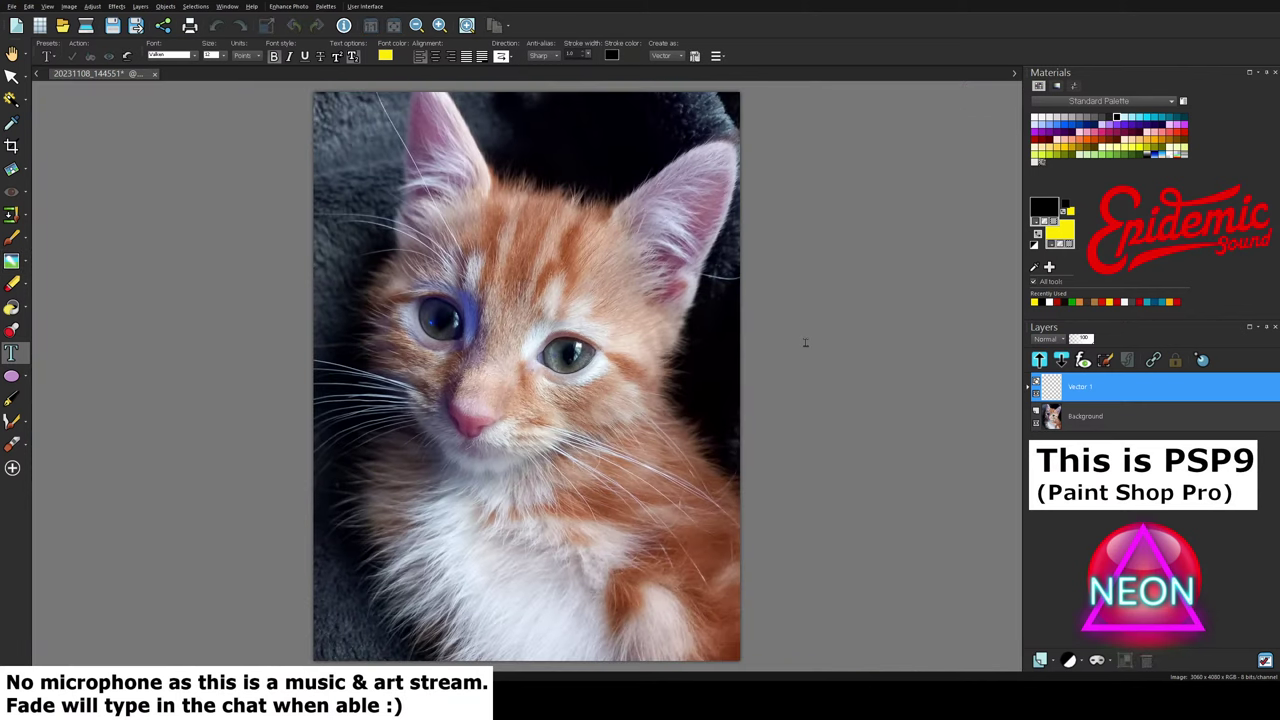
Step: Delete the Vector 1 layer and undo the duplication of the Background layer
click(1121, 394)
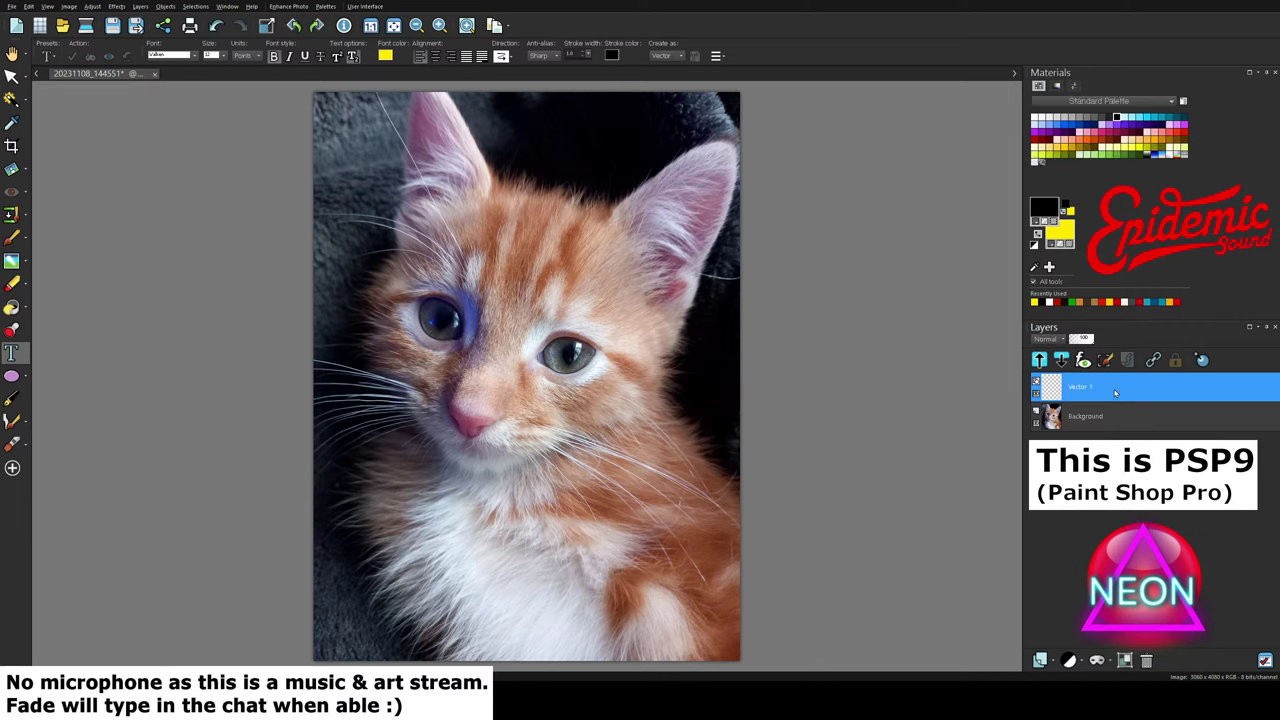
key(Delete)
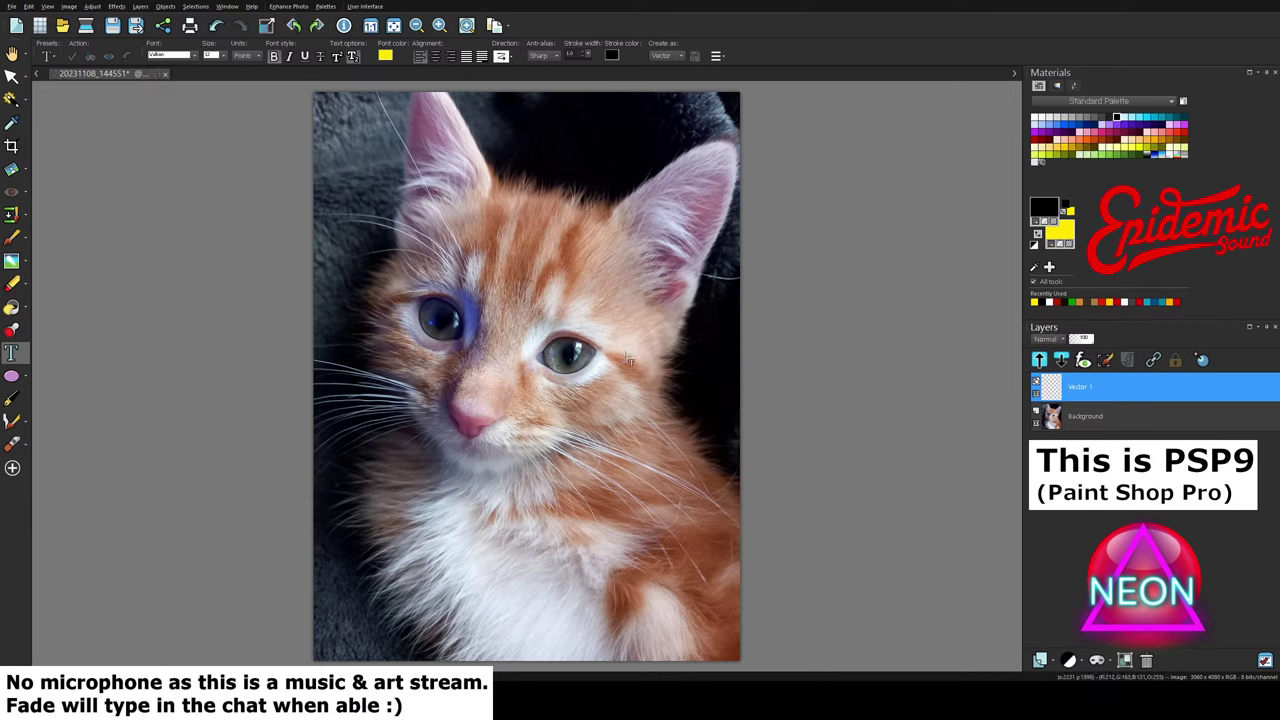
right_click(1101, 388)
click(1127, 410)
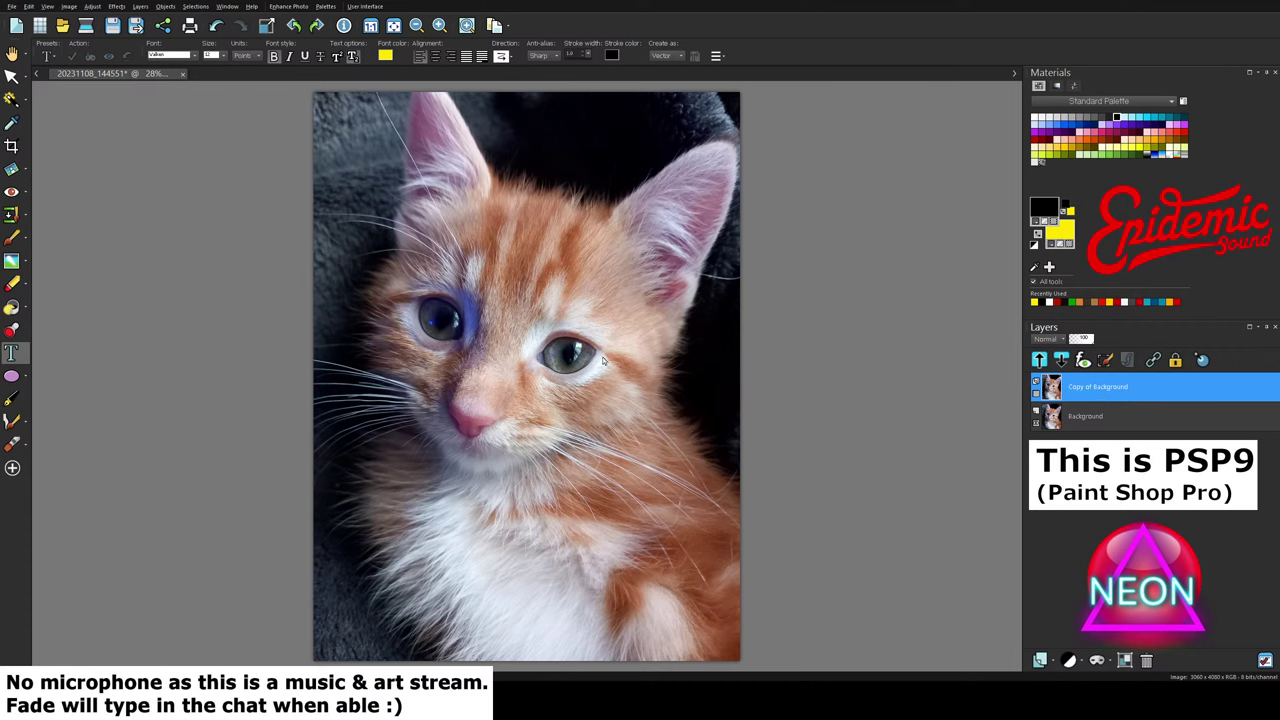
key(ctrl+z)
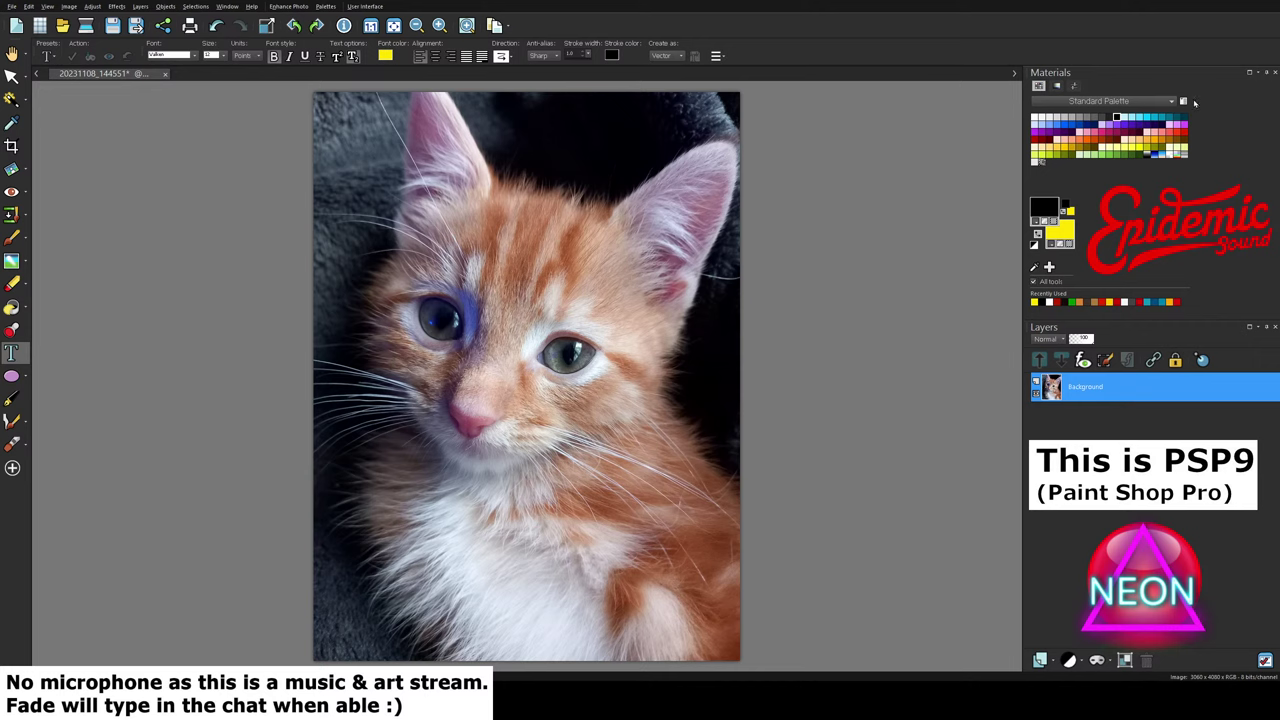
Step: Set the retouching brush size to 400 and duplicate the Background layer
click(1049, 668)
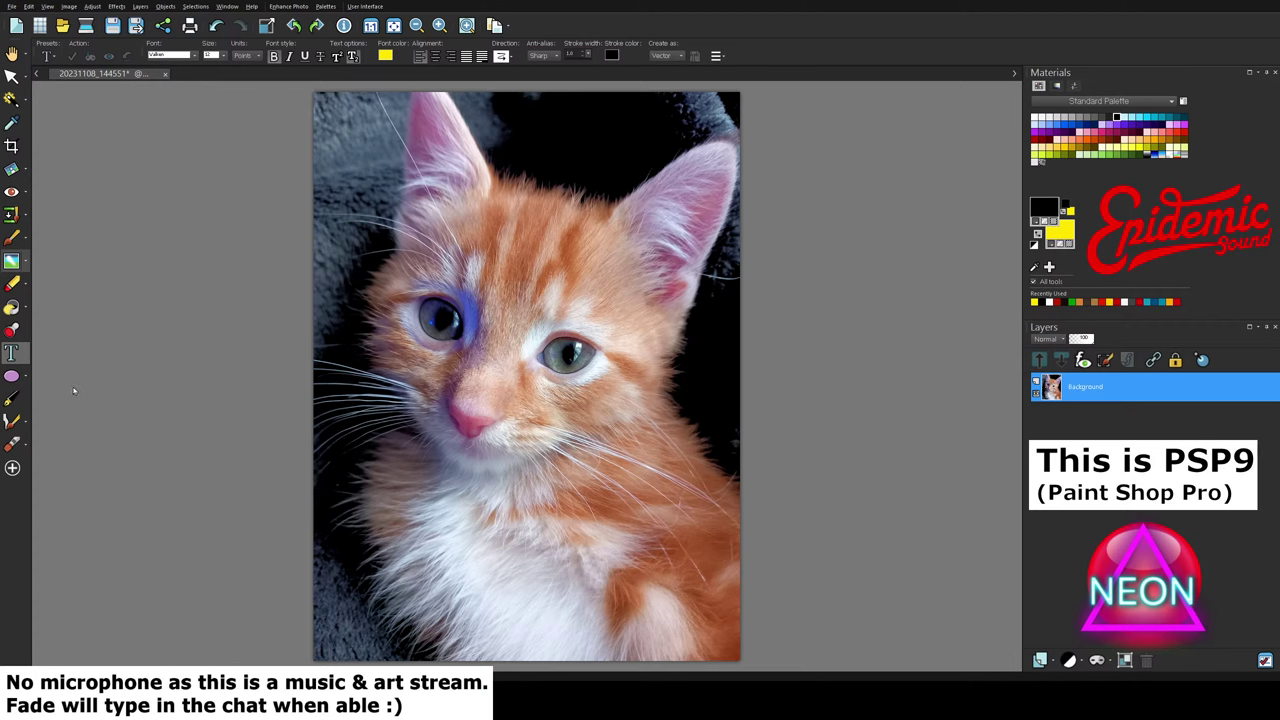
click(12, 261)
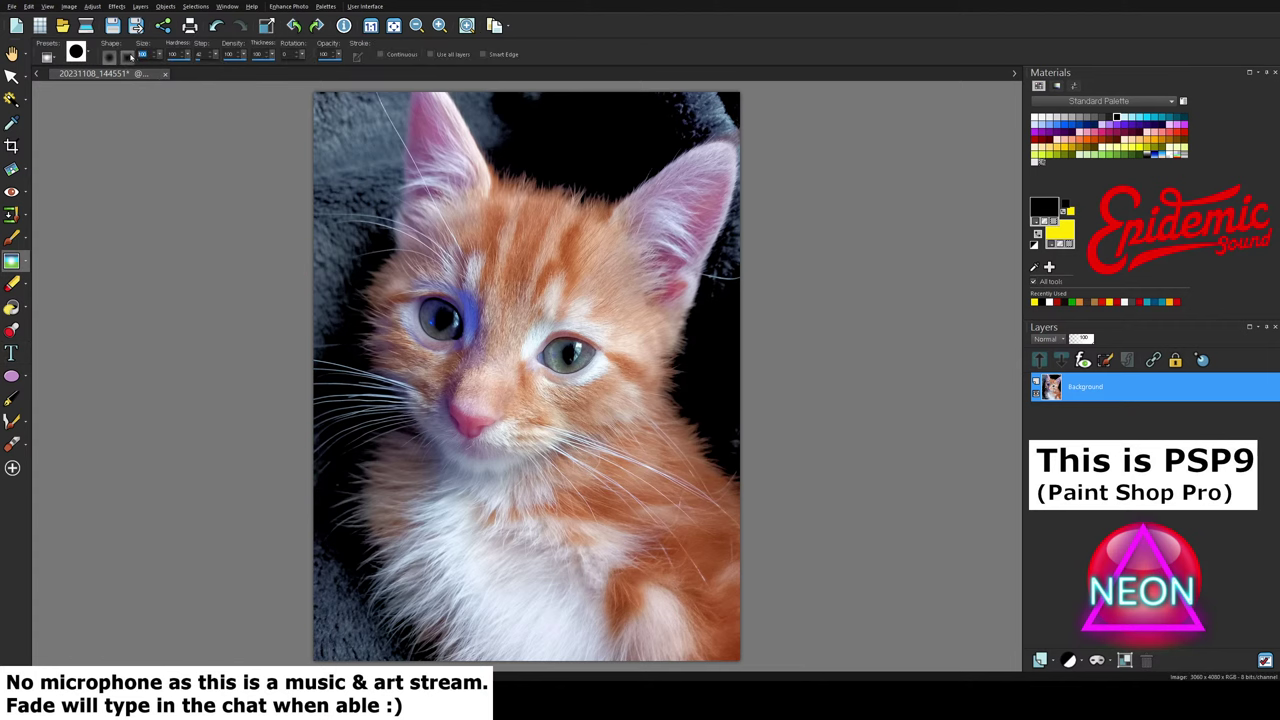
text(400)
key(ctrl+shift+d)
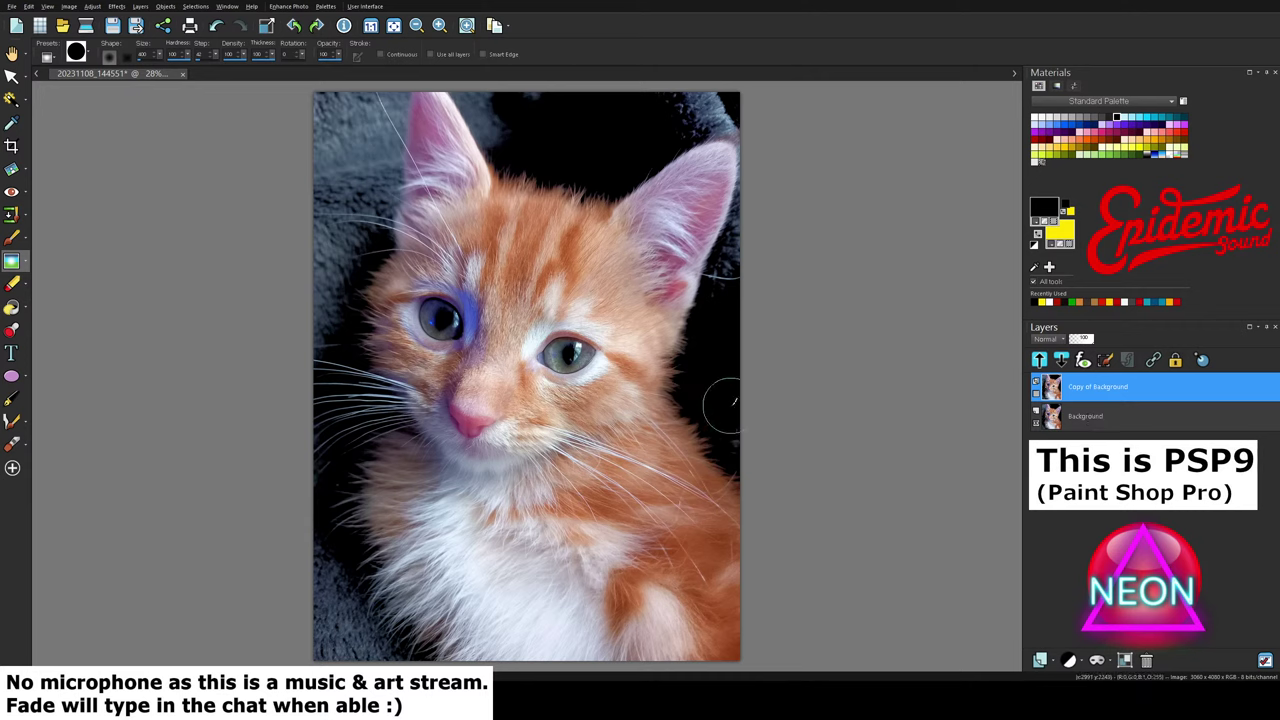
Step: Set the Eraser to a round tip with size 200 and hardness 50, and try it on the Background layer's upper-left corner
click(1084, 413)
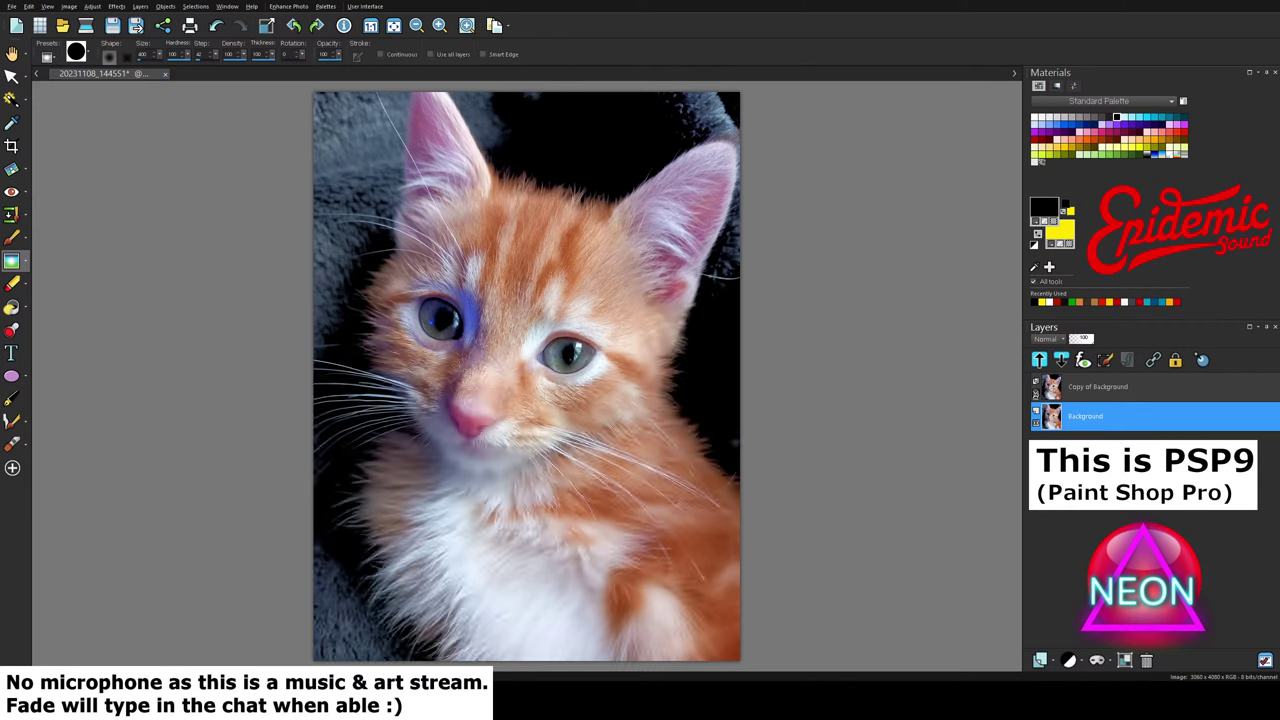
click(12, 283)
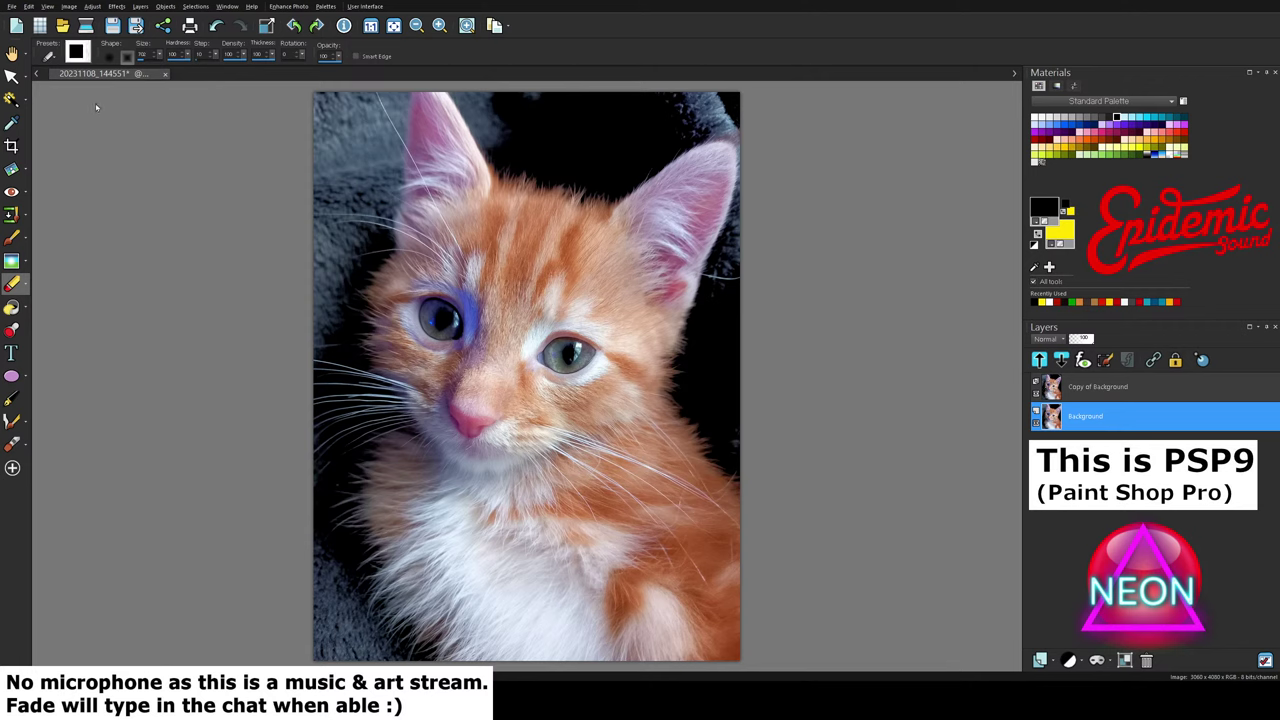
click(328, 571)
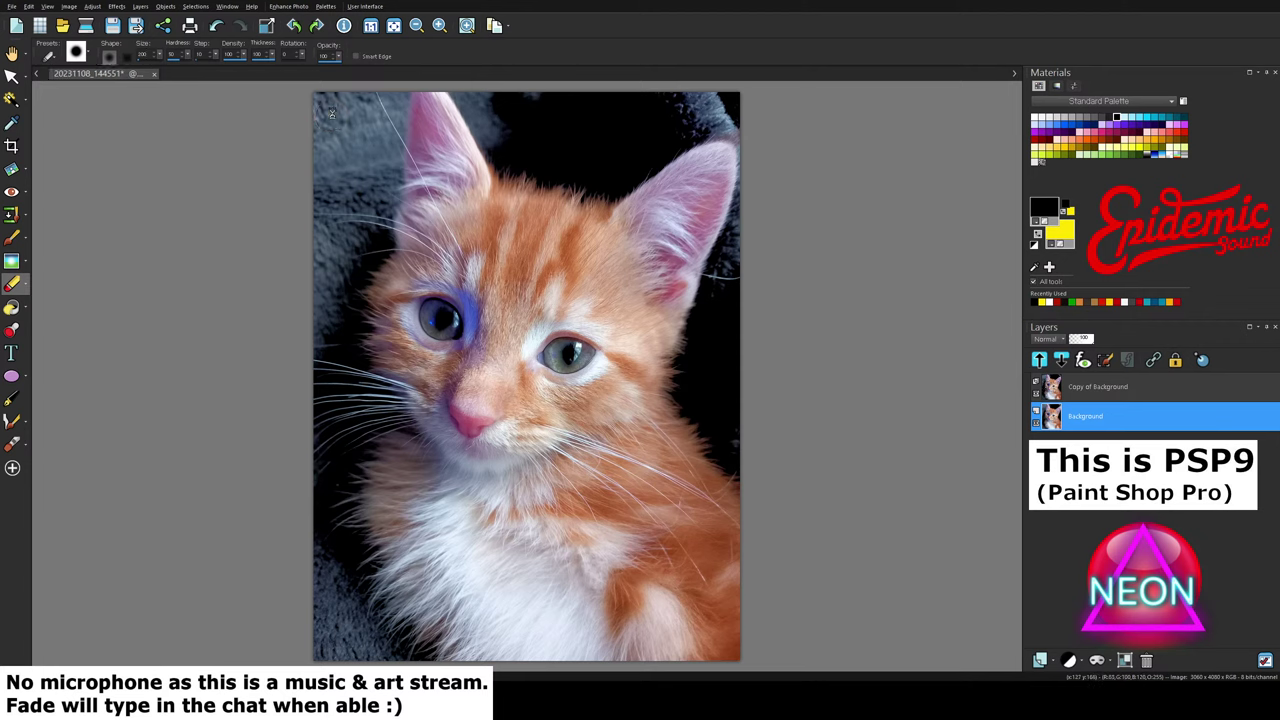
drag(331, 113, 335, 107)
key(ctrl+z)
Step: Erase the backdrop on the Copy of Background layer beside the kitten's left-hand ear and cheek and just above its forehead
click(1080, 394)
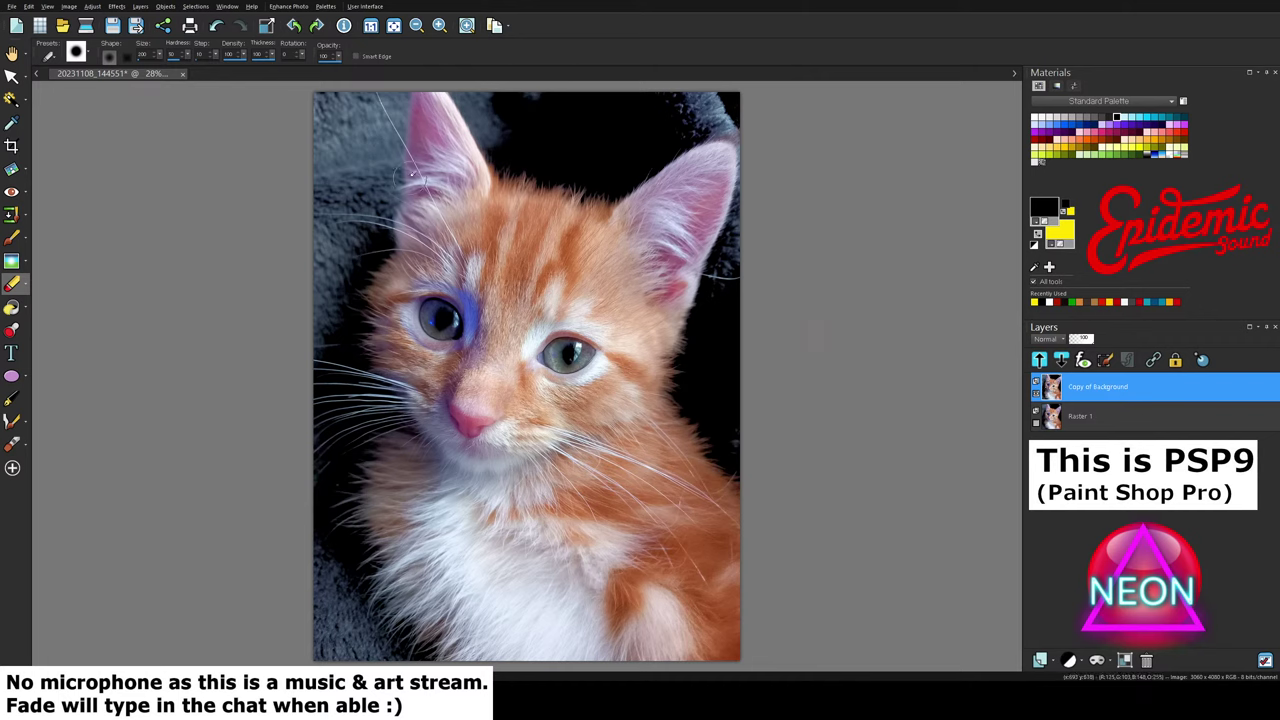
mouse_move(334, 118)
mouse_down()
mouse_move(372, 92)
mouse_move(327, 133)
mouse_move(331, 110)
mouse_move(309, 142)
mouse_move(329, 142)
mouse_move(323, 165)
mouse_move(344, 160)
mouse_move(322, 194)
mouse_move(372, 202)
mouse_move(384, 185)
mouse_move(330, 177)
mouse_move(364, 187)
mouse_move(346, 142)
mouse_move(394, 101)
mouse_move(376, 149)
mouse_move(389, 112)
mouse_move(383, 174)
mouse_move(386, 150)
mouse_move(327, 196)
mouse_move(361, 229)
mouse_move(380, 198)
mouse_move(358, 262)
mouse_move(377, 232)
mouse_move(342, 277)
mouse_move(316, 265)
mouse_move(325, 250)
mouse_move(340, 265)
mouse_move(328, 360)
mouse_move(350, 305)
mouse_up()
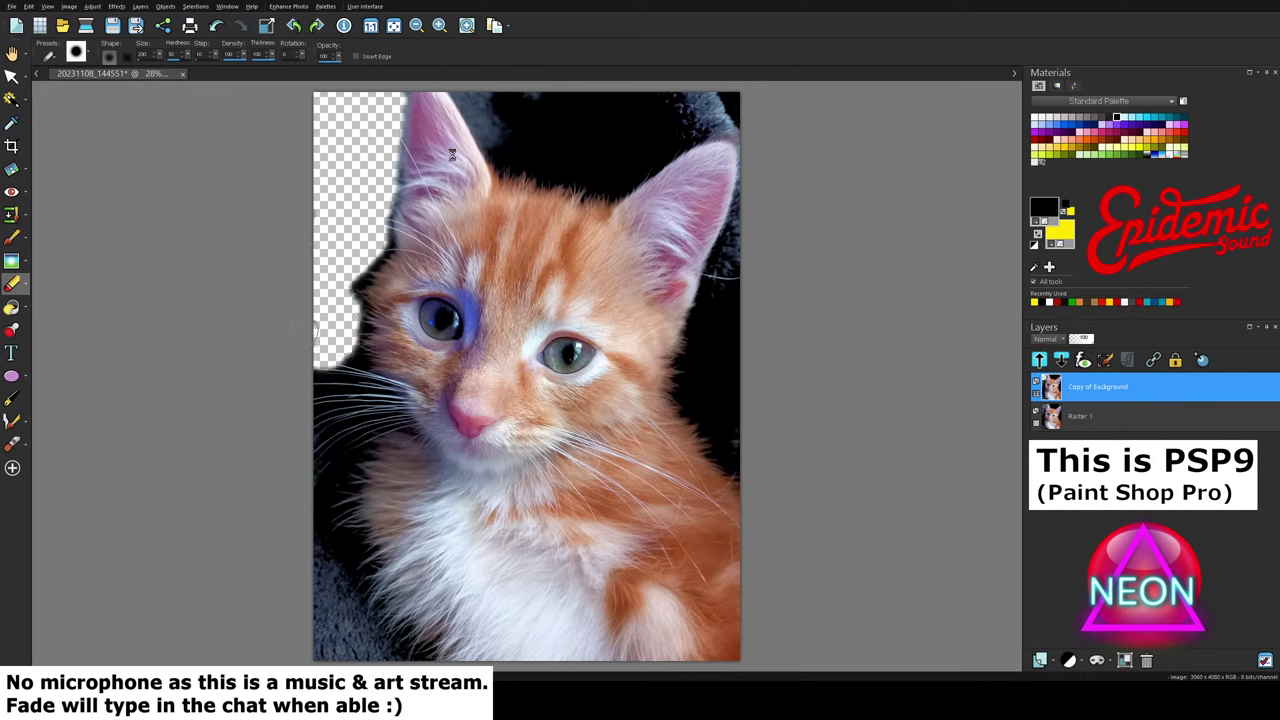
mouse_move(500, 105)
mouse_down()
mouse_move(457, 75)
mouse_move(503, 155)
mouse_move(585, 180)
mouse_up()
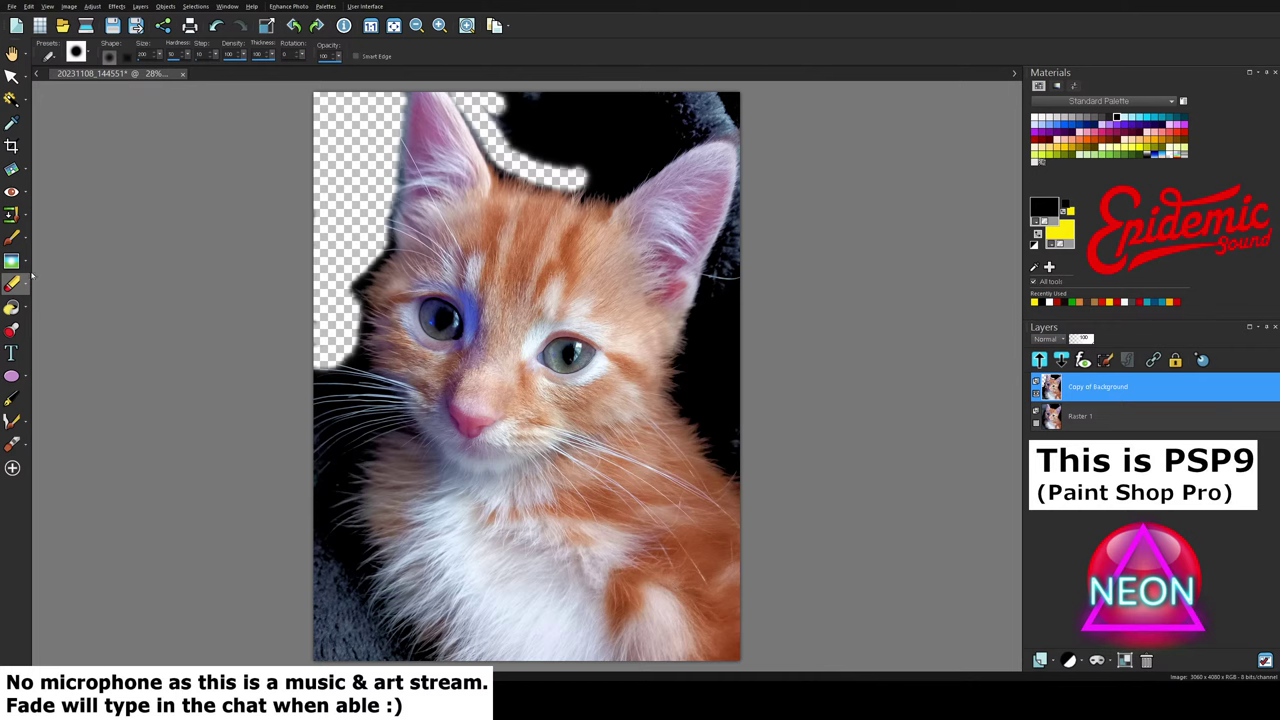
Step: Remove the dark fringe along the forehead fur and the inner edge of the right-hand ear with the Background Eraser
click(13, 284)
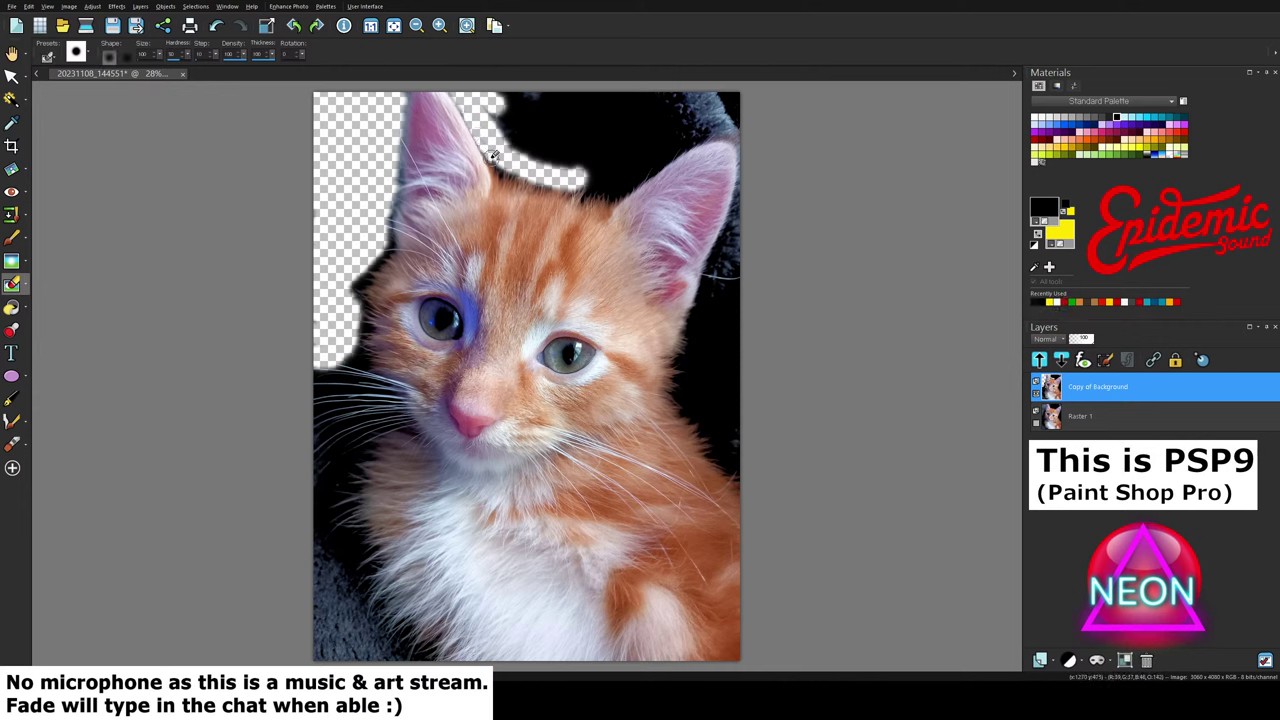
scroll(541, 160, up, 3)
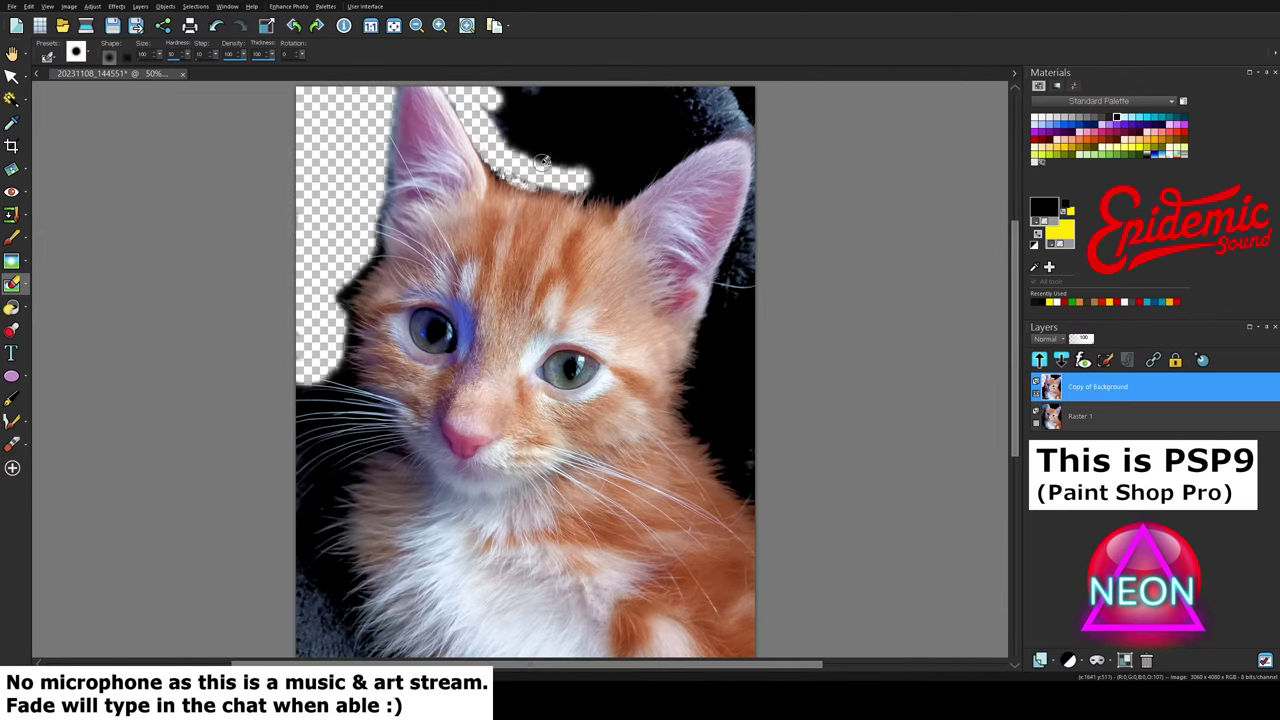
scroll(541, 160, up, 2)
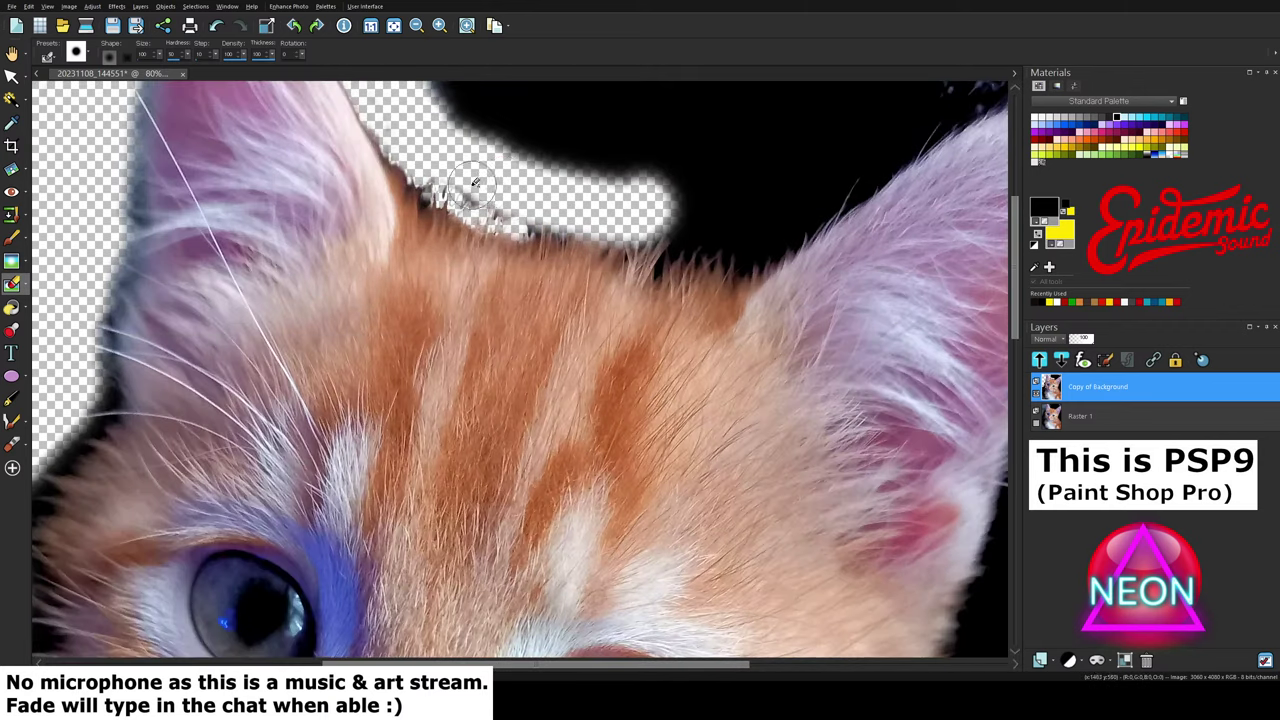
mouse_move(446, 186)
mouse_down()
mouse_move(405, 172)
mouse_move(395, 150)
mouse_move(400, 190)
mouse_move(465, 190)
mouse_move(600, 240)
mouse_move(662, 230)
mouse_move(664, 260)
mouse_move(729, 220)
mouse_move(674, 223)
mouse_move(686, 243)
mouse_move(745, 262)
mouse_move(850, 192)
mouse_move(825, 212)
mouse_move(800, 186)
mouse_move(709, 200)
mouse_up()
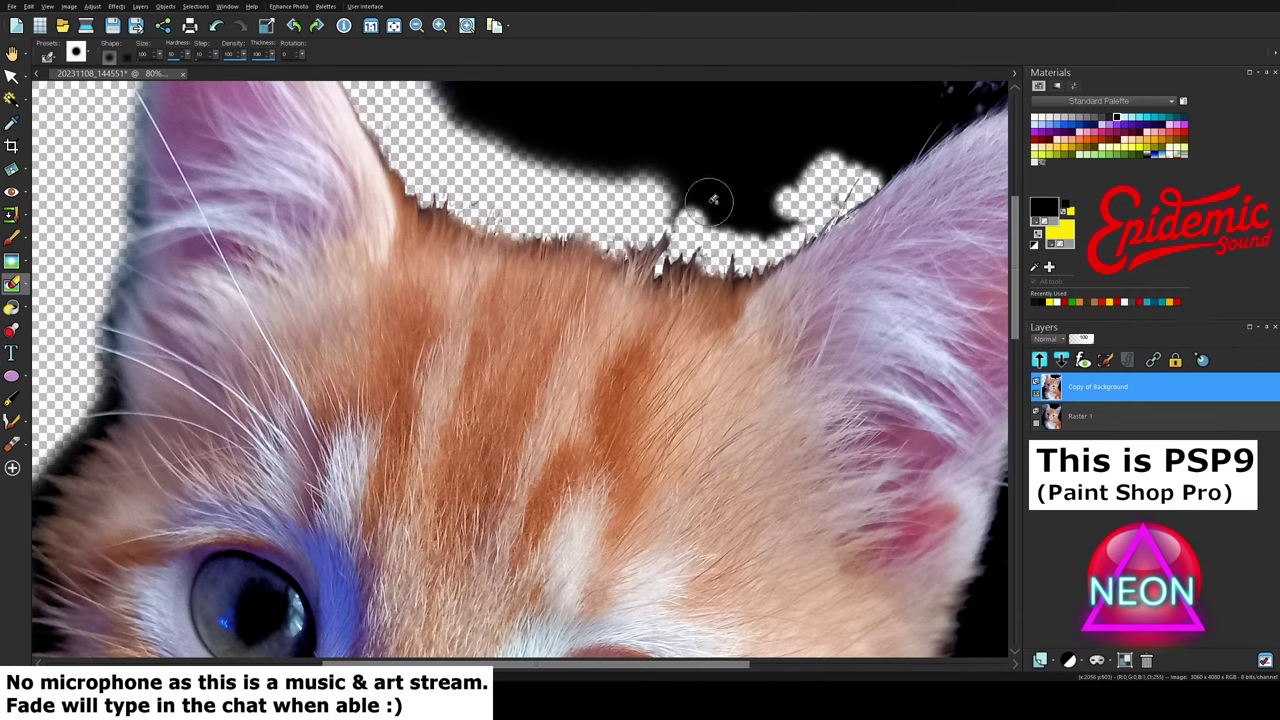
Step: Clear the remaining backdrop along the outer edge of the left-hand ear and down the cheek fur with the Background Eraser
scroll(709, 200, down, 2)
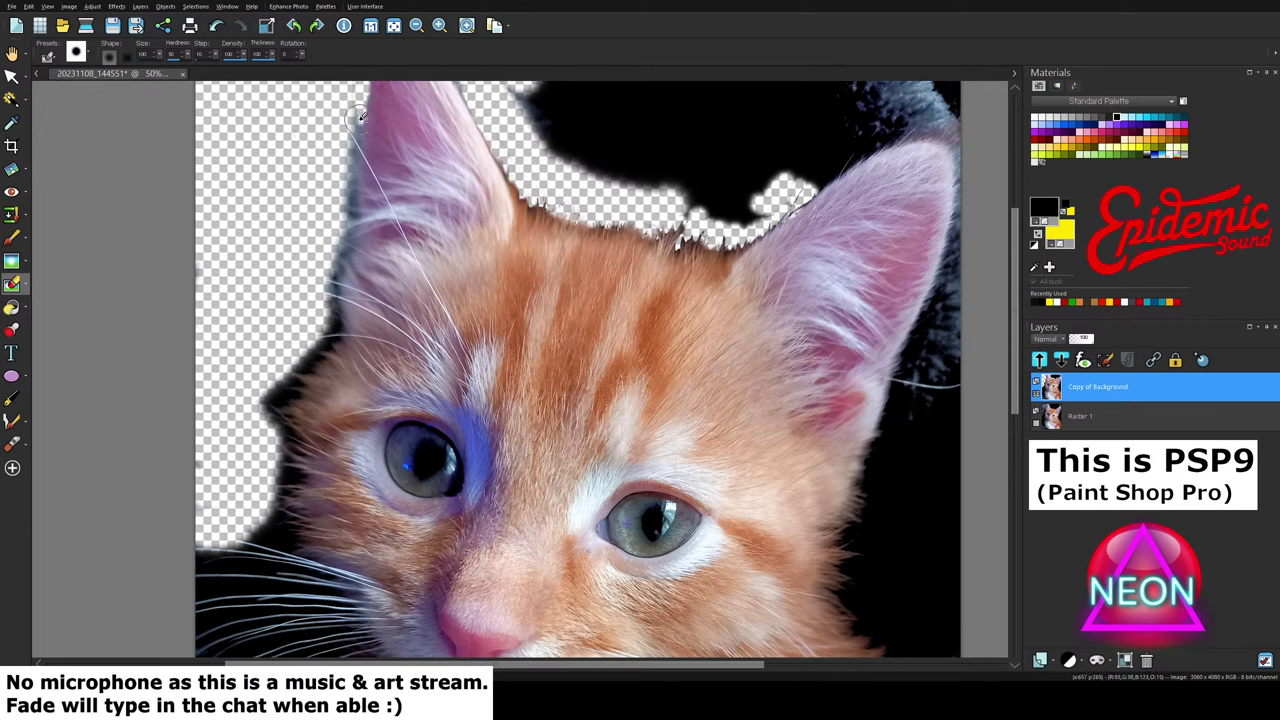
drag(361, 117, 353, 208)
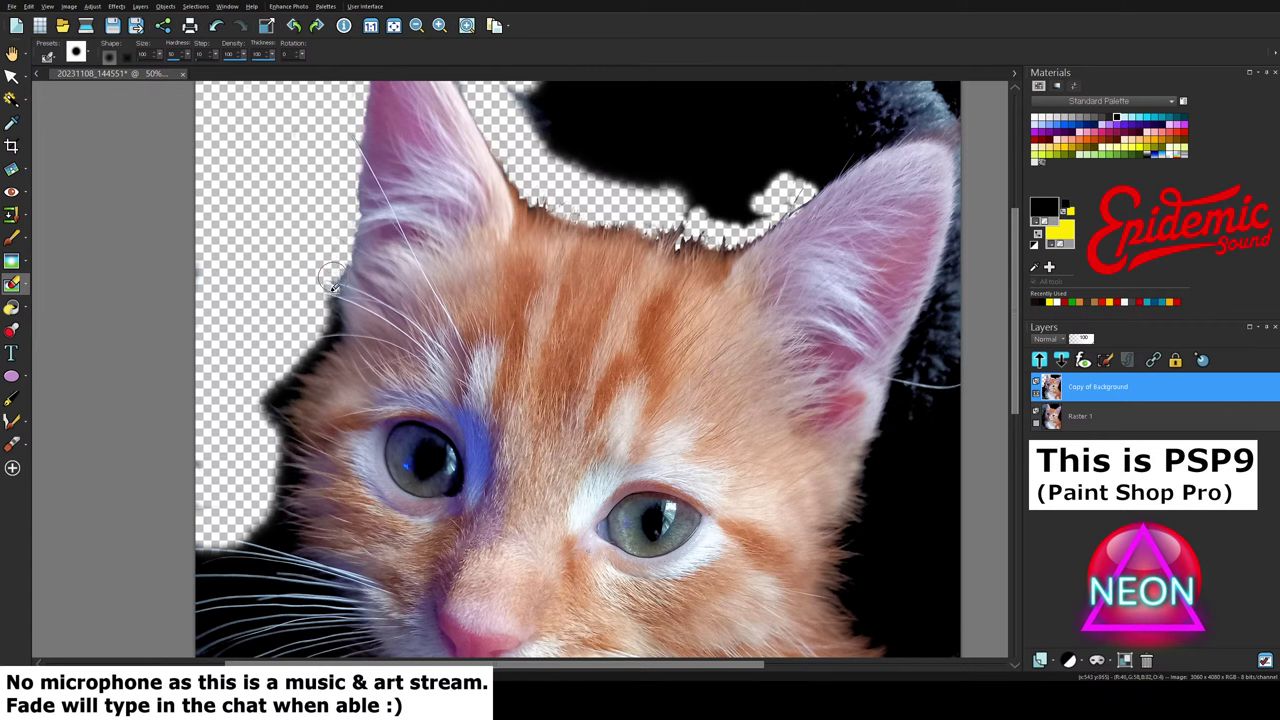
mouse_move(334, 318)
mouse_down()
mouse_move(312, 358)
mouse_move(337, 319)
mouse_move(301, 358)
mouse_move(313, 364)
mouse_move(259, 394)
mouse_move(291, 394)
mouse_move(269, 423)
mouse_move(297, 433)
mouse_move(282, 432)
mouse_move(295, 451)
mouse_move(276, 480)
mouse_move(292, 480)
mouse_move(275, 496)
mouse_move(287, 518)
mouse_move(260, 531)
mouse_move(283, 543)
mouse_move(297, 530)
mouse_move(279, 525)
mouse_move(292, 518)
mouse_move(295, 460)
mouse_move(284, 524)
mouse_up()
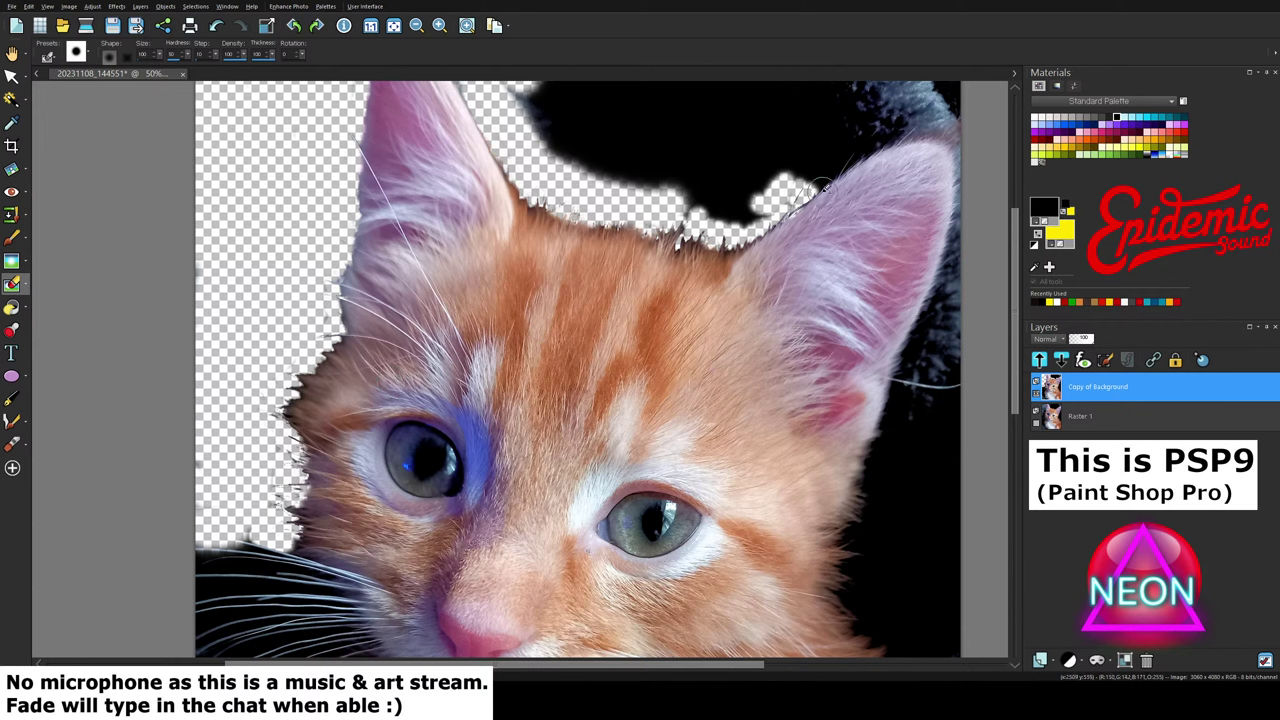
Step: Clear the backdrop around the right-hand ear's tip and outer edge with the Background Eraser, comparing the cutout against the Raster 1 layer
mouse_move(820, 188)
mouse_down()
mouse_move(939, 122)
mouse_move(931, 129)
mouse_move(960, 150)
mouse_move(955, 206)
mouse_up()
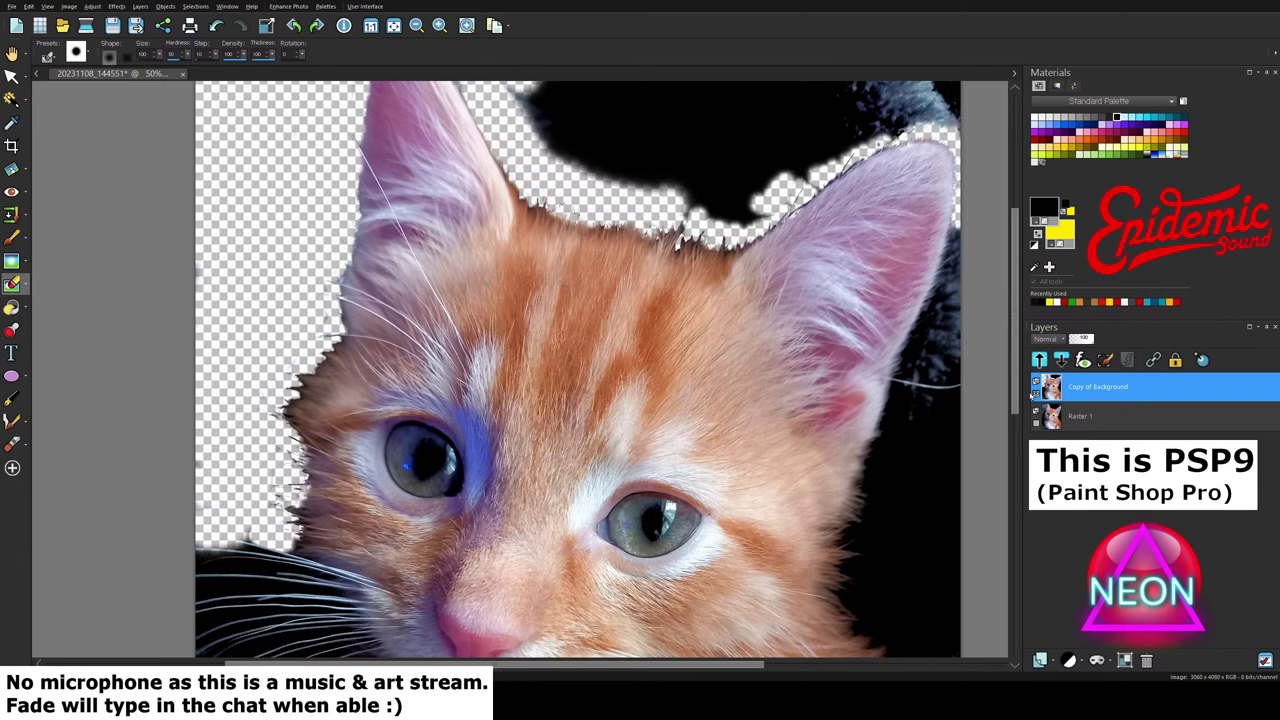
click(1038, 423)
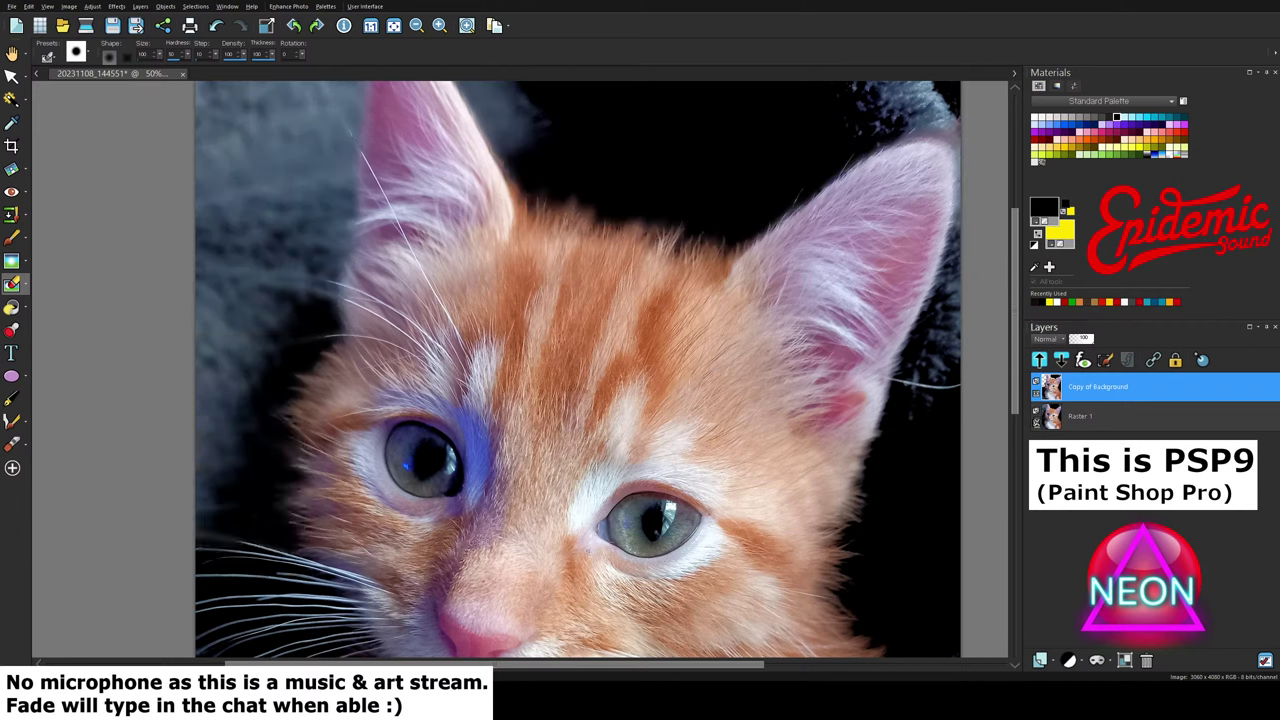
click(1037, 422)
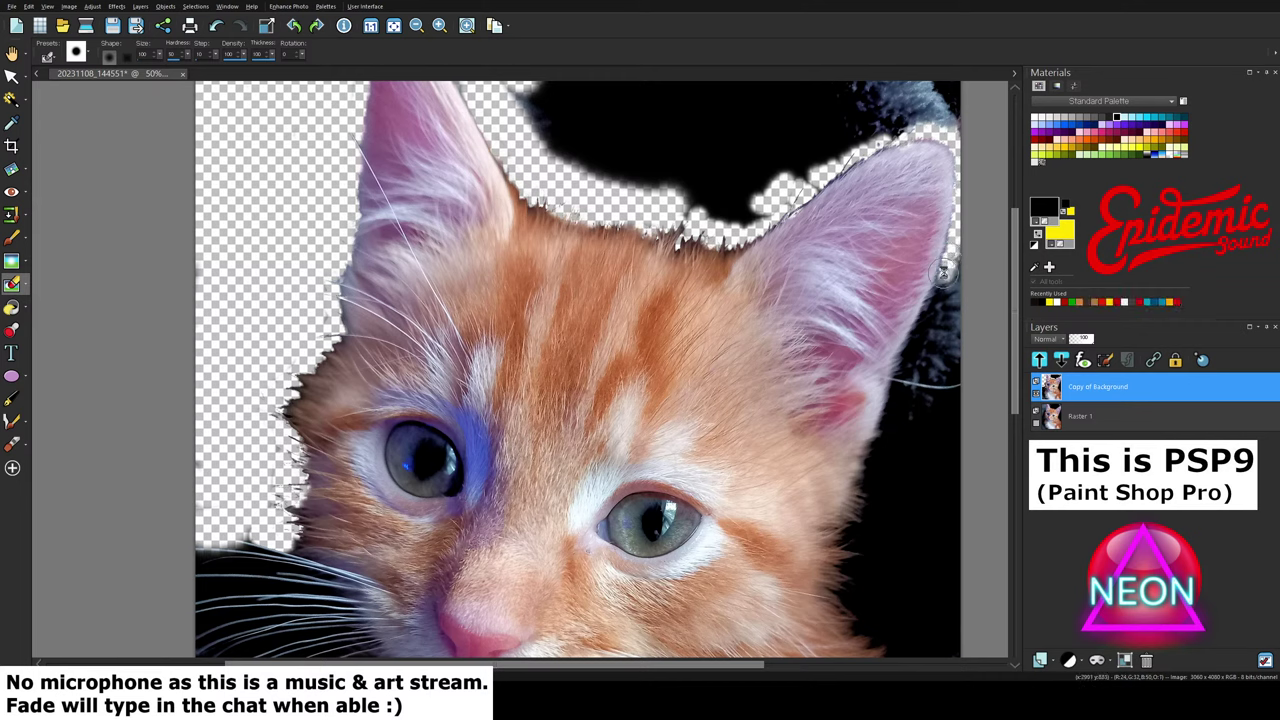
scroll(952, 232, up, 2)
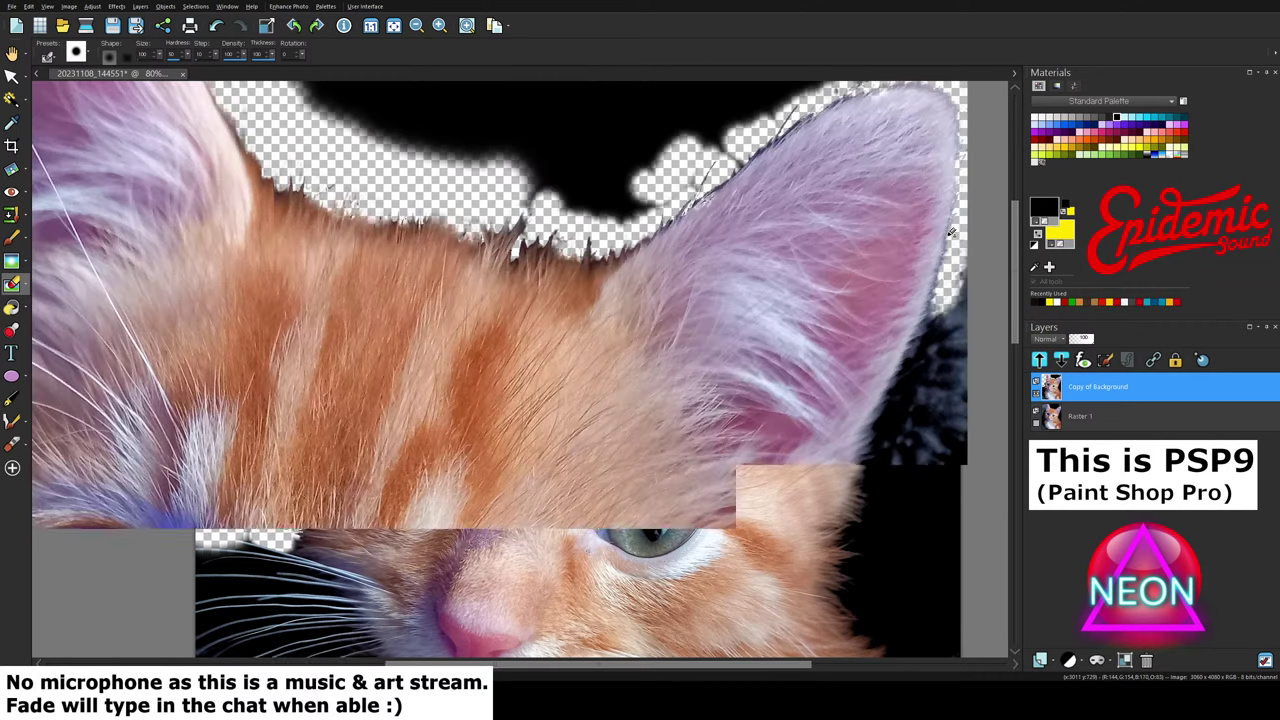
mouse_move(946, 259)
mouse_down()
mouse_move(927, 334)
mouse_move(868, 442)
mouse_move(883, 414)
mouse_up()
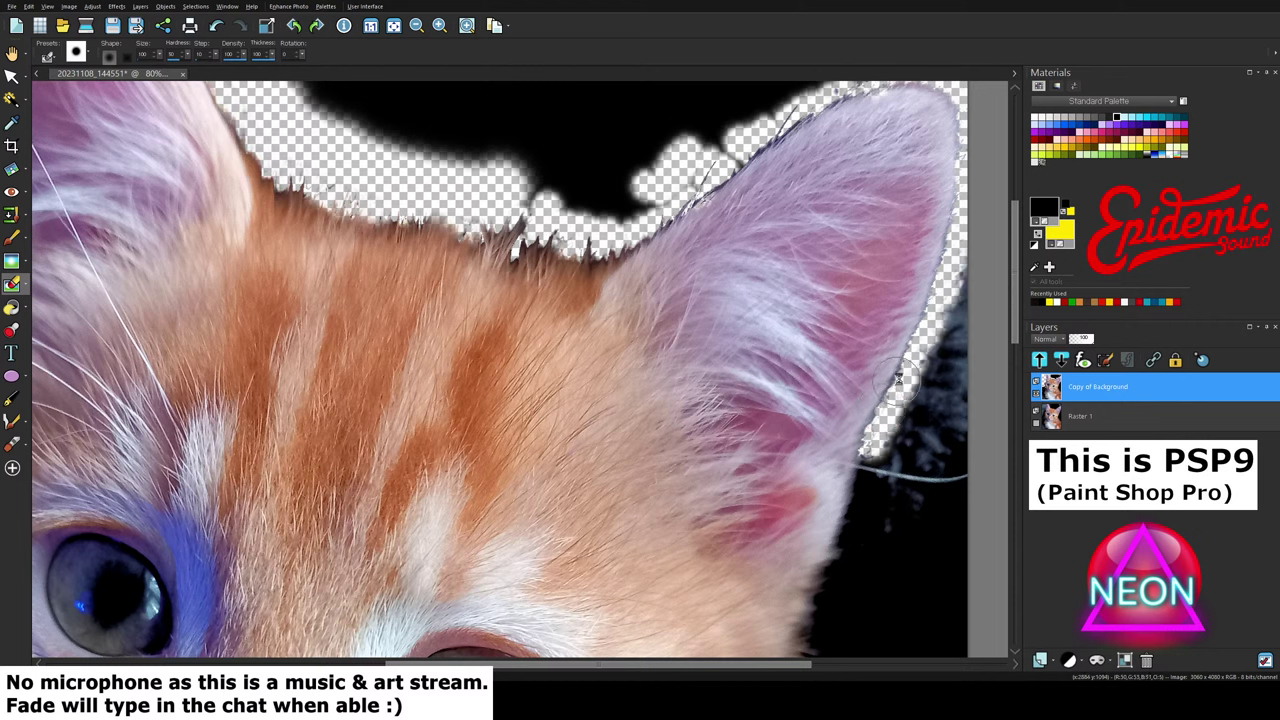
drag(899, 380, 852, 538)
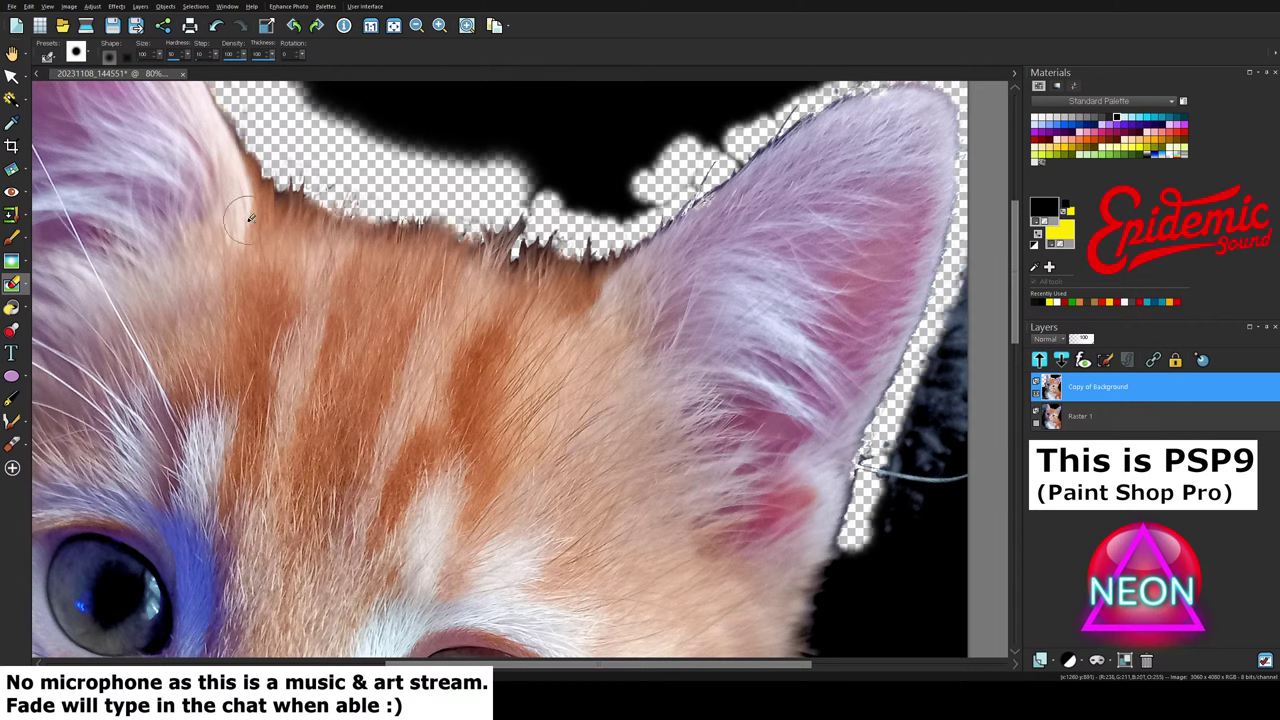
Step: Erase the leftover black backdrop between the kitten's ears with the regular Eraser
click(12, 284)
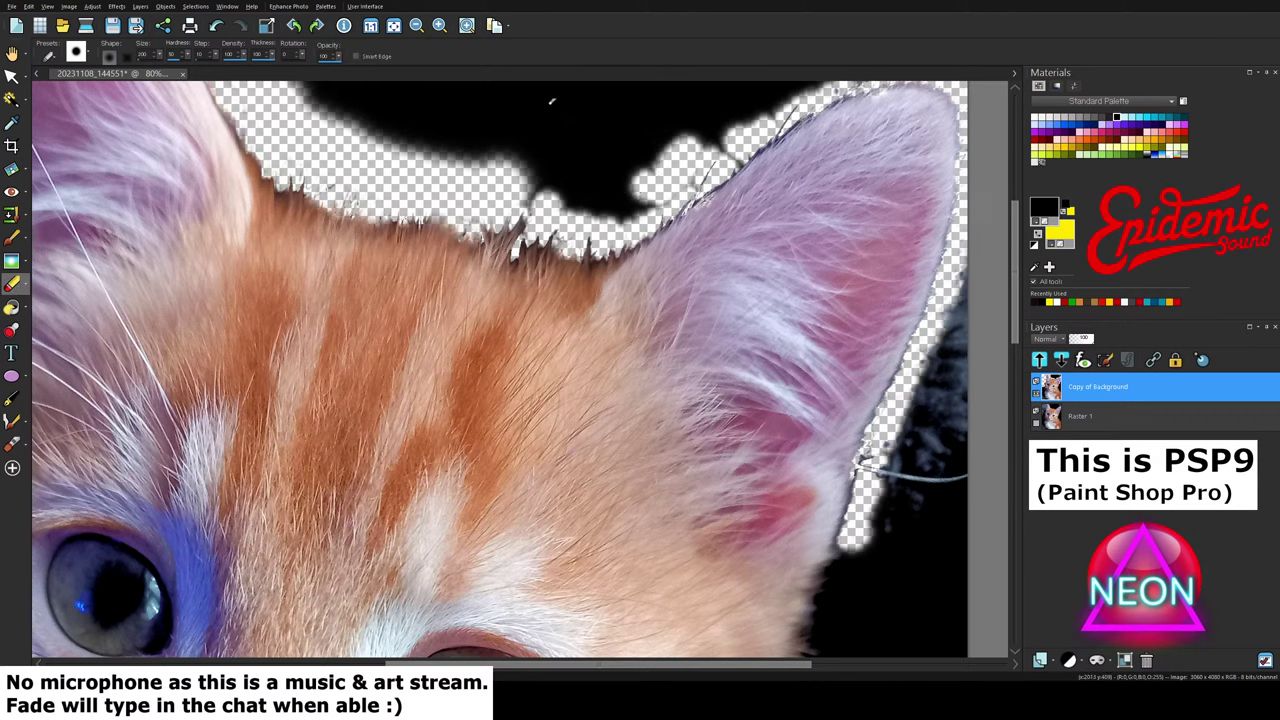
scroll(548, 122, down, 3)
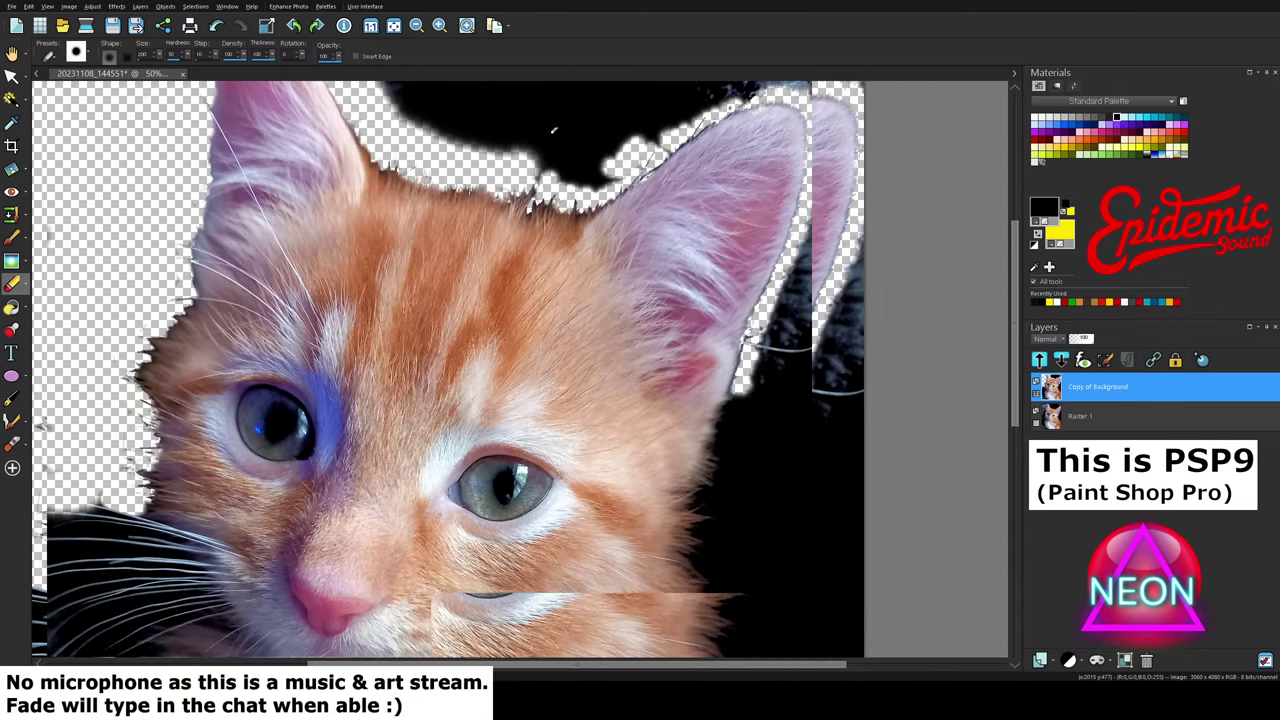
mouse_move(553, 130)
mouse_down()
mouse_move(423, 113)
mouse_move(434, 125)
mouse_move(380, 85)
mouse_move(513, 122)
mouse_move(494, 146)
mouse_move(587, 152)
mouse_move(543, 162)
mouse_move(596, 171)
mouse_move(669, 103)
mouse_move(642, 88)
mouse_move(511, 98)
mouse_move(608, 126)
mouse_move(604, 87)
mouse_move(834, 75)
mouse_move(767, 73)
mouse_move(668, 116)
mouse_up()
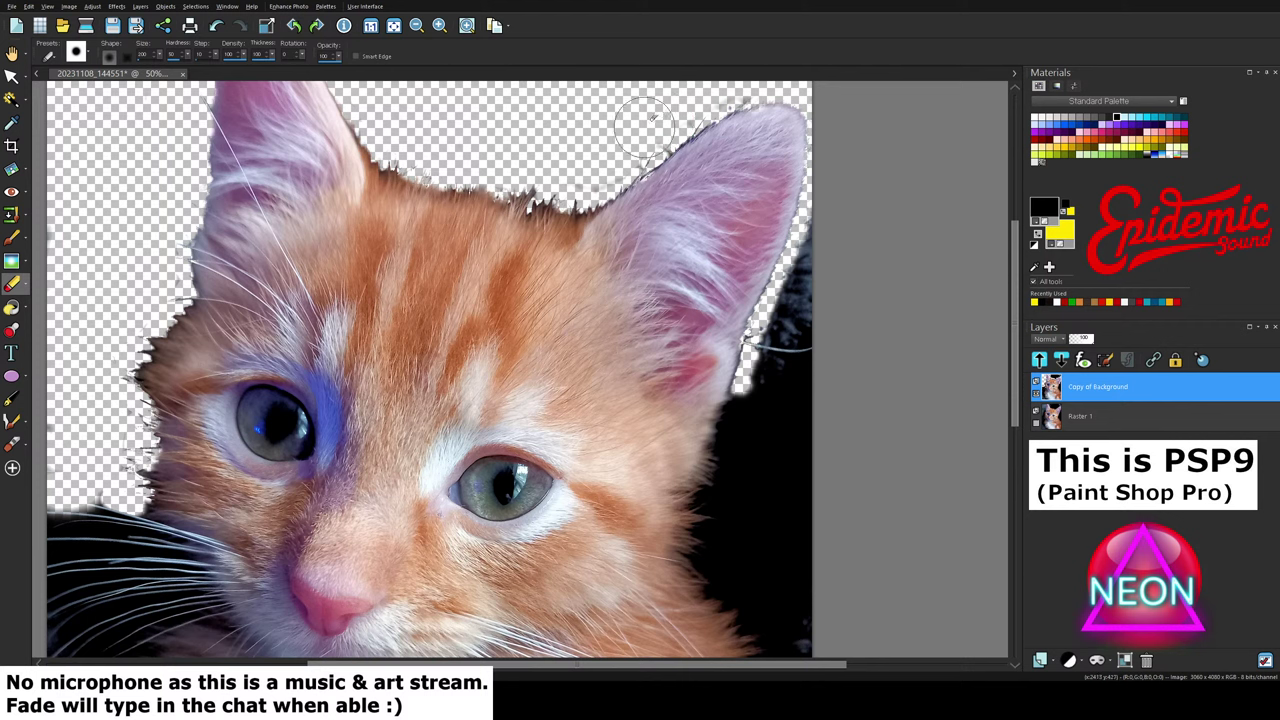
Step: Erase the backdrop to the right of the kitten, from below the ear down past the cheek to the shoulder
mouse_move(810, 340)
mouse_down()
mouse_move(800, 310)
mouse_move(818, 252)
mouse_move(780, 335)
mouse_move(785, 301)
mouse_move(780, 380)
mouse_move(758, 345)
mouse_move(757, 434)
mouse_move(781, 407)
mouse_move(790, 460)
mouse_move(775, 480)
mouse_move(751, 403)
mouse_move(735, 468)
mouse_move(730, 440)
mouse_move(749, 404)
mouse_move(790, 540)
mouse_move(780, 565)
mouse_move(740, 480)
mouse_move(733, 493)
mouse_move(795, 625)
mouse_move(800, 580)
mouse_up()
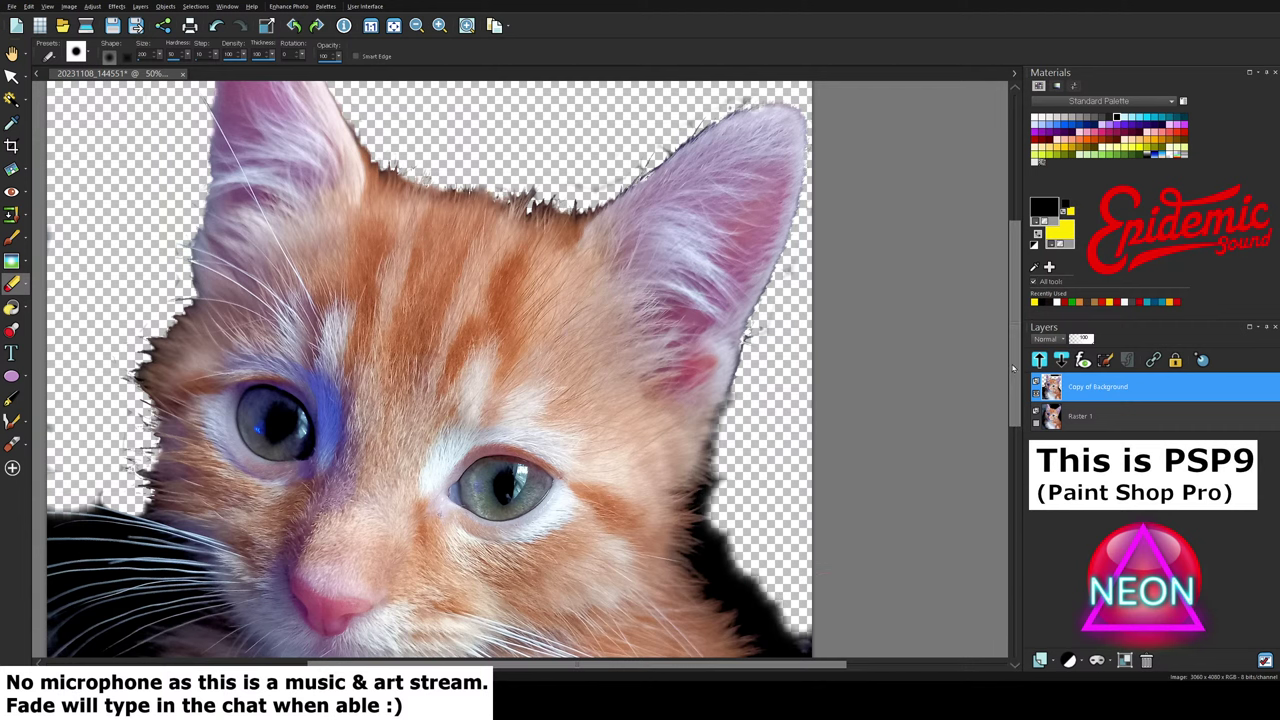
drag(1012, 368, 1013, 458)
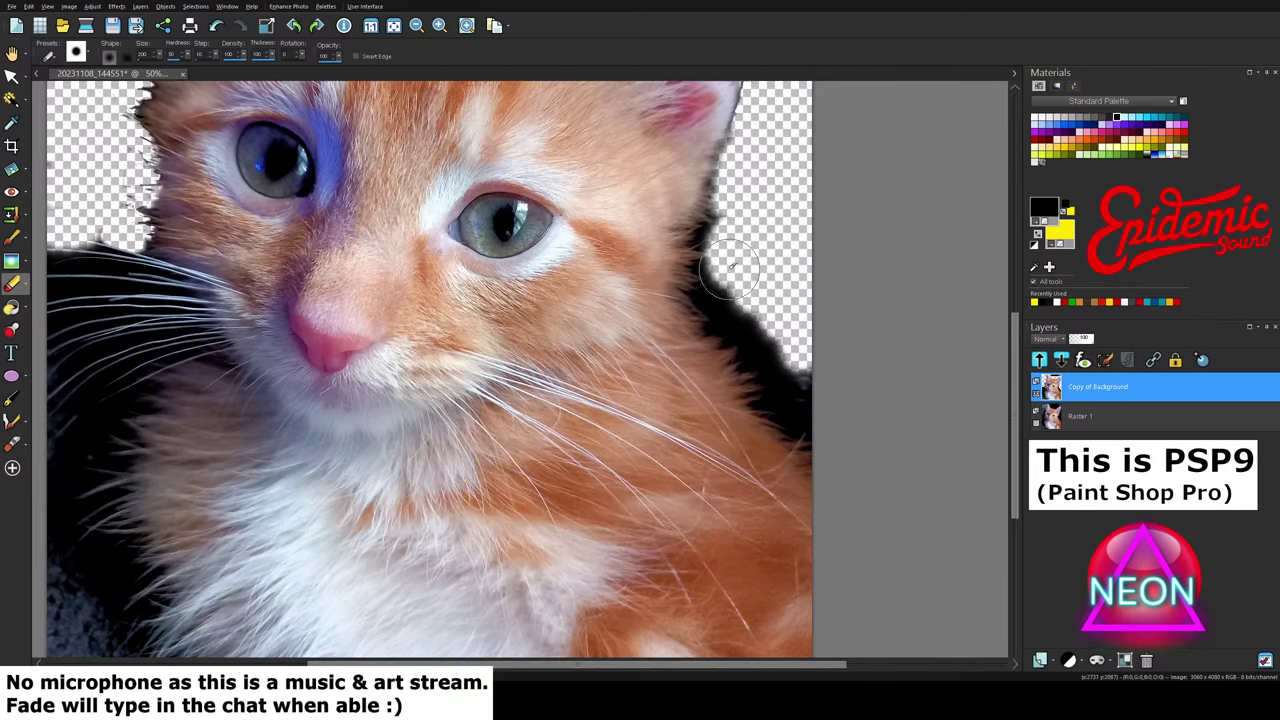
mouse_move(732, 264)
mouse_down()
mouse_move(802, 420)
mouse_move(819, 396)
mouse_up()
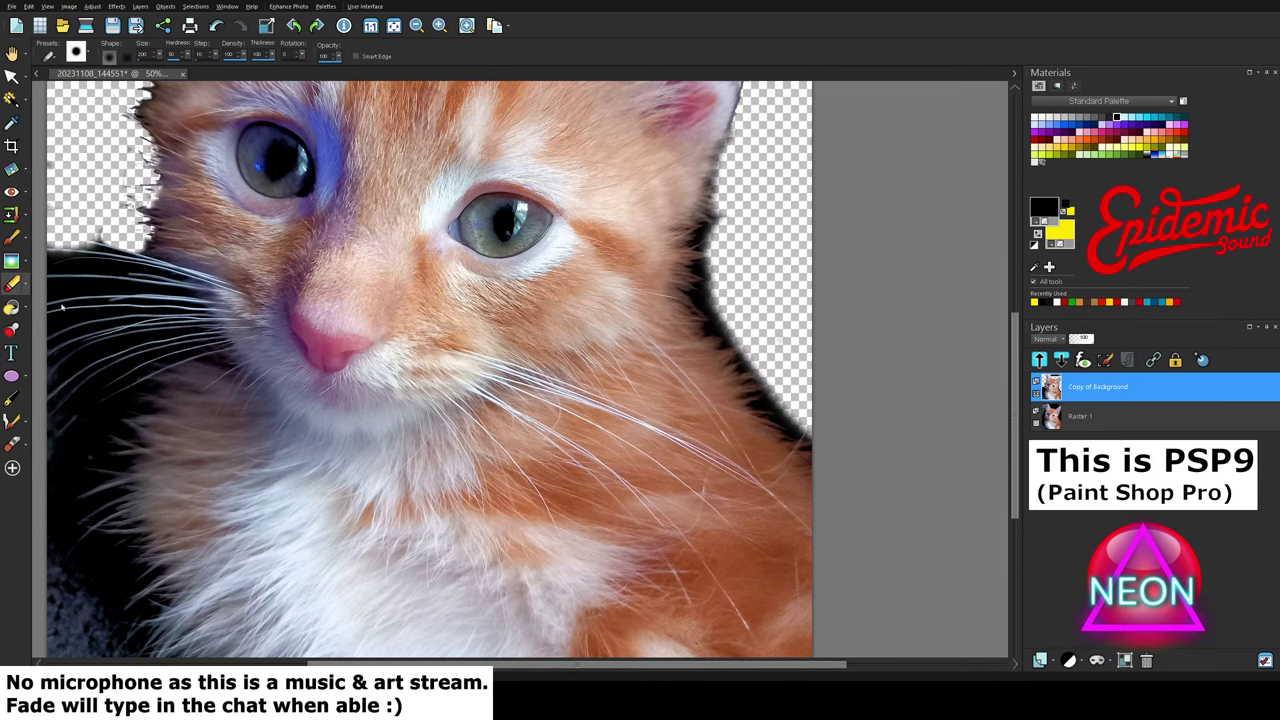
Step: Clear the dark fringe along the right-hand cheek and shoulder fur with the Background Eraser, comparing the cutout against the Raster 1 layer
click(62, 307)
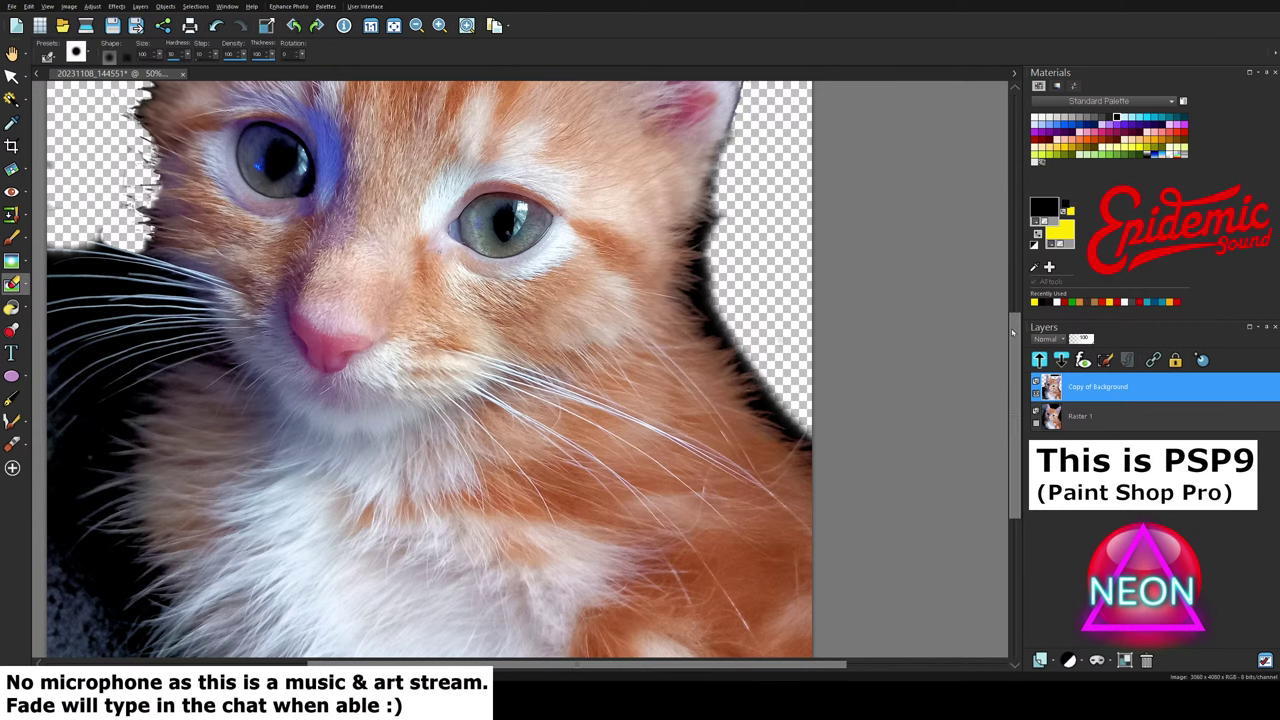
drag(1012, 332, 1000, 287)
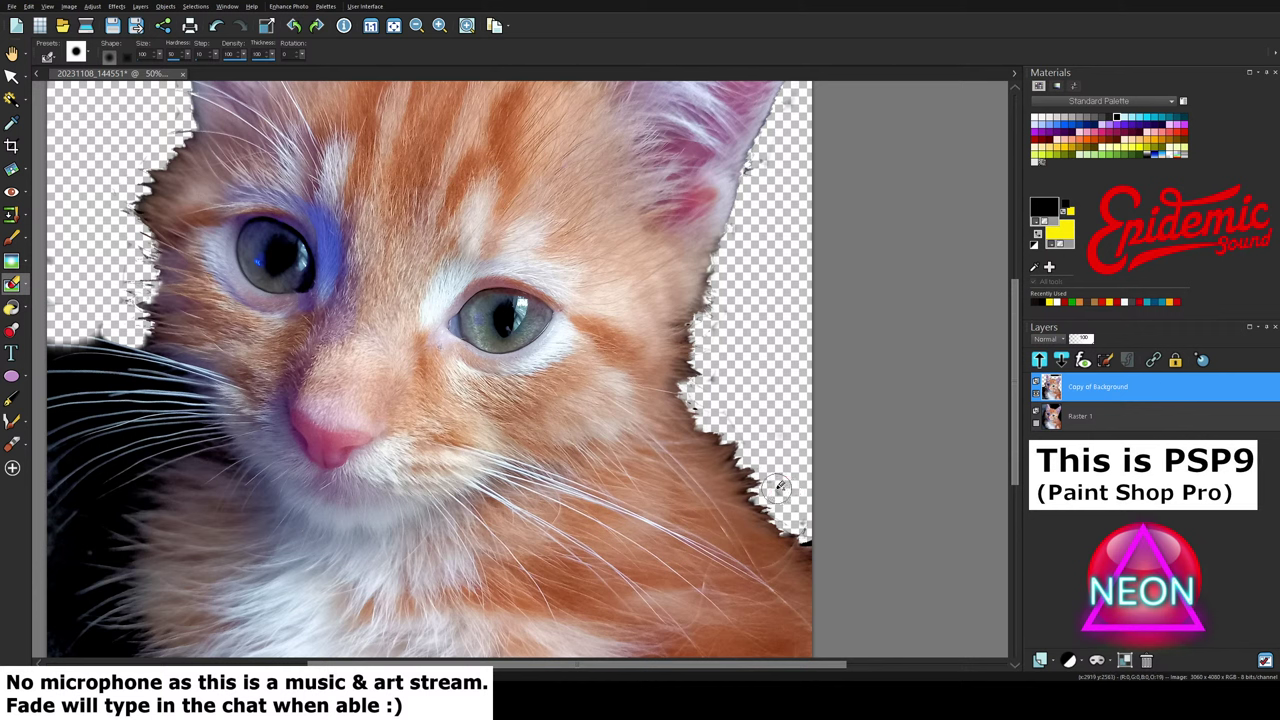
click(1038, 422)
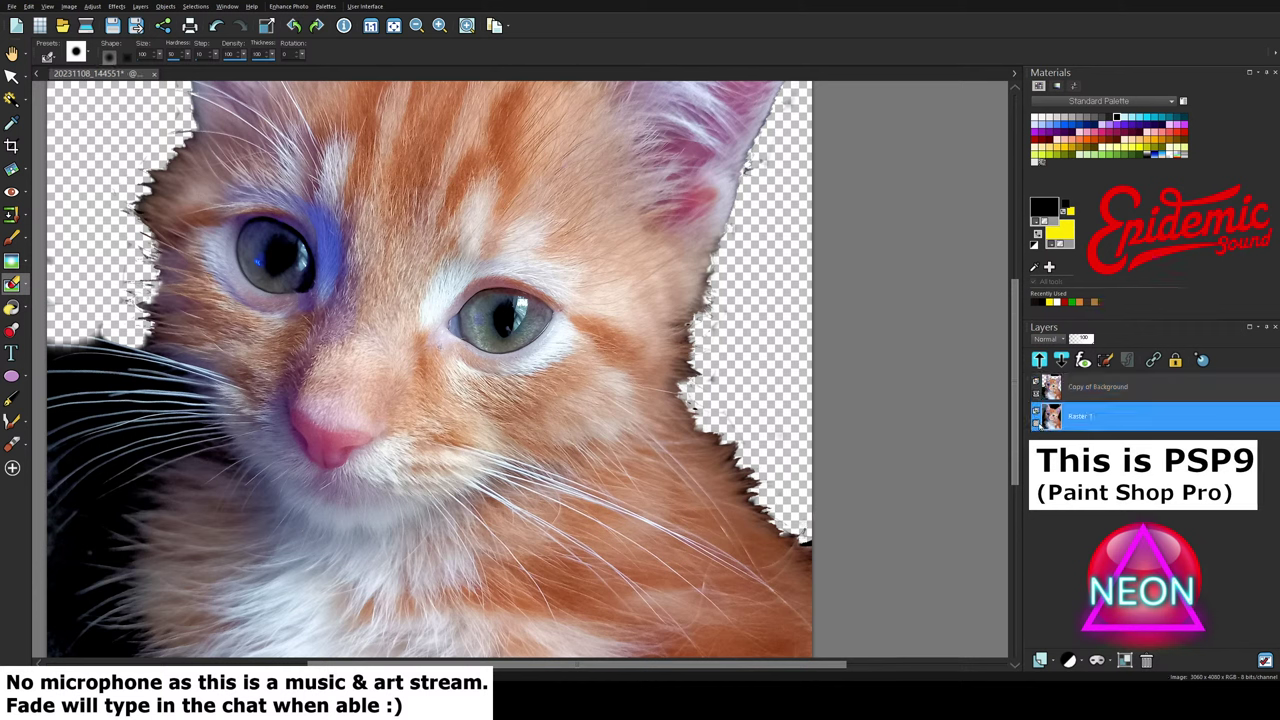
click(1038, 424)
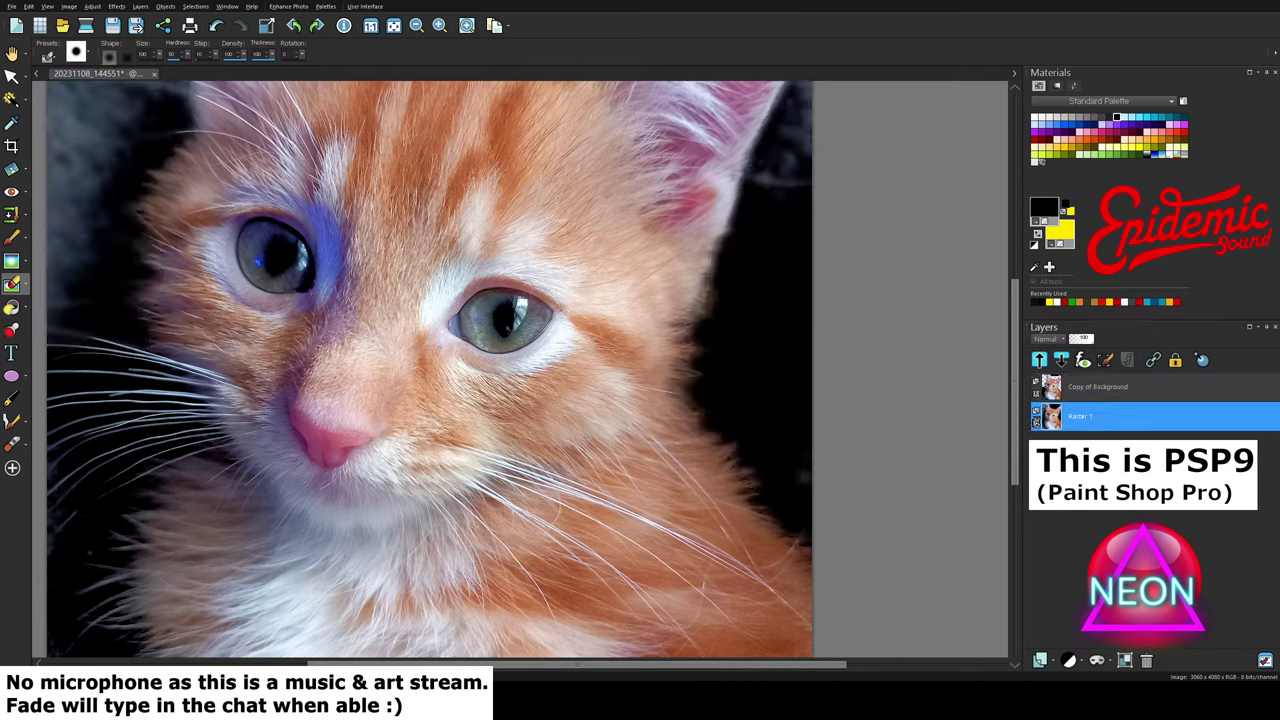
click(1037, 423)
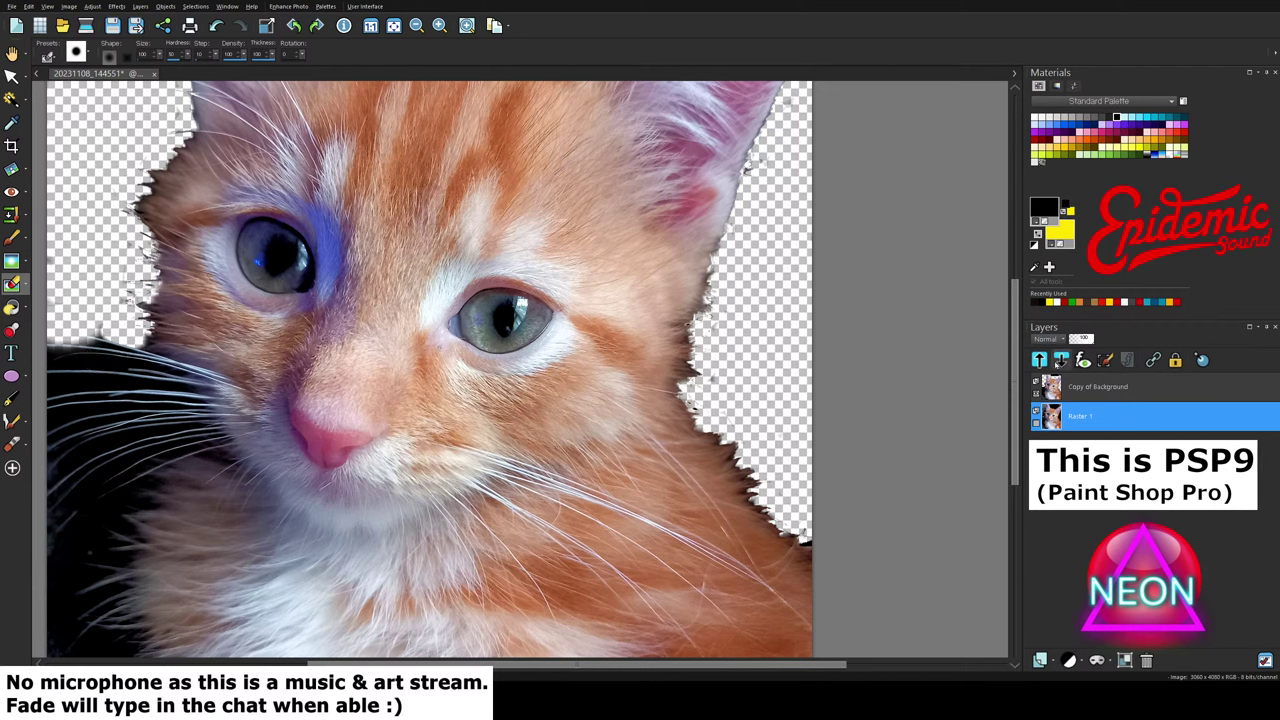
Step: Try to clear the black backdrop between the topmost left-hand whiskers on the Copy of Background layer
click(1094, 388)
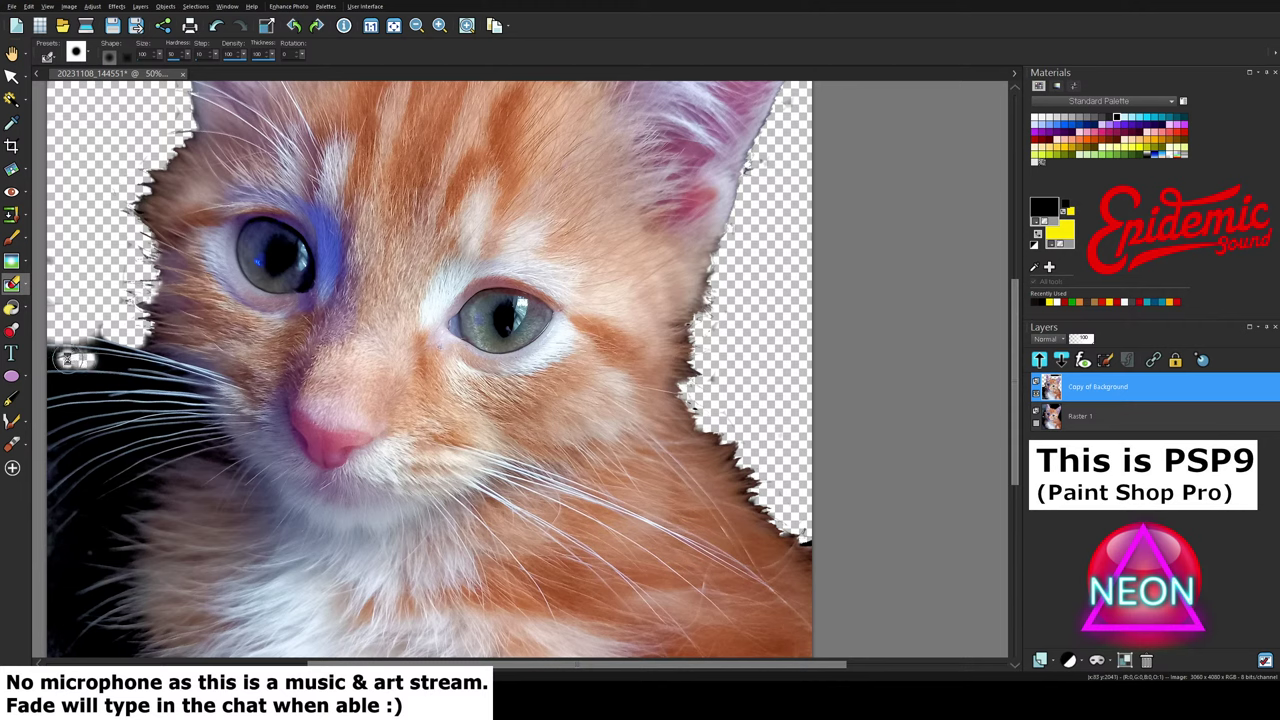
drag(66, 360, 62, 358)
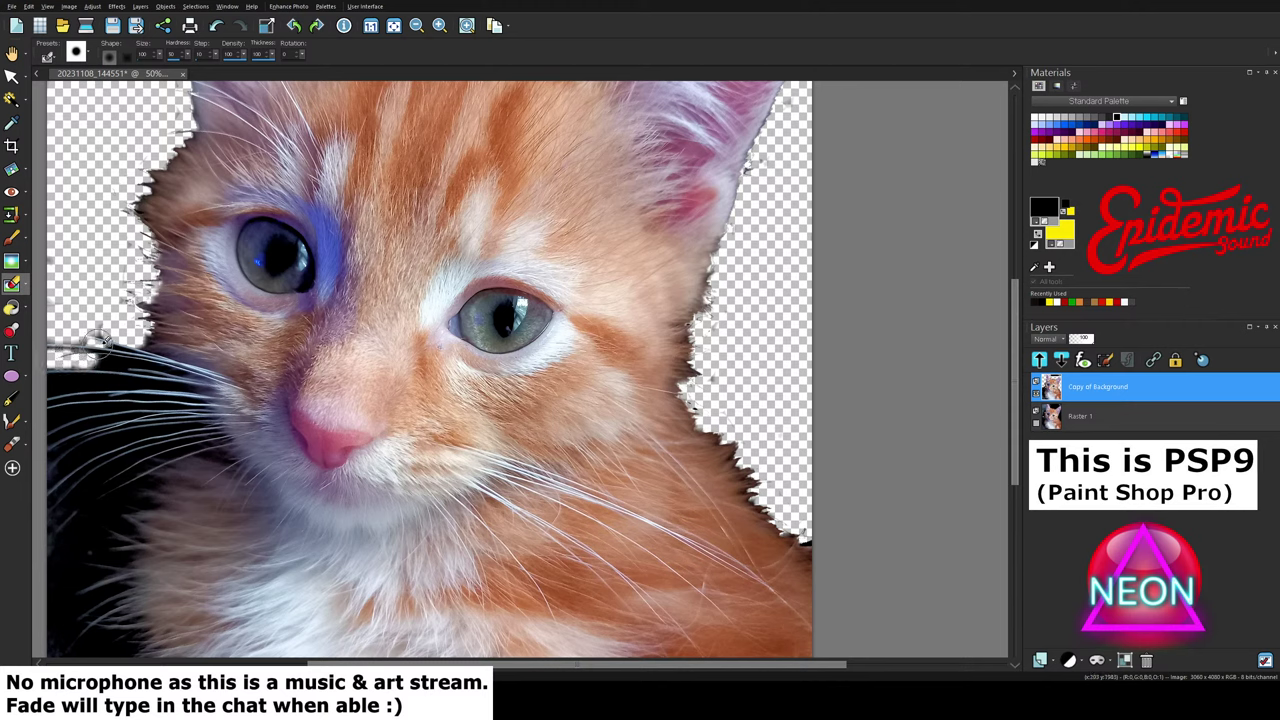
scroll(105, 350, up, 1)
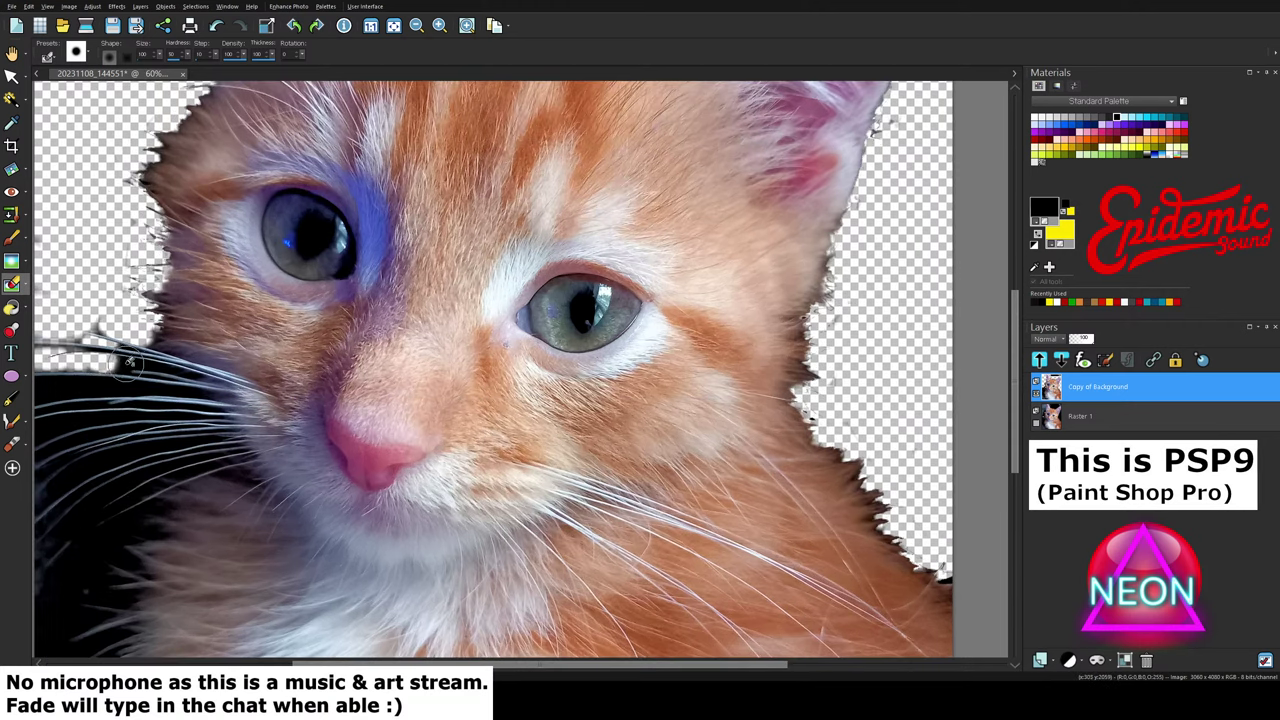
drag(170, 370, 180, 370)
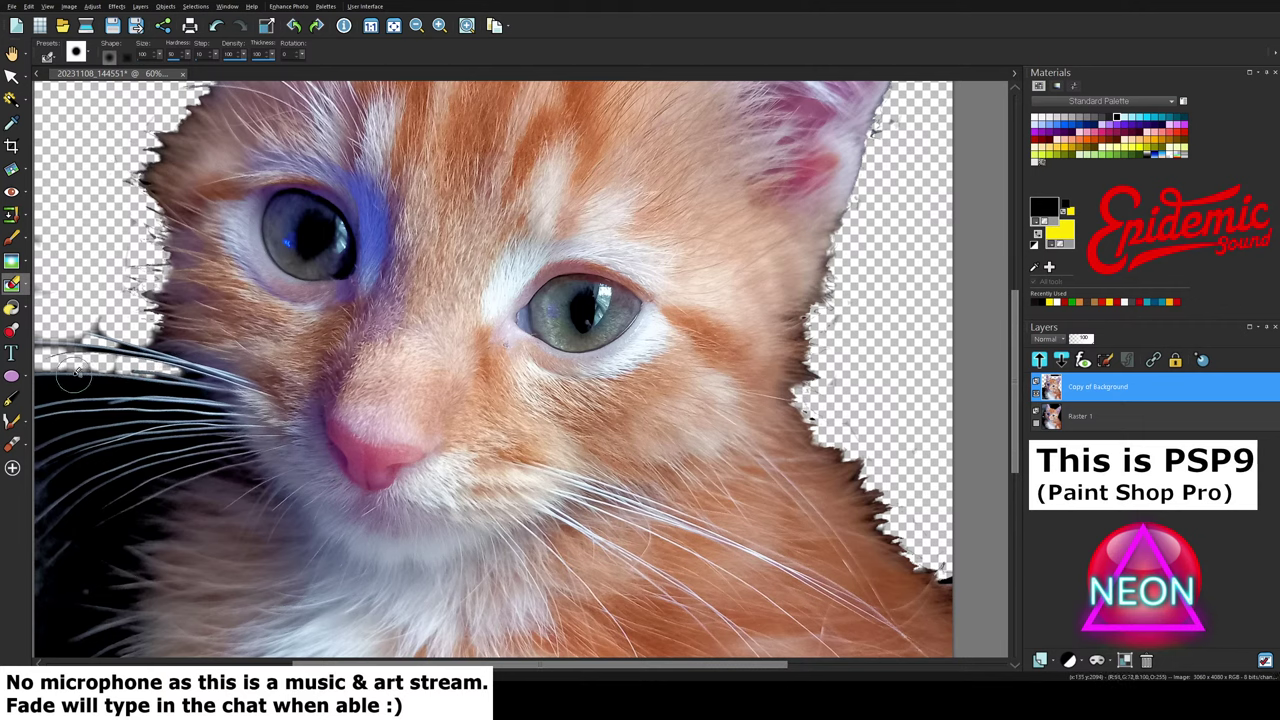
click(46, 388)
drag(296, 663, 178, 663)
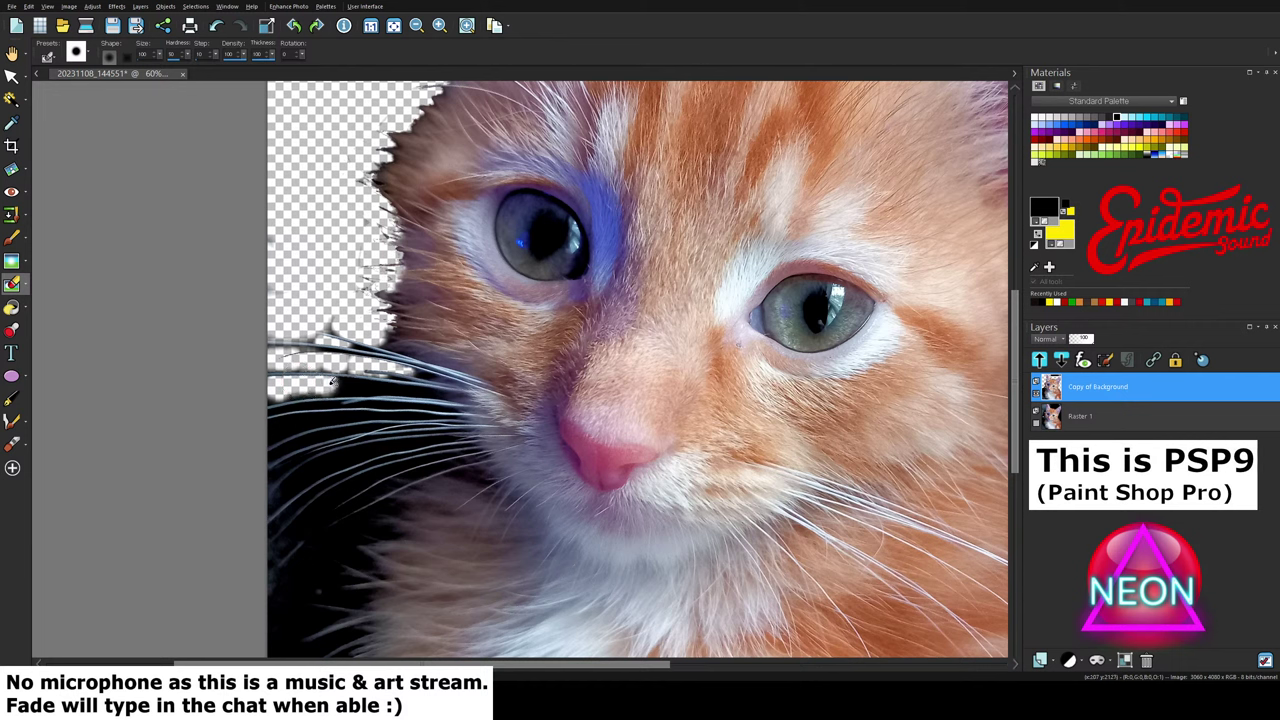
drag(333, 381, 425, 375)
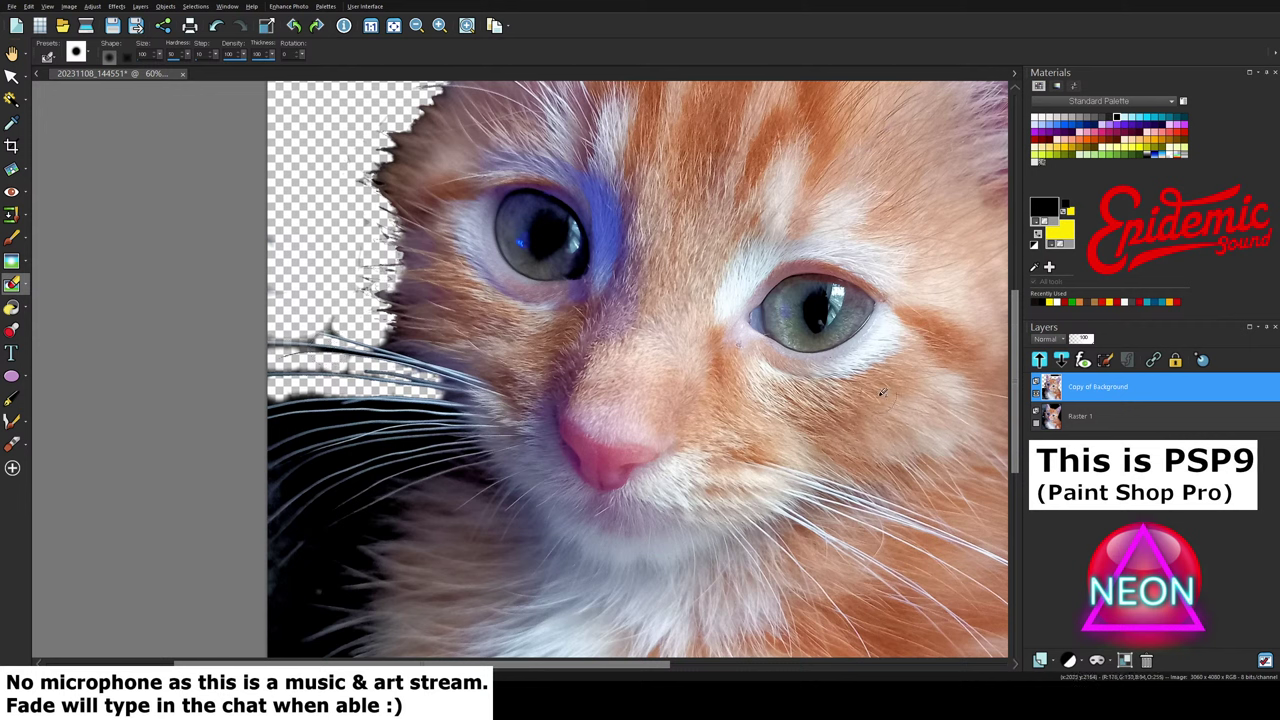
Step: Undo the erasing between the topmost left-hand whiskers on the Copy of Background layer
key(ctrl+z)
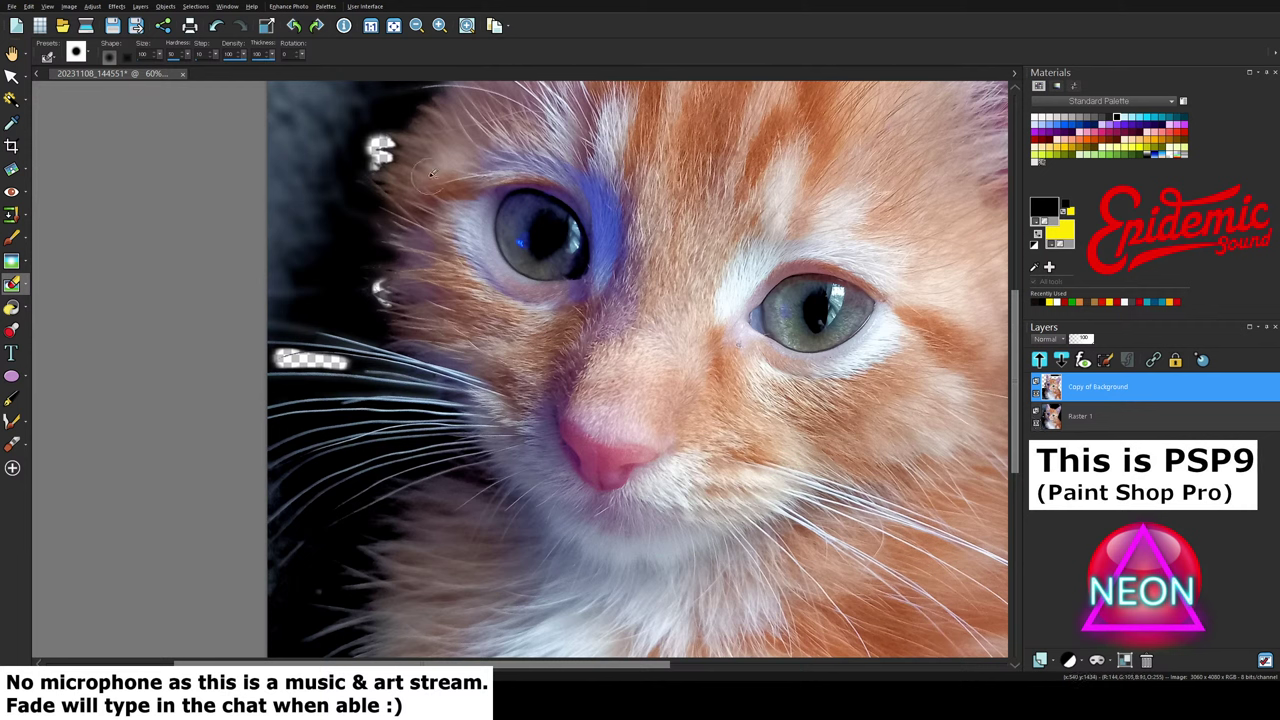
click(216, 26)
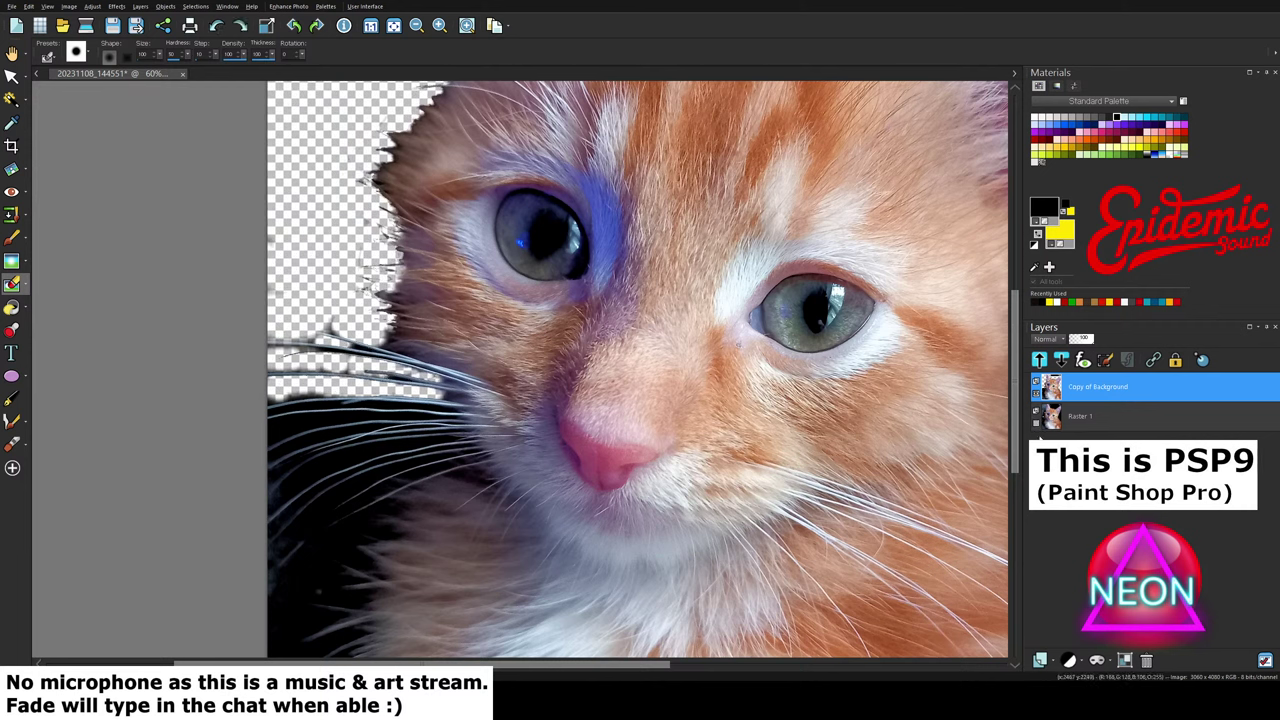
key(ctrl+z)
click(216, 26)
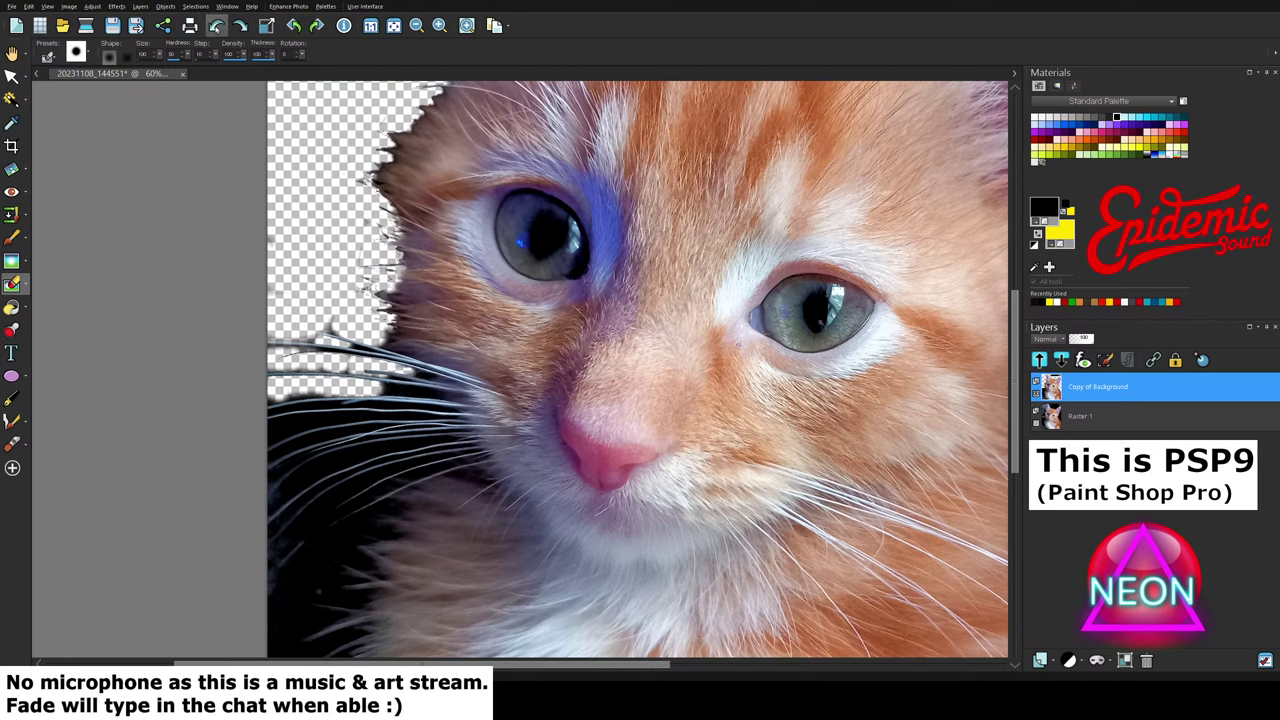
click(216, 28)
click(216, 28)
click(216, 28)
click(216, 28)
click(216, 28)
click(216, 28)
click(216, 28)
click(216, 28)
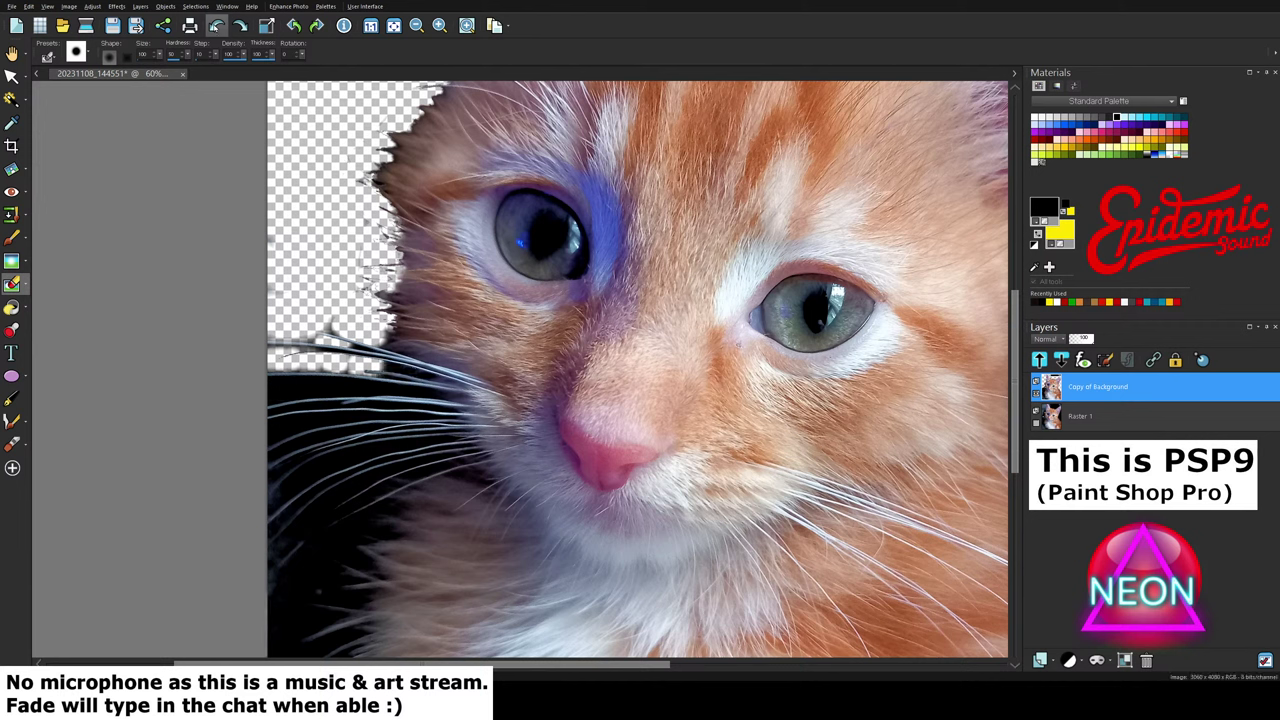
click(216, 26)
click(216, 26)
click(216, 26)
click(216, 26)
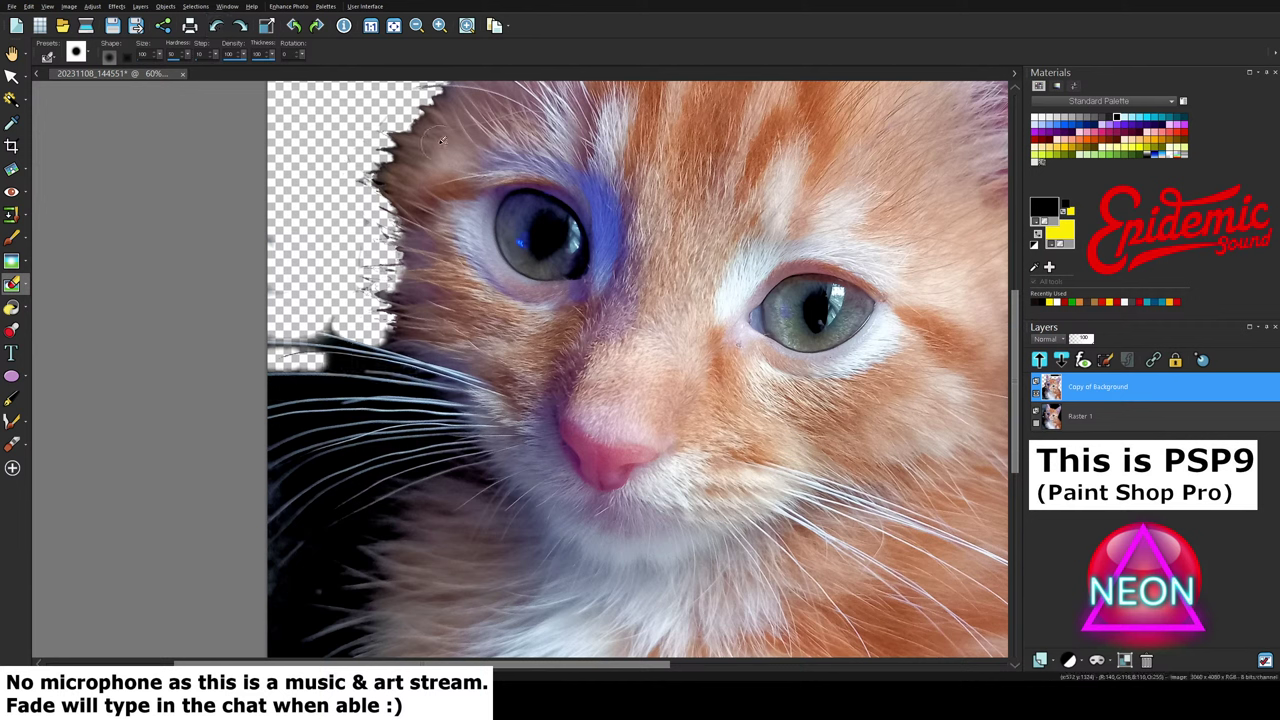
key(ctrl+z)
key(ctrl+z)
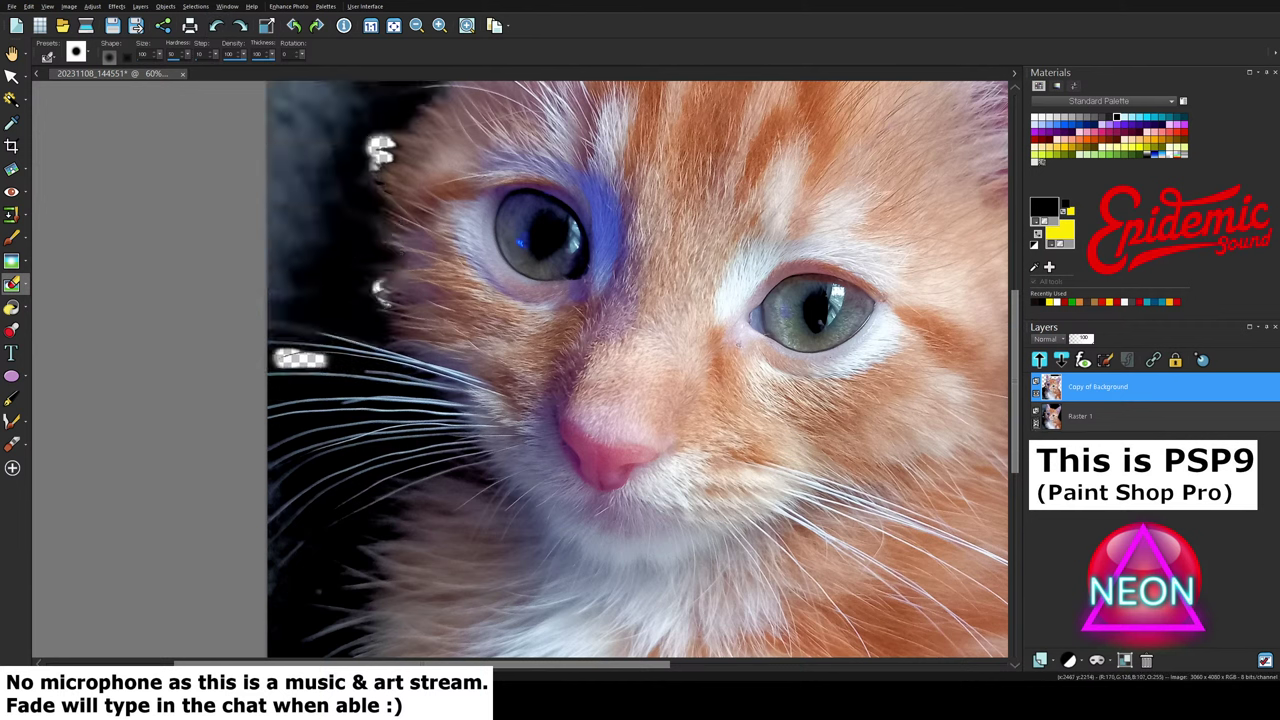
key(ctrl+alt+z)
key(ctrl+alt+z)
click(216, 26)
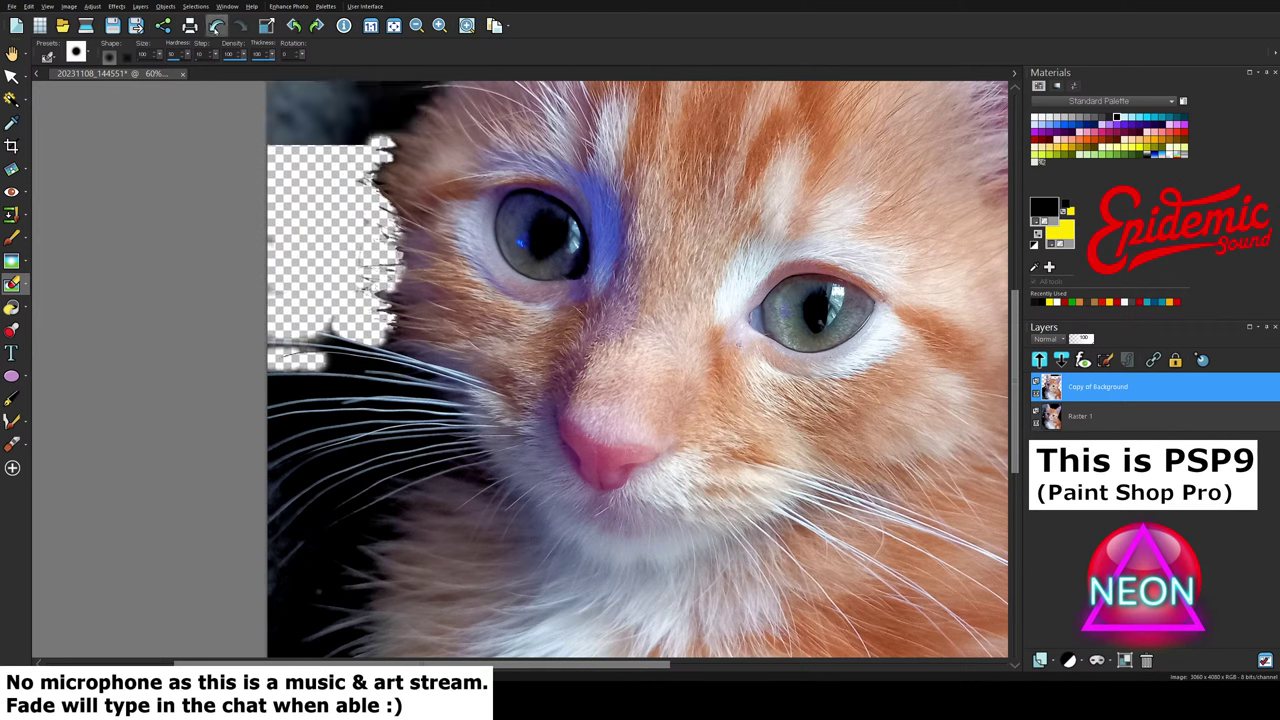
click(216, 26)
key(ctrl+alt+z)
key(ctrl+alt+z)
click(216, 26)
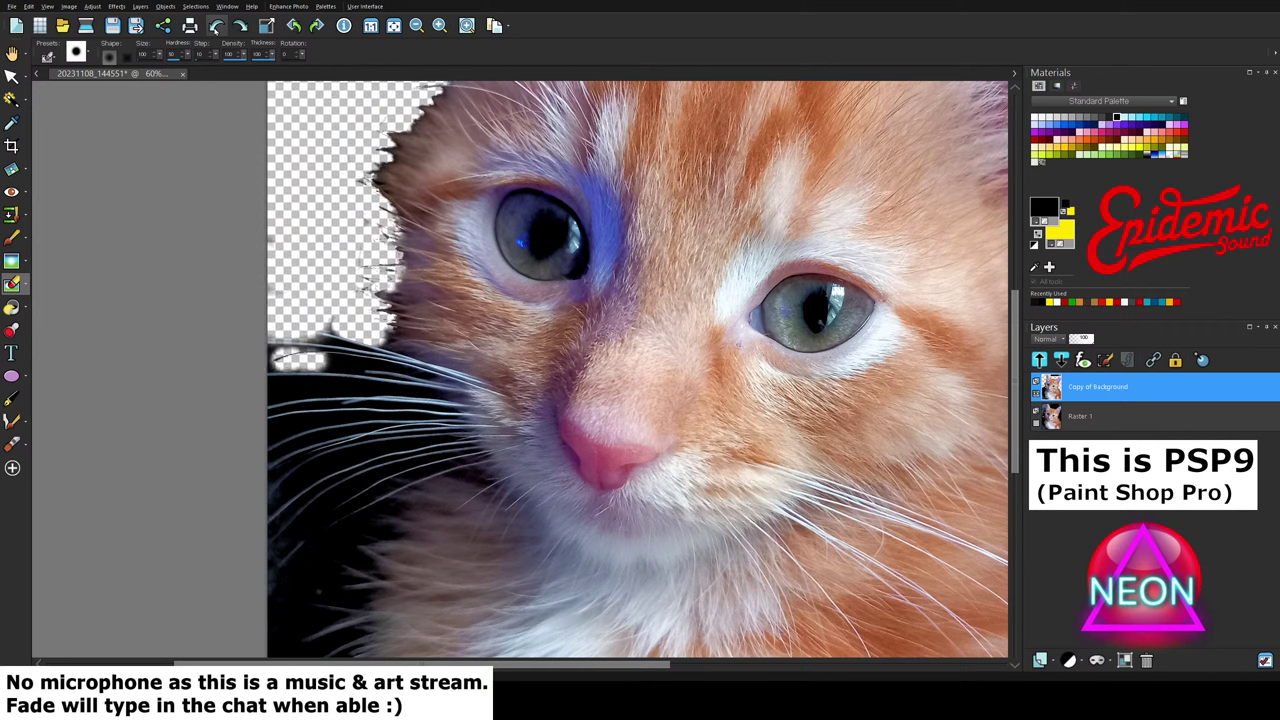
click(216, 26)
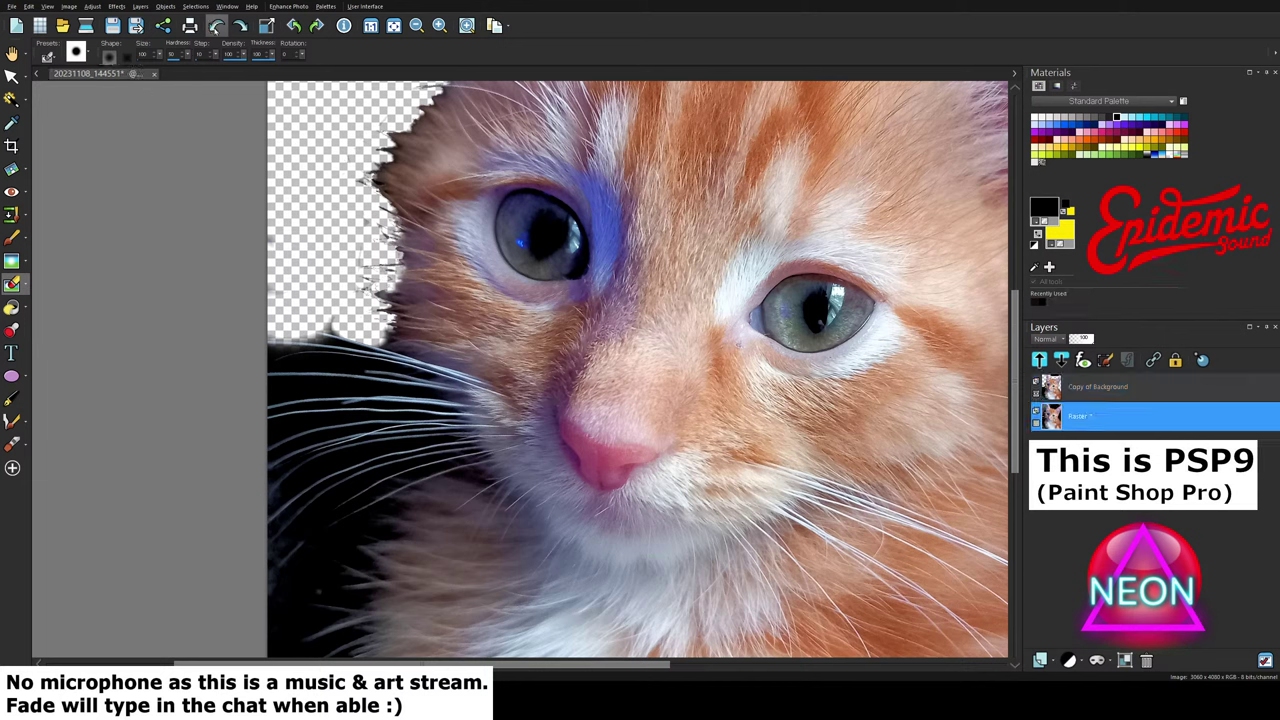
Step: Undo the stray erasures beside the left-hand cheek on the Raster 1 layer, showing the layer to check it
click(1037, 424)
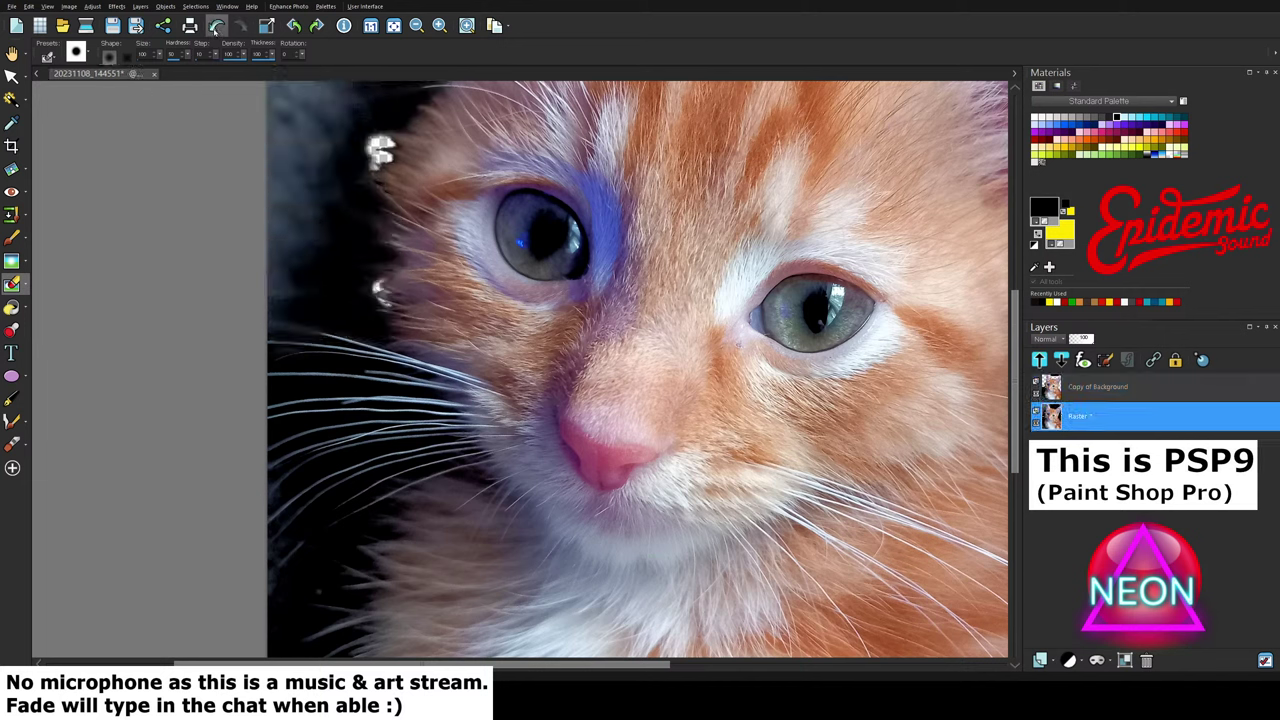
click(216, 26)
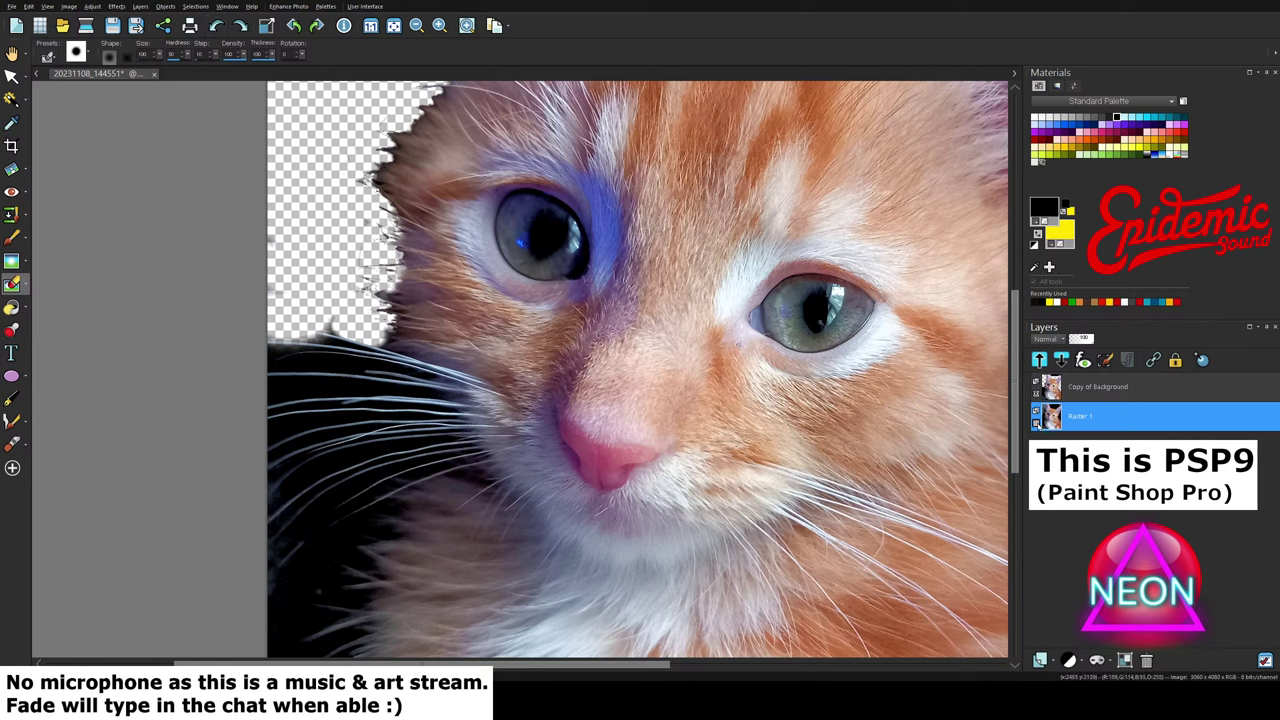
click(1037, 424)
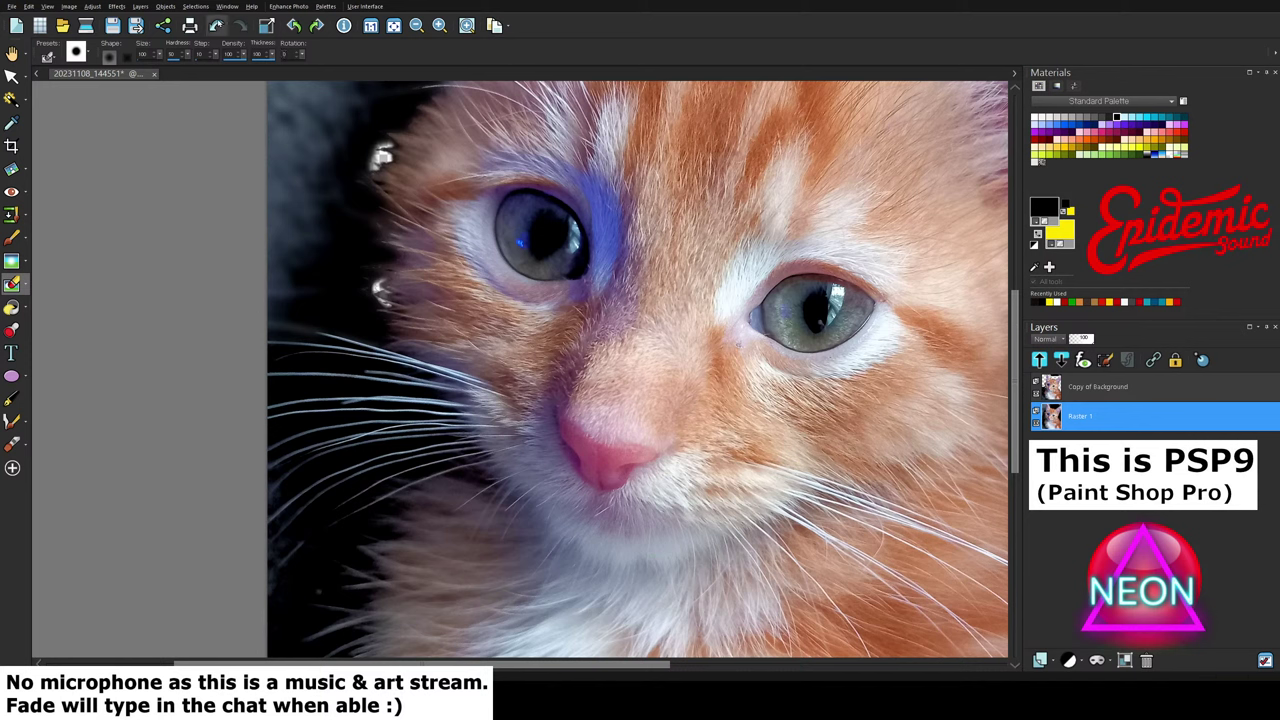
click(216, 26)
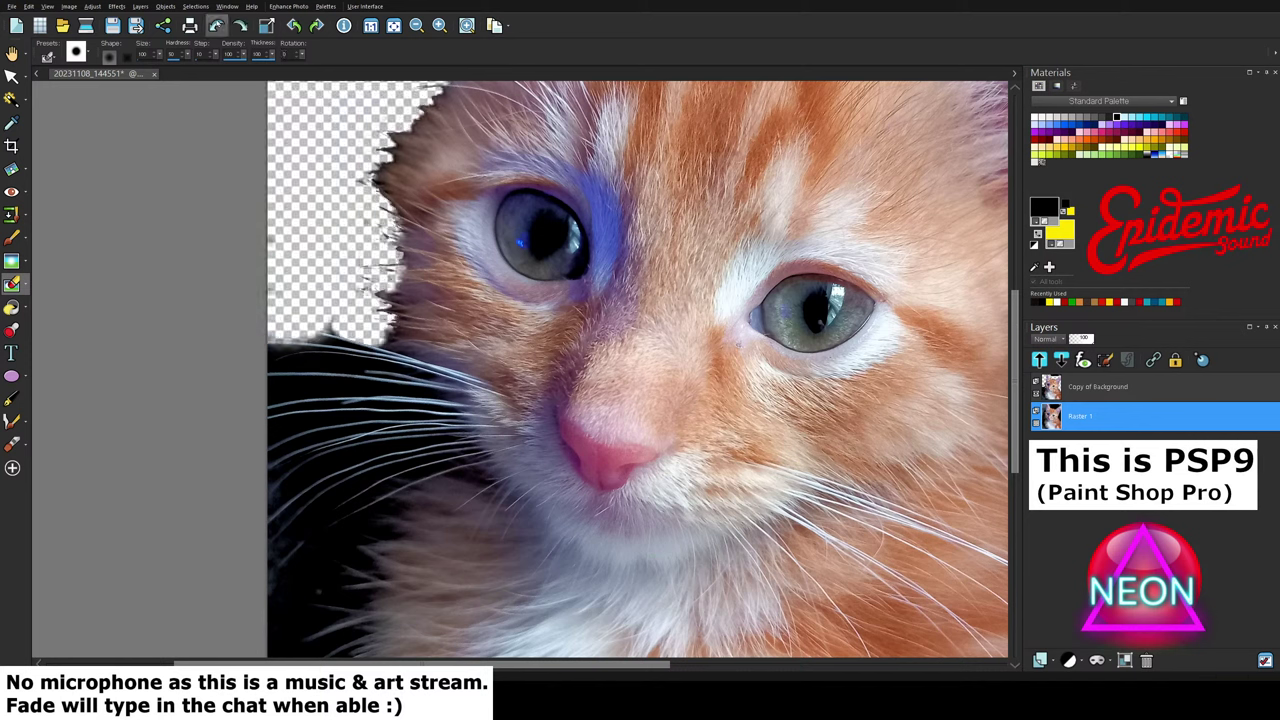
key(ctrl+alt+z)
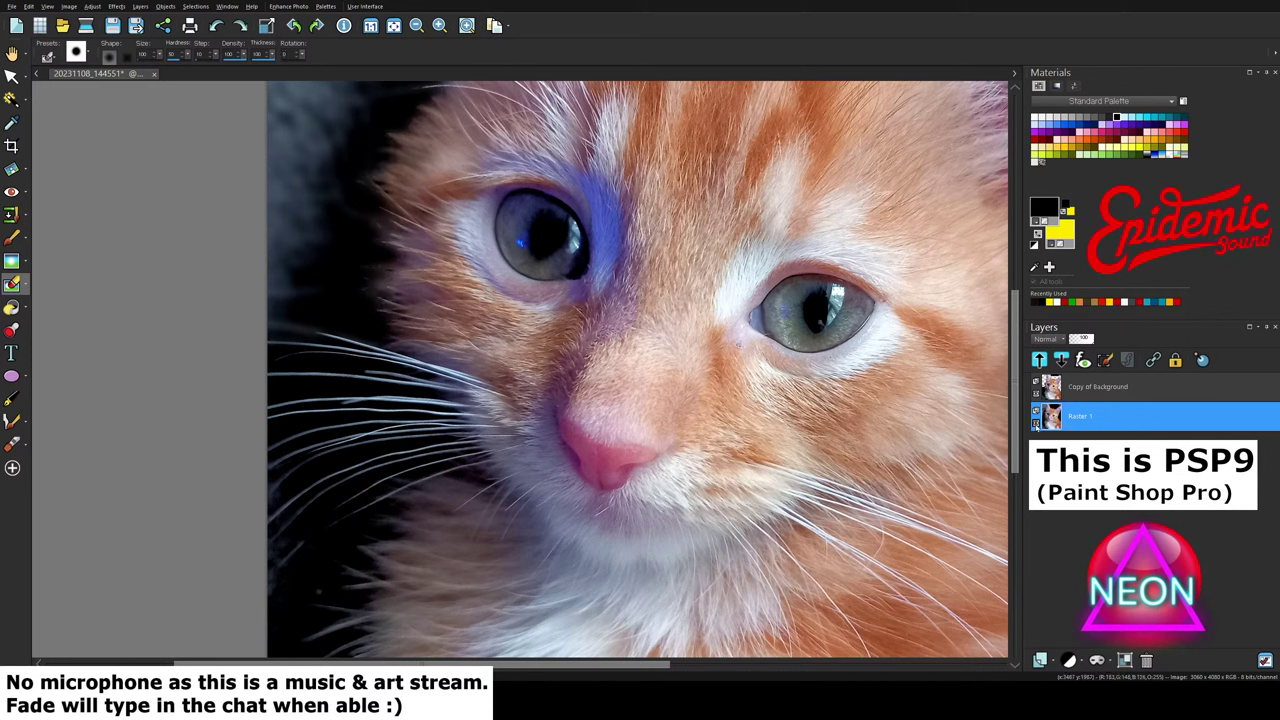
key(ctrl+z)
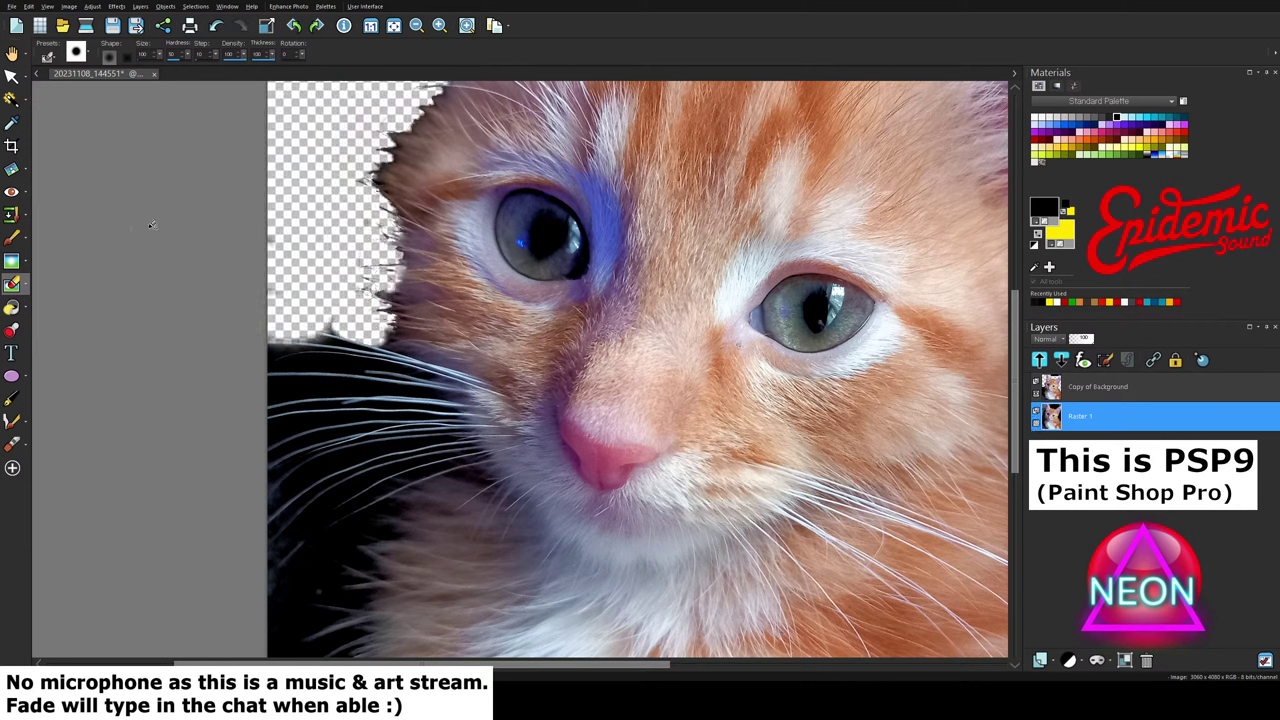
Step: Clear the backdrop between the left-hand whiskers on the Copy of Background layer with the Background Eraser, comparing it against Raster 1
click(1120, 390)
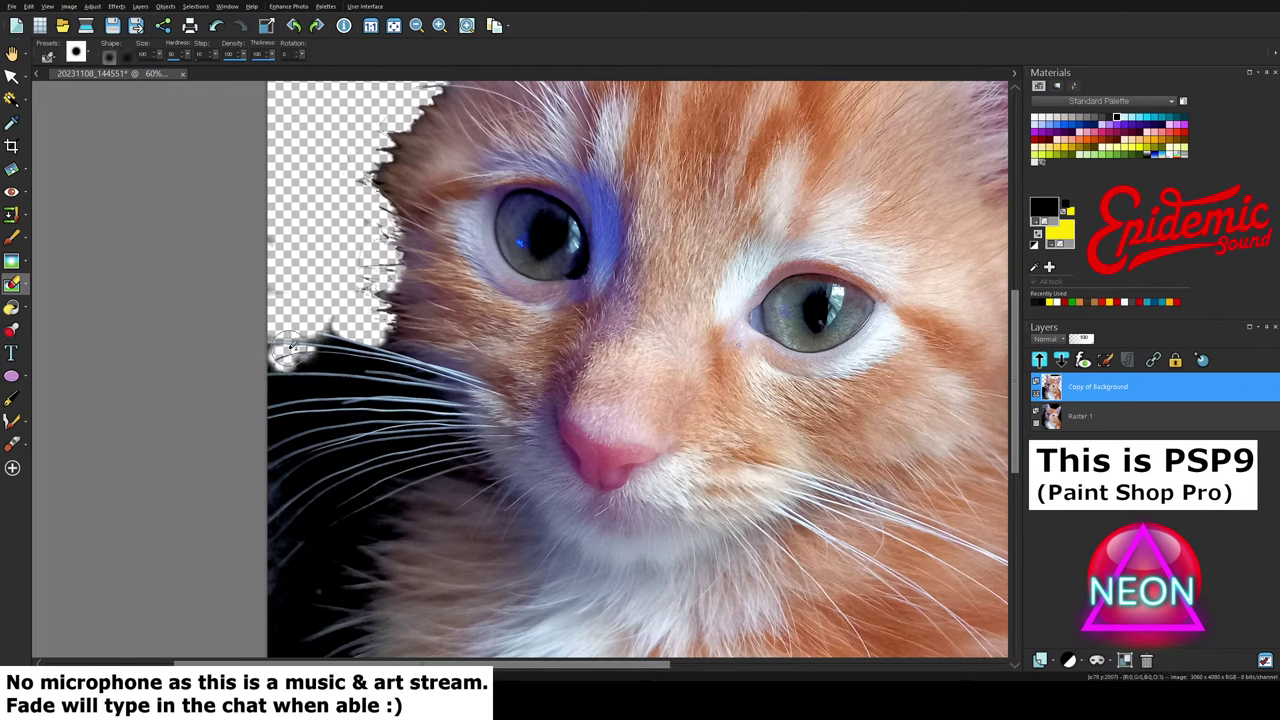
mouse_move(298, 363)
mouse_down()
mouse_move(342, 366)
mouse_move(325, 355)
mouse_move(345, 336)
mouse_move(360, 342)
mouse_move(345, 356)
mouse_move(379, 364)
mouse_up()
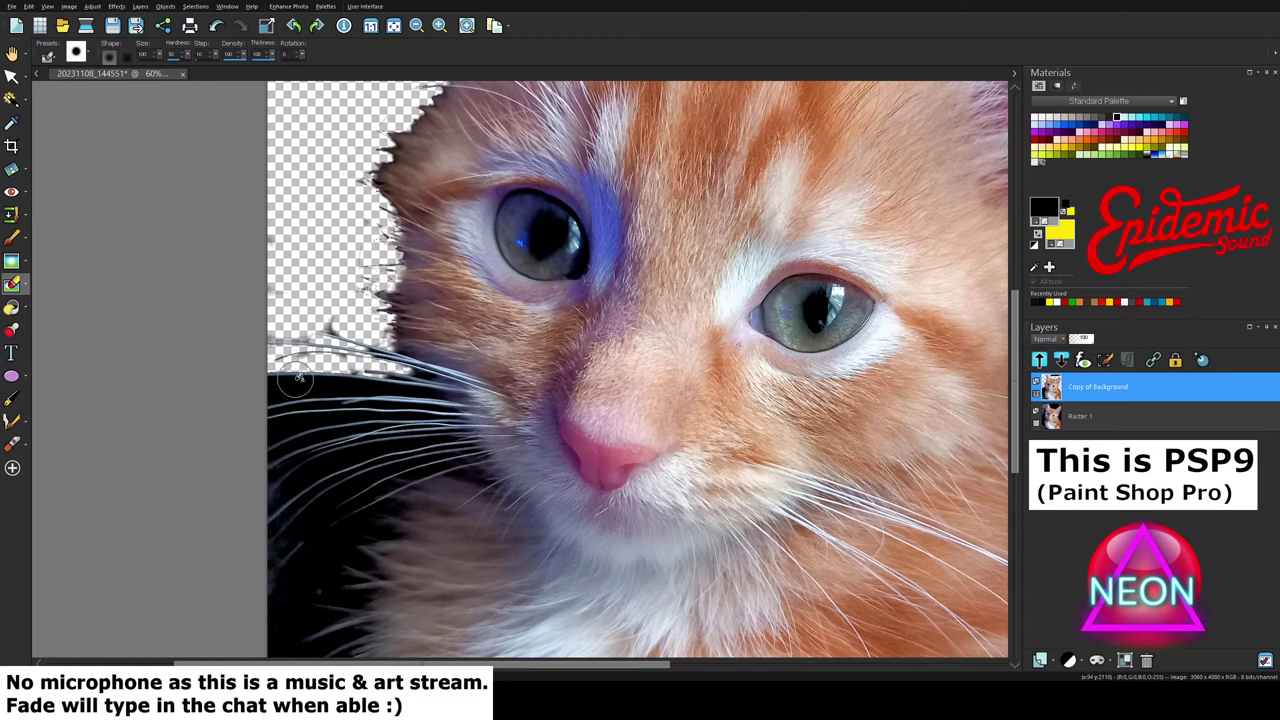
scroll(300, 385, up, 2)
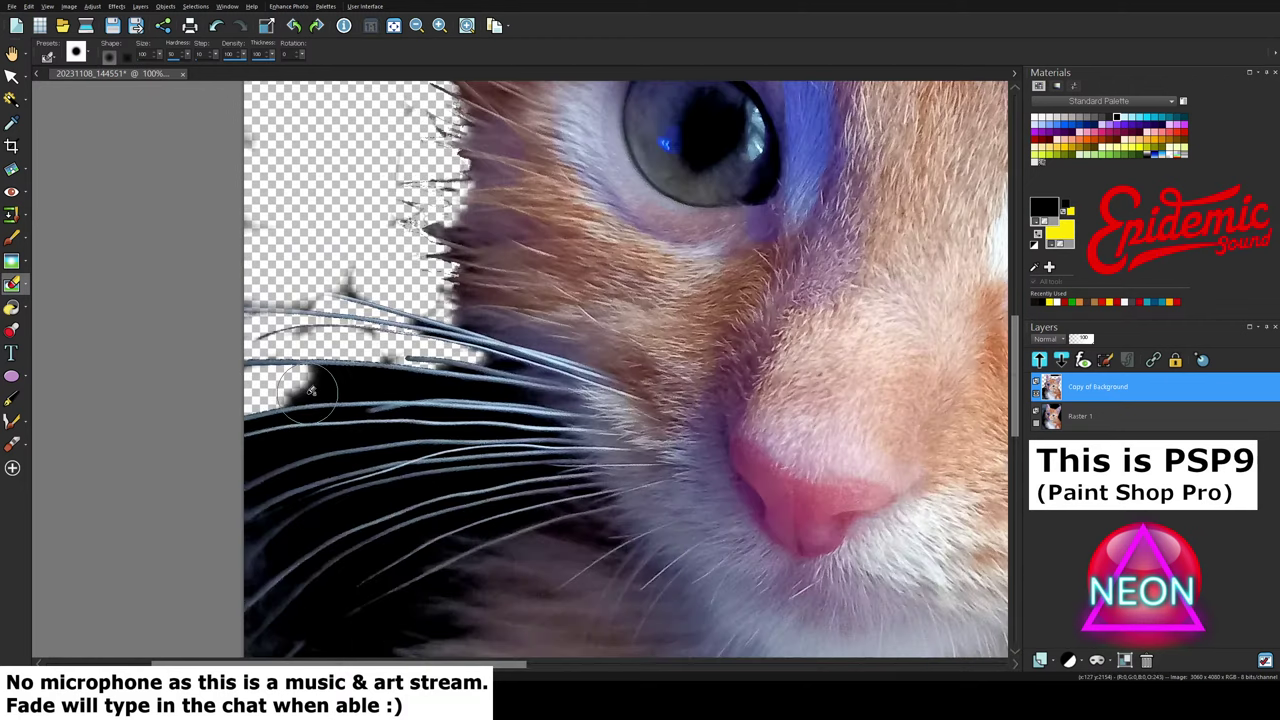
mouse_move(312, 390)
mouse_down()
mouse_move(344, 383)
mouse_move(288, 391)
mouse_move(506, 391)
mouse_move(429, 417)
mouse_move(544, 421)
mouse_move(296, 421)
mouse_move(273, 426)
mouse_move(270, 447)
mouse_move(291, 445)
mouse_move(251, 471)
mouse_move(334, 436)
mouse_move(526, 432)
mouse_move(562, 444)
mouse_move(464, 443)
mouse_move(301, 479)
mouse_move(254, 493)
mouse_move(274, 516)
mouse_move(248, 536)
mouse_move(315, 496)
mouse_move(245, 538)
mouse_move(347, 483)
mouse_move(527, 459)
mouse_up()
mouse_move(503, 355)
mouse_down()
mouse_move(508, 368)
mouse_move(459, 370)
mouse_up()
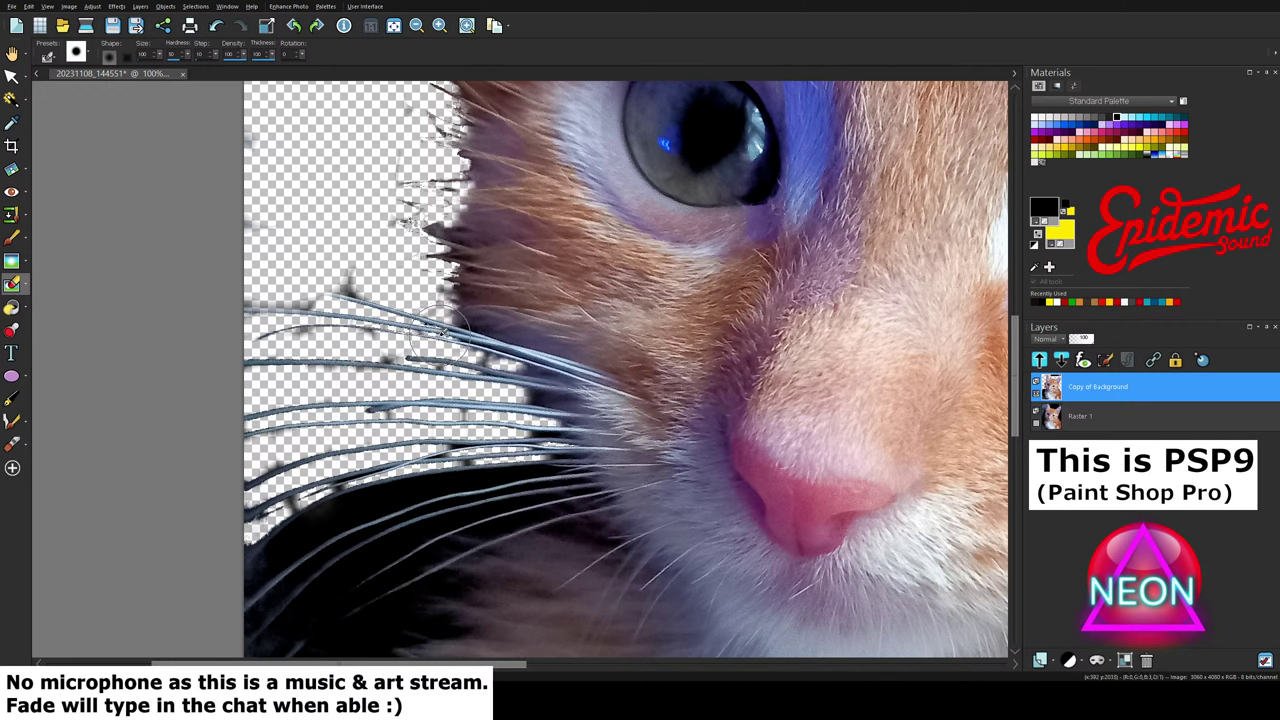
mouse_move(552, 470)
mouse_down()
mouse_move(367, 510)
mouse_move(254, 577)
mouse_move(264, 555)
mouse_move(254, 573)
mouse_move(278, 603)
mouse_move(243, 628)
mouse_move(367, 534)
mouse_move(568, 482)
mouse_move(405, 540)
mouse_up()
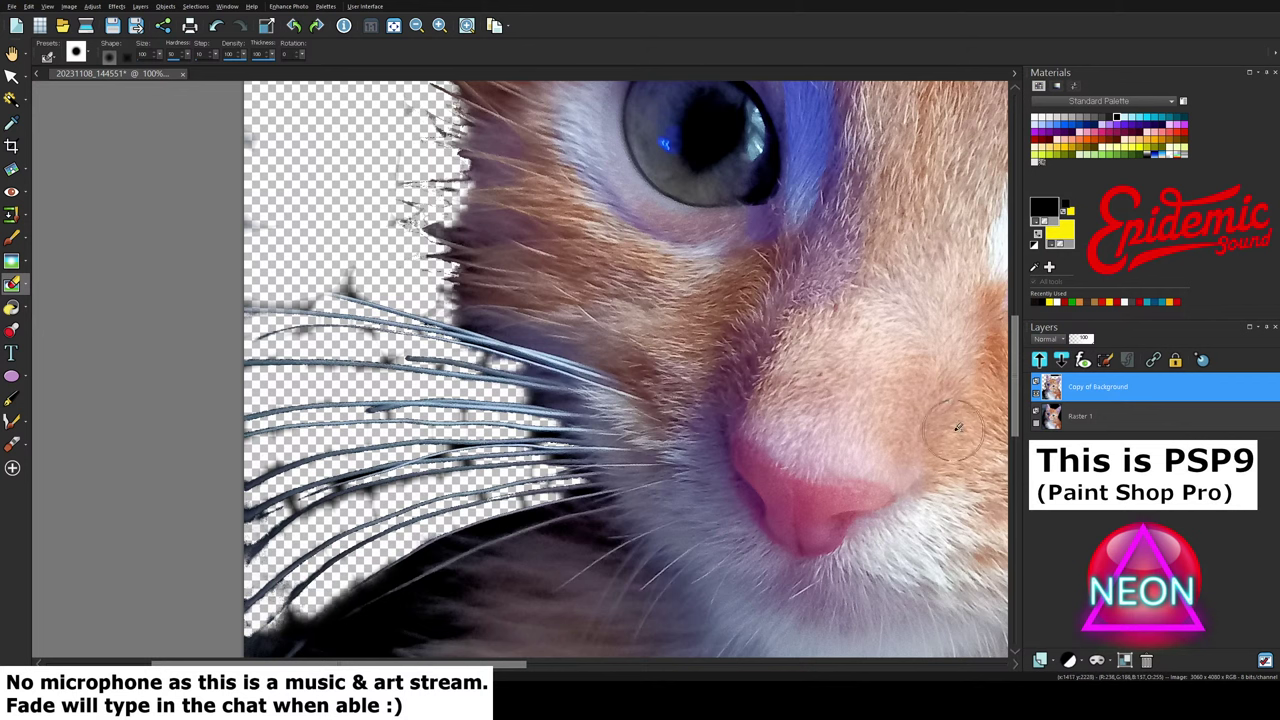
click(1035, 425)
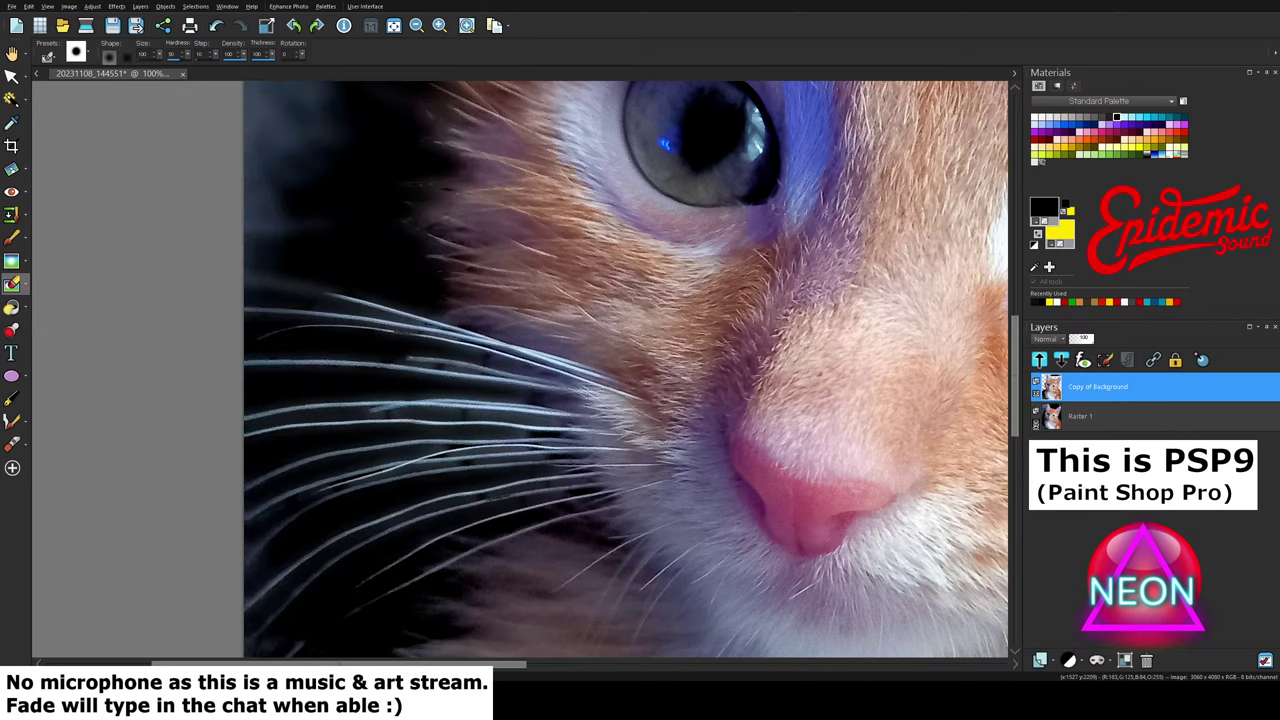
click(1036, 424)
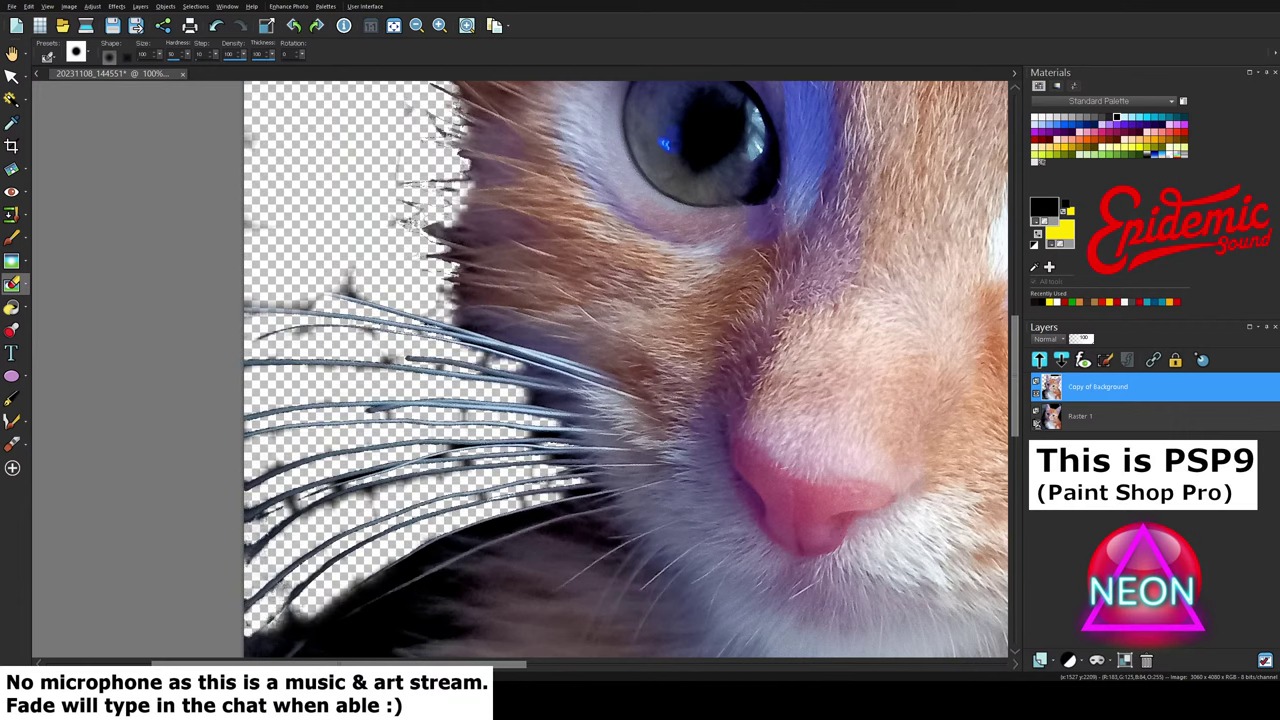
Step: Clear the black backdrop below the lowest left-hand whiskers and around the shoulder fur tufts on Copy of Background with the Background Eraser
scroll(838, 422, down, 3)
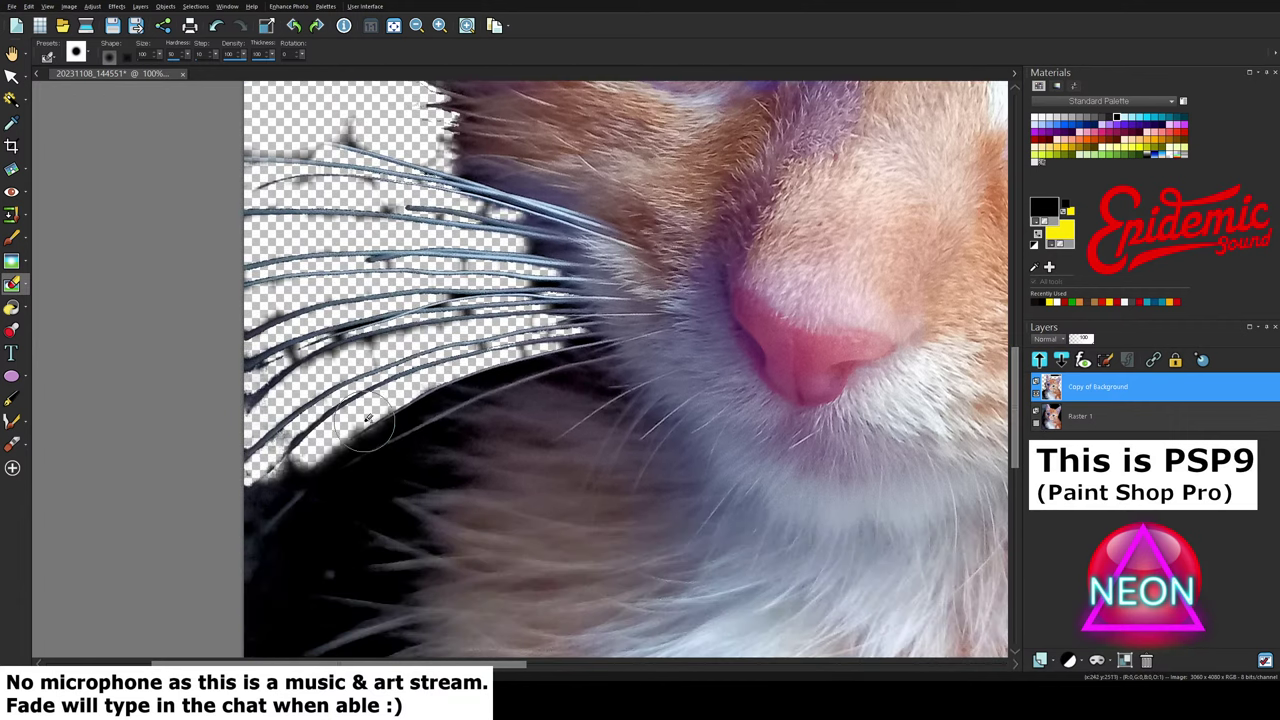
mouse_move(285, 465)
mouse_down()
mouse_move(248, 515)
mouse_move(297, 538)
mouse_move(282, 548)
mouse_move(299, 494)
mouse_move(286, 483)
mouse_move(301, 471)
mouse_move(282, 488)
mouse_move(454, 389)
mouse_move(547, 363)
mouse_move(416, 440)
mouse_move(447, 440)
mouse_move(354, 480)
mouse_move(439, 473)
mouse_move(376, 493)
mouse_move(387, 509)
mouse_move(329, 498)
mouse_move(415, 529)
mouse_move(343, 511)
mouse_move(379, 556)
mouse_move(308, 544)
mouse_move(257, 582)
mouse_move(243, 572)
mouse_move(326, 519)
mouse_move(328, 500)
mouse_move(276, 554)
mouse_move(301, 531)
mouse_move(268, 622)
mouse_up()
drag(1017, 385, 1017, 435)
mouse_move(337, 307)
mouse_down()
mouse_move(398, 302)
mouse_move(372, 282)
mouse_move(415, 263)
mouse_move(392, 244)
mouse_move(276, 328)
mouse_move(360, 332)
mouse_move(268, 354)
mouse_move(301, 350)
mouse_move(266, 360)
mouse_move(274, 388)
mouse_move(256, 402)
mouse_move(251, 440)
mouse_move(279, 409)
mouse_move(399, 361)
mouse_move(309, 403)
mouse_move(258, 447)
mouse_move(295, 446)
mouse_move(251, 470)
mouse_move(258, 437)
mouse_move(265, 475)
mouse_move(375, 399)
mouse_move(345, 448)
mouse_move(380, 418)
mouse_move(409, 434)
mouse_move(398, 387)
mouse_move(412, 285)
mouse_up()
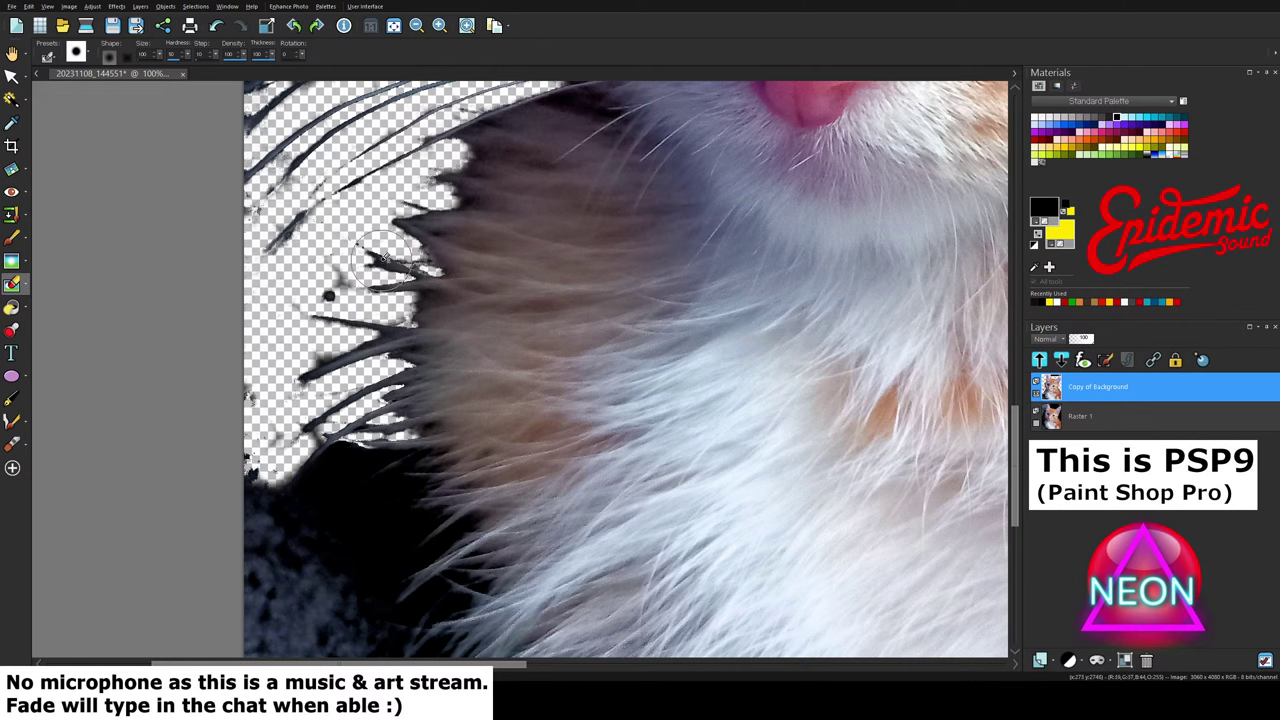
mouse_move(377, 426)
mouse_down()
mouse_move(387, 462)
mouse_move(338, 470)
mouse_move(261, 530)
mouse_move(309, 506)
mouse_move(267, 484)
mouse_up()
drag(251, 382, 252, 402)
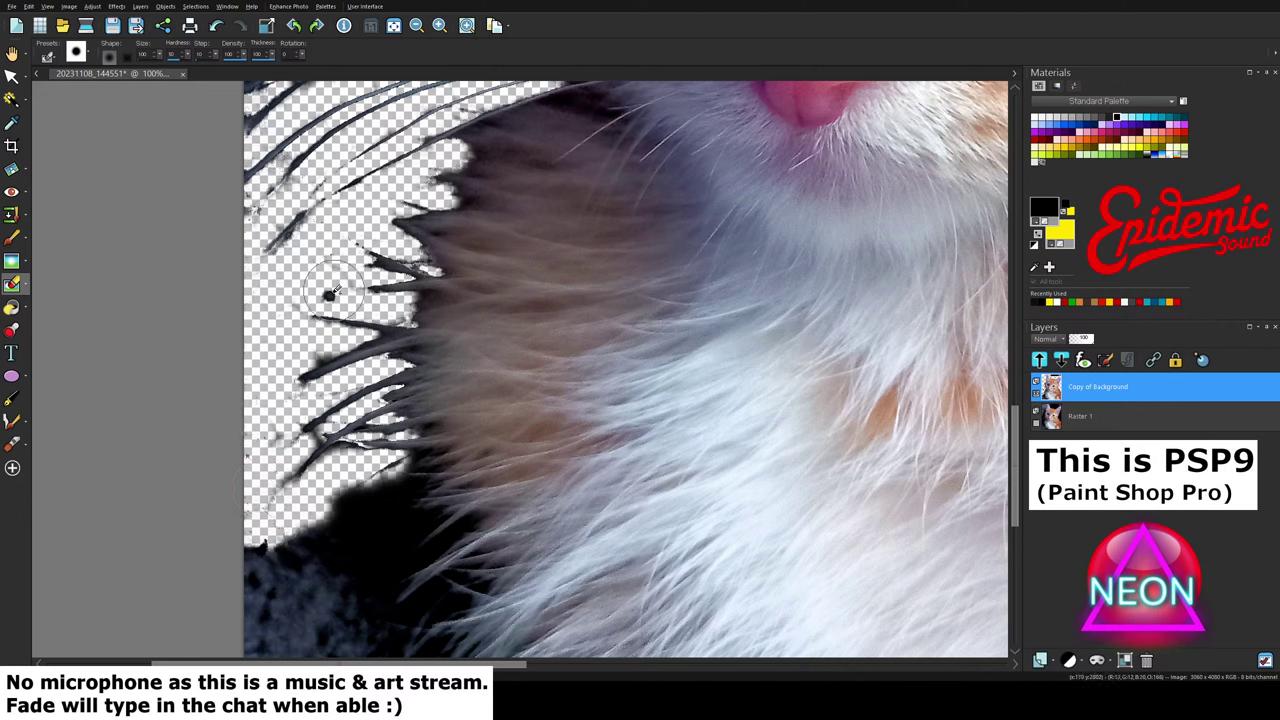
drag(336, 291, 330, 290)
Step: Clear the dark backdrop between the fur strands down the left-hand edge of the chest with the Background Eraser
mouse_move(262, 536)
mouse_down()
mouse_move(287, 559)
mouse_move(273, 547)
mouse_move(261, 557)
mouse_move(419, 459)
mouse_move(421, 430)
mouse_move(428, 494)
mouse_move(401, 514)
mouse_move(432, 516)
mouse_move(413, 531)
mouse_move(419, 543)
mouse_move(456, 520)
mouse_move(369, 600)
mouse_move(463, 576)
mouse_move(475, 555)
mouse_move(485, 576)
mouse_move(474, 579)
mouse_move(483, 548)
mouse_move(445, 590)
mouse_move(455, 607)
mouse_move(385, 630)
mouse_up()
scroll(900, 460, down, 5)
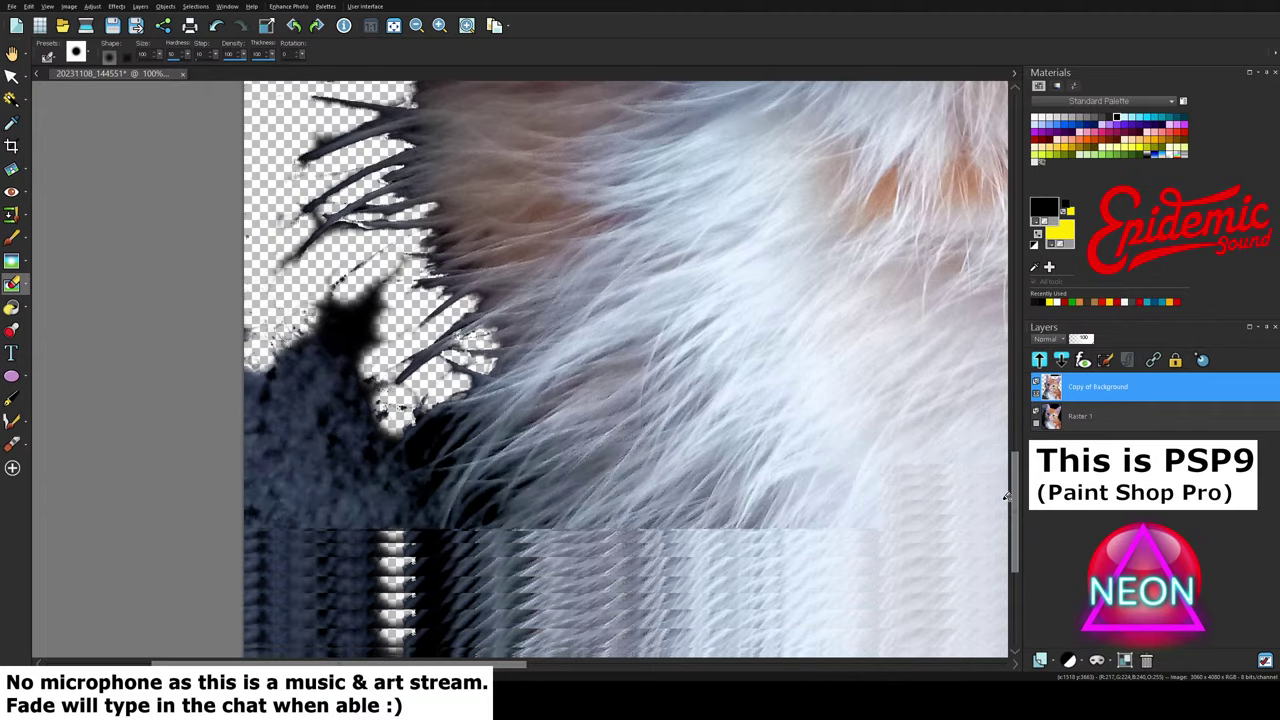
mouse_move(388, 285)
mouse_down()
mouse_move(365, 340)
mouse_move(400, 465)
mouse_move(432, 430)
mouse_move(420, 470)
mouse_move(470, 420)
mouse_move(400, 495)
mouse_move(459, 438)
mouse_move(445, 432)
mouse_move(405, 535)
mouse_move(477, 505)
mouse_move(456, 563)
mouse_move(485, 517)
mouse_move(531, 562)
mouse_up()
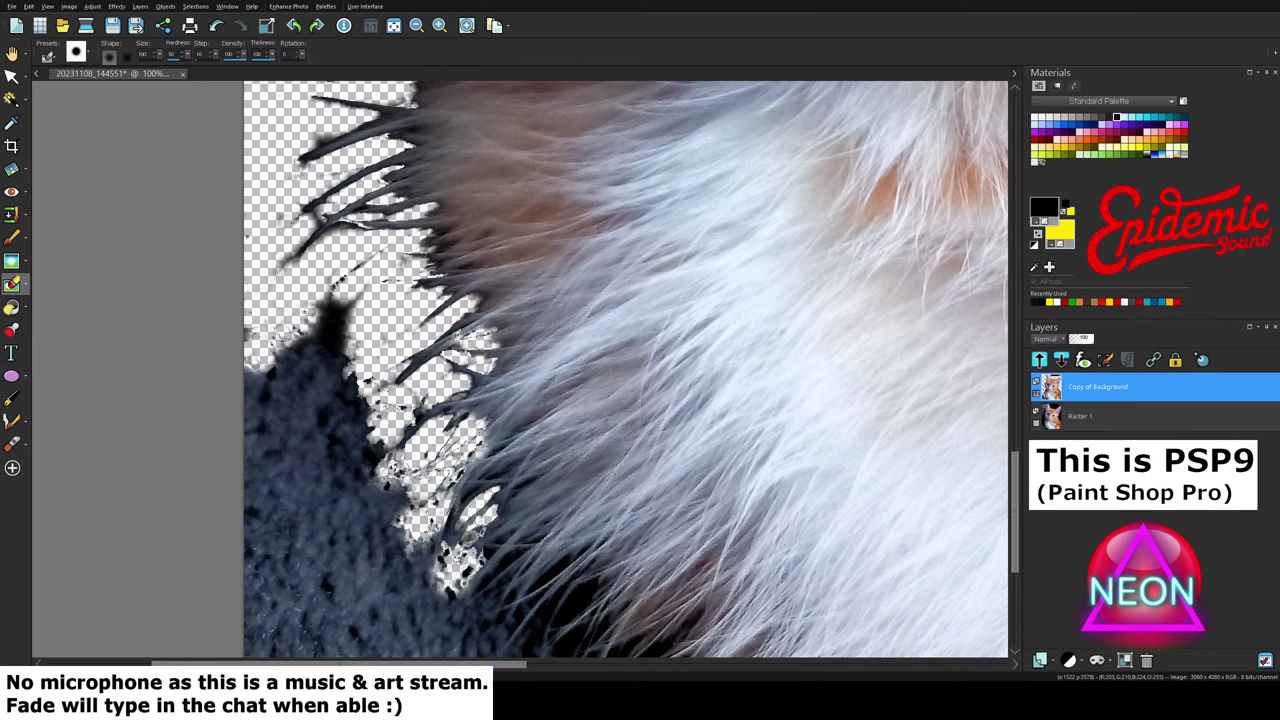
mouse_move(512, 553)
mouse_down()
mouse_move(482, 580)
mouse_move(492, 560)
mouse_move(452, 580)
mouse_move(522, 590)
mouse_move(557, 569)
mouse_move(551, 591)
mouse_move(576, 600)
mouse_move(535, 608)
mouse_move(541, 598)
mouse_move(516, 615)
mouse_move(543, 634)
mouse_move(600, 625)
mouse_move(683, 628)
mouse_up()
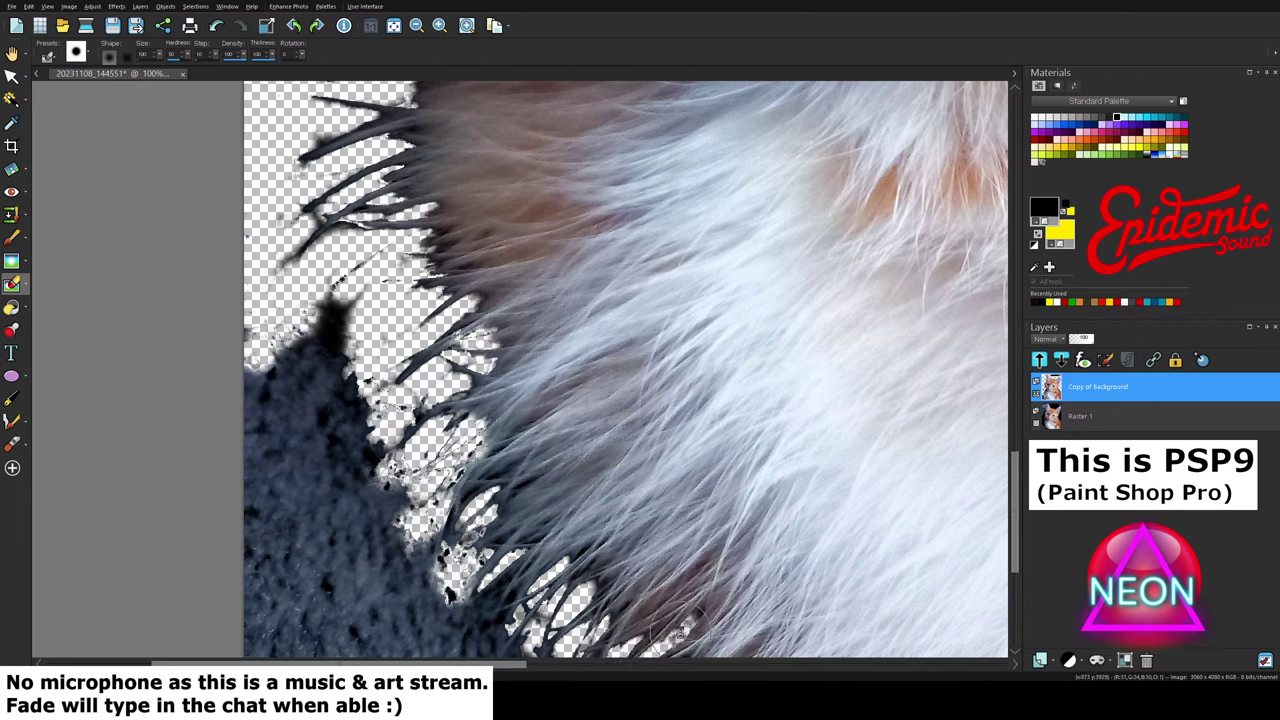
click(482, 609)
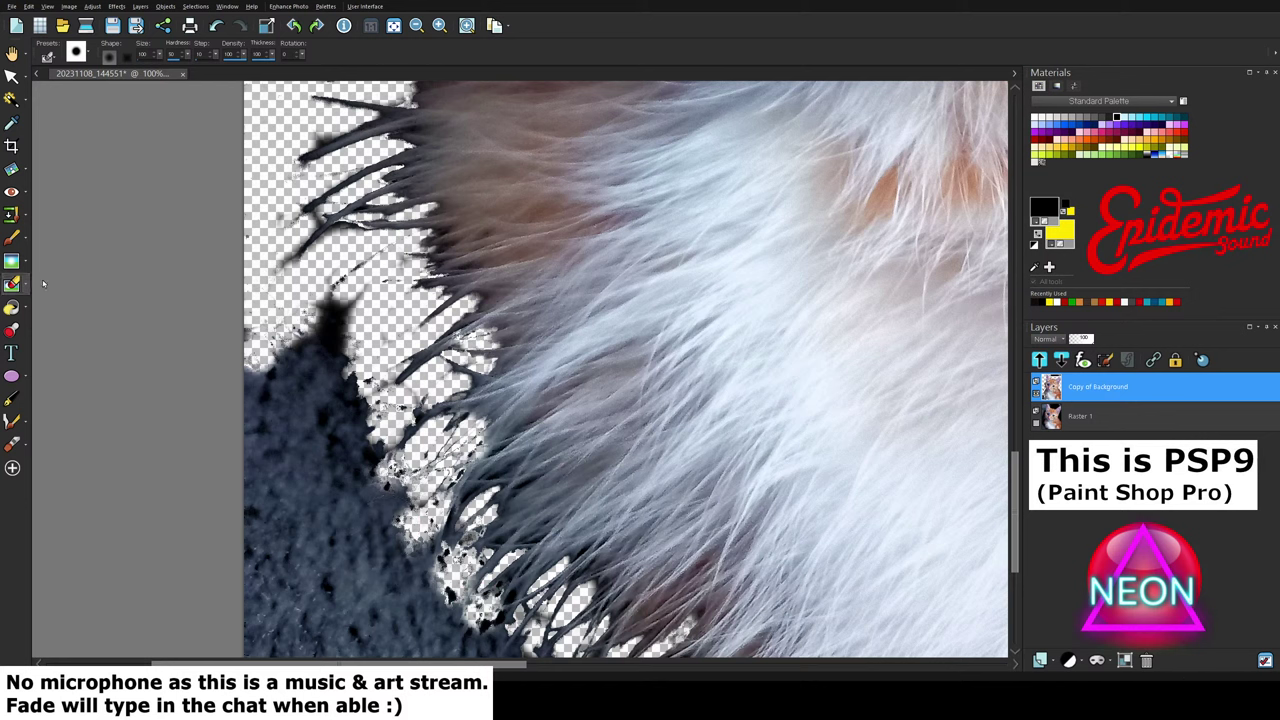
Step: Erase the remaining blue-grey blanket area in the image's lower-left corner with the Eraser tool, stopping at the chest fur
click(12, 284)
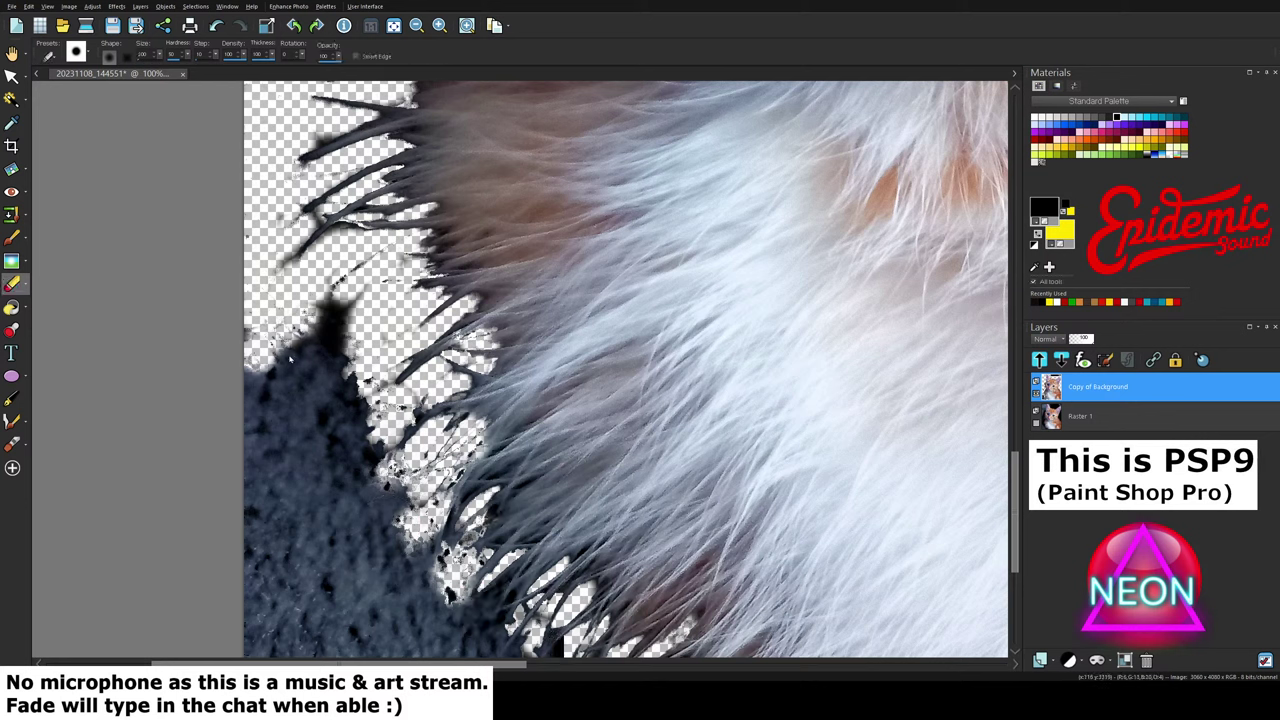
mouse_move(289, 360)
mouse_down()
mouse_move(355, 287)
mouse_move(312, 326)
mouse_move(260, 336)
mouse_move(246, 293)
mouse_move(339, 392)
mouse_move(340, 427)
mouse_move(371, 422)
mouse_move(322, 477)
mouse_move(256, 493)
mouse_move(276, 524)
mouse_move(333, 555)
mouse_move(265, 627)
mouse_move(345, 615)
mouse_move(386, 498)
mouse_move(440, 621)
mouse_move(345, 641)
mouse_move(474, 638)
mouse_up()
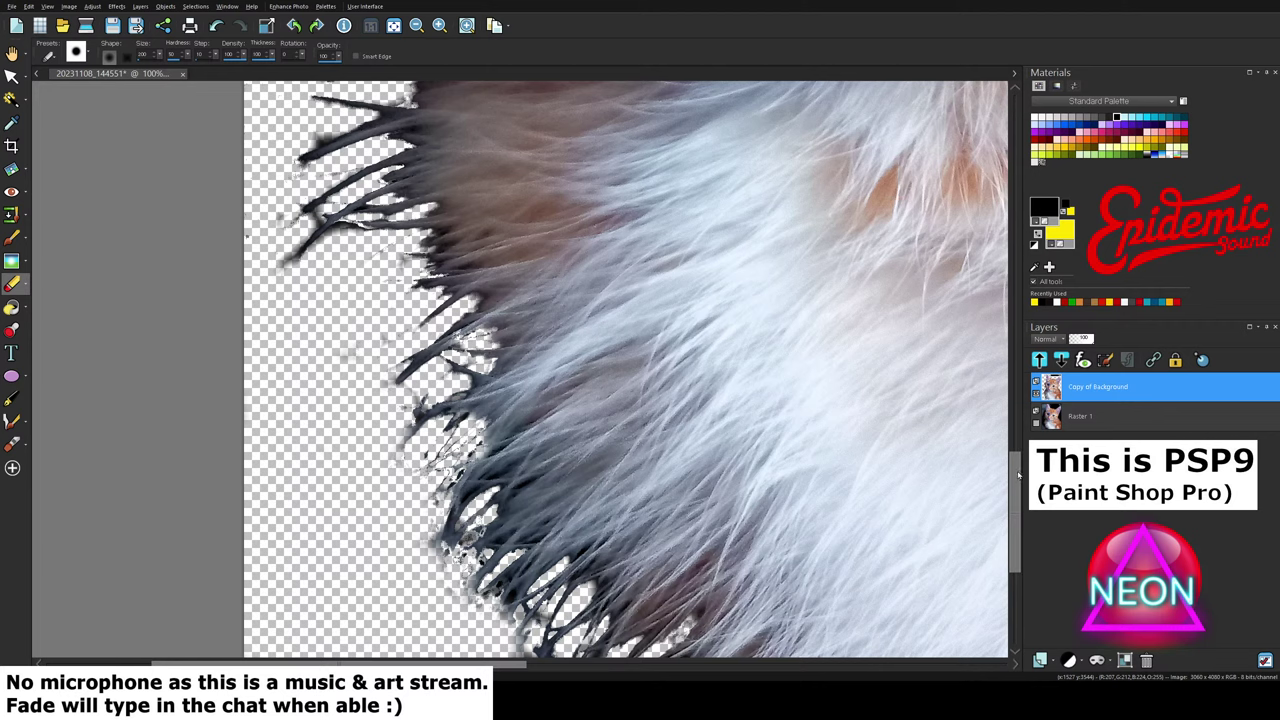
drag(1012, 478, 1010, 530)
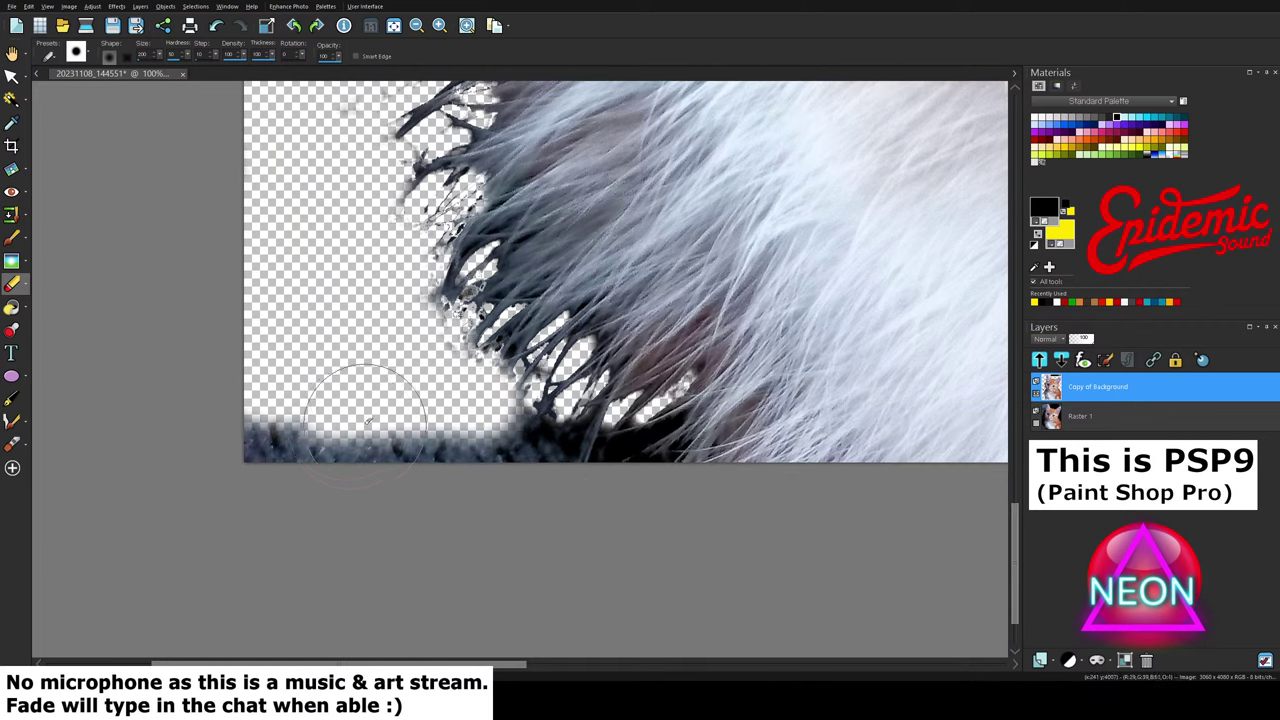
mouse_move(316, 427)
mouse_down()
mouse_move(290, 432)
mouse_move(590, 420)
mouse_move(540, 430)
mouse_up()
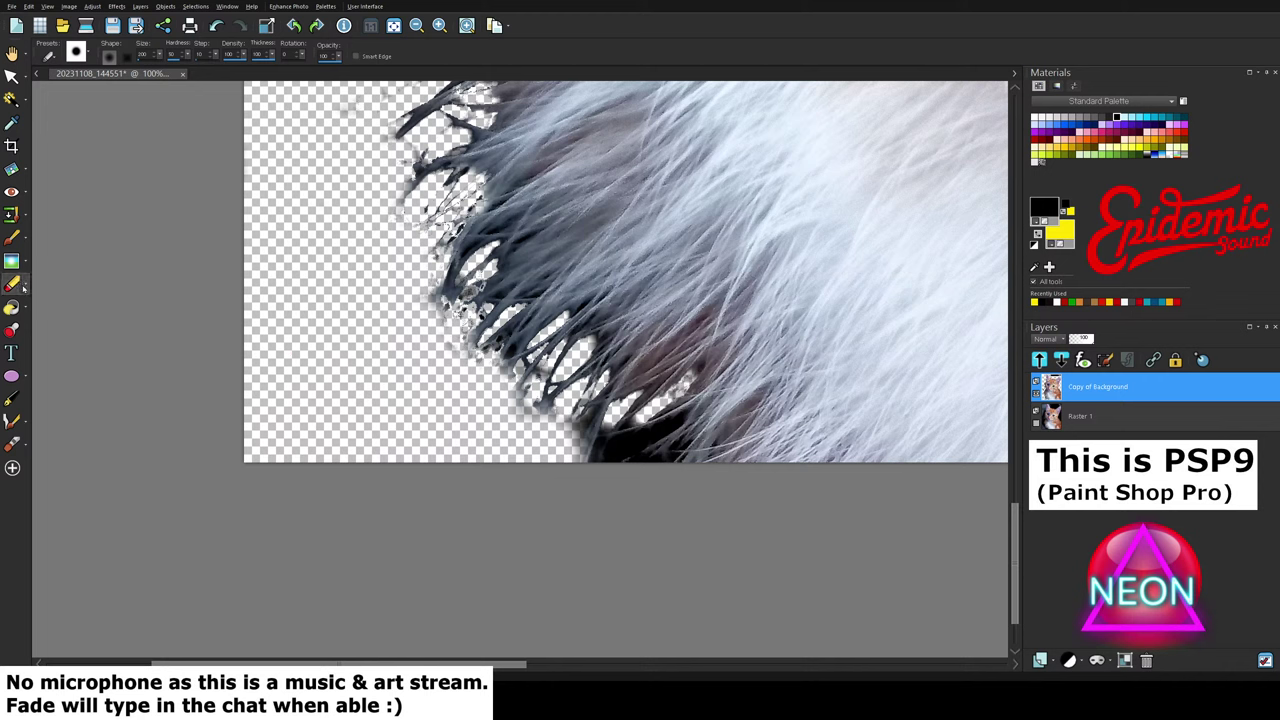
Step: Clear the black gaps between the chest fur strands near the image's lower edge with the Background Eraser
click(50, 306)
mouse_move(657, 432)
mouse_down()
mouse_move(673, 430)
mouse_move(600, 455)
mouse_move(664, 452)
mouse_move(630, 432)
mouse_up()
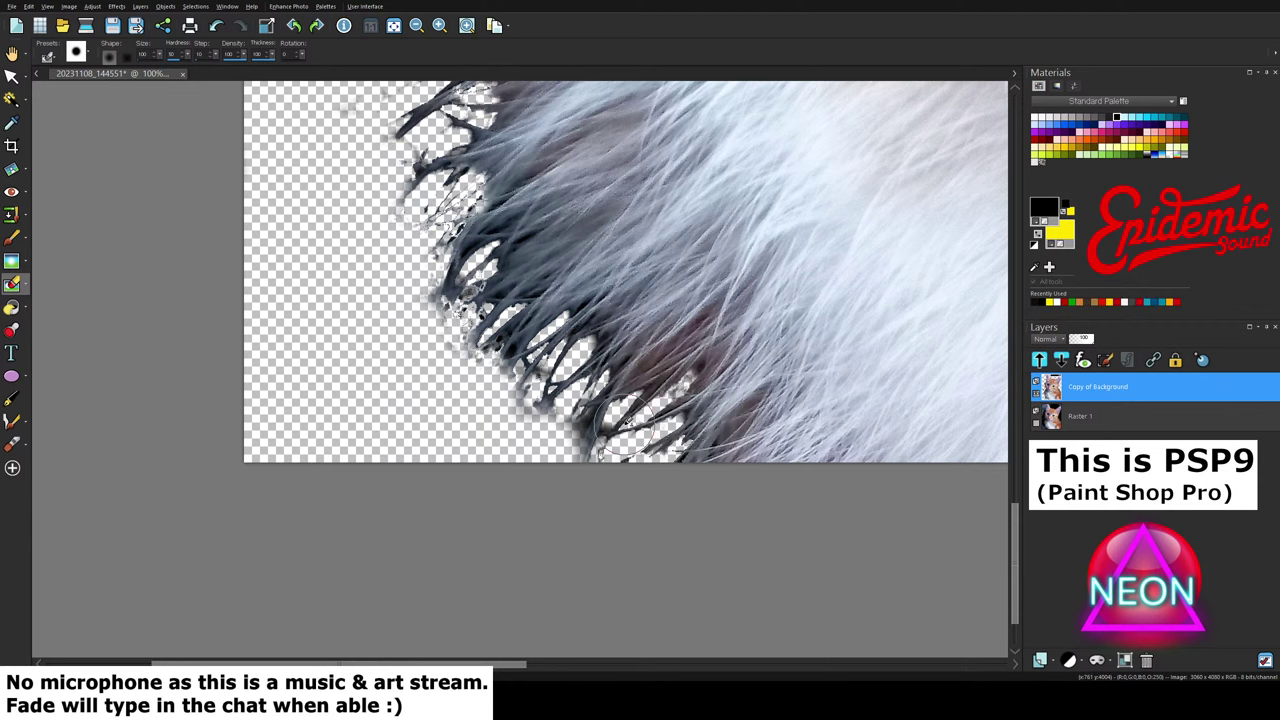
mouse_move(613, 349)
mouse_down()
mouse_move(575, 340)
mouse_move(588, 305)
mouse_up()
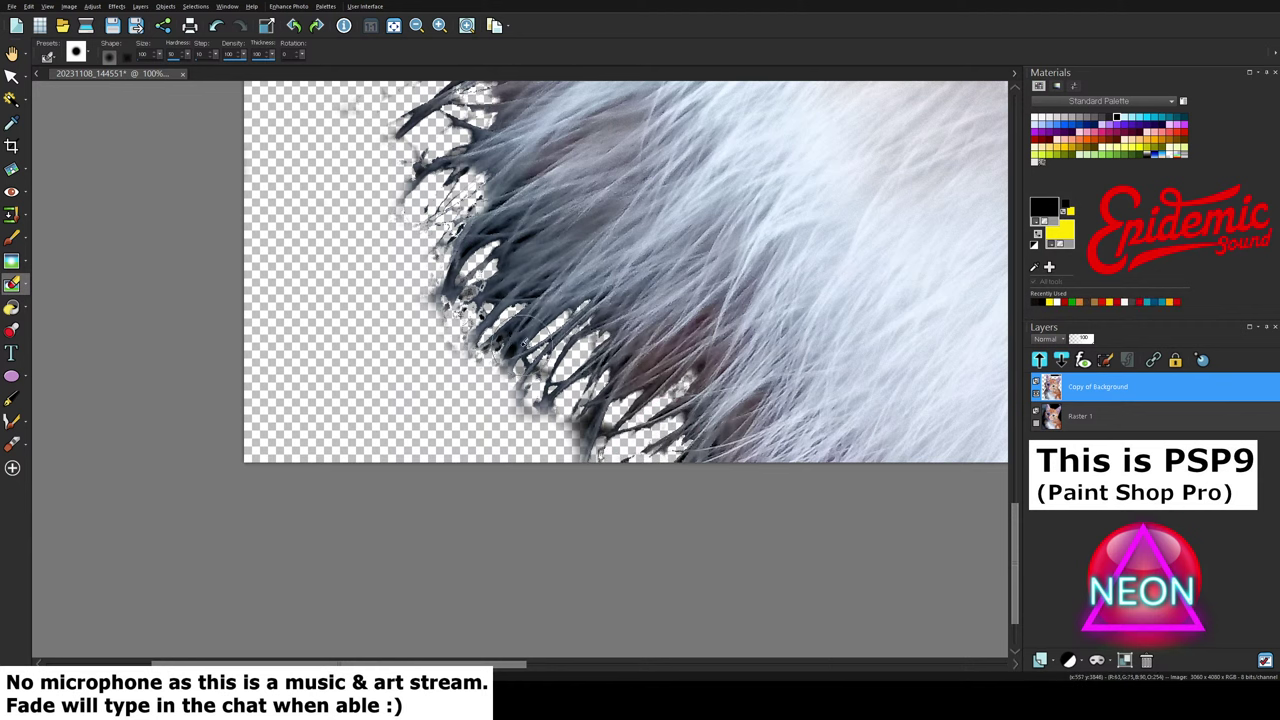
mouse_move(524, 340)
mouse_down()
mouse_move(505, 362)
mouse_move(530, 290)
mouse_move(500, 290)
mouse_move(528, 256)
mouse_up()
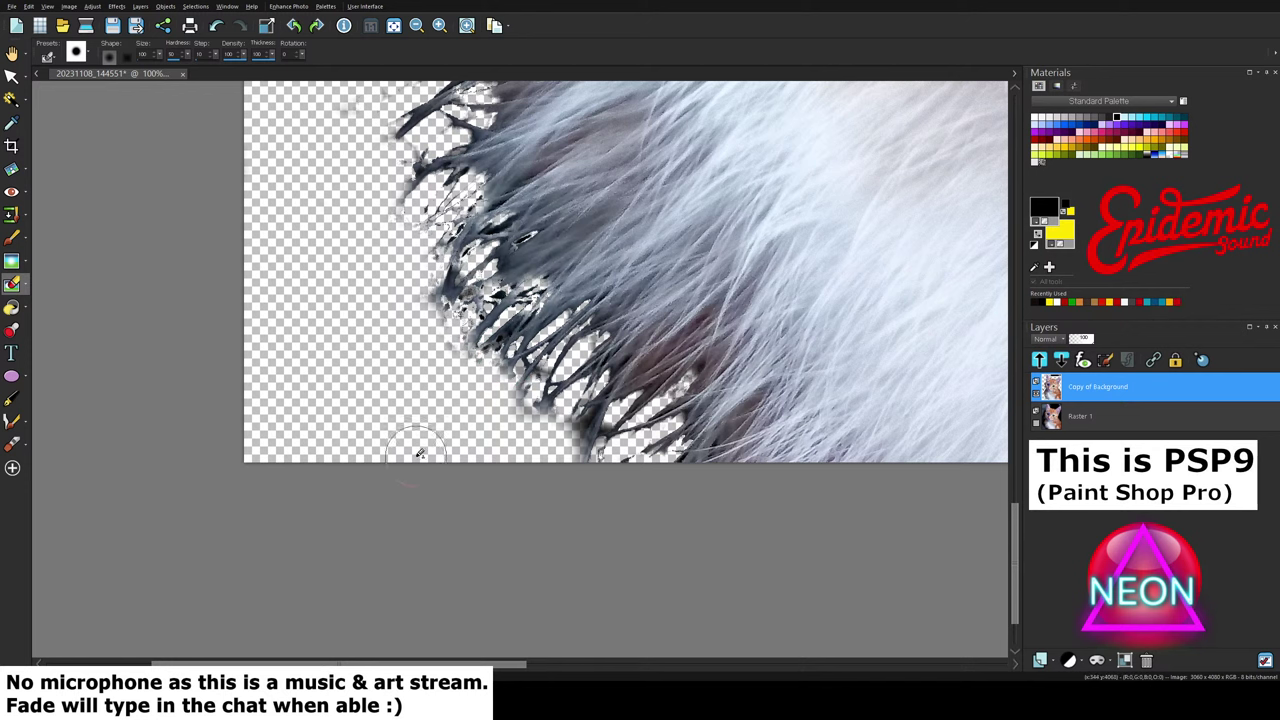
Step: Erase the leftover black strip along the image's upper edge between the ears on Copy of Background with the Eraser tool
scroll(451, 320, down, 3)
scroll(905, 444, down, 3)
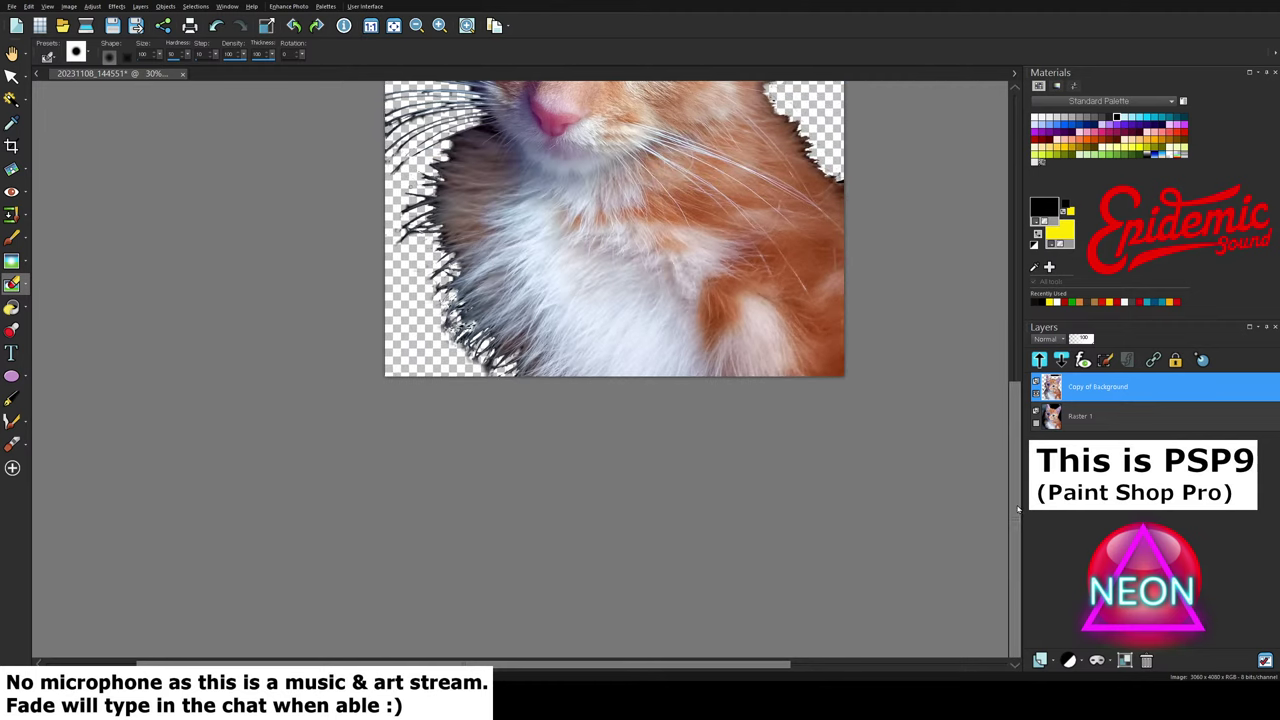
drag(1015, 484, 1008, 386)
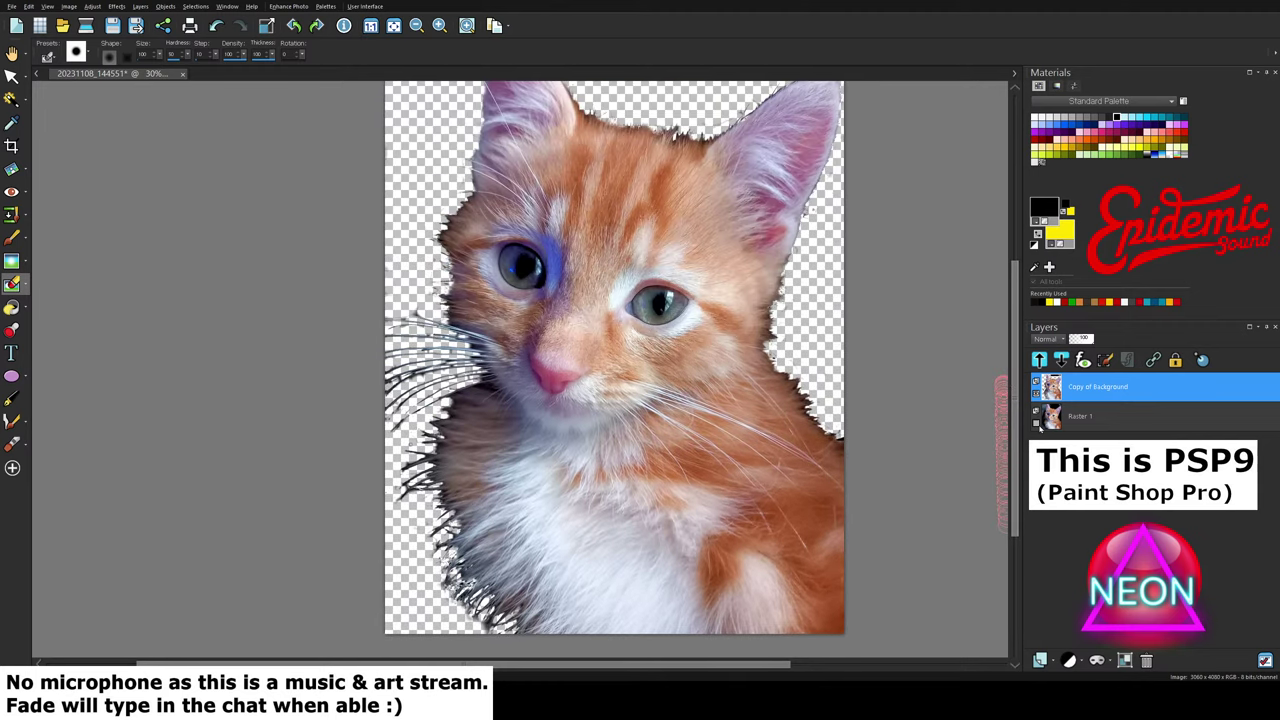
click(1037, 421)
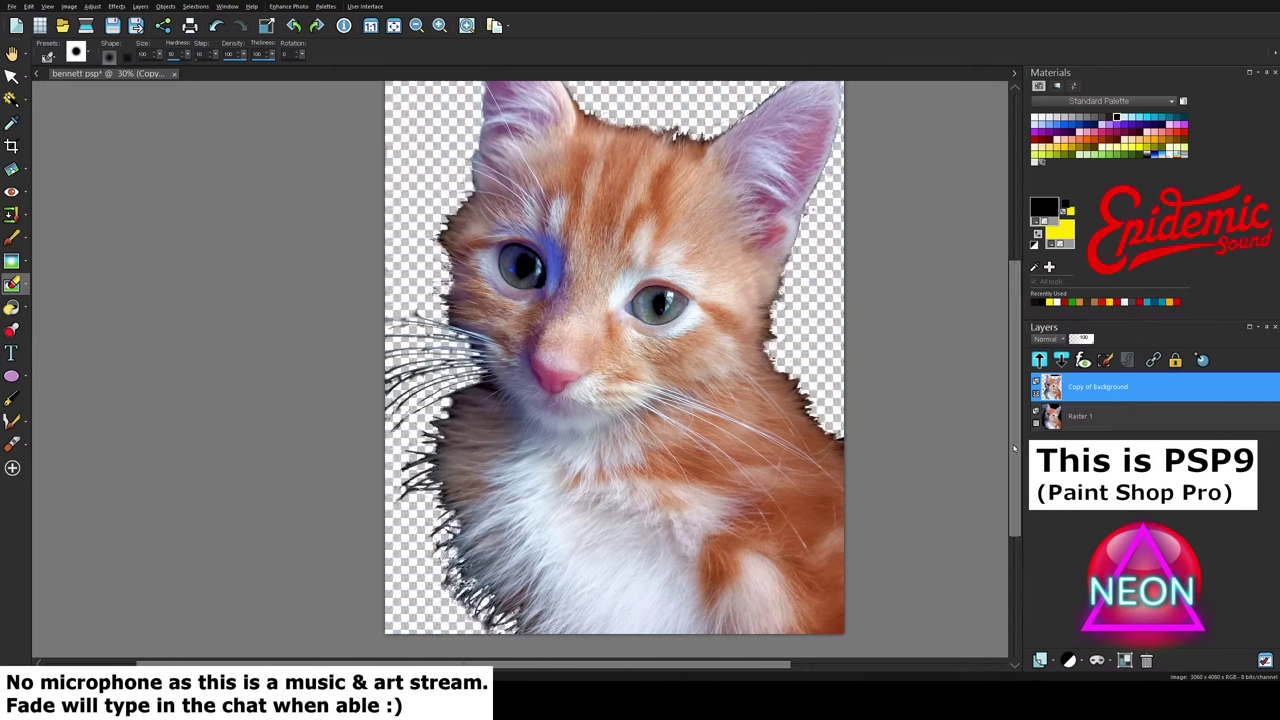
drag(1014, 448, 1014, 350)
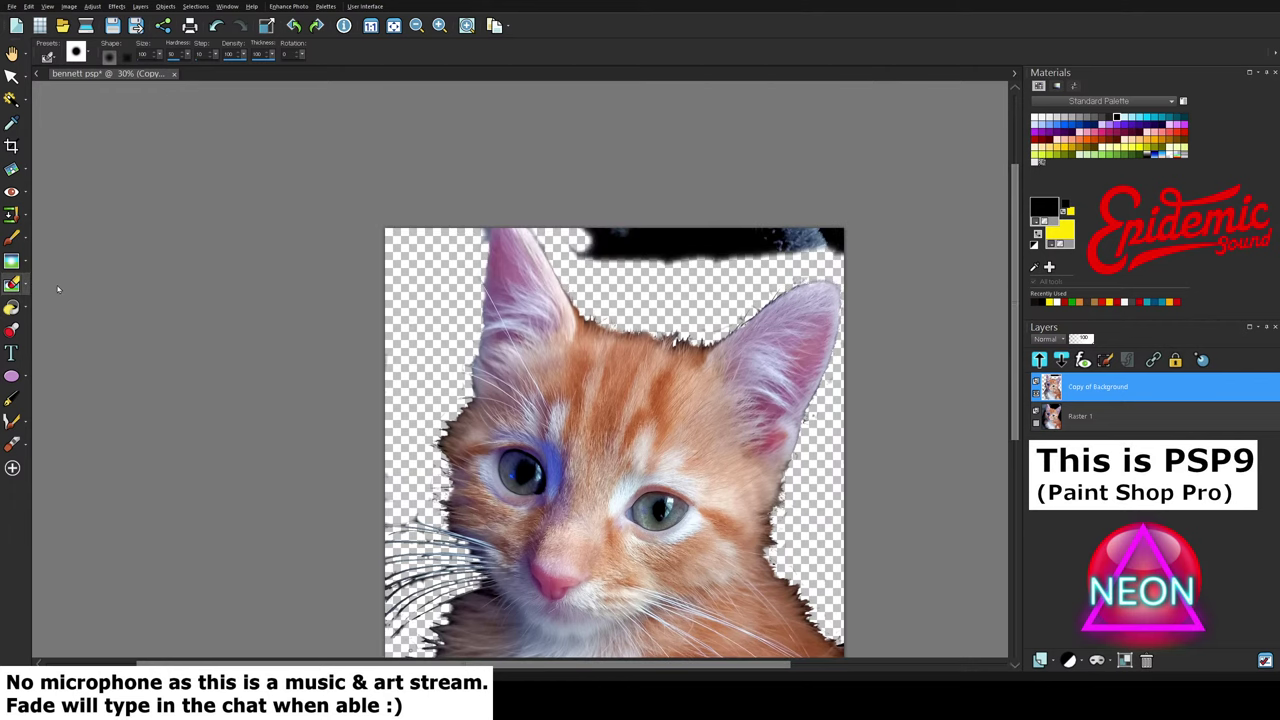
click(12, 284)
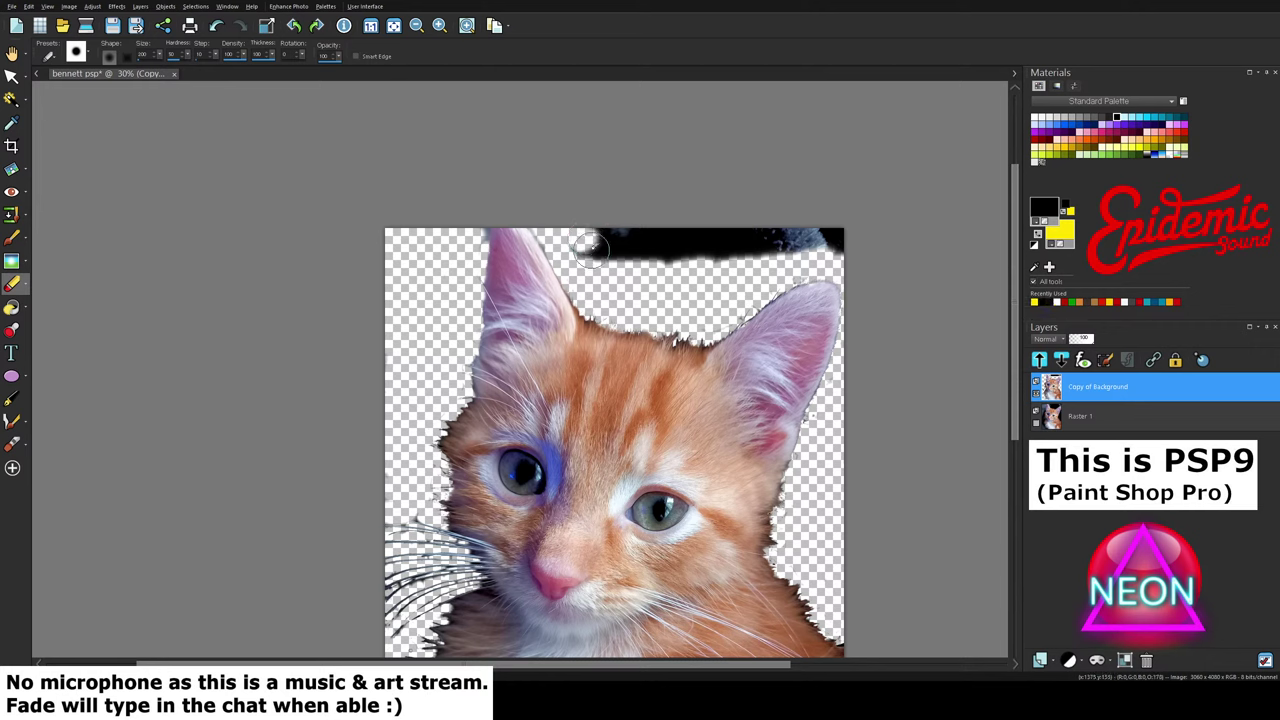
mouse_move(590, 248)
mouse_down()
mouse_move(617, 232)
mouse_move(594, 235)
mouse_move(619, 258)
mouse_move(710, 216)
mouse_move(709, 228)
mouse_move(644, 236)
mouse_move(692, 245)
mouse_move(650, 264)
mouse_move(848, 236)
mouse_up()
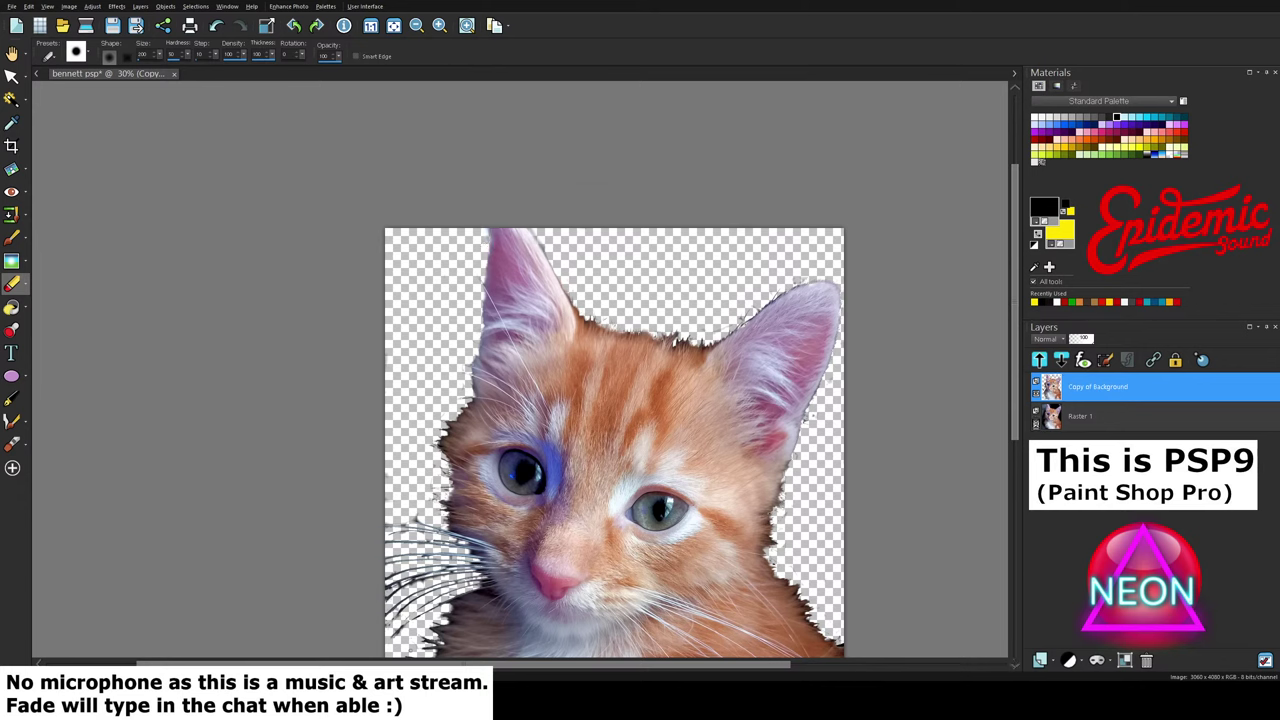
Step: Show and select the Raster 1 layer, and smudge its textured backdrop on both sides of the left-hand ear with a large soft brush
click(1037, 424)
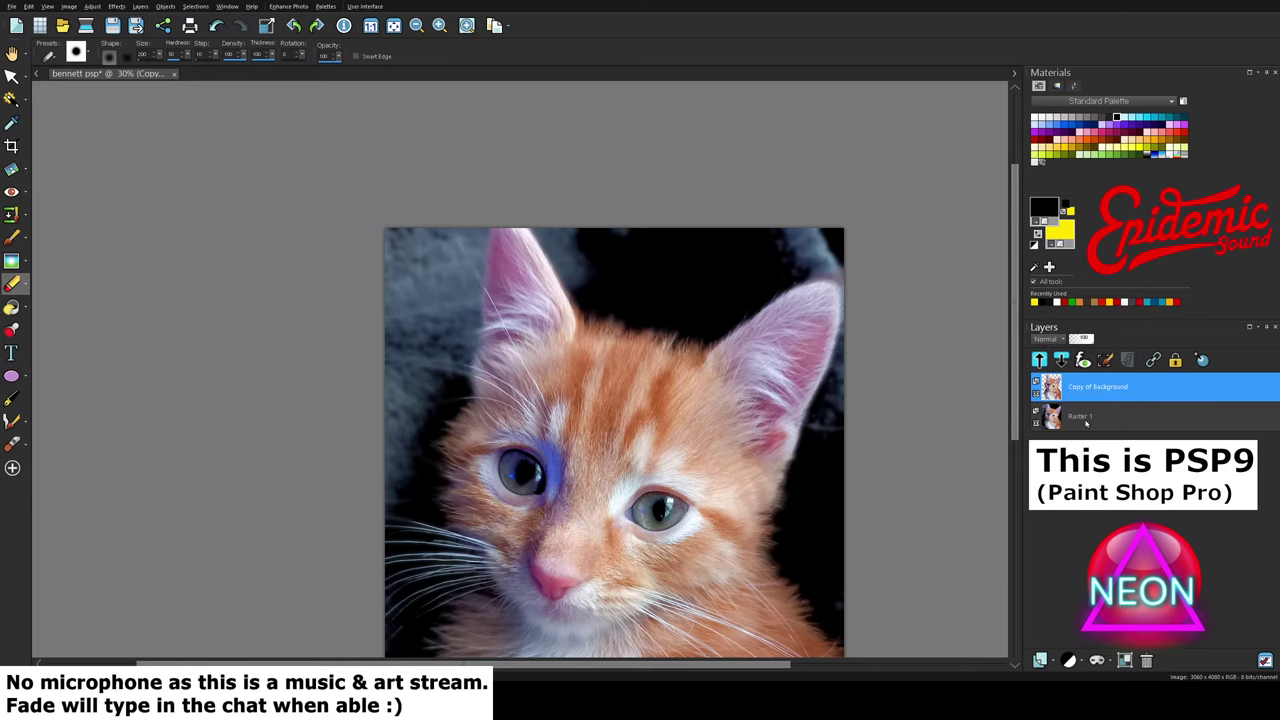
click(1086, 422)
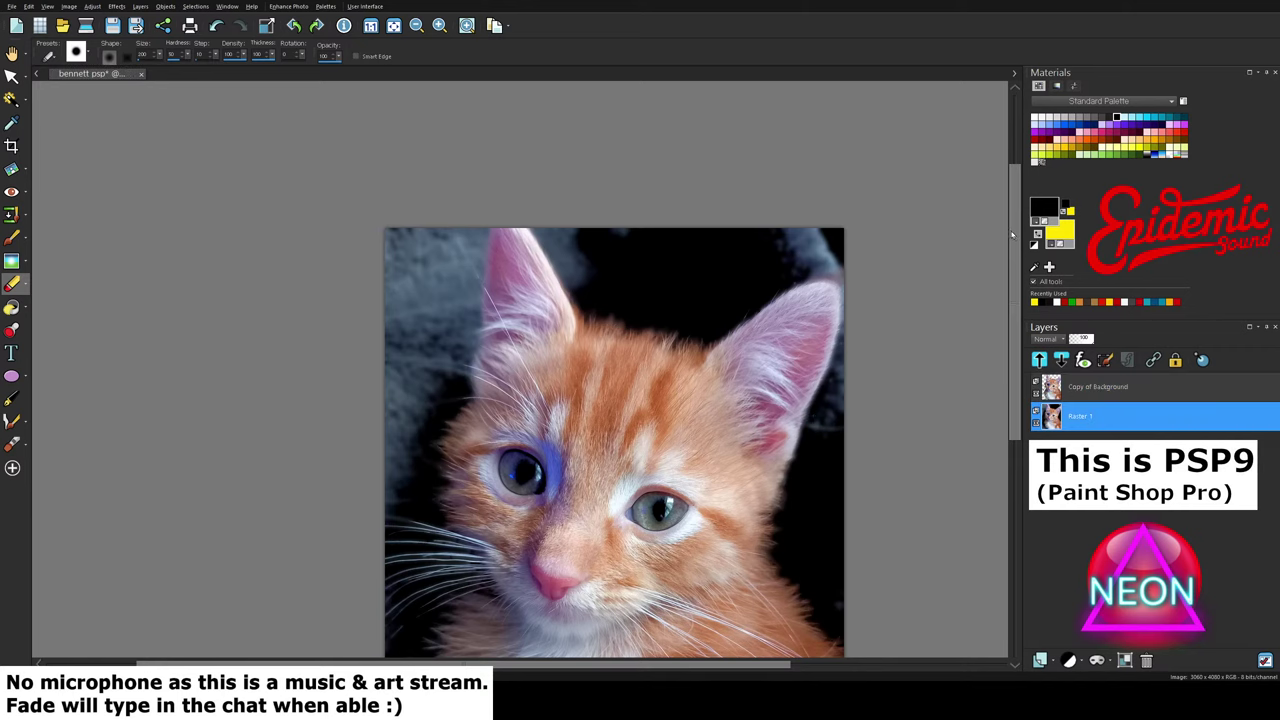
drag(1012, 234, 1013, 291)
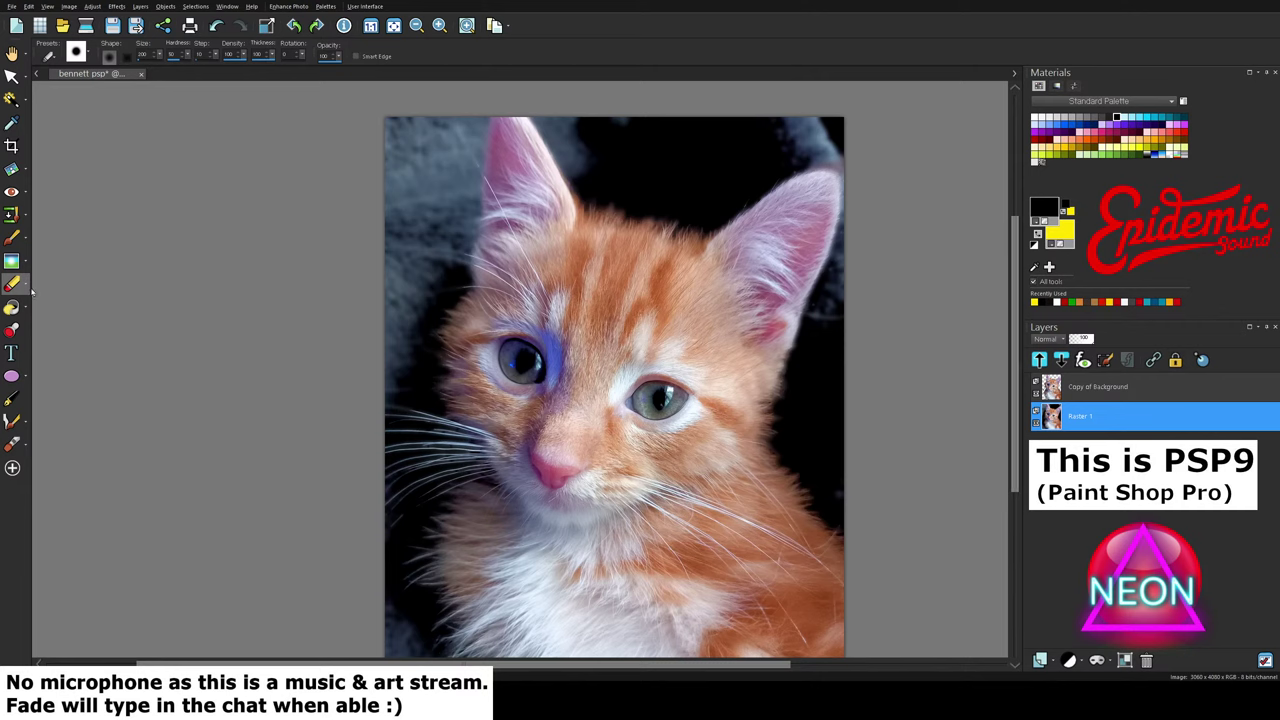
click(75, 335)
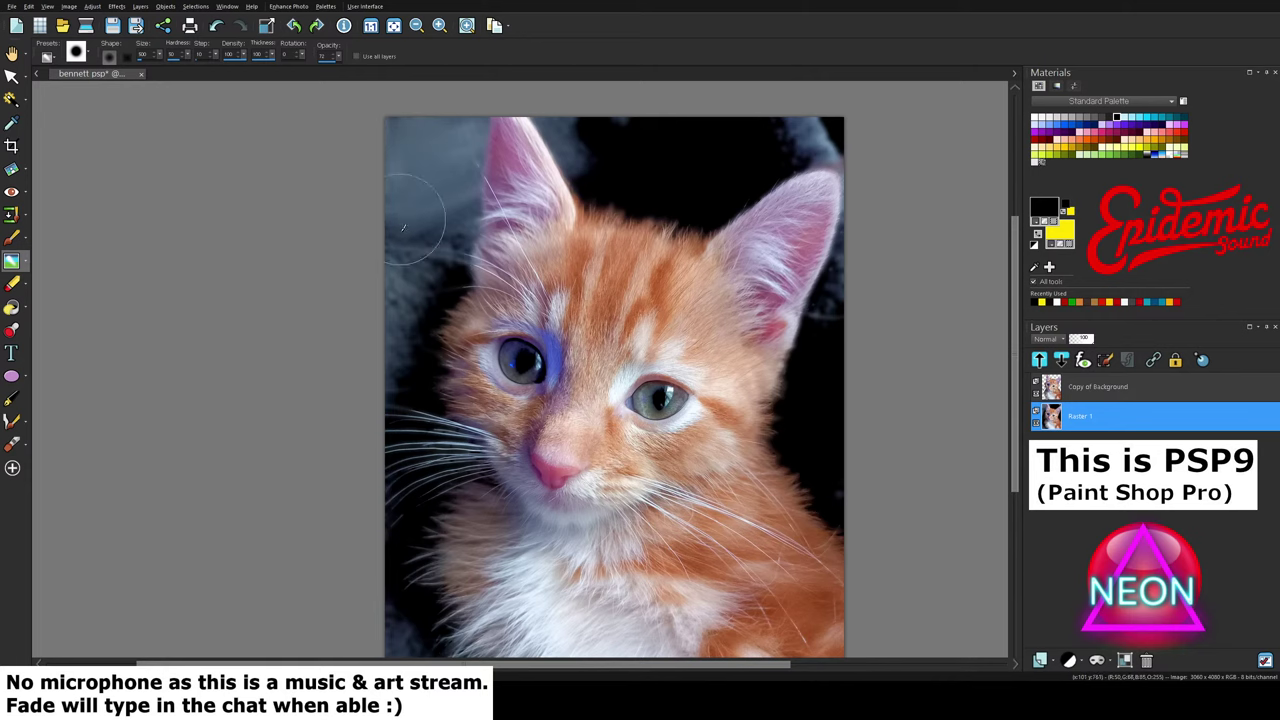
drag(404, 243, 405, 266)
mouse_move(428, 220)
mouse_down()
mouse_move(453, 271)
mouse_move(453, 210)
mouse_move(443, 272)
mouse_move(410, 288)
mouse_move(385, 275)
mouse_move(395, 264)
mouse_move(373, 224)
mouse_move(405, 249)
mouse_move(383, 239)
mouse_move(393, 205)
mouse_move(406, 207)
mouse_move(388, 196)
mouse_move(412, 131)
mouse_move(440, 111)
mouse_move(449, 137)
mouse_move(467, 115)
mouse_move(465, 175)
mouse_move(469, 152)
mouse_move(470, 168)
mouse_move(549, 122)
mouse_move(609, 140)
mouse_move(564, 125)
mouse_move(628, 125)
mouse_move(561, 111)
mouse_move(589, 187)
mouse_move(609, 186)
mouse_move(615, 125)
mouse_up()
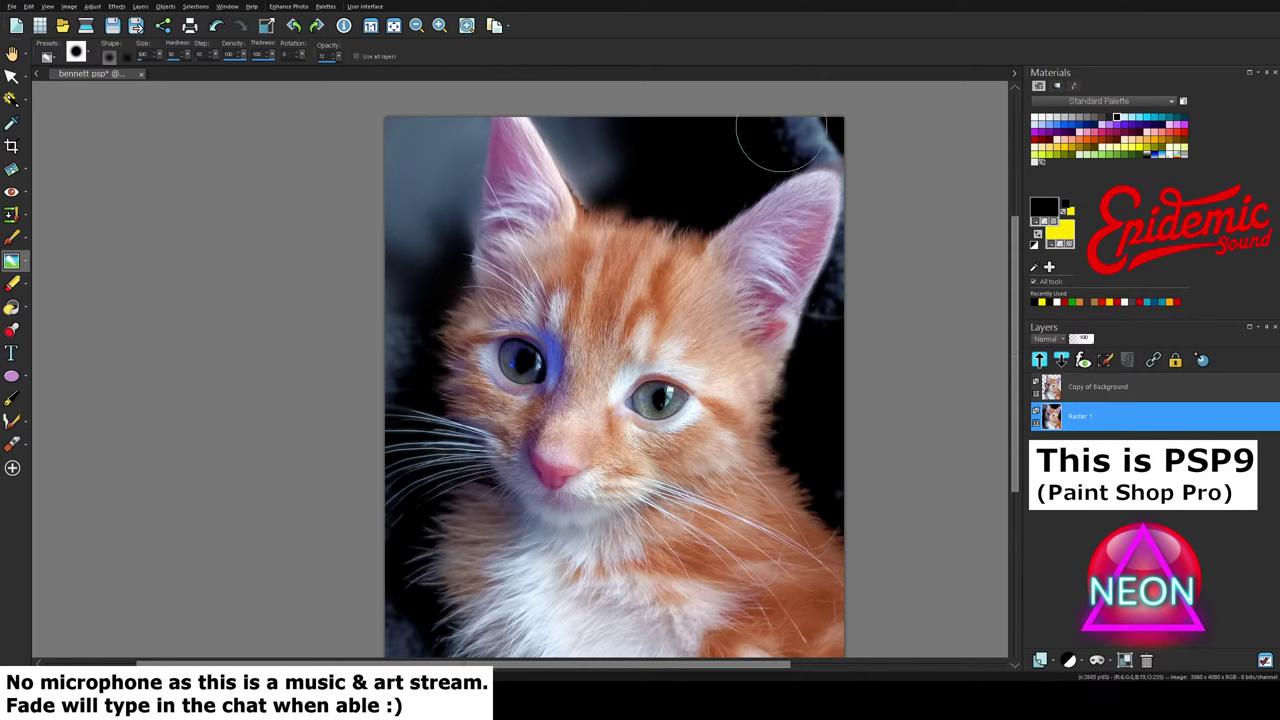
Step: Smudge the textured backdrop above and beside the right-hand ear on the Raster 1 layer
mouse_move(804, 128)
mouse_down()
mouse_move(749, 129)
mouse_move(838, 121)
mouse_move(831, 98)
mouse_up()
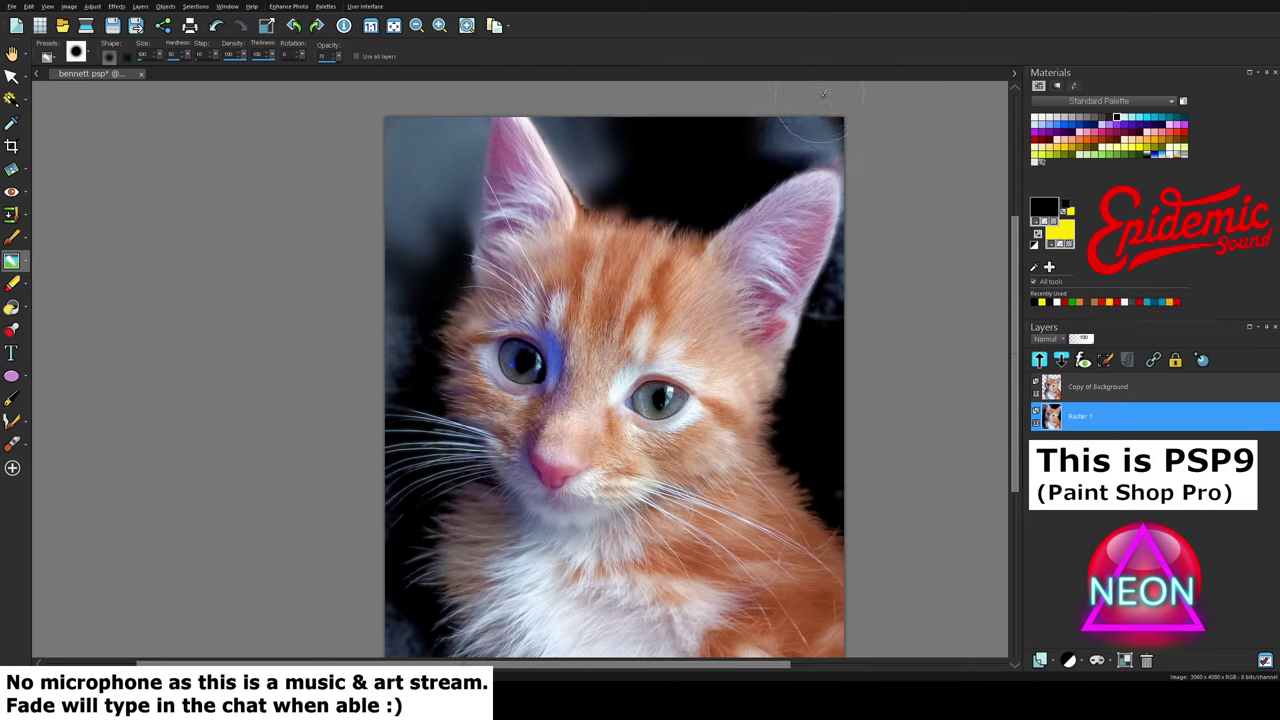
mouse_move(799, 138)
mouse_down()
mouse_move(764, 145)
mouse_move(756, 110)
mouse_move(775, 129)
mouse_move(732, 118)
mouse_move(776, 107)
mouse_move(758, 110)
mouse_move(820, 104)
mouse_up()
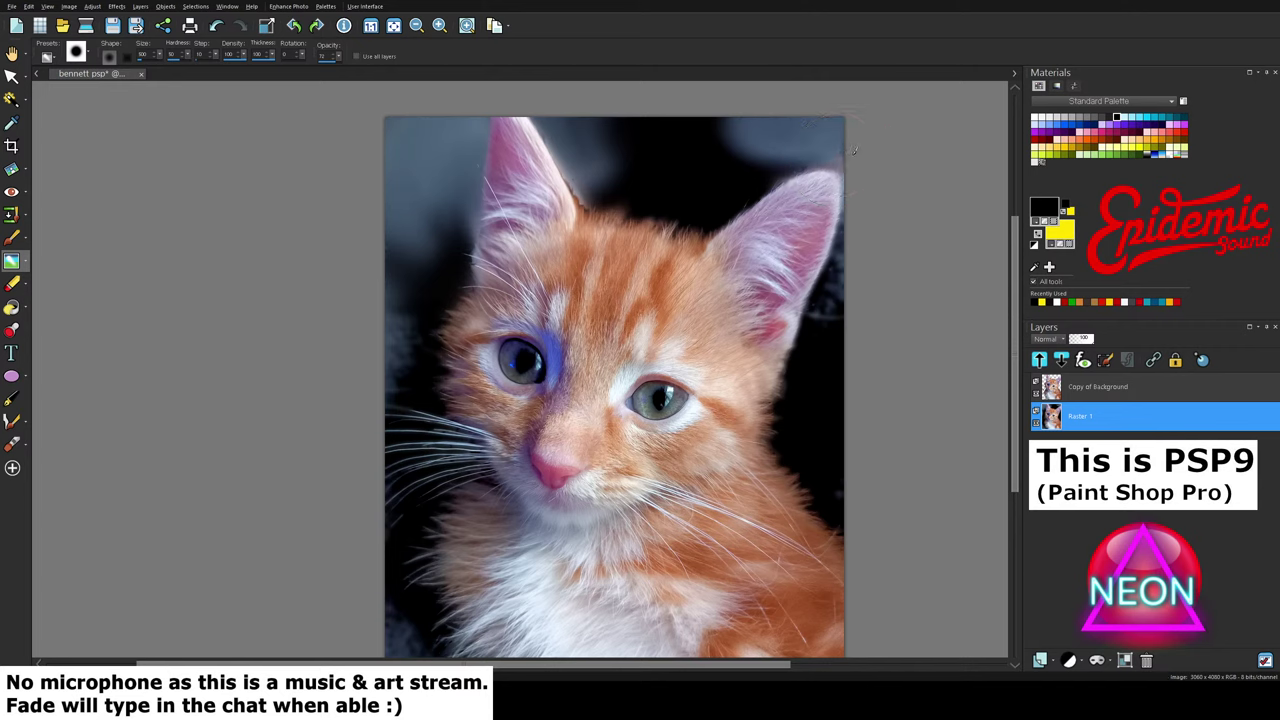
drag(834, 300, 825, 324)
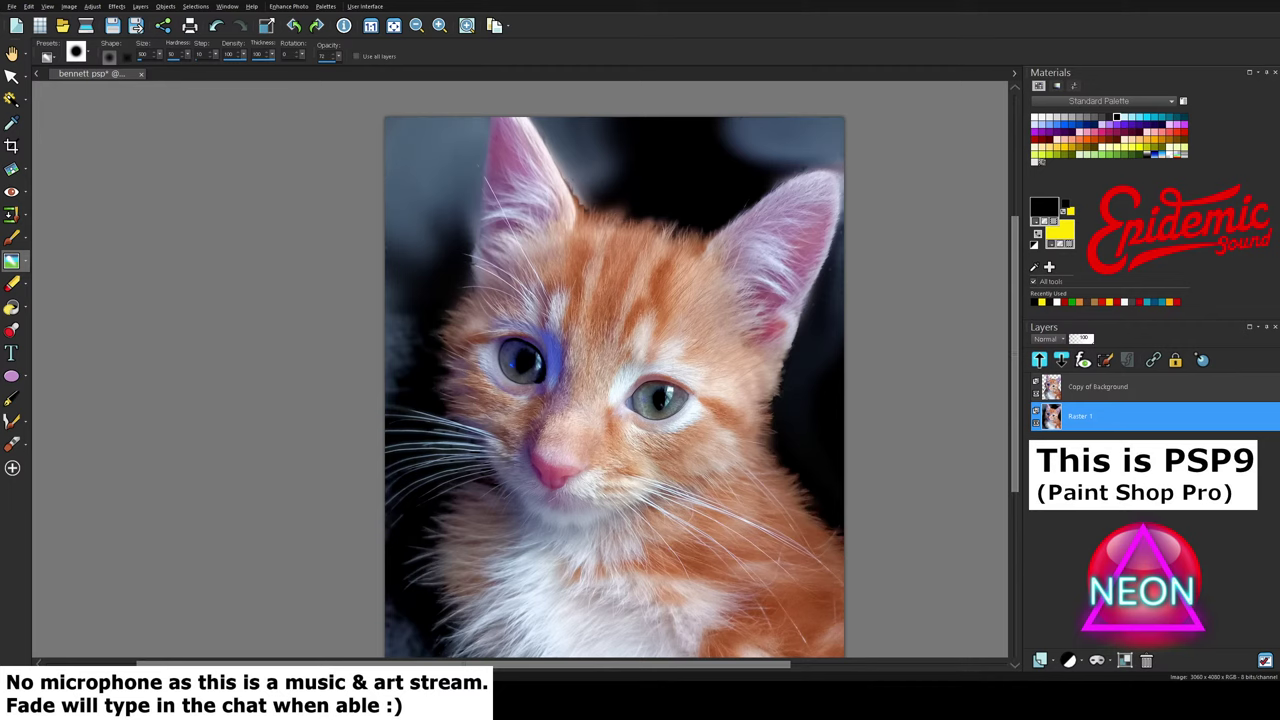
Step: Smudge the Raster 1 backdrop beside the left-hand cheek and whiskers and down to the lower-left corner
mouse_move(394, 337)
mouse_down()
mouse_move(421, 294)
mouse_move(400, 289)
mouse_move(387, 333)
mouse_move(409, 319)
mouse_move(411, 296)
mouse_move(392, 243)
mouse_up()
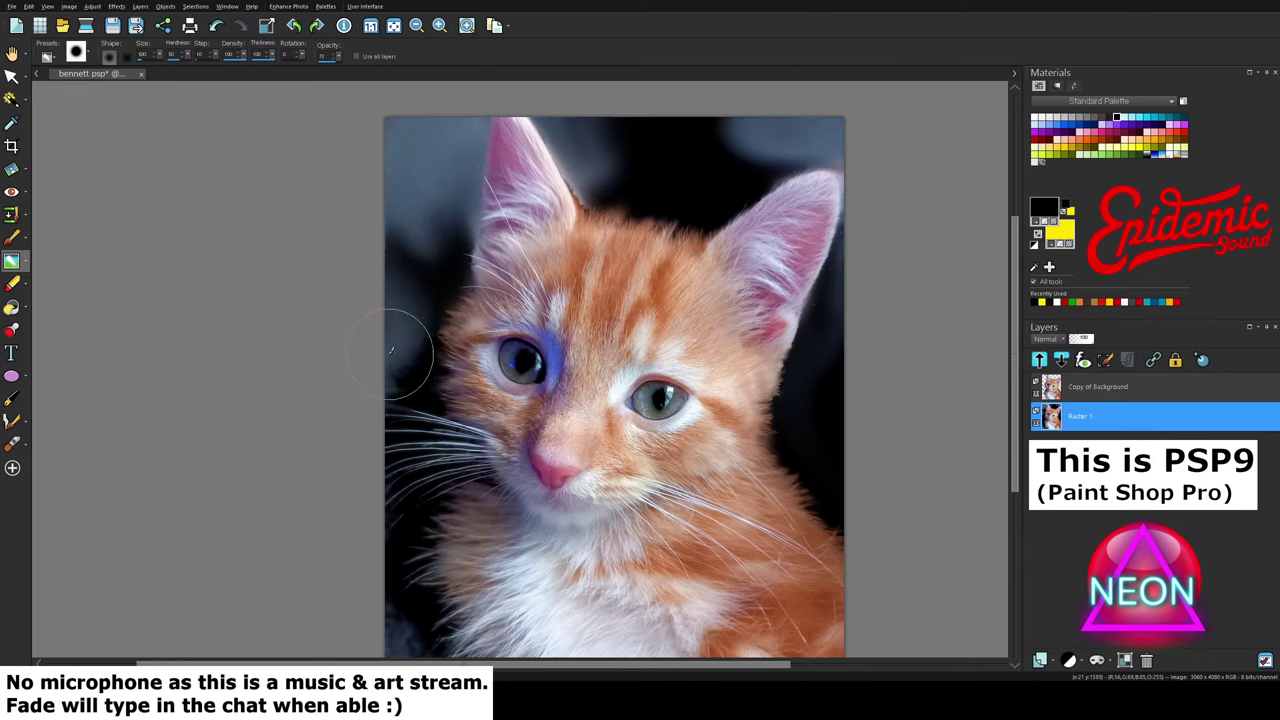
mouse_move(420, 361)
mouse_down()
mouse_move(396, 384)
mouse_move(431, 388)
mouse_move(419, 374)
mouse_move(437, 368)
mouse_move(426, 362)
mouse_move(413, 380)
mouse_move(422, 421)
mouse_move(409, 438)
mouse_move(426, 453)
mouse_move(405, 525)
mouse_up()
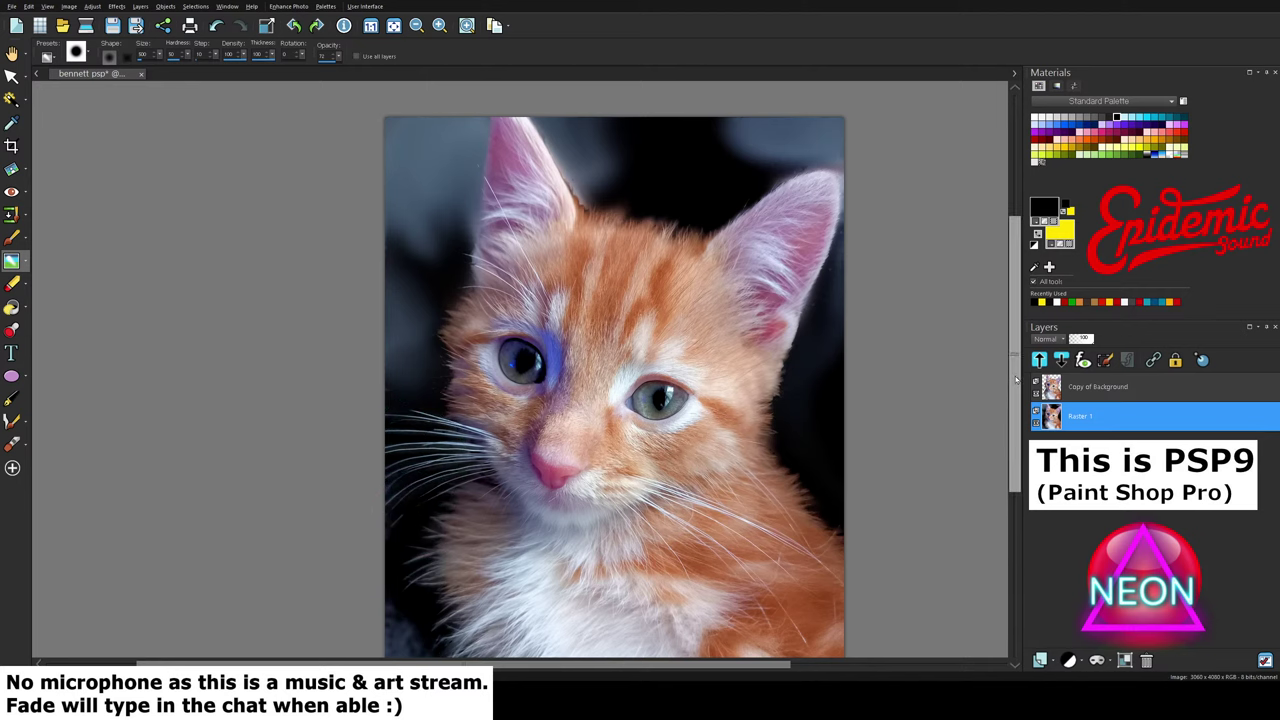
drag(1014, 379, 1014, 437)
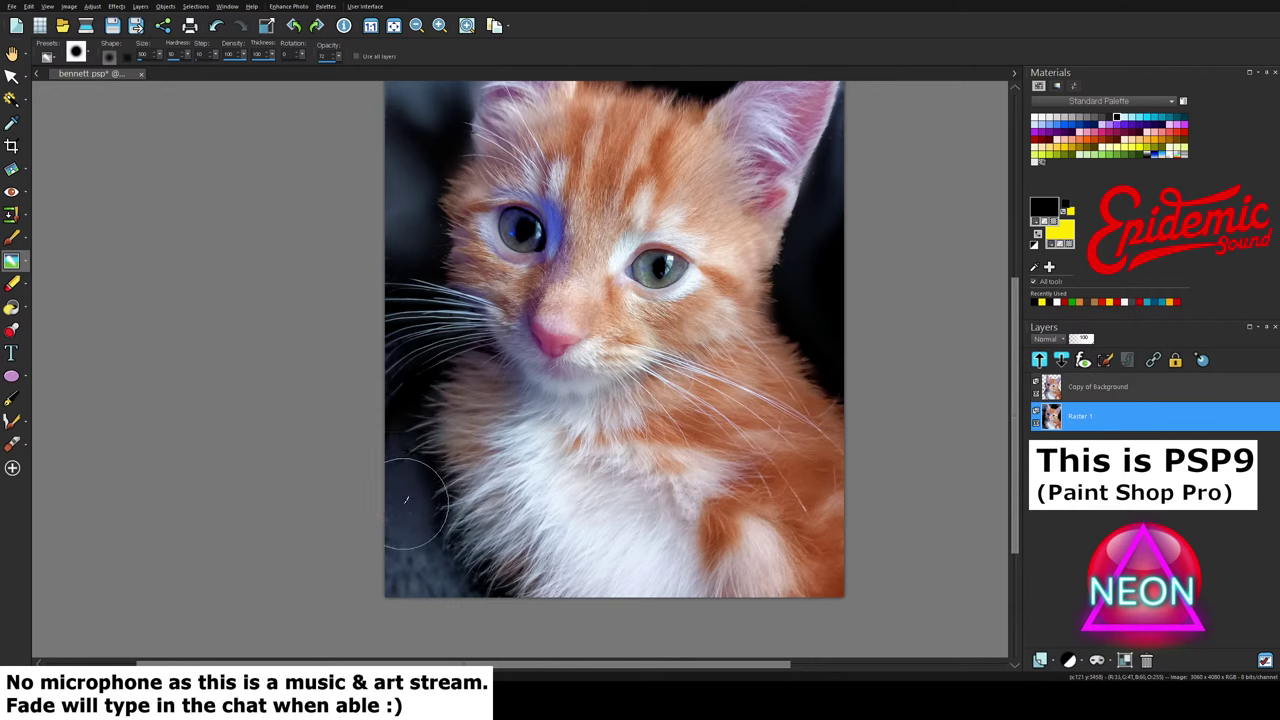
mouse_move(406, 541)
mouse_down()
mouse_move(428, 588)
mouse_move(484, 580)
mouse_move(506, 596)
mouse_move(441, 538)
mouse_move(441, 562)
mouse_move(450, 541)
mouse_move(424, 477)
mouse_up()
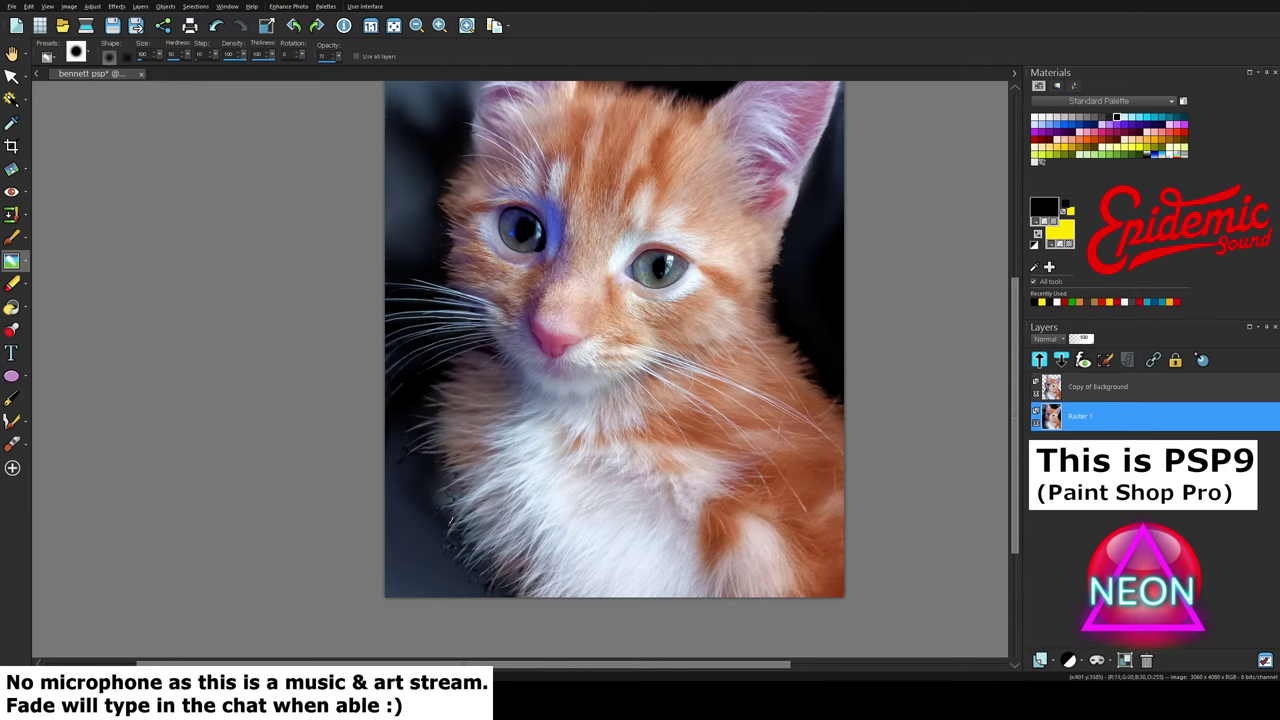
drag(462, 566, 432, 510)
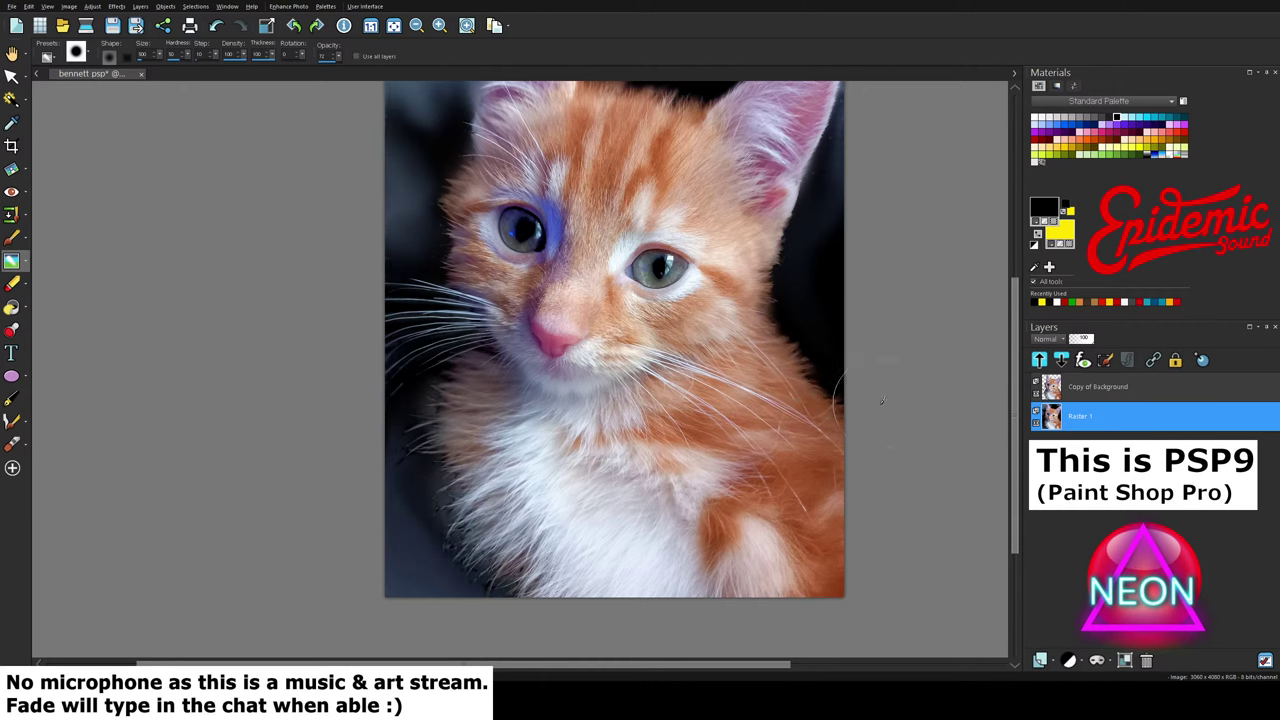
Step: Select the Copy of Background layer and smudge the dark fringe where the left-hand ear's inner edge meets the head
scroll(1003, 458, up, 3)
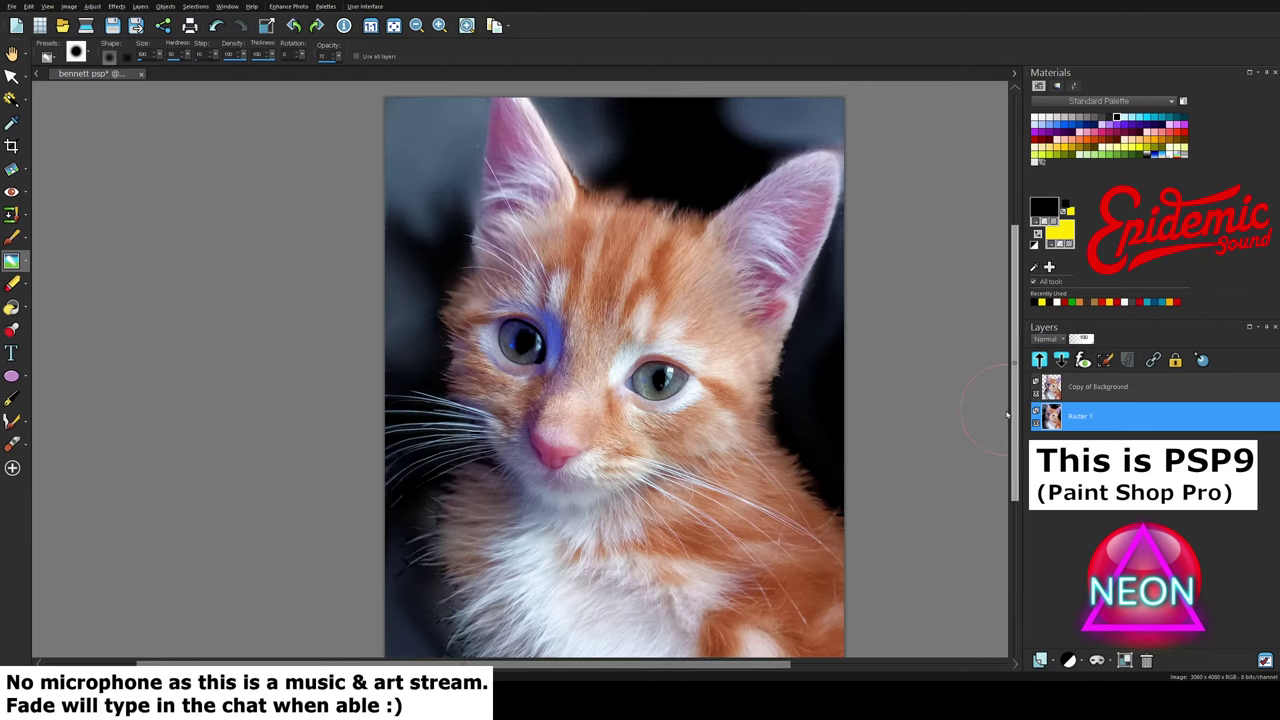
click(1089, 387)
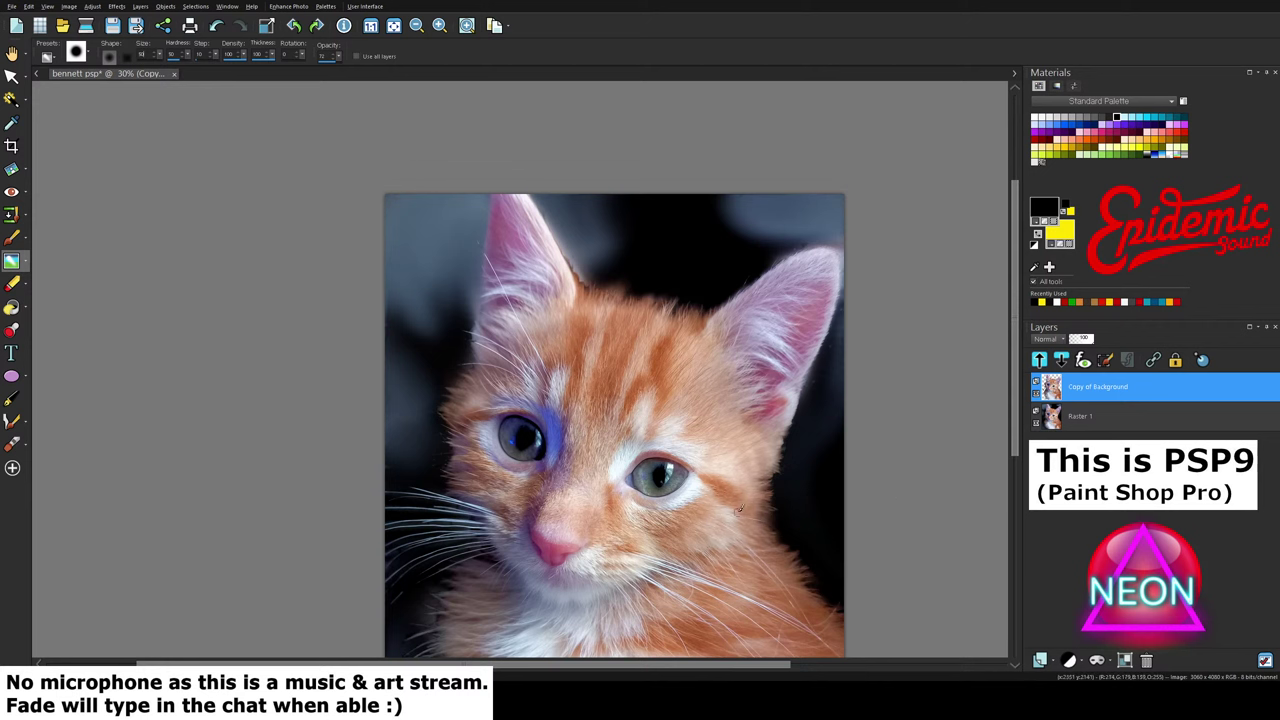
scroll(568, 350, up, 3)
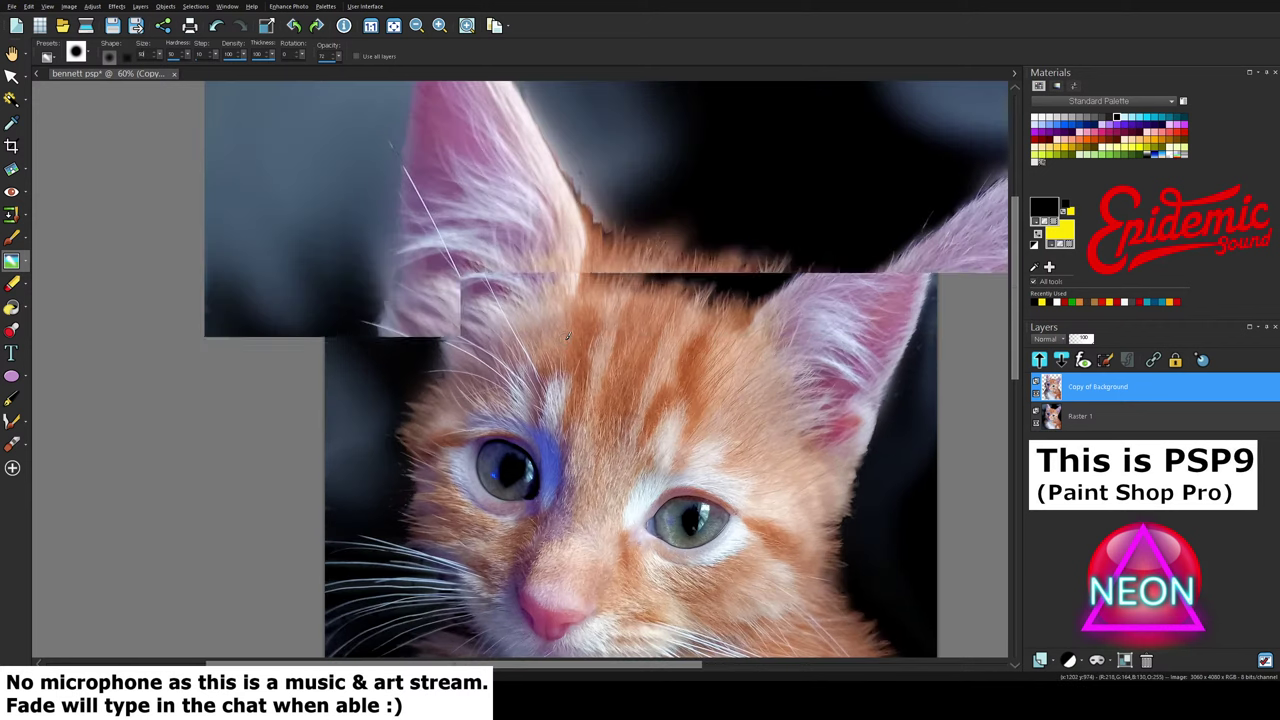
drag(1015, 351, 1015, 294)
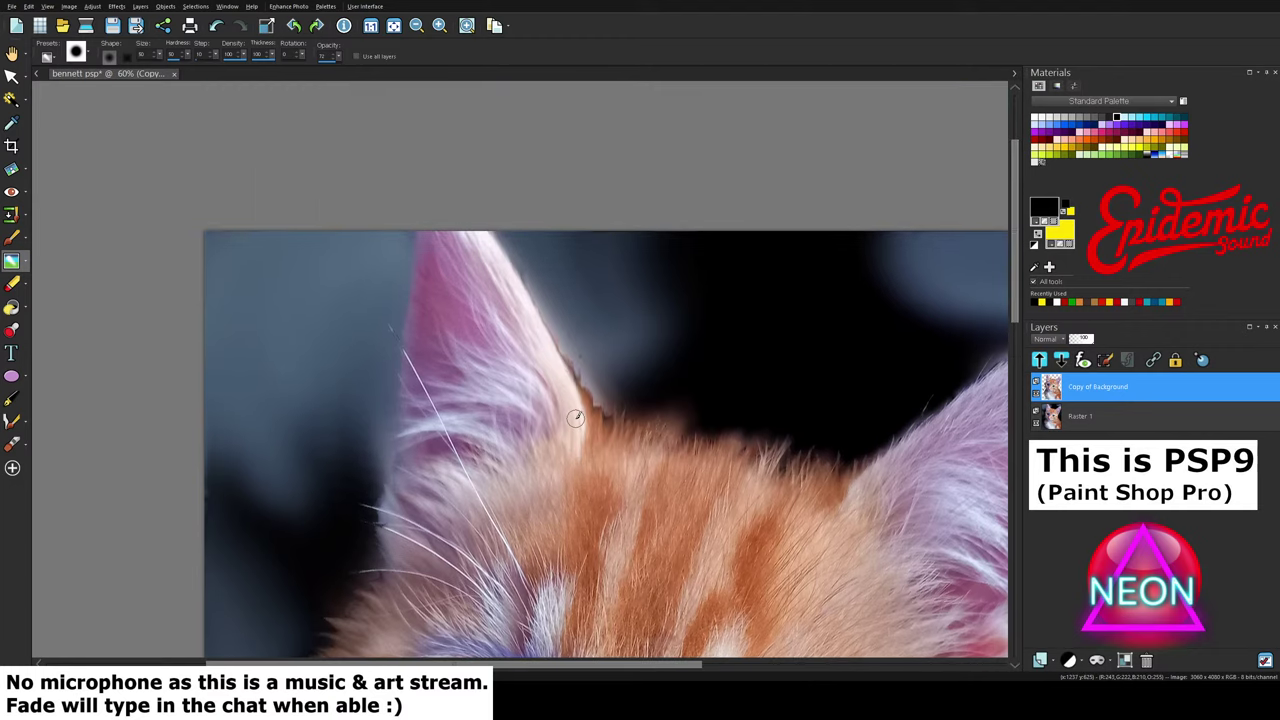
drag(580, 384, 564, 350)
Step: Undo the last stroke and erase the leftover fringe along the left-hand ear's inner edge with the Eraser tool
click(22, 285)
key(ctrl+z)
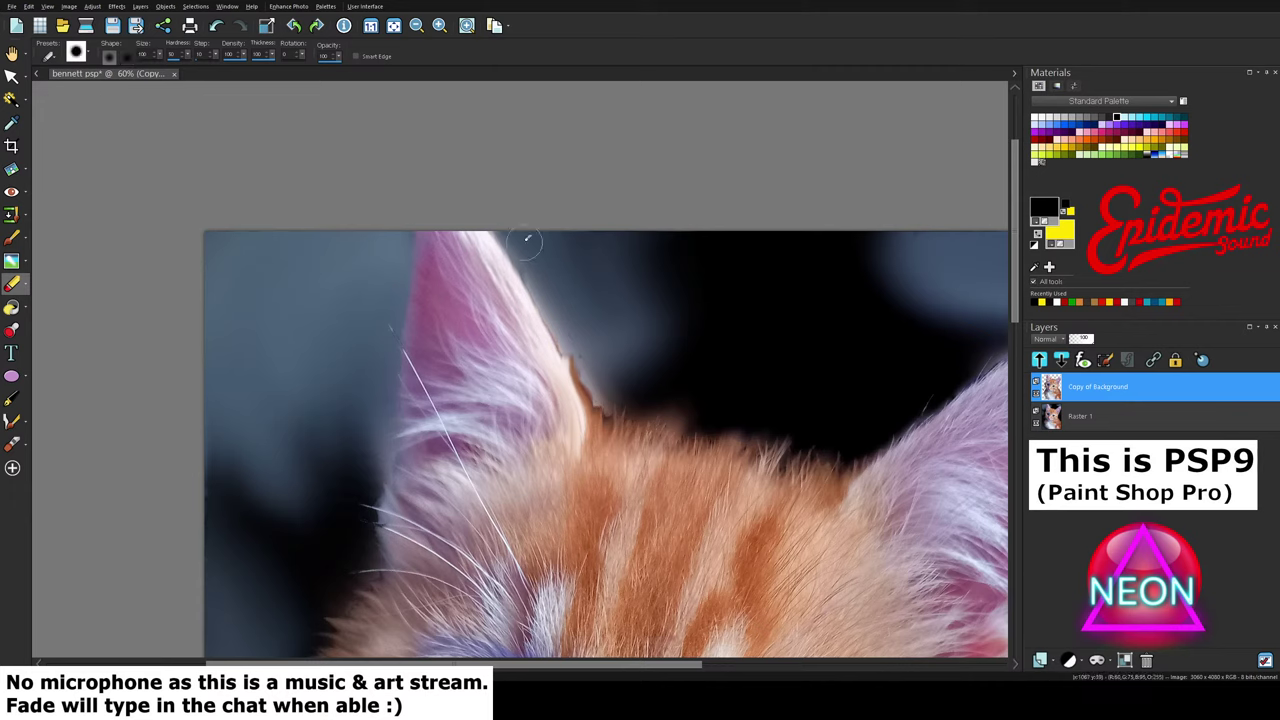
drag(548, 285, 606, 378)
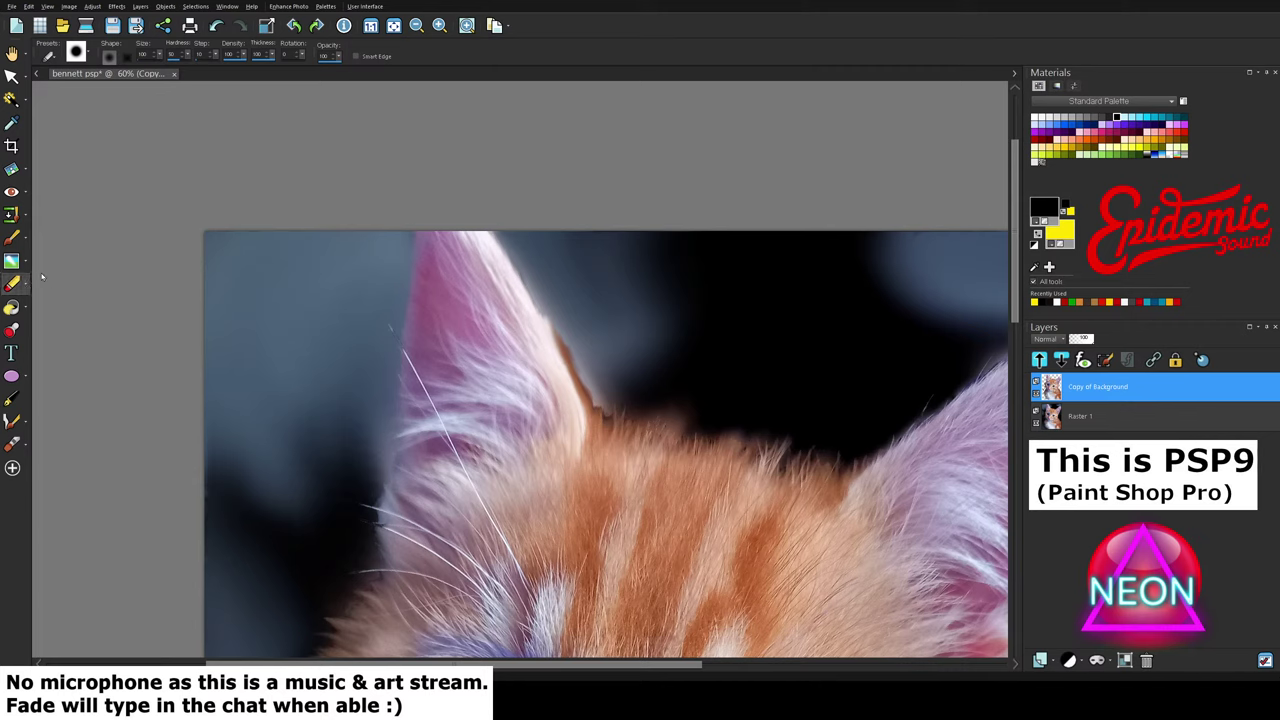
click(67, 323)
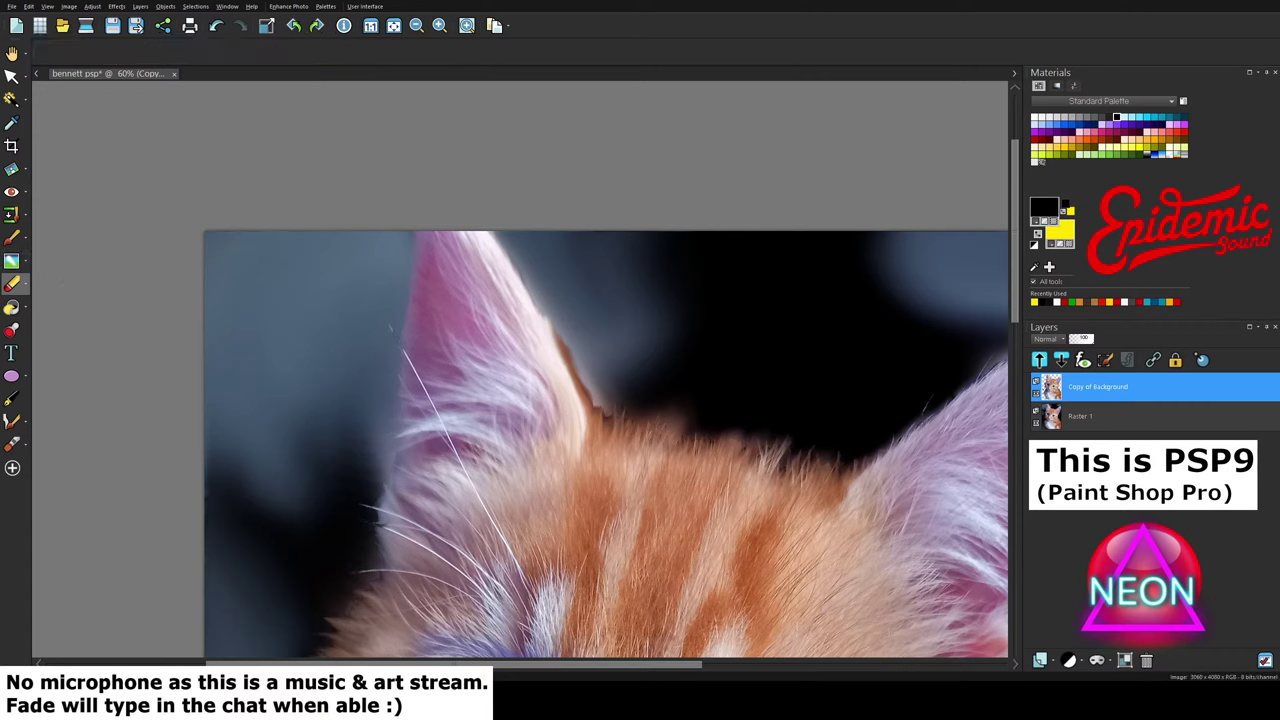
Step: Smudge the pale rim and the pink fur in the upper part of the left-hand ear into soft, painted strands
click(12, 260)
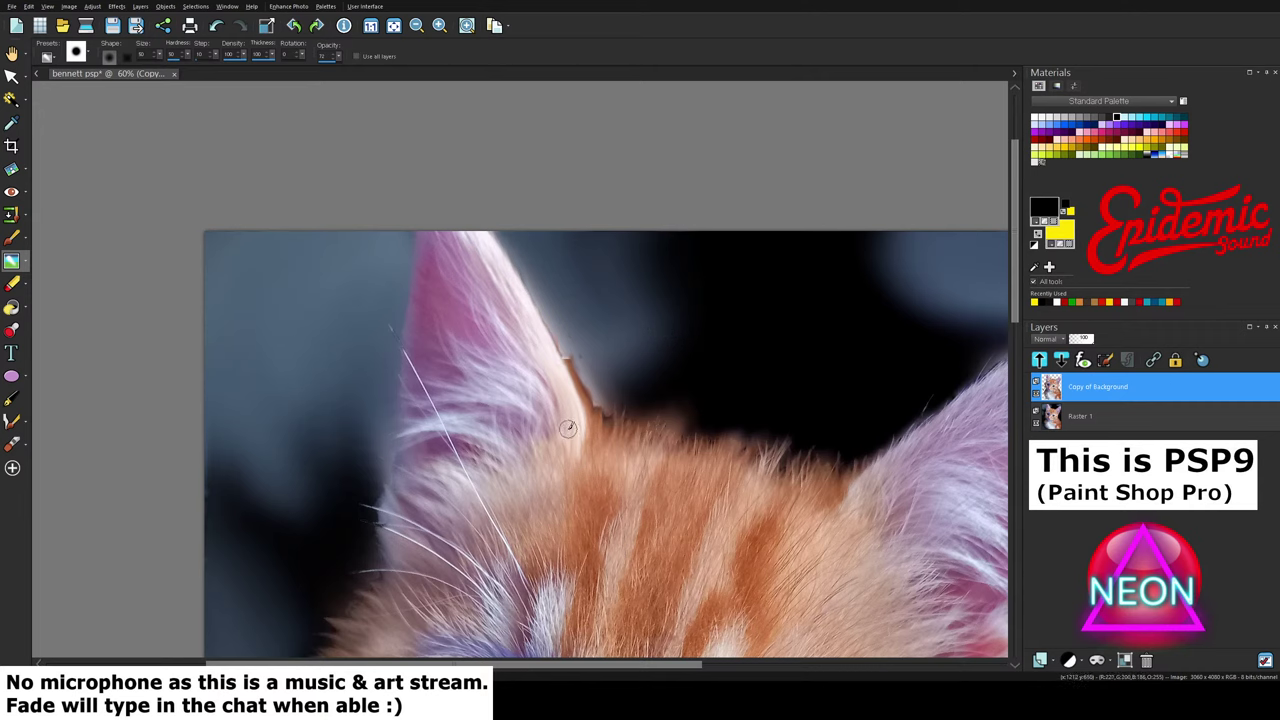
mouse_move(572, 440)
mouse_down()
mouse_move(536, 337)
mouse_move(551, 359)
mouse_move(512, 295)
mouse_move(546, 334)
mouse_move(498, 268)
mouse_move(504, 257)
mouse_move(514, 299)
mouse_move(491, 245)
mouse_up()
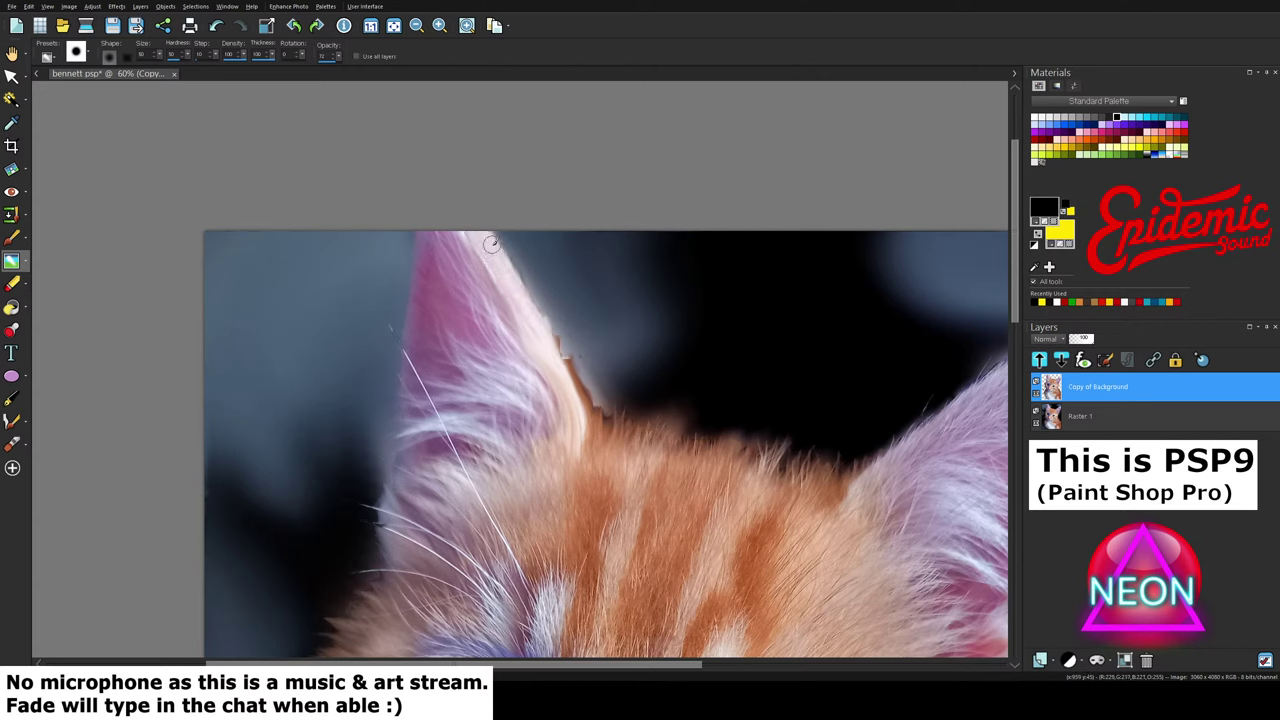
mouse_move(521, 305)
mouse_down()
mouse_move(468, 218)
mouse_move(496, 297)
mouse_move(446, 207)
mouse_move(475, 282)
mouse_move(443, 223)
mouse_up()
drag(451, 267, 434, 234)
drag(487, 321, 468, 252)
mouse_move(506, 339)
mouse_down()
mouse_move(482, 283)
mouse_move(488, 262)
mouse_move(500, 338)
mouse_move(472, 262)
mouse_move(511, 337)
mouse_move(501, 290)
mouse_up()
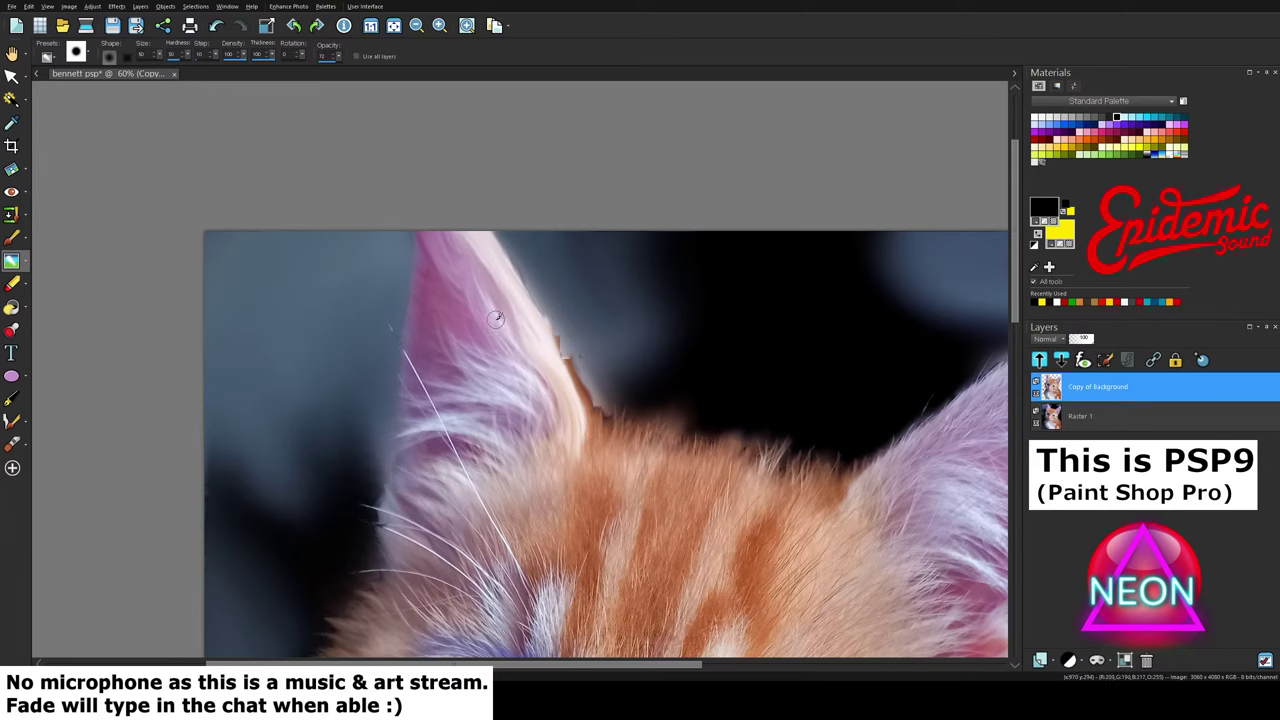
drag(453, 290, 449, 295)
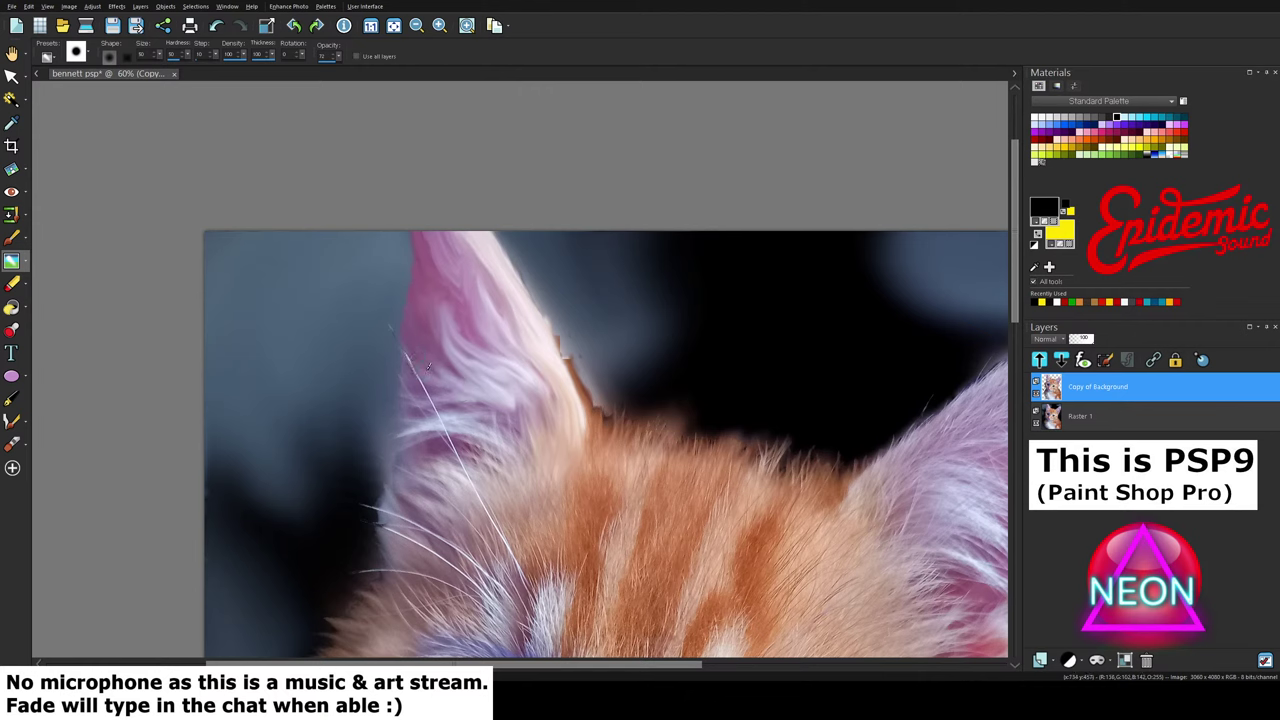
Step: Smudge the white tufts inside the lower half of the left-hand ear and the orange fur along the head's upper outline
scroll(497, 430, up, 2)
drag(477, 381, 386, 352)
mouse_move(545, 452)
mouse_down()
mouse_move(506, 369)
mouse_move(463, 353)
mouse_move(481, 337)
mouse_up()
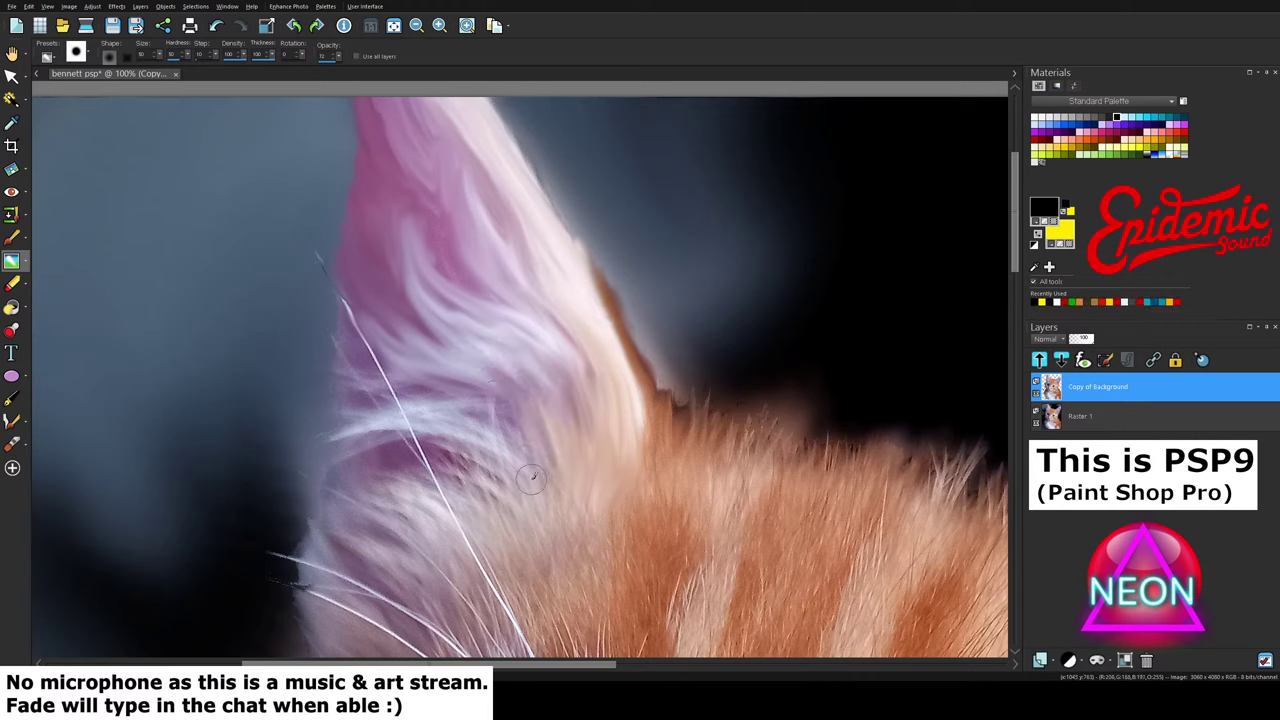
mouse_move(531, 480)
mouse_down()
mouse_move(457, 382)
mouse_move(410, 363)
mouse_up()
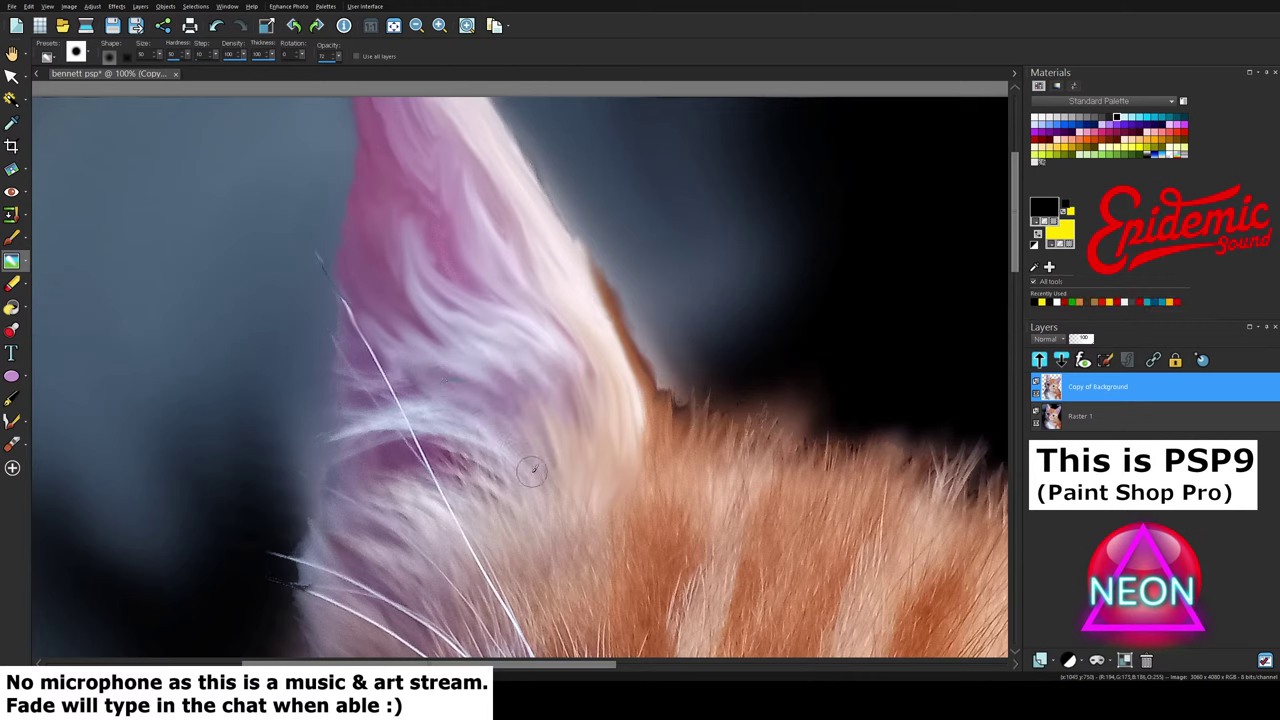
mouse_move(532, 472)
mouse_down()
mouse_move(417, 393)
mouse_move(530, 470)
mouse_move(458, 418)
mouse_move(379, 324)
mouse_up()
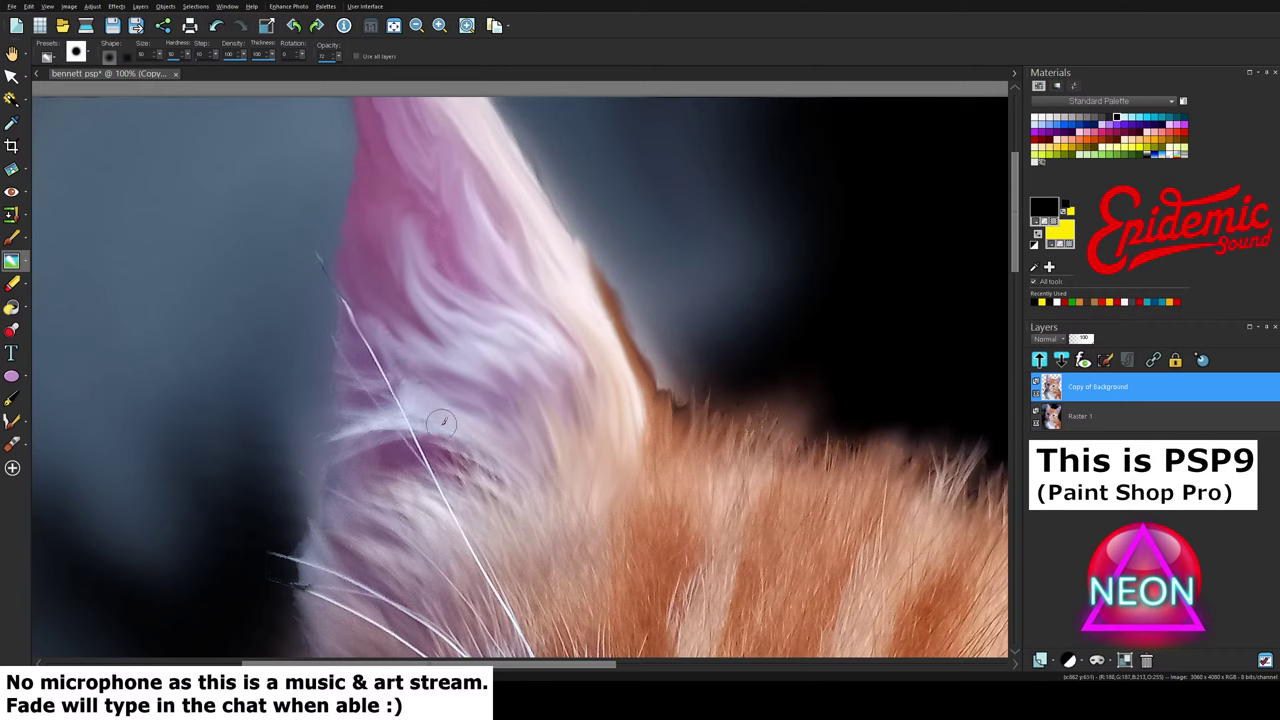
drag(450, 428, 372, 316)
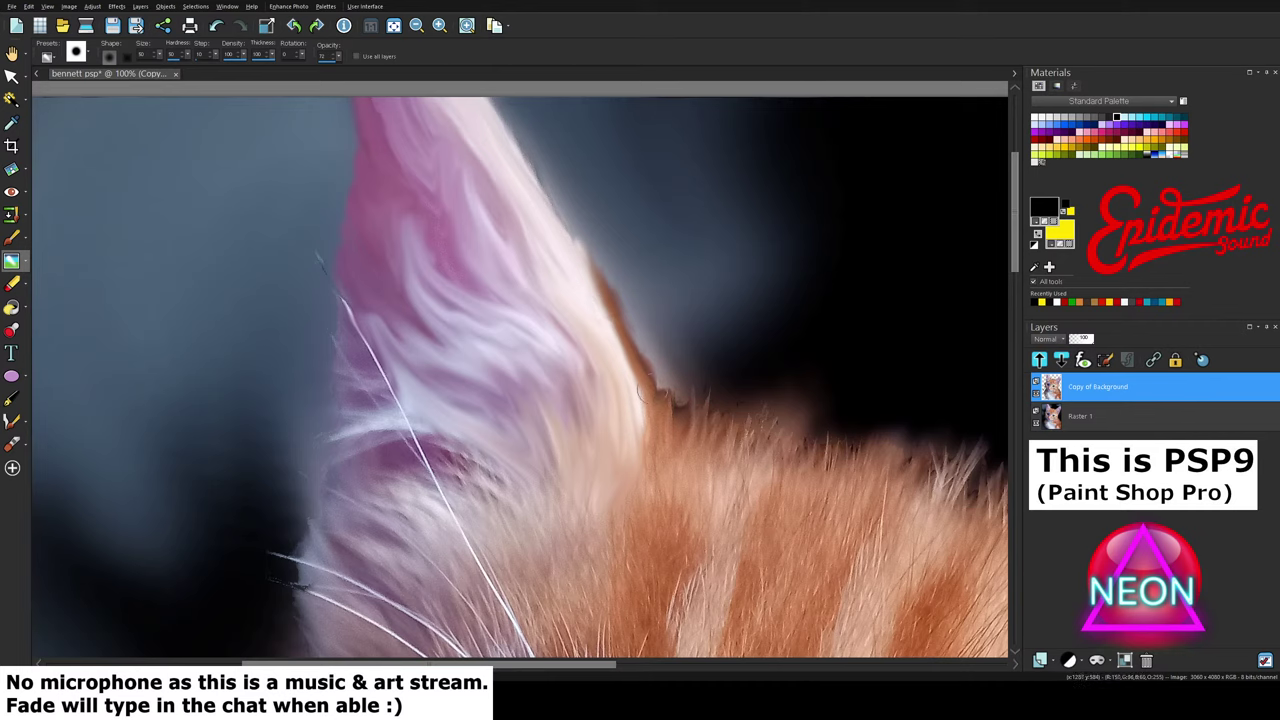
mouse_move(665, 432)
mouse_down()
mouse_move(669, 382)
mouse_move(670, 428)
mouse_move(661, 371)
mouse_move(676, 440)
mouse_move(682, 397)
mouse_move(688, 438)
mouse_move(701, 411)
mouse_move(712, 441)
mouse_move(758, 451)
mouse_move(755, 423)
mouse_move(766, 461)
mouse_move(764, 408)
mouse_move(785, 449)
mouse_move(802, 400)
mouse_move(797, 447)
mouse_move(819, 437)
mouse_move(812, 462)
mouse_move(820, 440)
mouse_move(807, 464)
mouse_move(824, 433)
mouse_move(828, 462)
mouse_move(835, 423)
mouse_move(849, 467)
mouse_move(860, 433)
mouse_move(858, 478)
mouse_move(878, 433)
mouse_move(884, 476)
mouse_move(888, 453)
mouse_move(903, 478)
mouse_move(912, 471)
mouse_move(862, 412)
mouse_up()
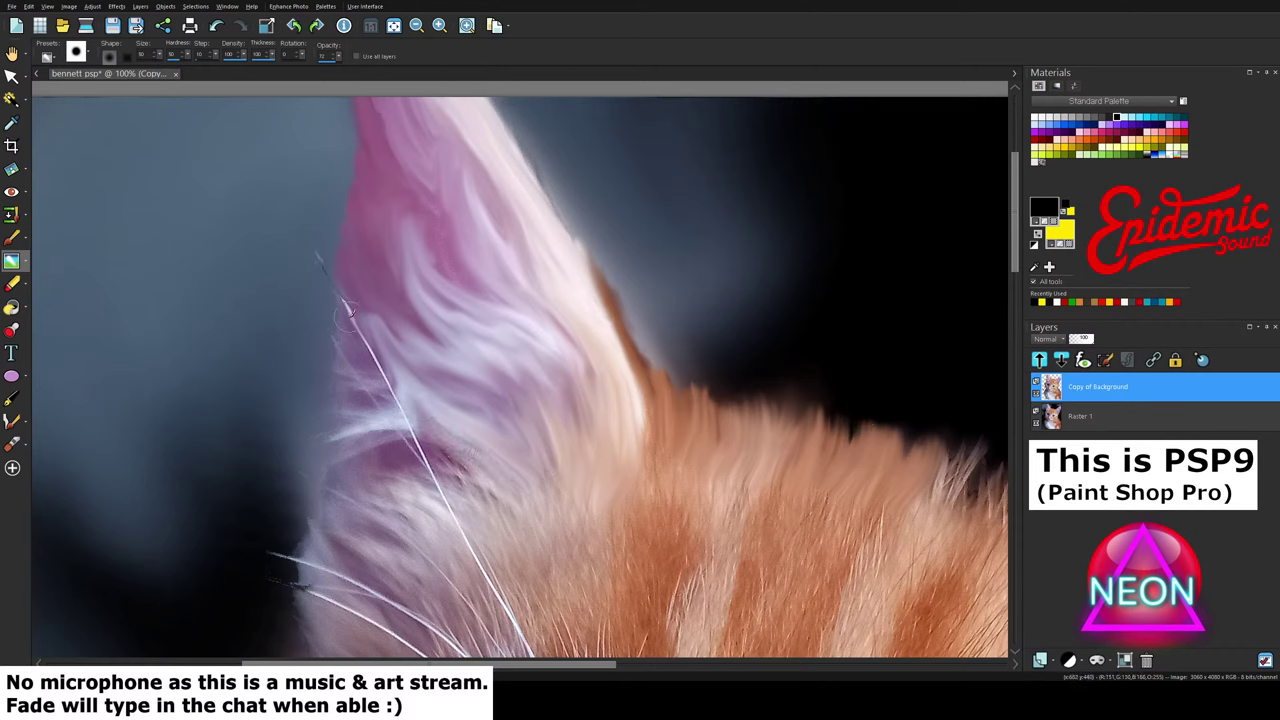
Step: Lengthen the long whisker's tip and smudge the fur on the left-hand ear's outer edge outward over the backdrop
drag(350, 310, 313, 246)
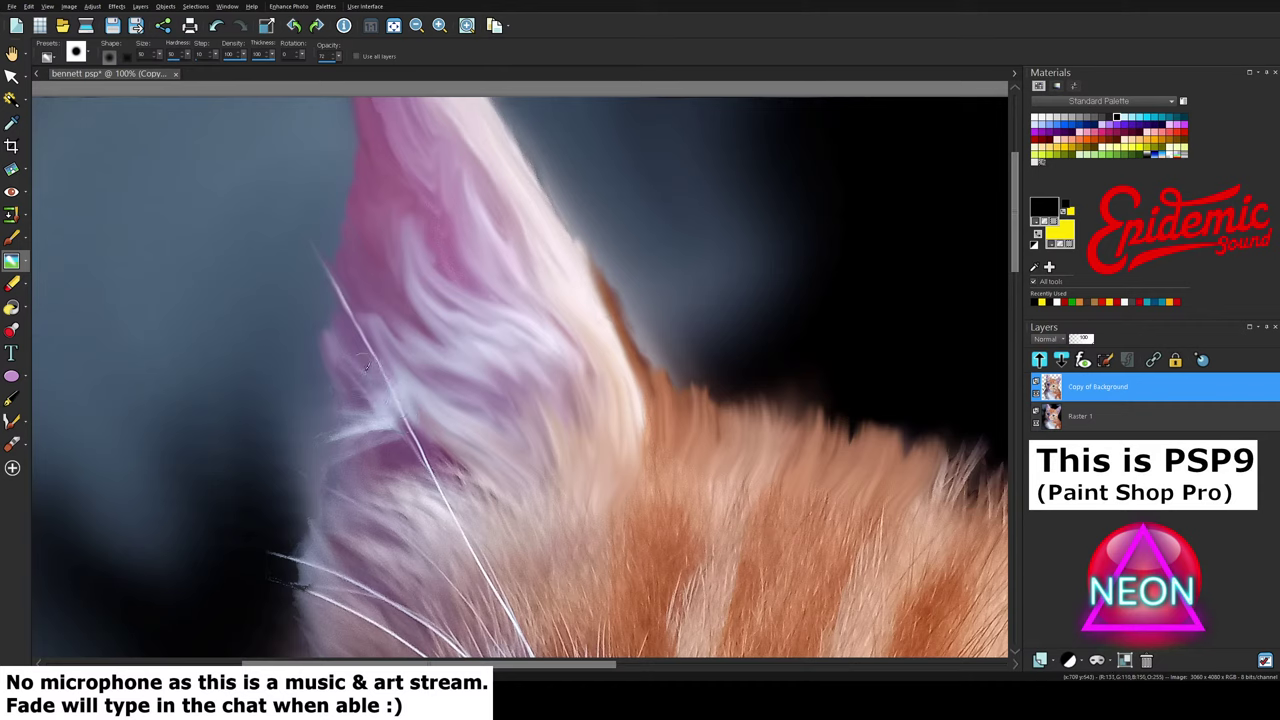
mouse_move(392, 402)
mouse_down()
mouse_move(337, 366)
mouse_move(366, 423)
mouse_move(328, 410)
mouse_up()
mouse_move(386, 443)
mouse_down()
mouse_move(321, 432)
mouse_move(361, 447)
mouse_move(313, 450)
mouse_move(383, 430)
mouse_move(332, 408)
mouse_up()
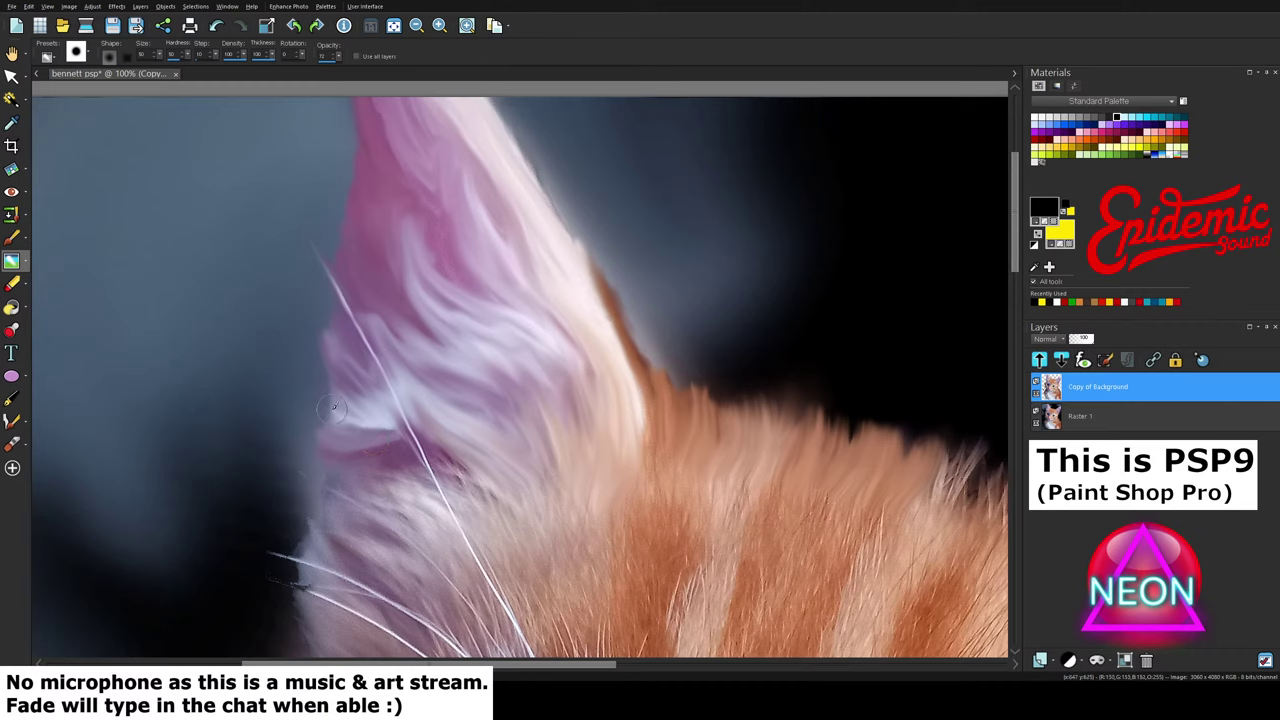
drag(404, 456, 324, 453)
drag(368, 496, 312, 474)
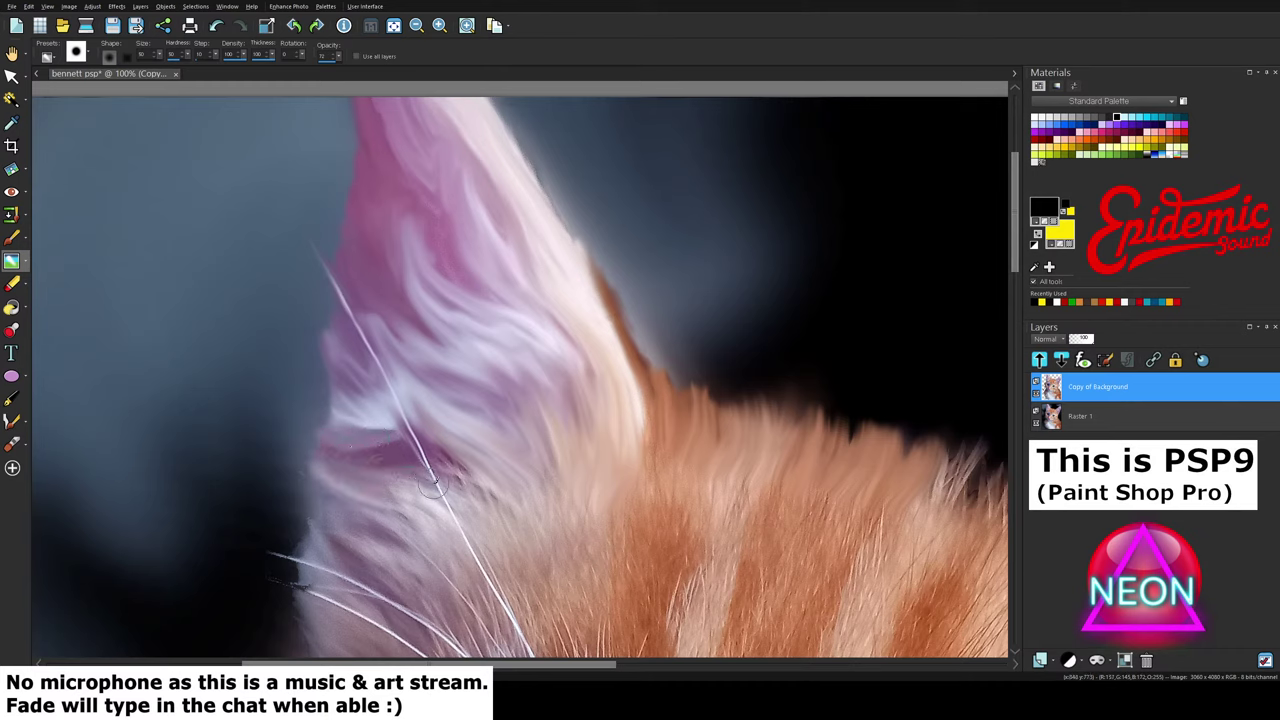
Step: Smudge the fur on both sides of the long whisker at the base of the left-hand ear, following the hair direction
mouse_move(476, 475)
mouse_down()
mouse_move(436, 456)
mouse_move(405, 390)
mouse_up()
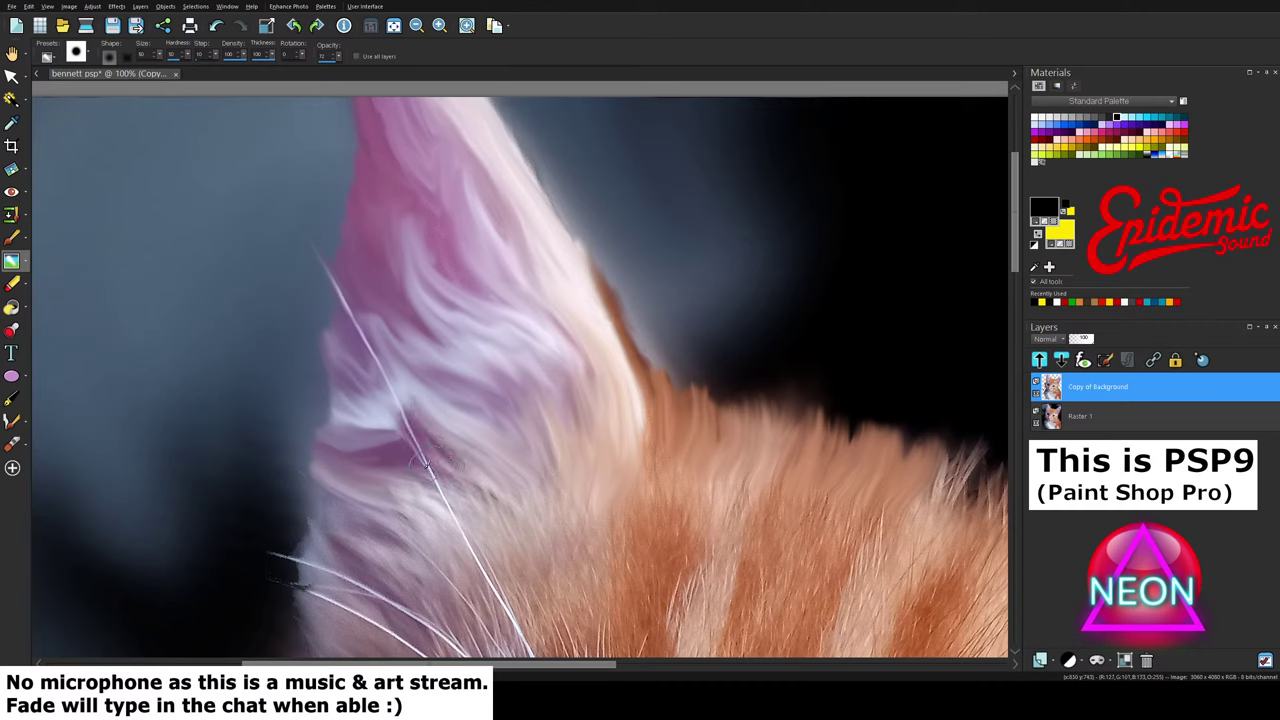
drag(418, 456, 390, 408)
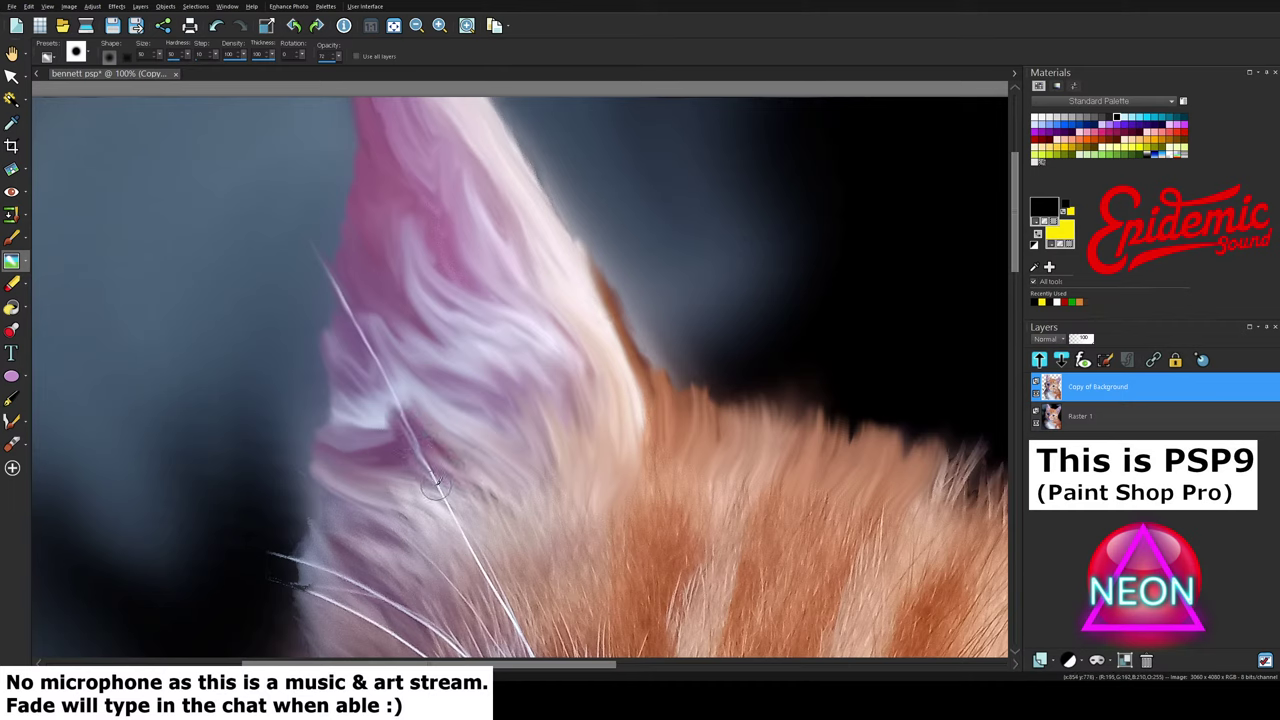
drag(439, 490, 411, 437)
mouse_move(477, 488)
mouse_down()
mouse_move(467, 454)
mouse_move(483, 494)
mouse_move(413, 399)
mouse_move(487, 501)
mouse_move(443, 462)
mouse_up()
drag(496, 516, 461, 456)
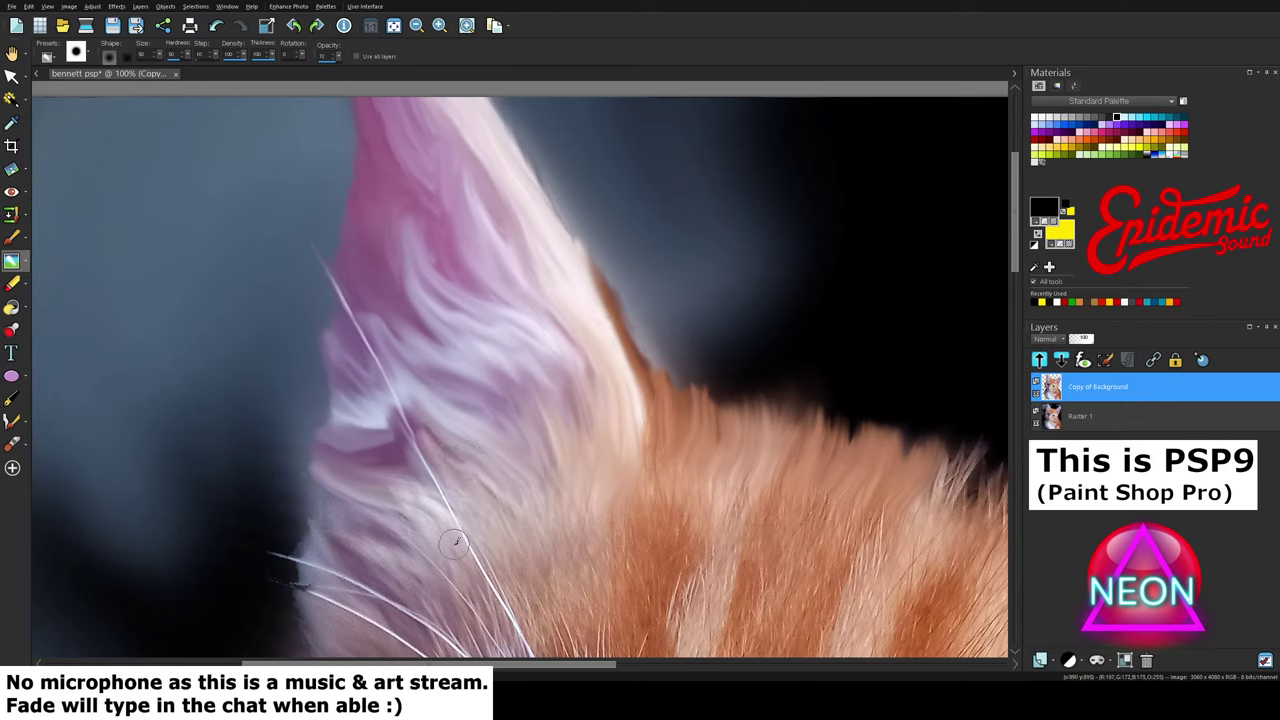
drag(424, 508, 361, 471)
drag(430, 533, 348, 480)
drag(430, 555, 328, 492)
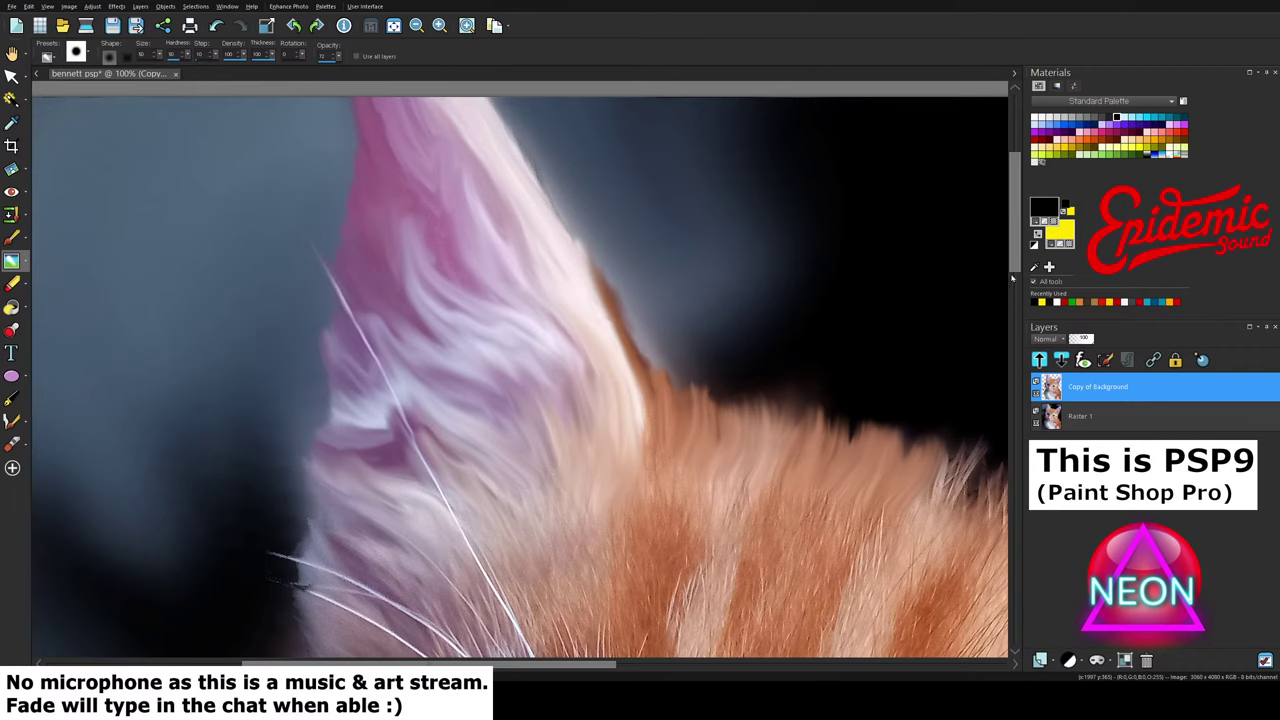
Step: Reduce the smudge brush size and pull fine fur tips outward along both edges of the left-hand ear
drag(1014, 262, 1009, 224)
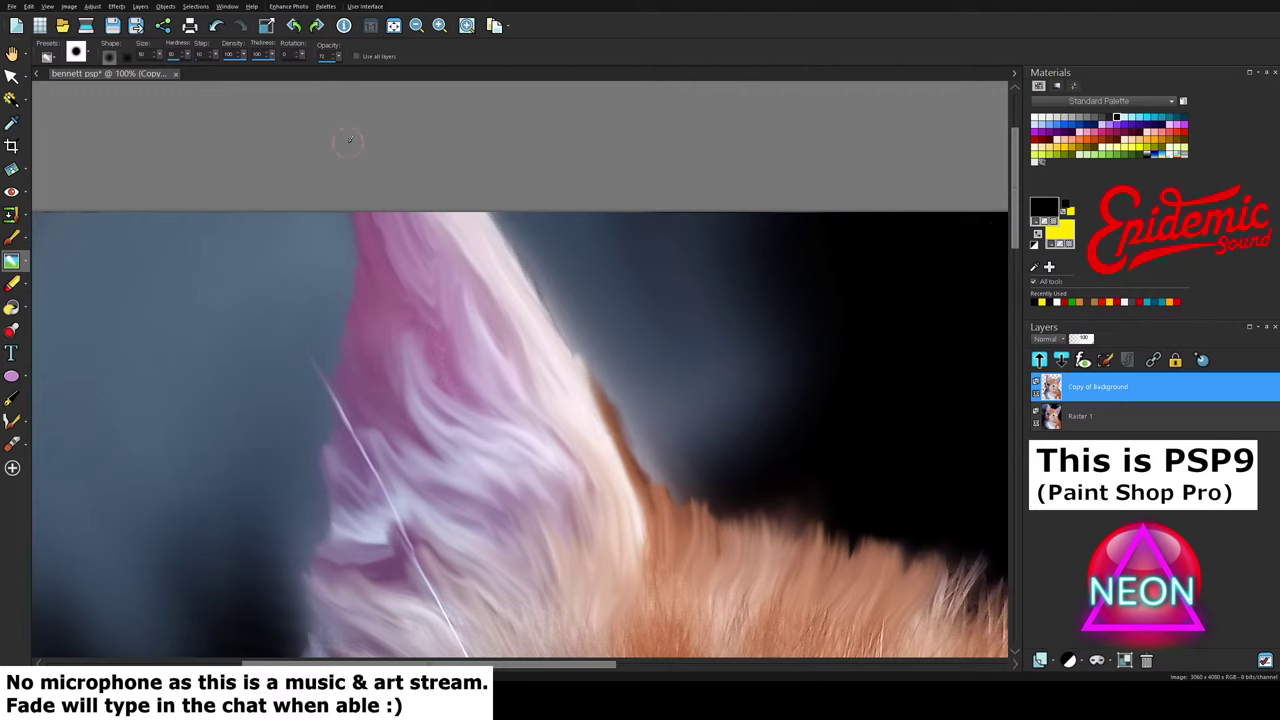
click(127, 56)
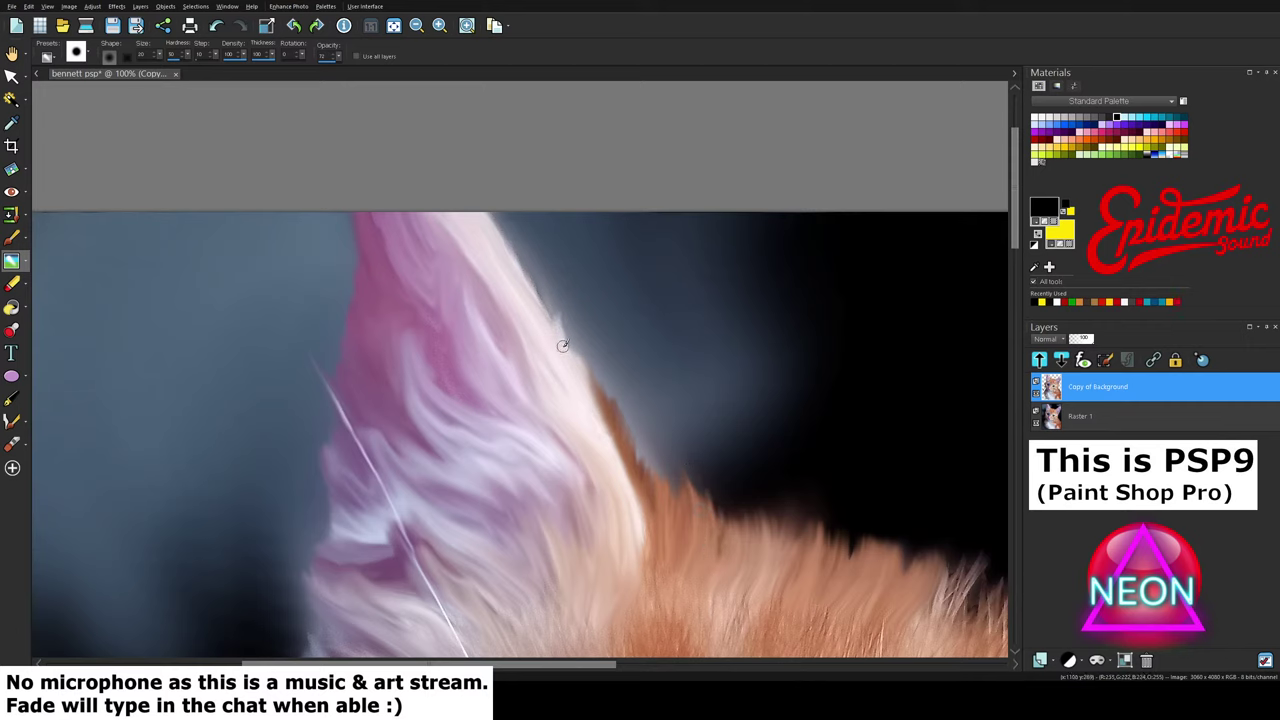
mouse_move(553, 328)
mouse_down()
mouse_move(536, 286)
mouse_move(529, 307)
mouse_move(529, 255)
mouse_move(520, 282)
mouse_move(497, 211)
mouse_up()
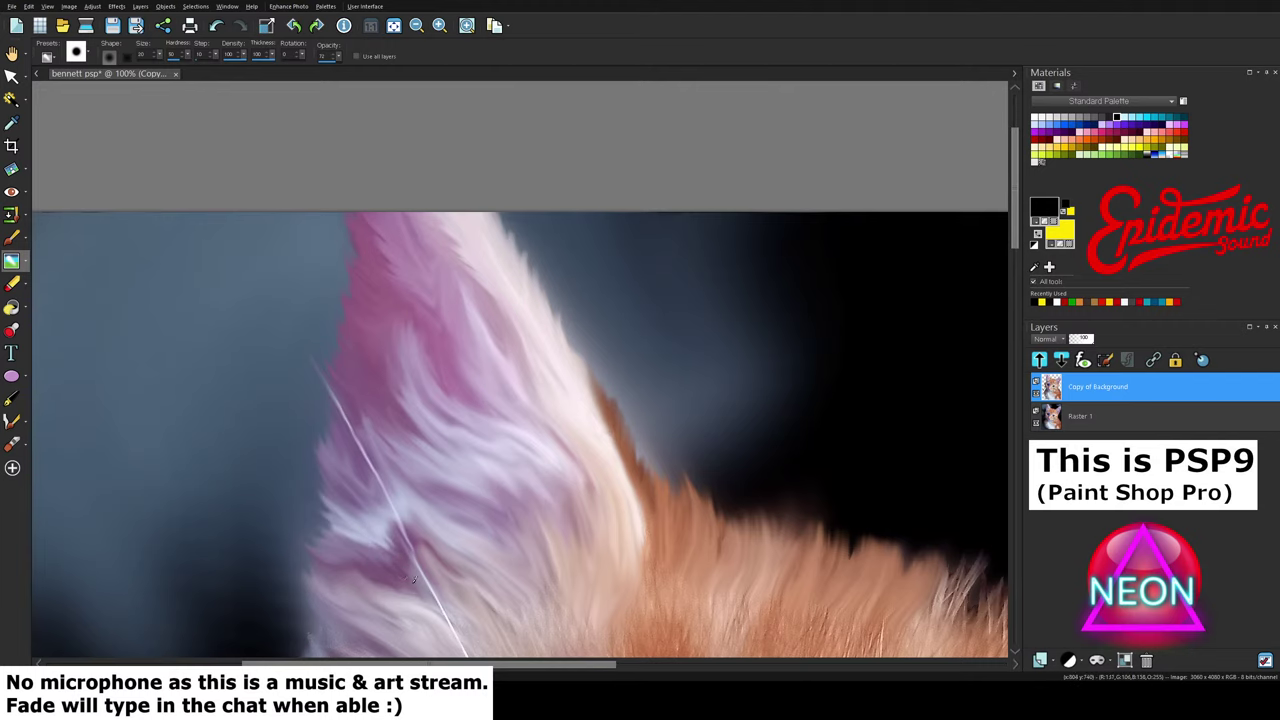
Step: Smudge fine fur tips along the brown edge beside the left-hand ear and across the top of the head
scroll(553, 478, down, 5)
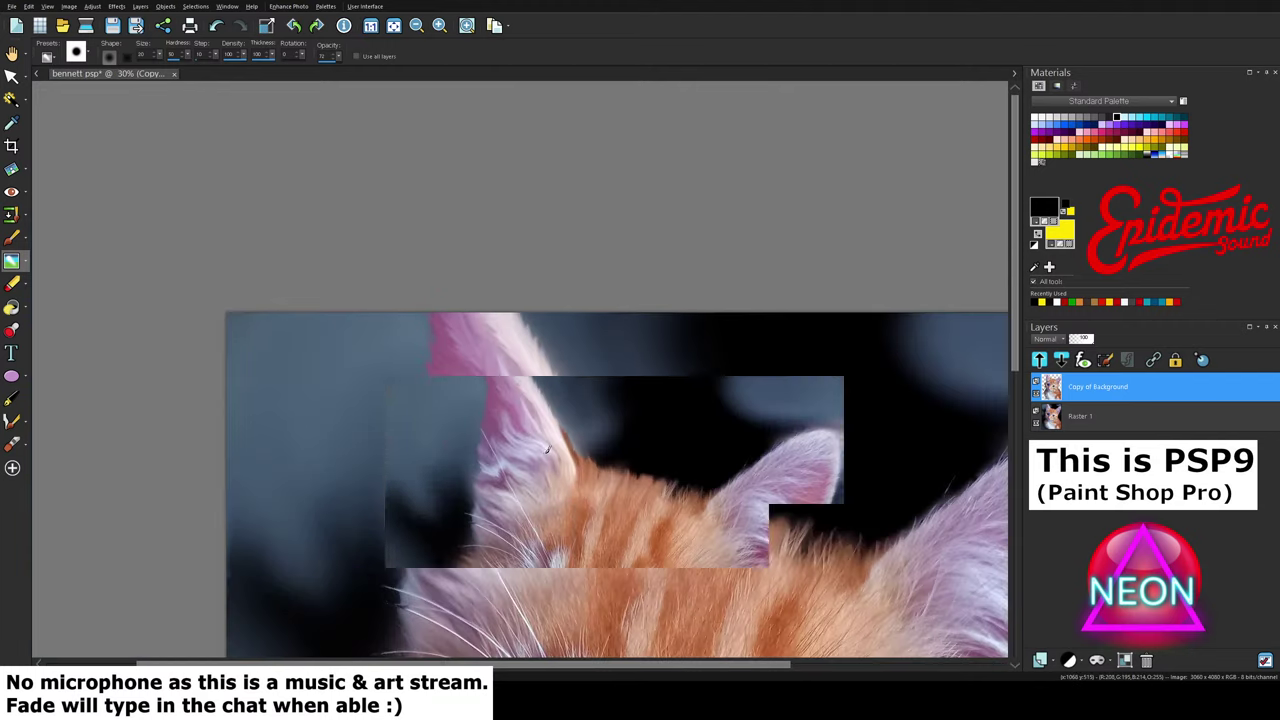
scroll(546, 451, down, 1)
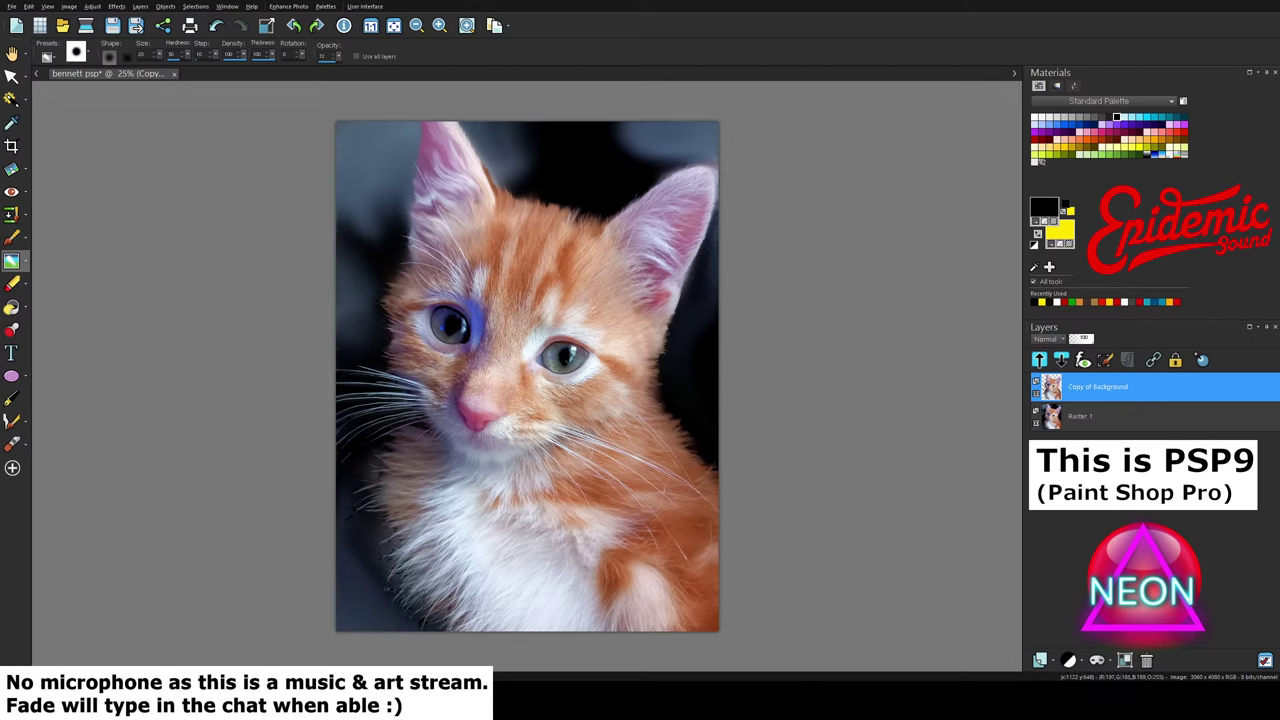
scroll(498, 213, up, 5)
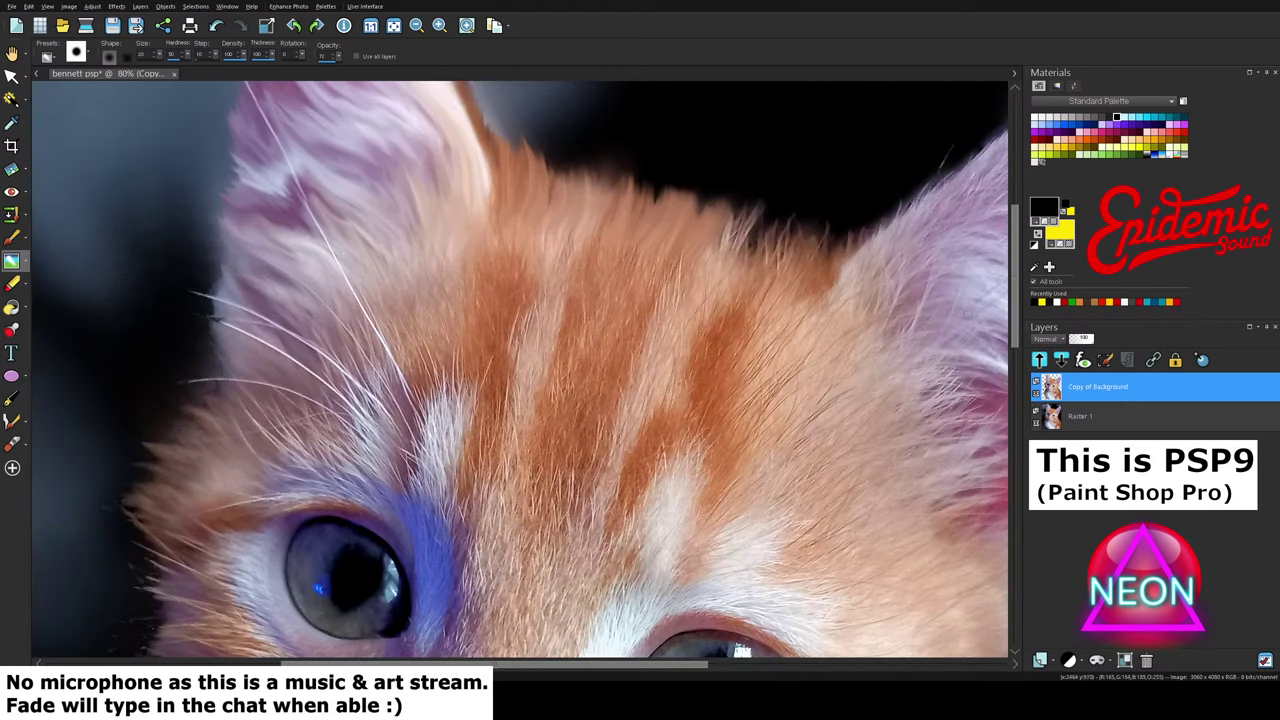
drag(1015, 335, 1012, 278)
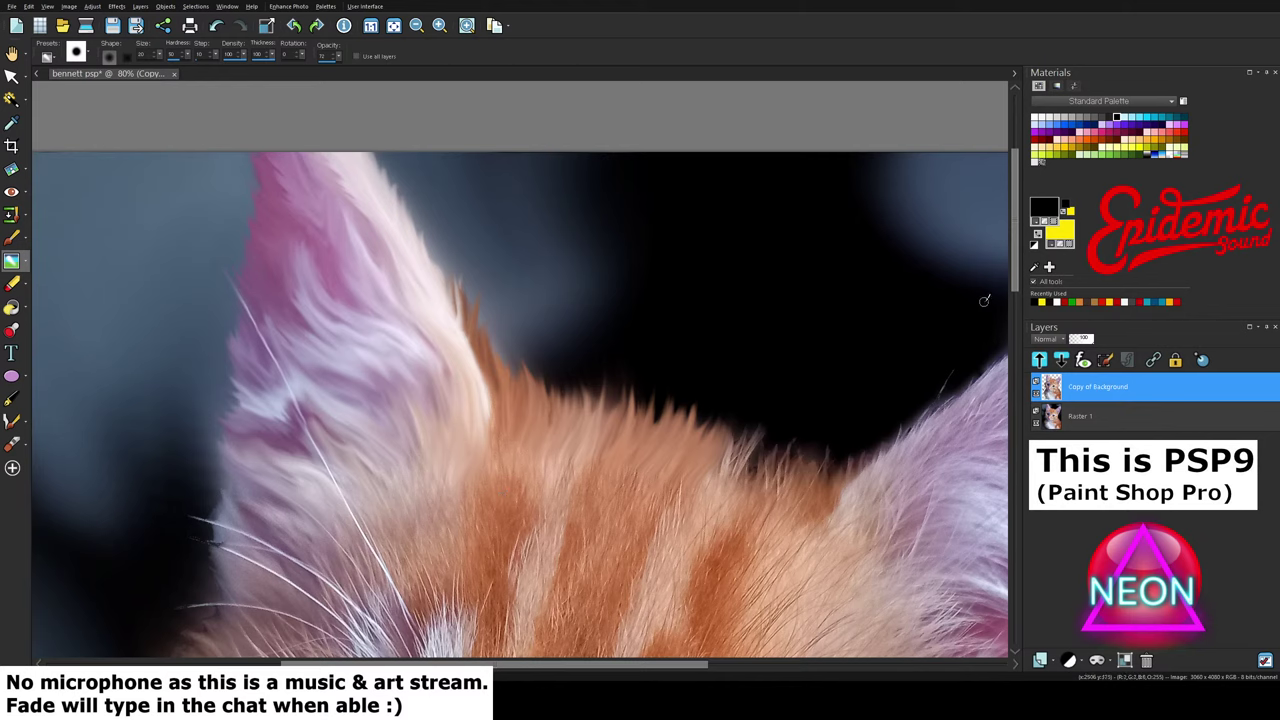
Step: Set the smudge brush size to 50 and smudge the fur and brow whiskers between the left-hand ear, eye and outer cheek
drag(1014, 278, 1004, 325)
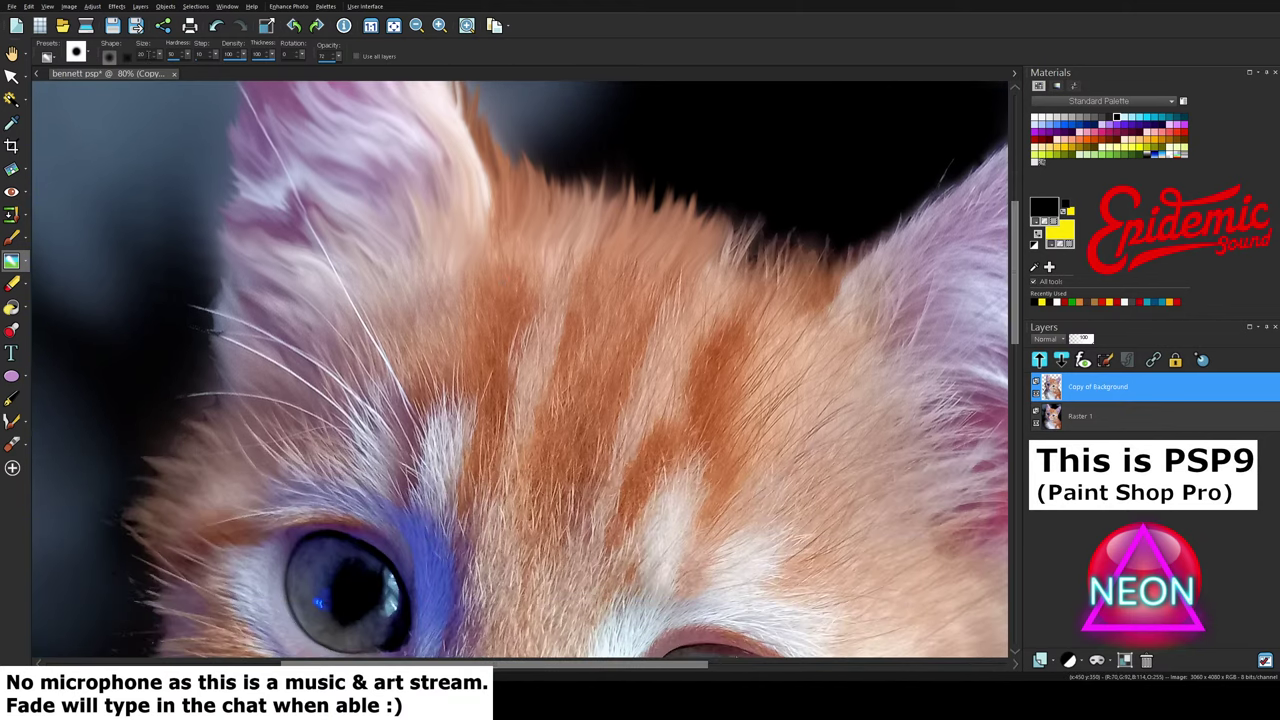
text(50)
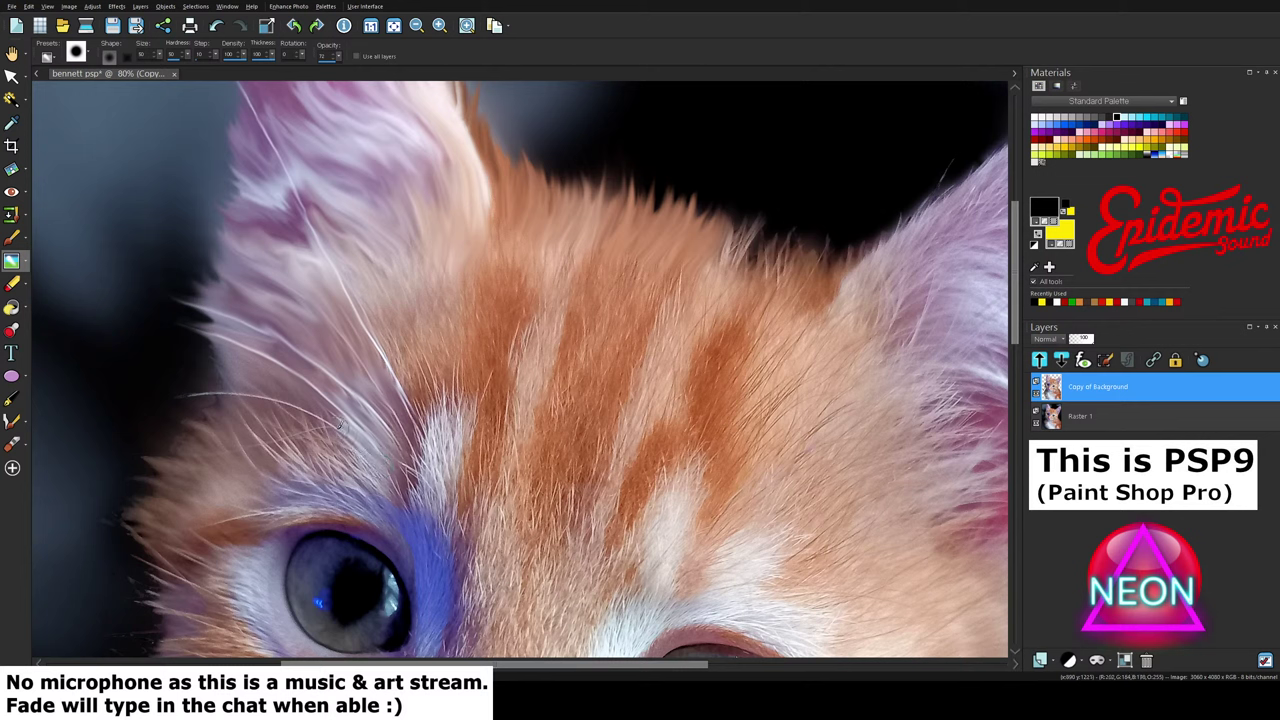
mouse_move(338, 425)
mouse_down()
mouse_move(291, 402)
mouse_move(182, 393)
mouse_up()
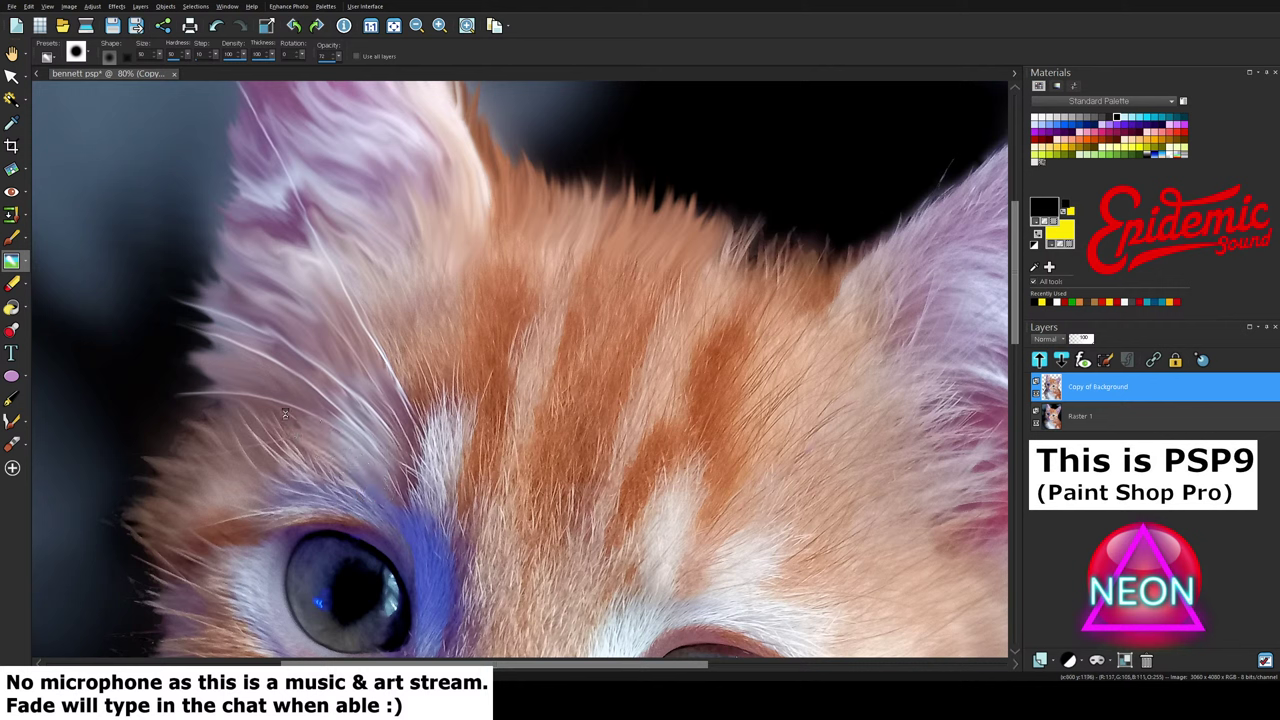
drag(377, 512, 241, 429)
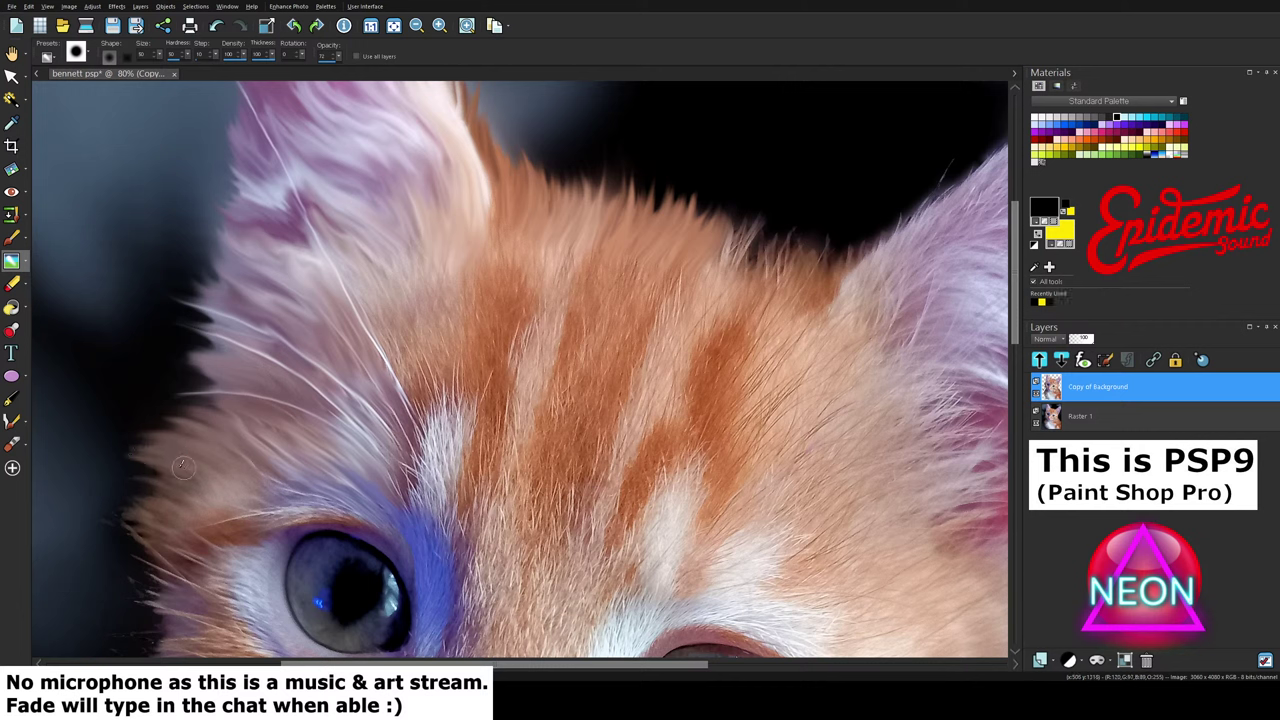
mouse_move(183, 467)
mouse_down()
mouse_move(133, 462)
mouse_move(136, 477)
mouse_move(121, 479)
mouse_up()
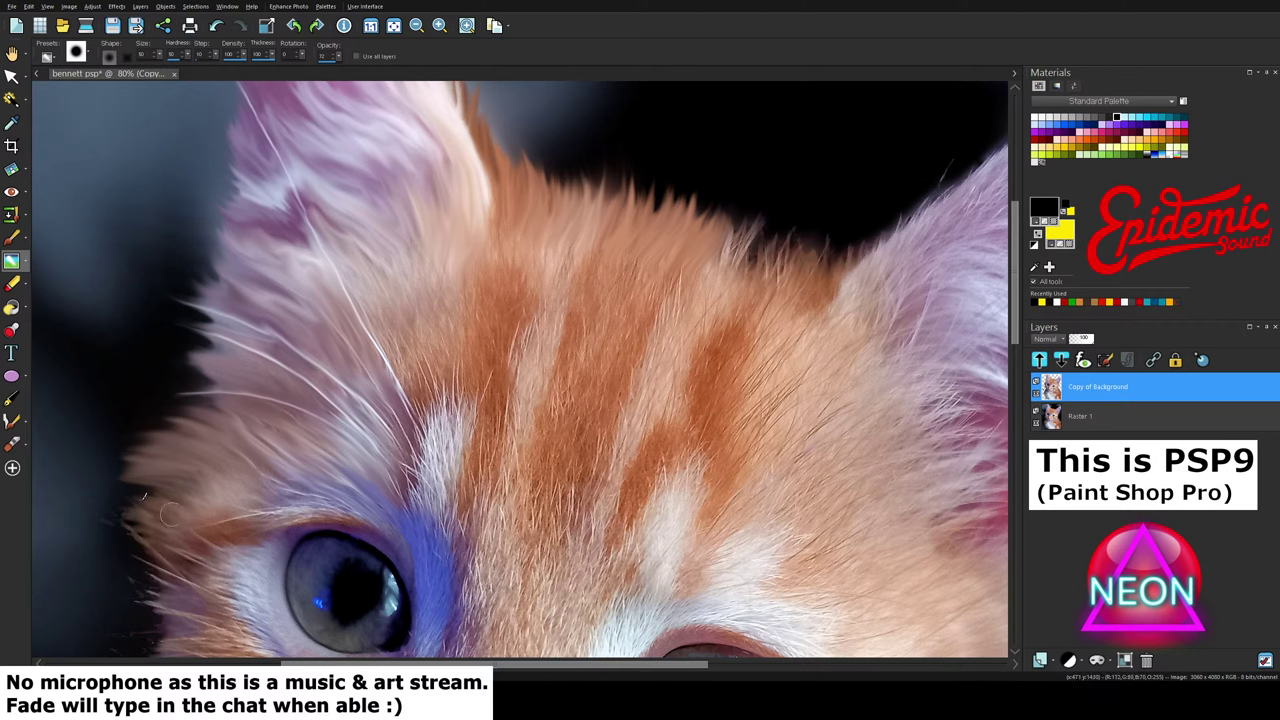
Step: Pull the outer cheek tuft outward and smudge the orange fur below the left-hand ear's base upward along the hair direction
mouse_move(170, 515)
mouse_down()
mouse_move(111, 502)
mouse_move(171, 561)
mouse_move(100, 523)
mouse_move(178, 551)
mouse_move(57, 523)
mouse_up()
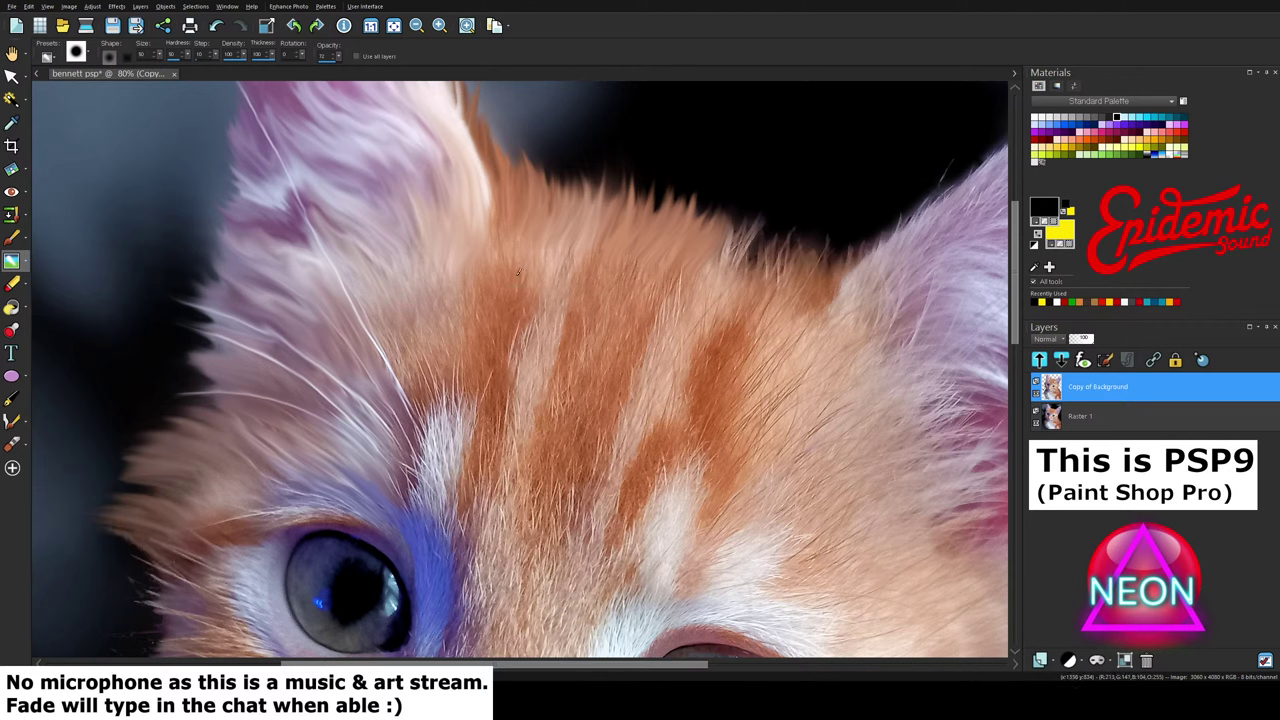
drag(478, 318, 473, 230)
mouse_move(462, 308)
mouse_down()
mouse_move(459, 247)
mouse_move(466, 321)
mouse_move(441, 250)
mouse_move(481, 325)
mouse_move(473, 241)
mouse_up()
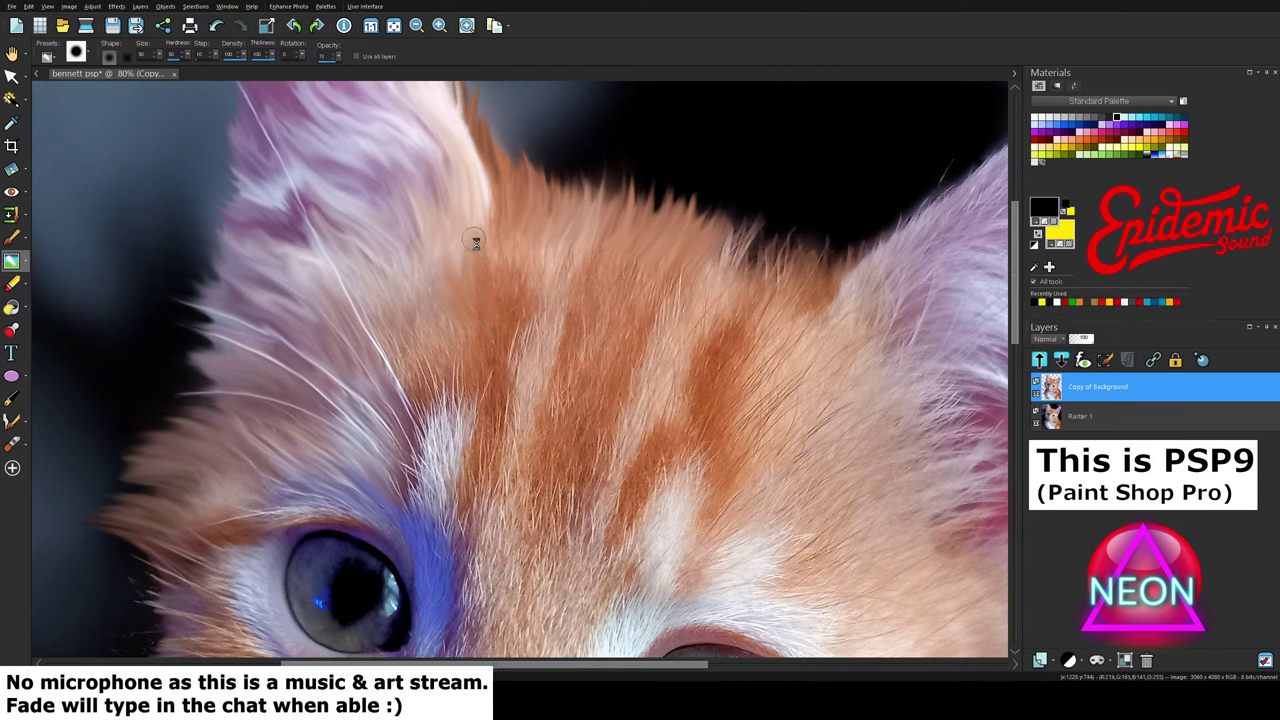
mouse_move(494, 330)
mouse_down()
mouse_move(497, 243)
mouse_move(501, 295)
mouse_move(509, 252)
mouse_move(515, 296)
mouse_move(504, 289)
mouse_move(512, 258)
mouse_move(514, 316)
mouse_move(534, 262)
mouse_move(514, 331)
mouse_move(535, 259)
mouse_move(515, 337)
mouse_move(512, 264)
mouse_up()
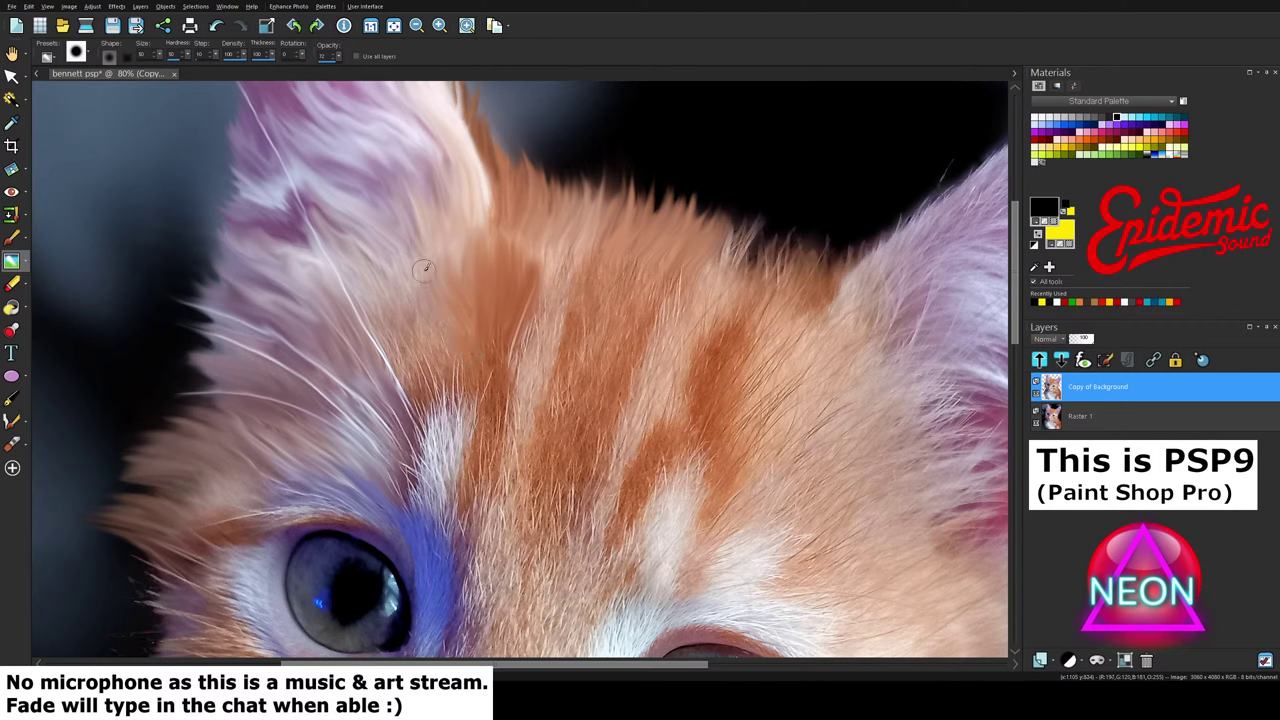
mouse_move(419, 299)
mouse_down()
mouse_move(398, 250)
mouse_move(380, 257)
mouse_up()
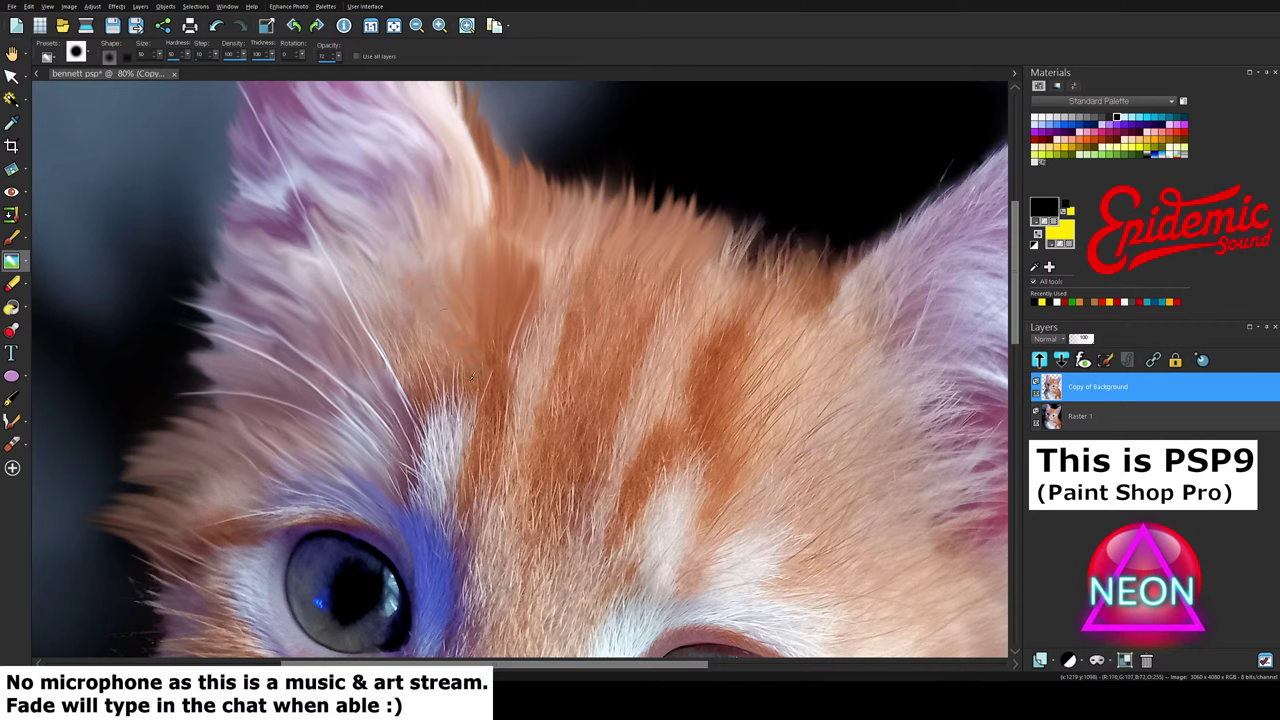
mouse_move(457, 384)
mouse_down()
mouse_move(436, 321)
mouse_move(442, 359)
mouse_move(404, 298)
mouse_up()
mouse_move(428, 340)
mouse_down()
mouse_move(396, 288)
mouse_move(380, 277)
mouse_move(374, 300)
mouse_move(354, 272)
mouse_up()
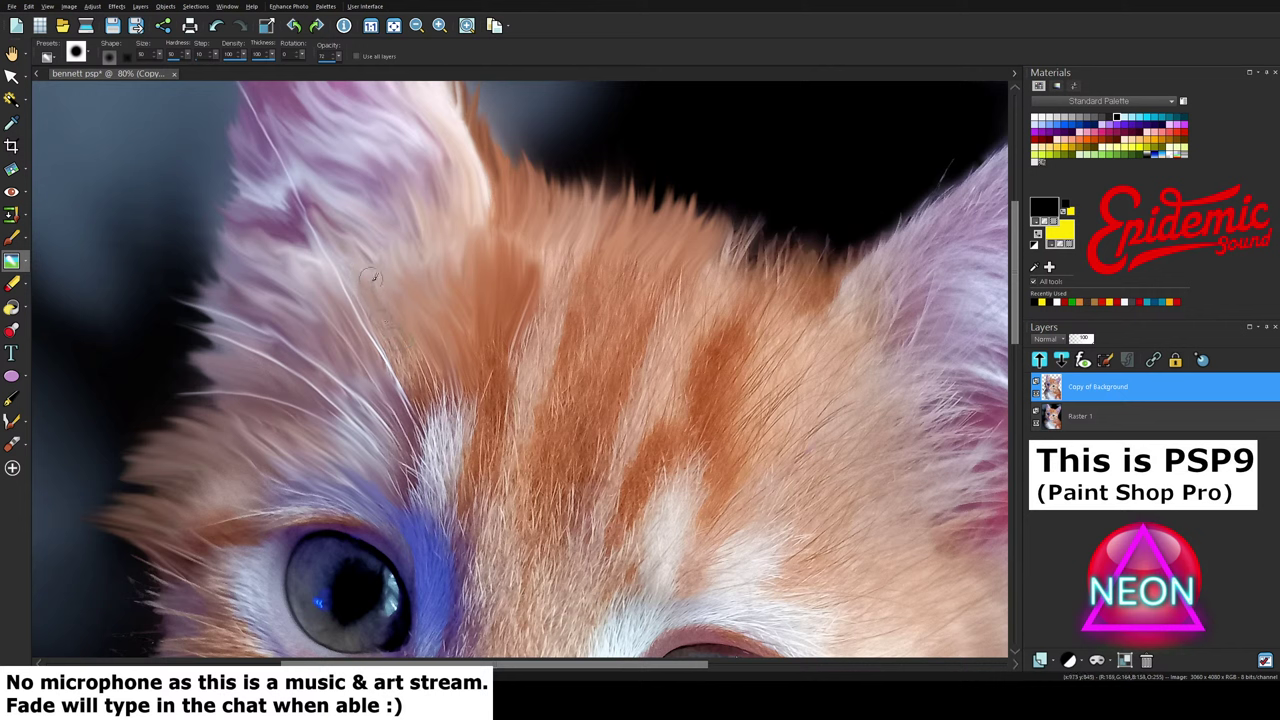
Step: Smudge the fur upward along both sides of the long brow whisker's root, between the orange forehead and the cheek
drag(408, 366, 382, 314)
drag(402, 372, 380, 316)
drag(428, 394, 417, 337)
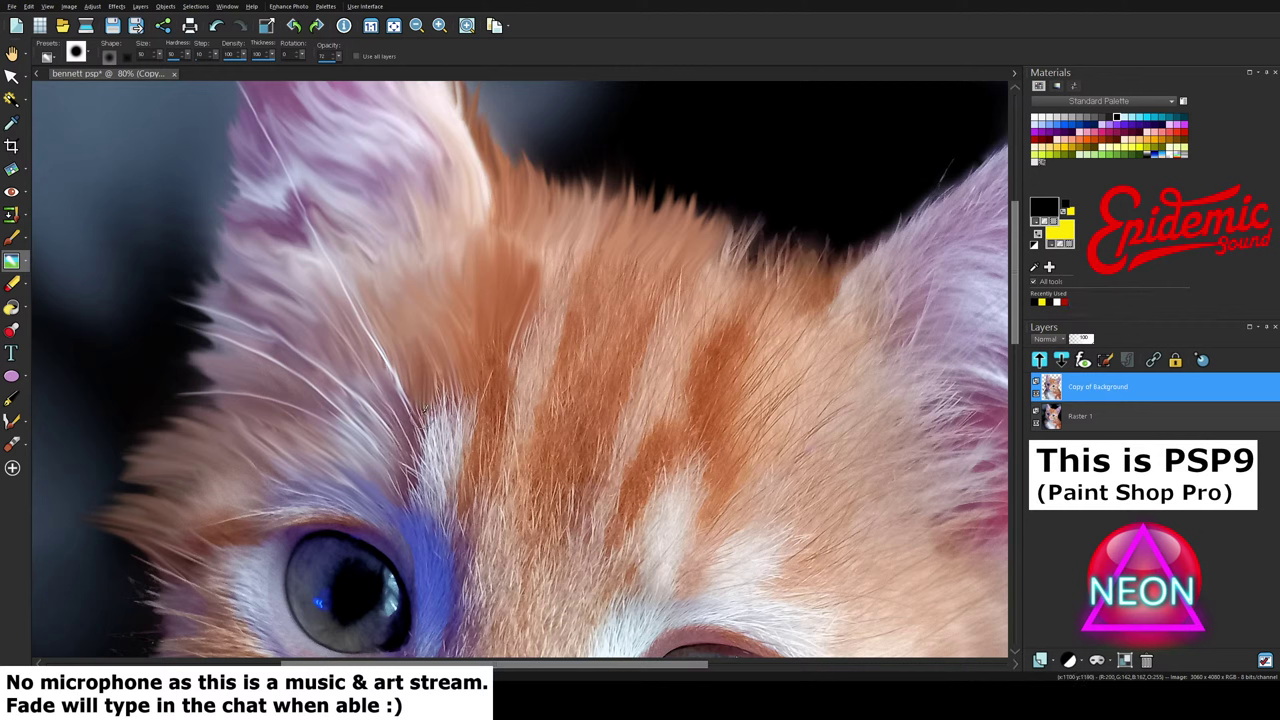
drag(415, 408, 379, 322)
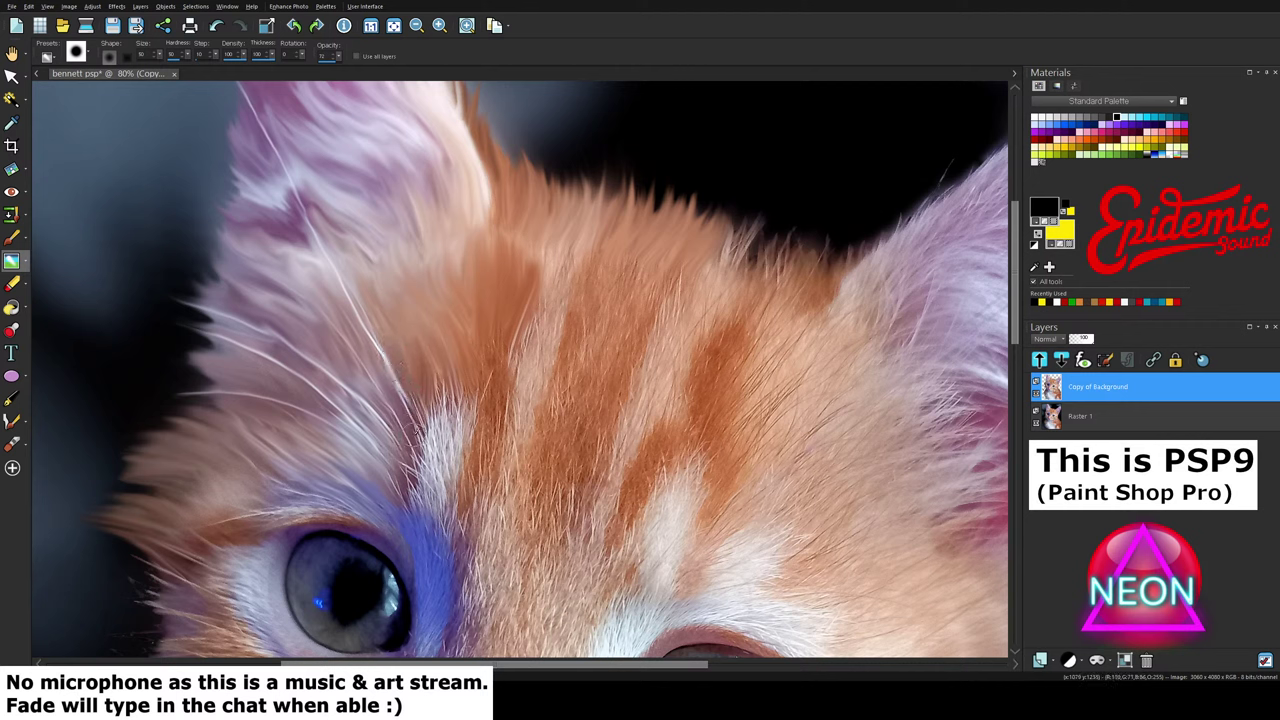
mouse_move(418, 434)
mouse_down()
mouse_move(387, 364)
mouse_move(392, 419)
mouse_move(366, 376)
mouse_up()
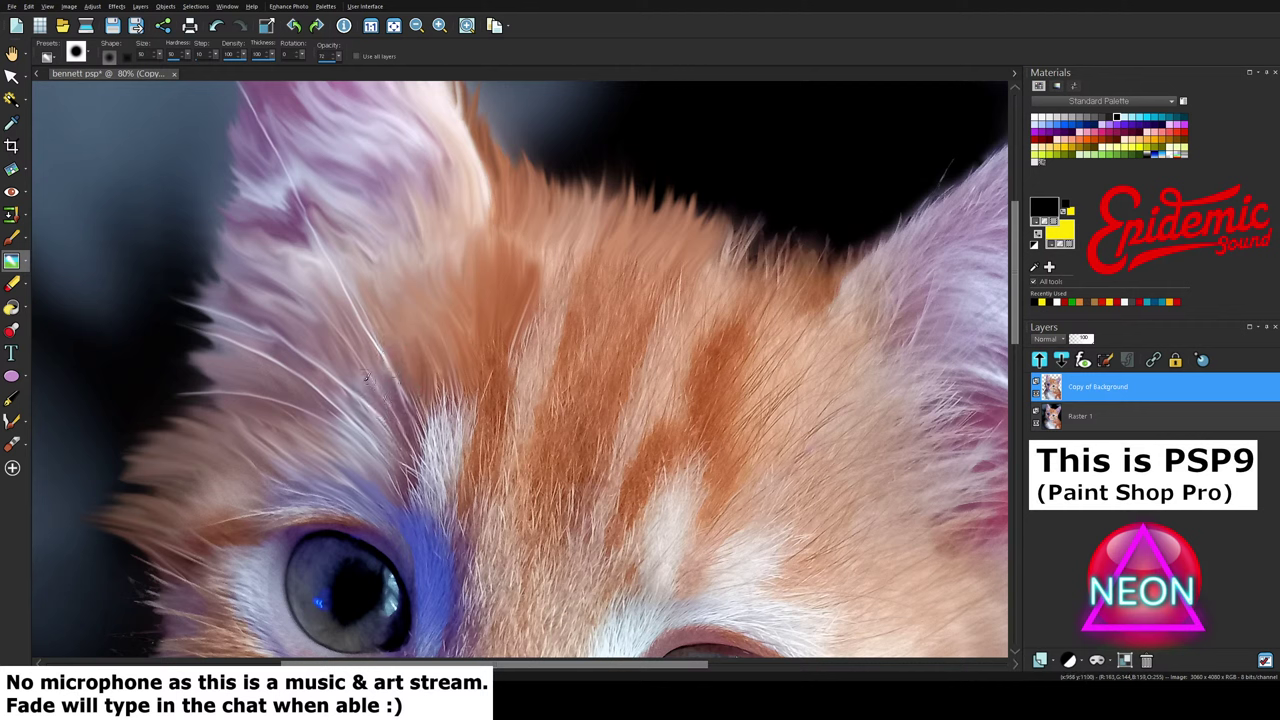
drag(408, 448, 337, 377)
Step: Smudge the white fur patch above the left-hand eye's inner corner upward into soft strands
mouse_move(440, 430)
mouse_down()
mouse_move(440, 371)
mouse_move(448, 422)
mouse_move(449, 366)
mouse_move(449, 429)
mouse_move(456, 378)
mouse_move(451, 440)
mouse_move(470, 388)
mouse_move(454, 447)
mouse_move(485, 362)
mouse_up()
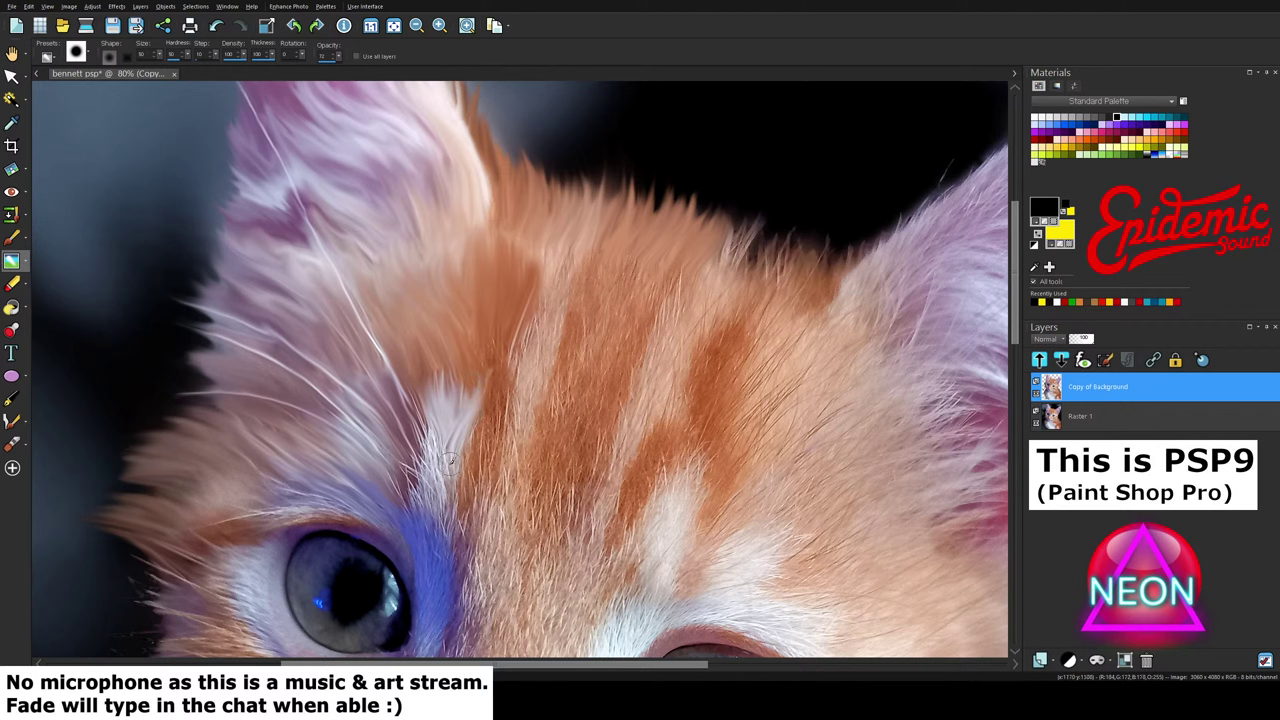
mouse_move(449, 470)
mouse_down()
mouse_move(432, 420)
mouse_move(460, 430)
mouse_move(423, 424)
mouse_up()
mouse_move(426, 492)
mouse_down()
mouse_move(415, 462)
mouse_move(434, 480)
mouse_up()
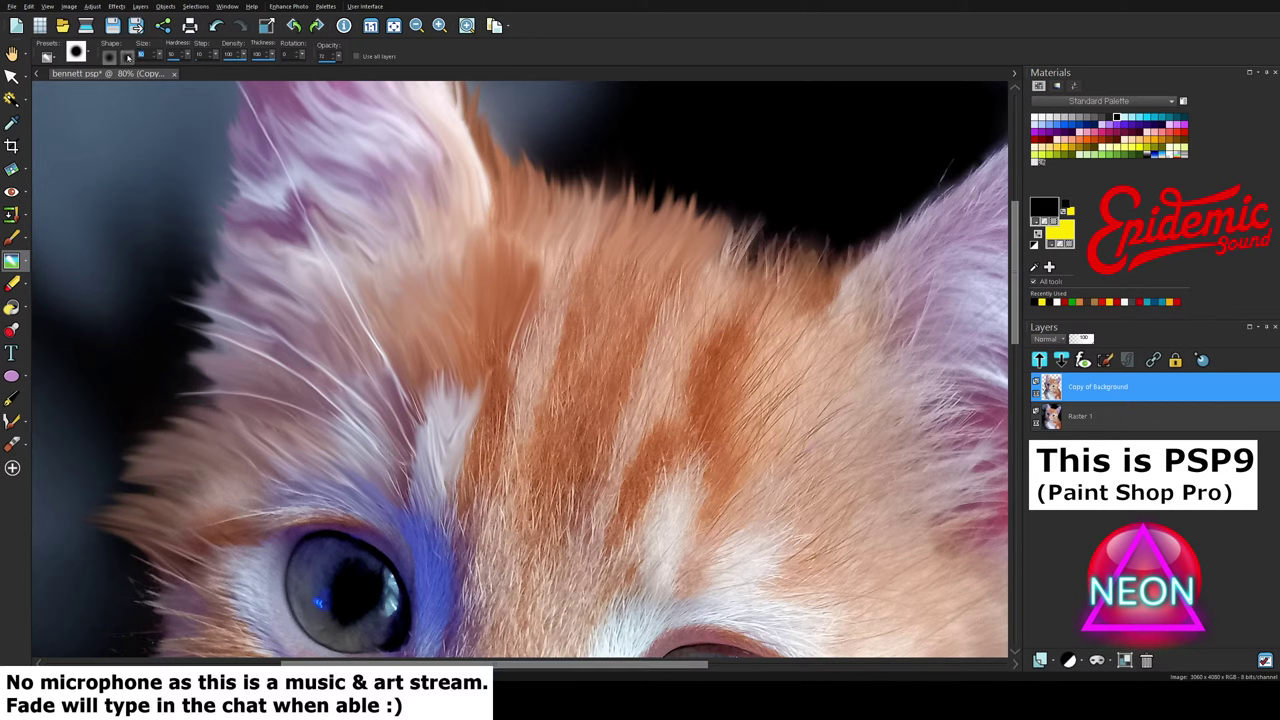
Step: Set the smudge brush size to 20 and refine the fine hairs around the brow whiskers, outer cheek edge and blue-tinted brow
text(30)
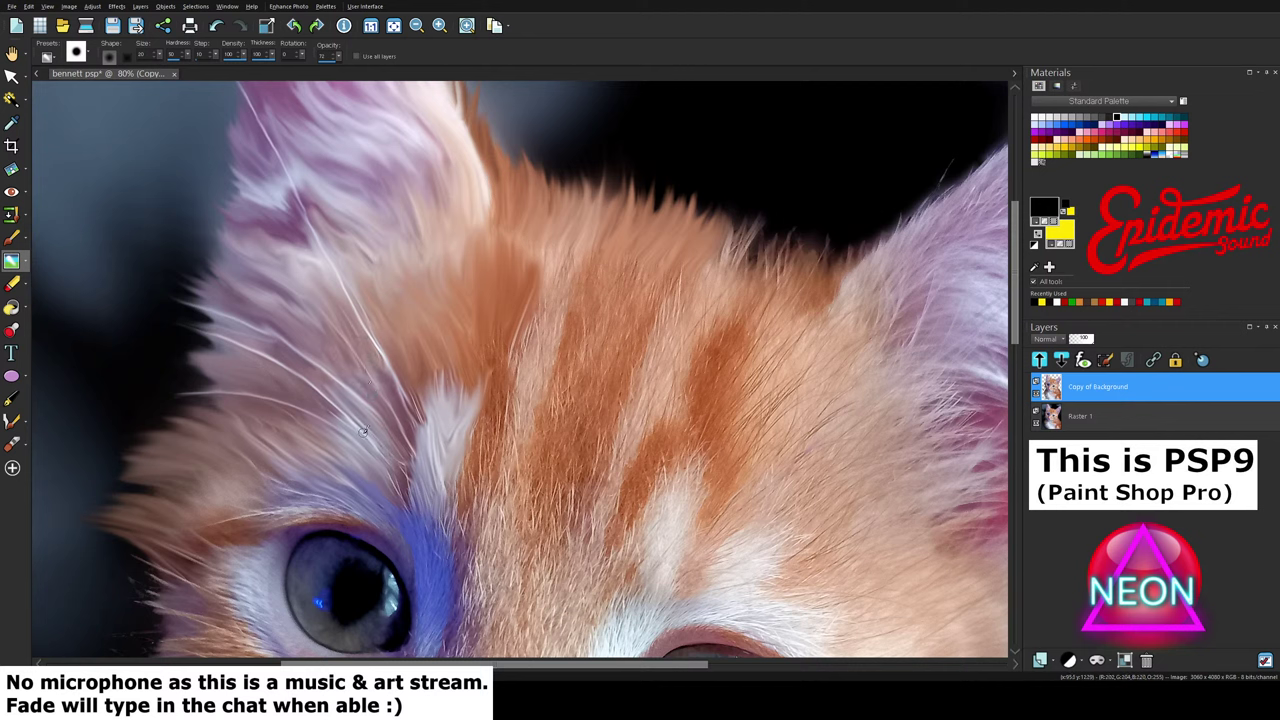
drag(334, 410, 348, 422)
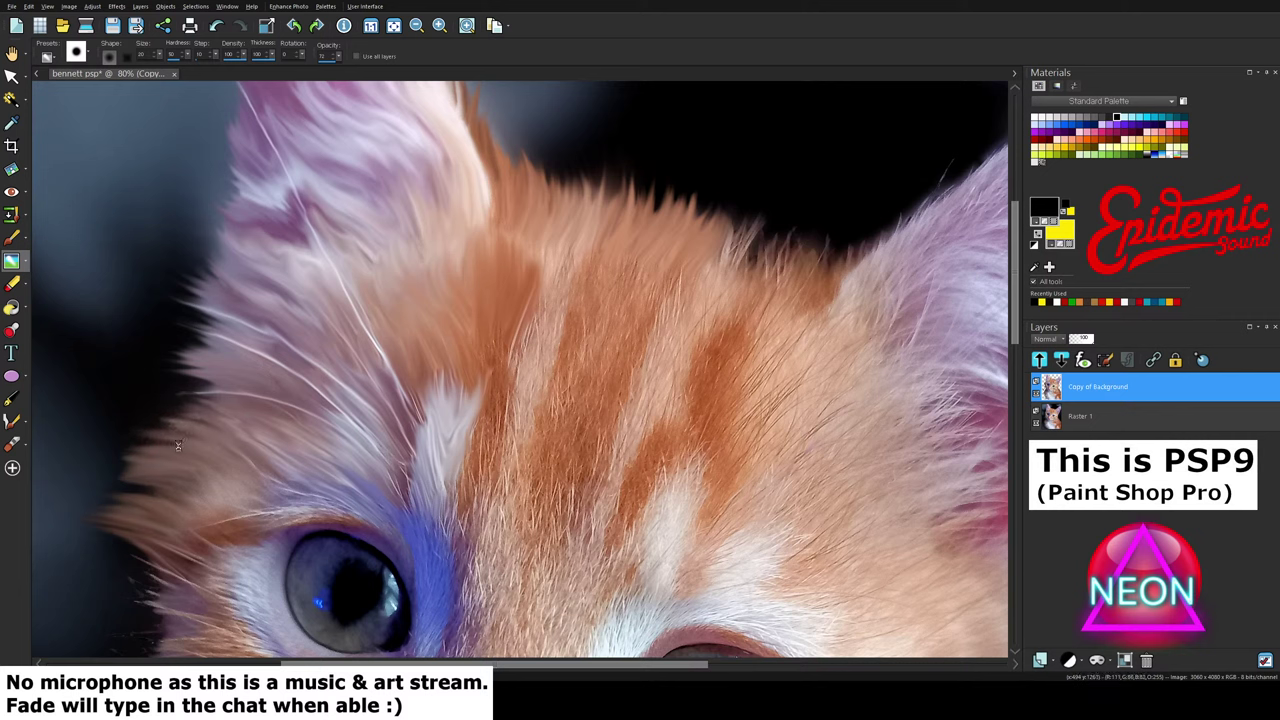
mouse_move(177, 455)
mouse_down()
mouse_move(120, 460)
mouse_move(155, 448)
mouse_up()
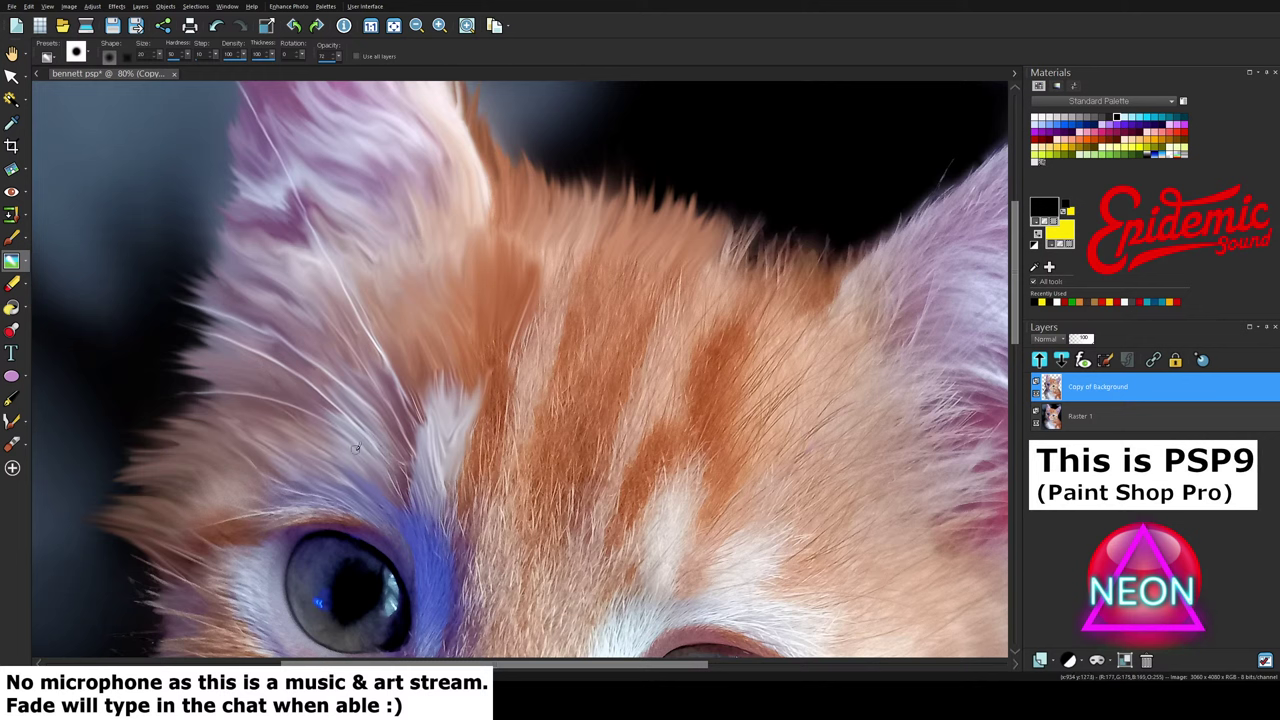
scroll(321, 461, down, 2)
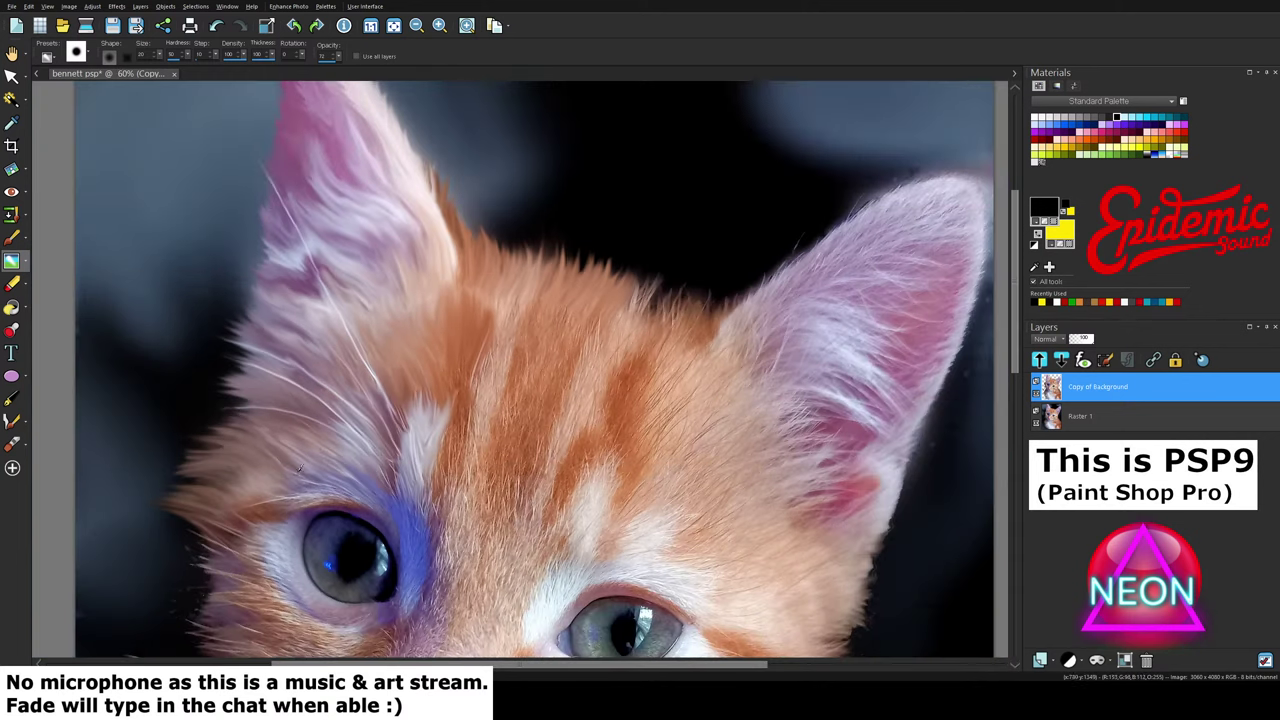
scroll(298, 467, up, 4)
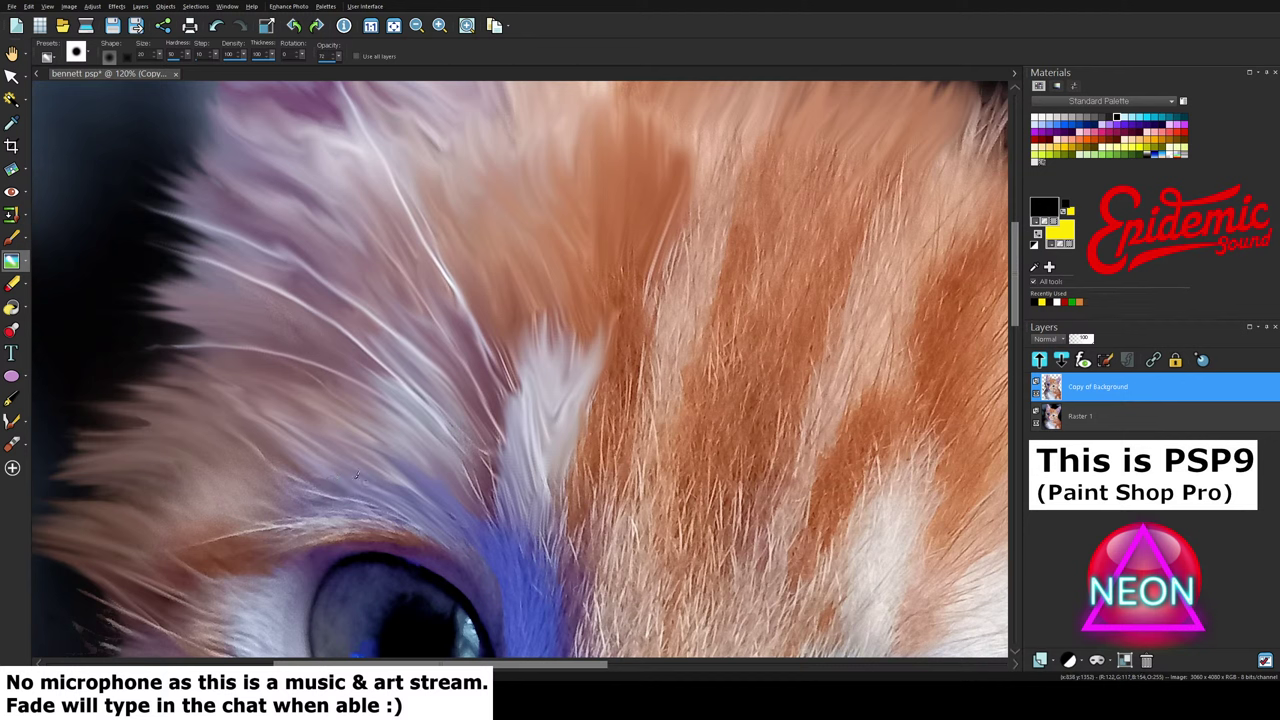
mouse_move(356, 475)
mouse_down()
mouse_move(284, 455)
mouse_move(296, 458)
mouse_move(233, 419)
mouse_up()
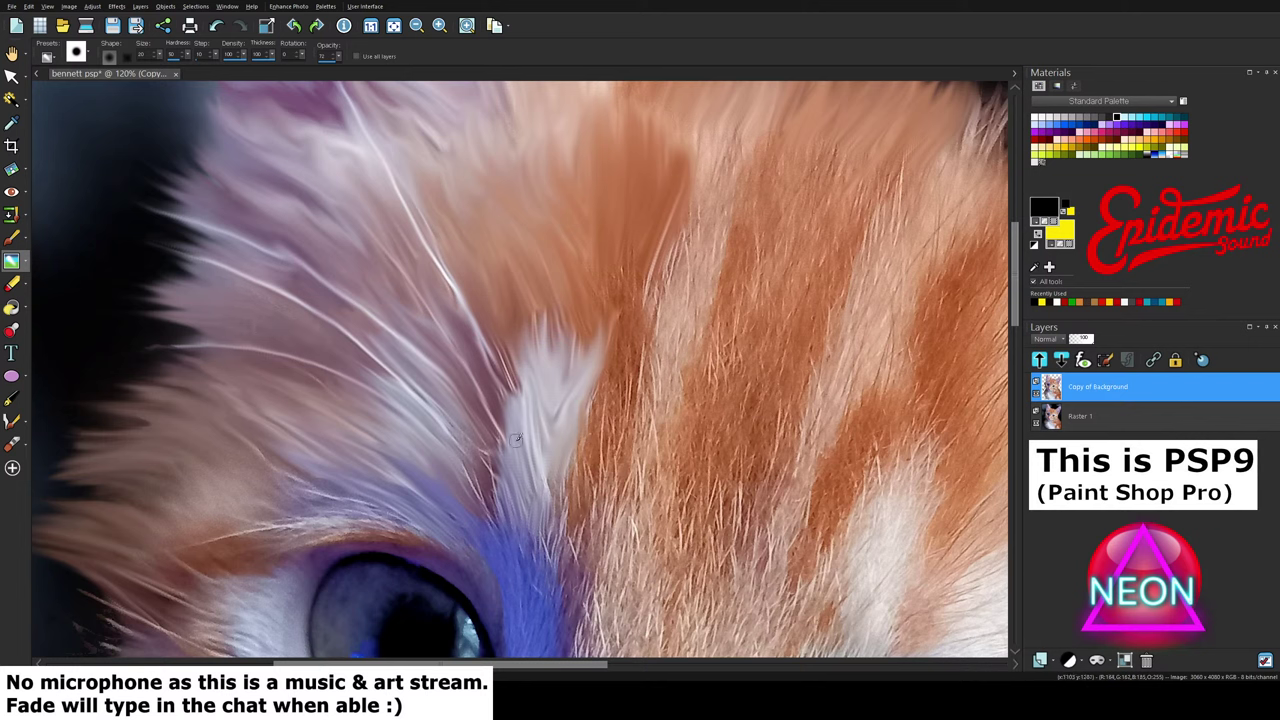
mouse_move(522, 408)
mouse_down()
mouse_move(492, 344)
mouse_move(499, 374)
mouse_up()
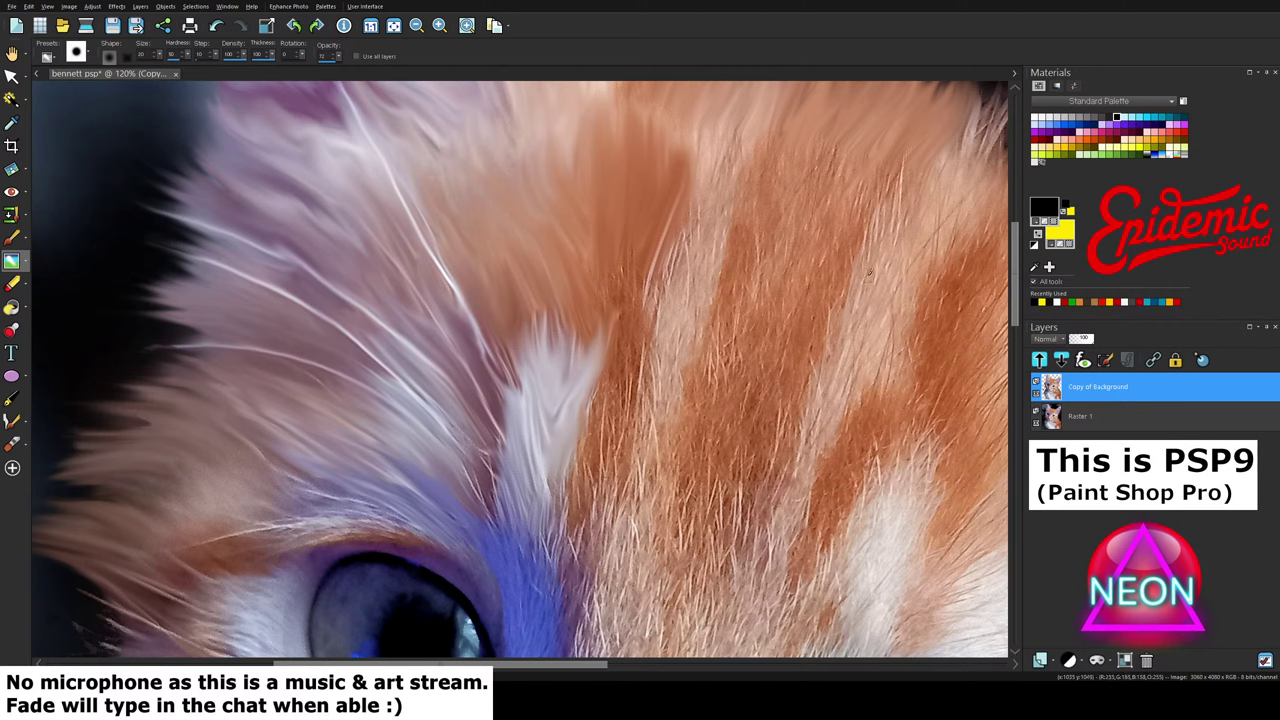
Step: Pull fine strands from the top of the white brow patch up into the orange forehead fur
scroll(548, 390, up, 3)
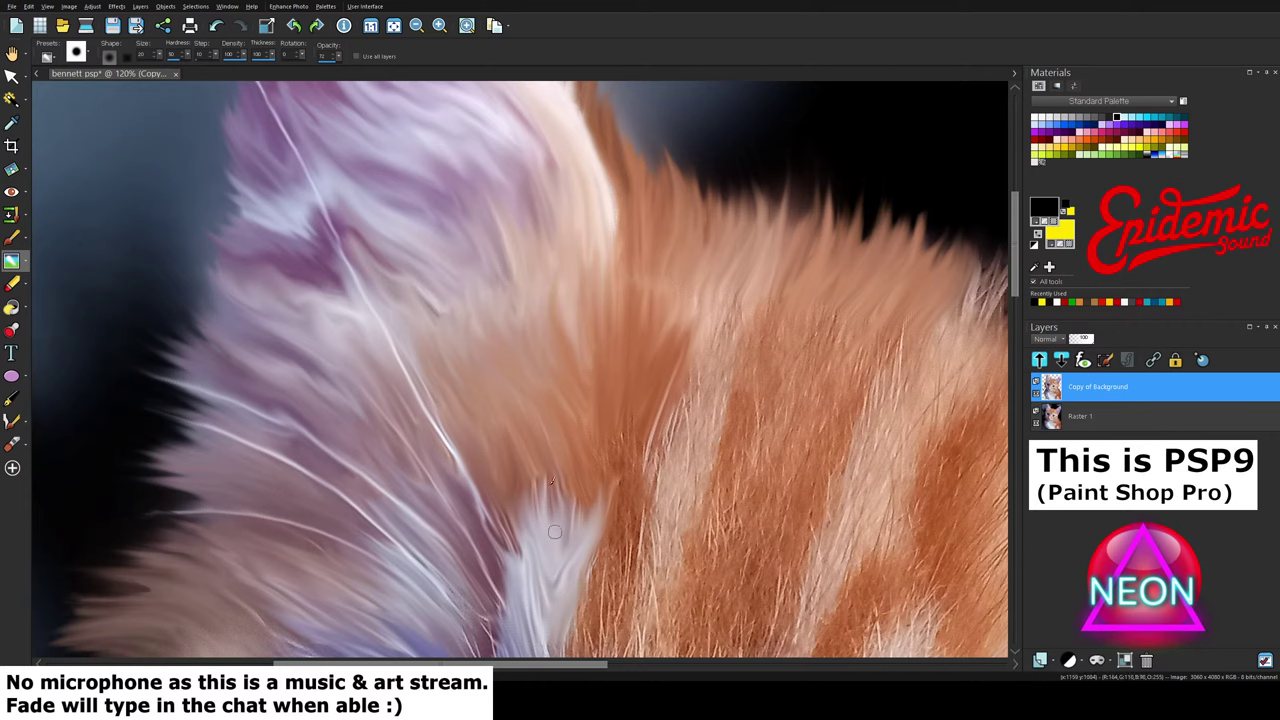
drag(554, 534, 560, 430)
drag(573, 540, 574, 474)
drag(581, 550, 586, 470)
drag(588, 545, 590, 458)
mouse_move(526, 582)
mouse_down()
mouse_move(504, 472)
mouse_move(533, 510)
mouse_up()
drag(548, 614, 554, 502)
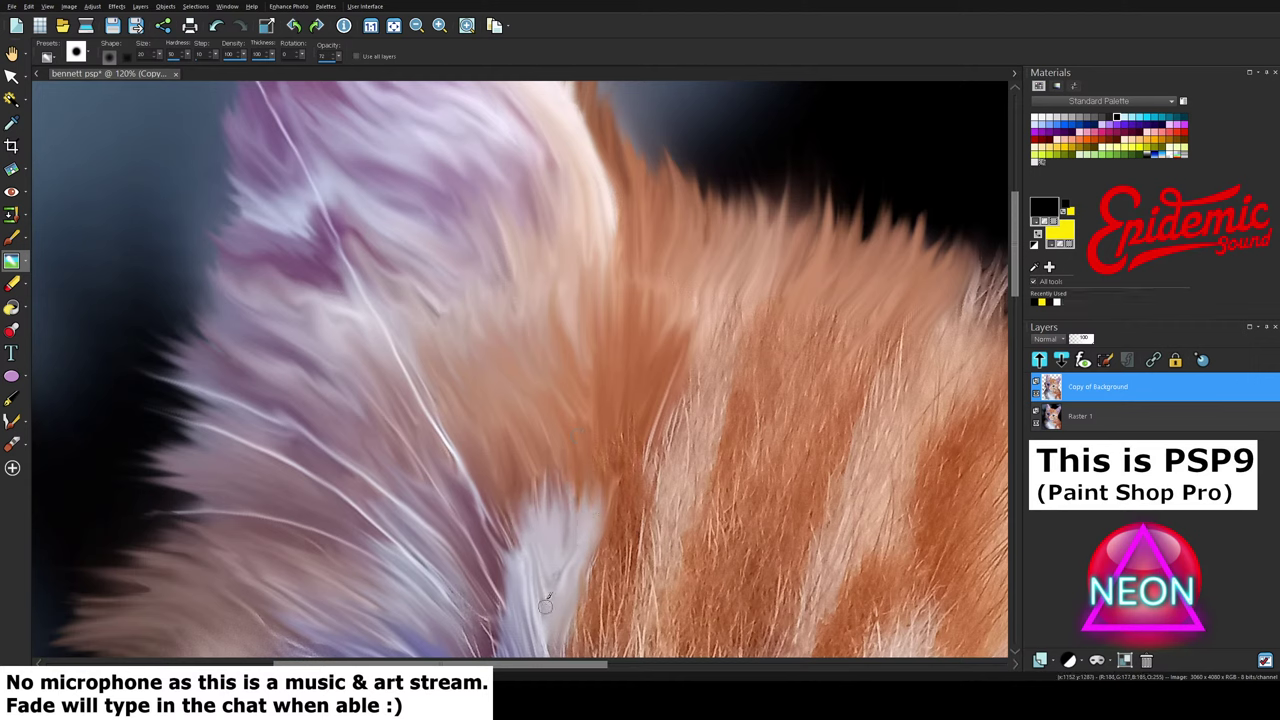
Step: Smudge the body and outer edge of the white brow patch toward the whisker roots beside it
drag(564, 604, 570, 540)
drag(524, 622, 494, 534)
drag(515, 594, 480, 548)
drag(510, 626, 474, 580)
mouse_move(486, 628)
mouse_down()
mouse_move(440, 568)
mouse_move(442, 590)
mouse_move(428, 592)
mouse_up()
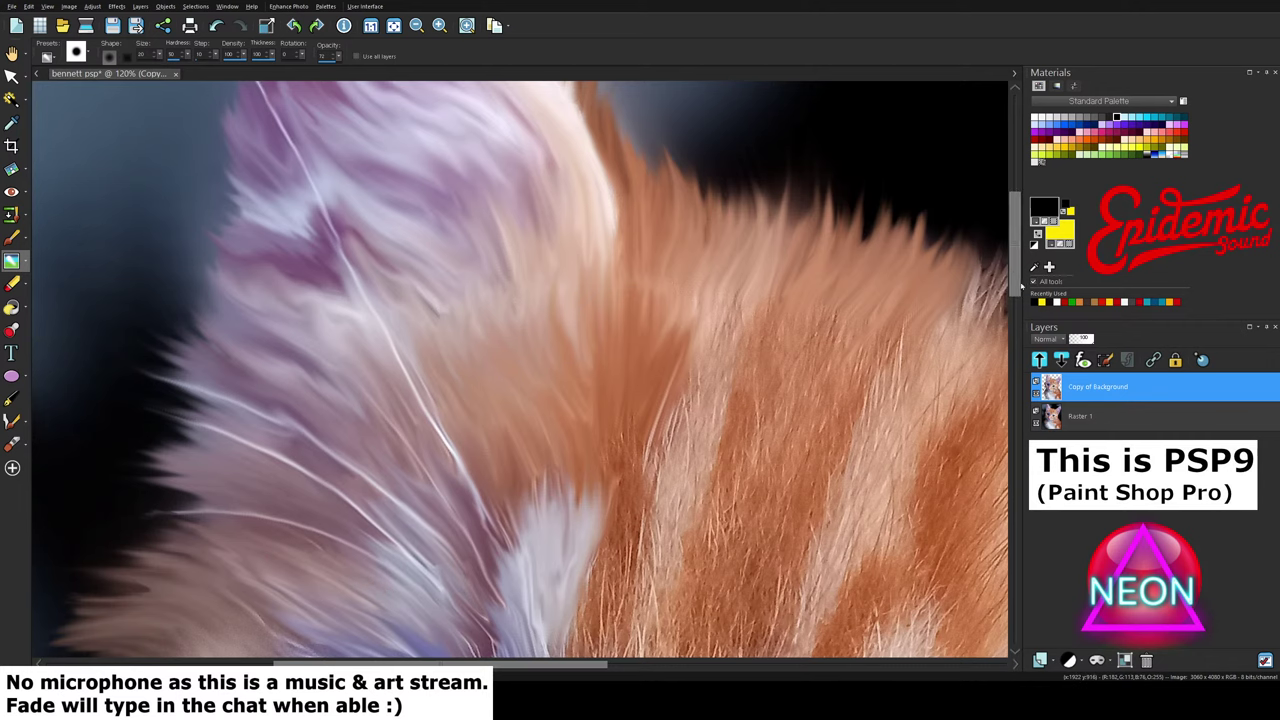
Step: Smudge the pale and brown hairs above the left-hand eye's upper lid outward toward the cheek
drag(1020, 287, 1017, 344)
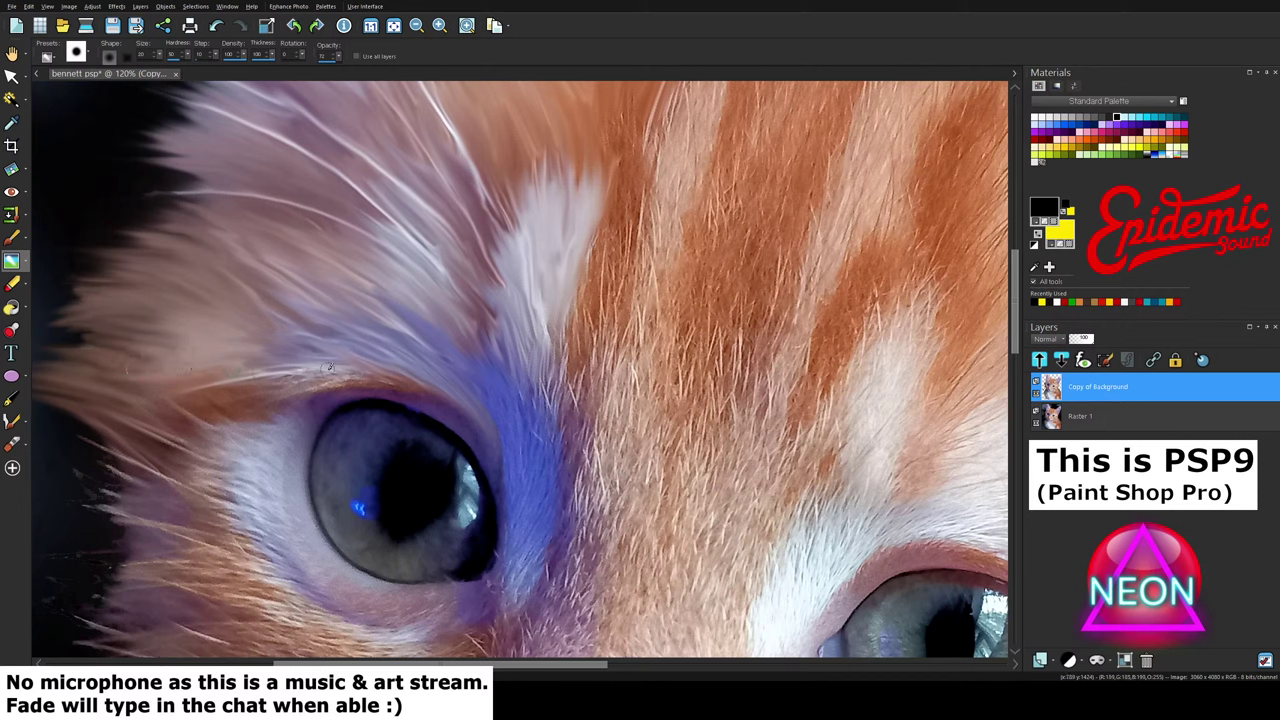
drag(328, 369, 208, 378)
drag(345, 372, 264, 374)
mouse_move(404, 388)
mouse_down()
mouse_move(345, 370)
mouse_move(403, 382)
mouse_move(257, 378)
mouse_up()
drag(356, 383, 291, 380)
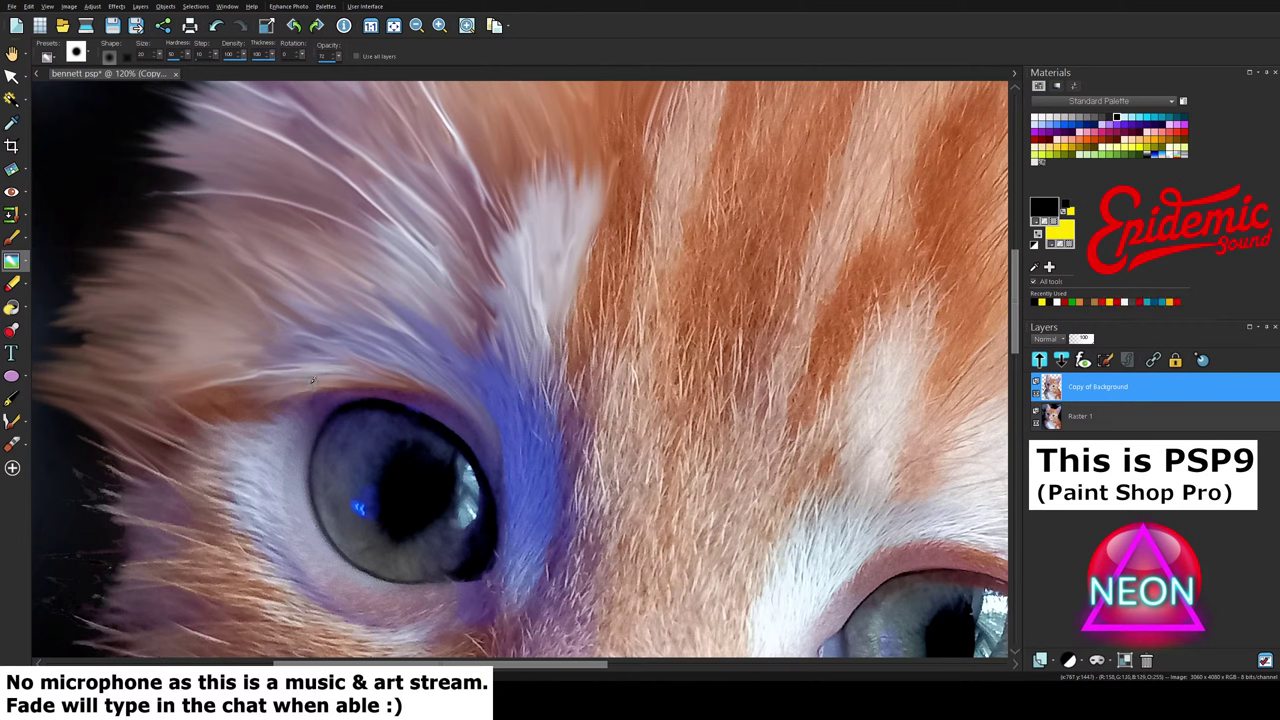
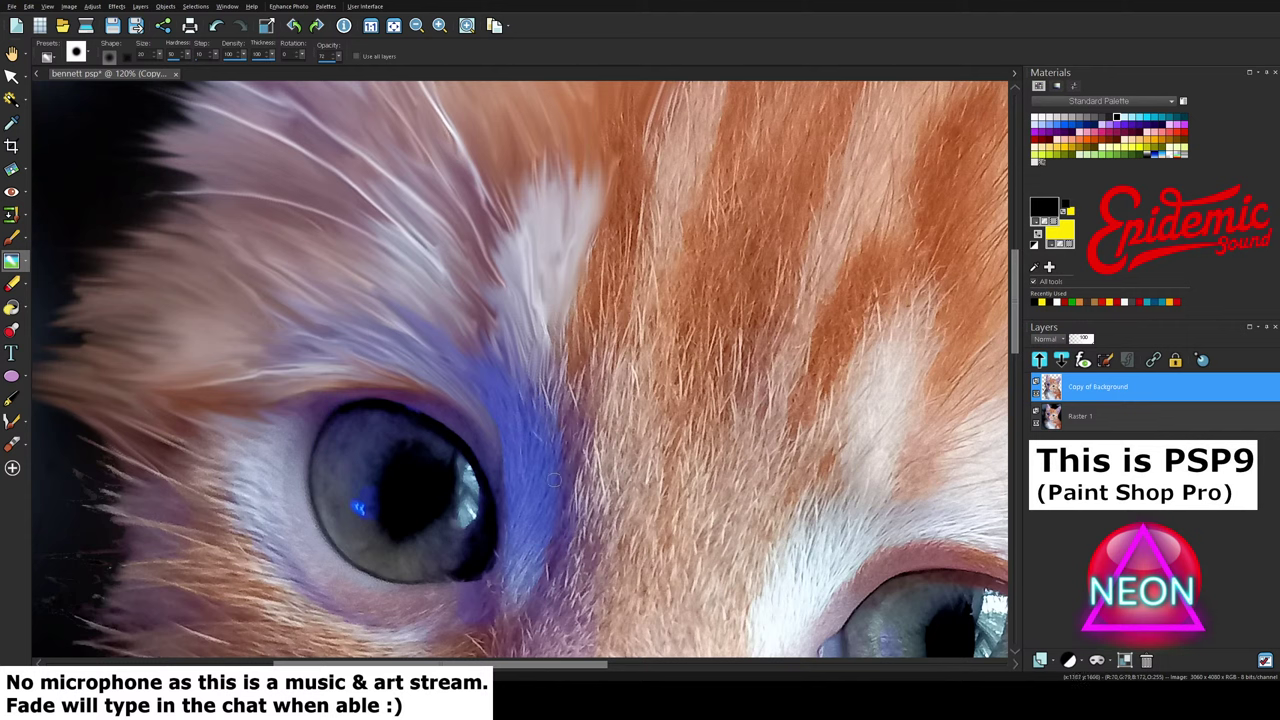
Step: Smooth the dark rim of the left-hand eye along its outer side, lower lid and inner corner
scroll(443, 417, up, 2)
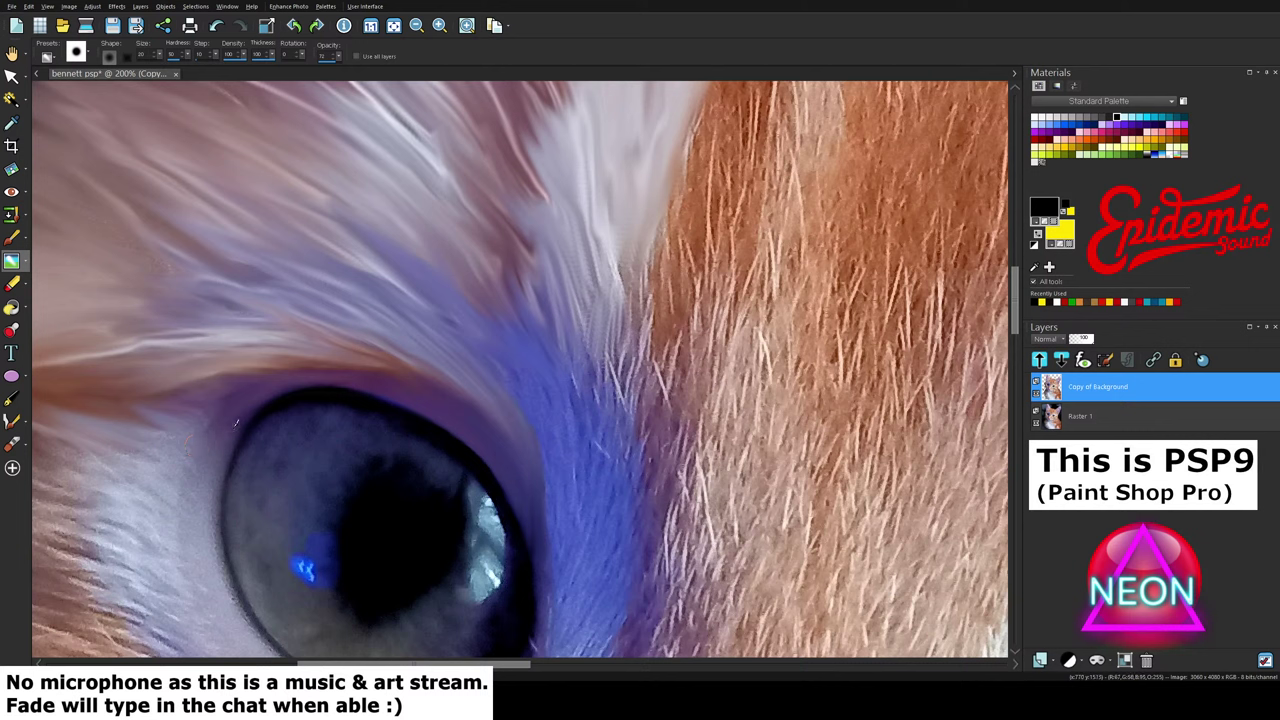
mouse_move(280, 403)
mouse_down()
mouse_move(241, 449)
mouse_move(224, 525)
mouse_up()
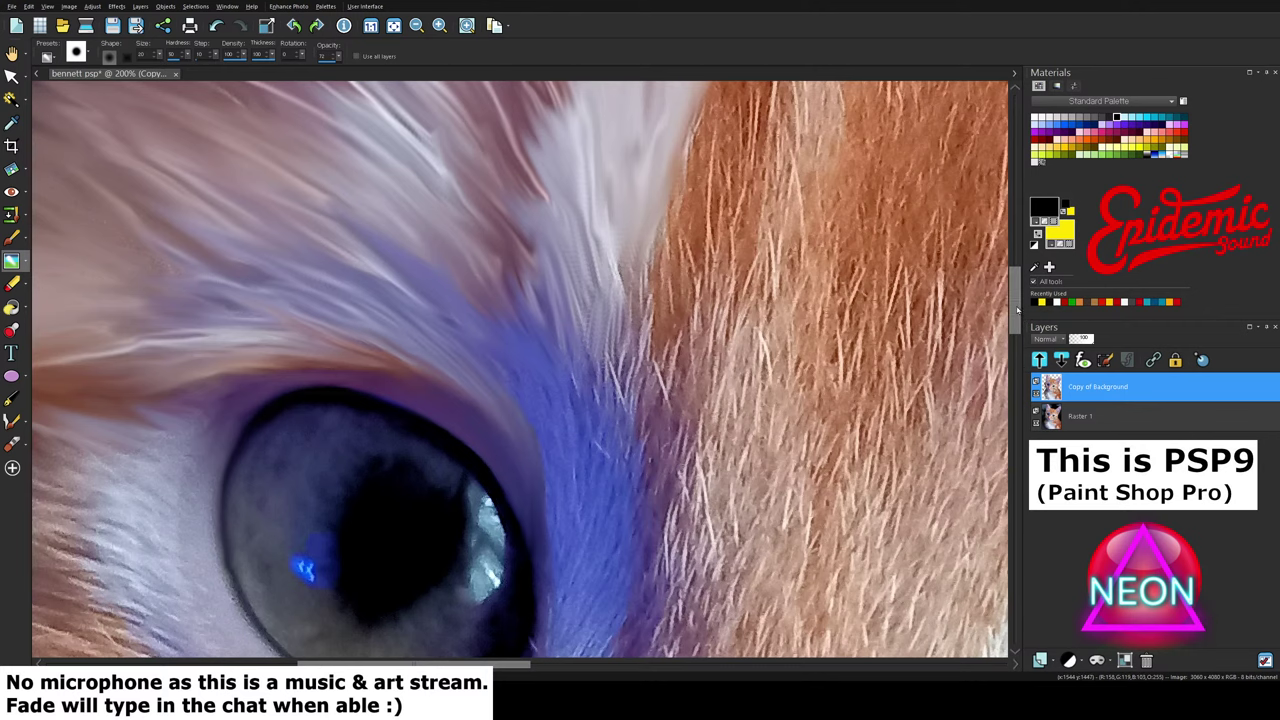
mouse_move(1013, 309)
mouse_down()
mouse_move(1013, 341)
mouse_move(1013, 327)
mouse_up()
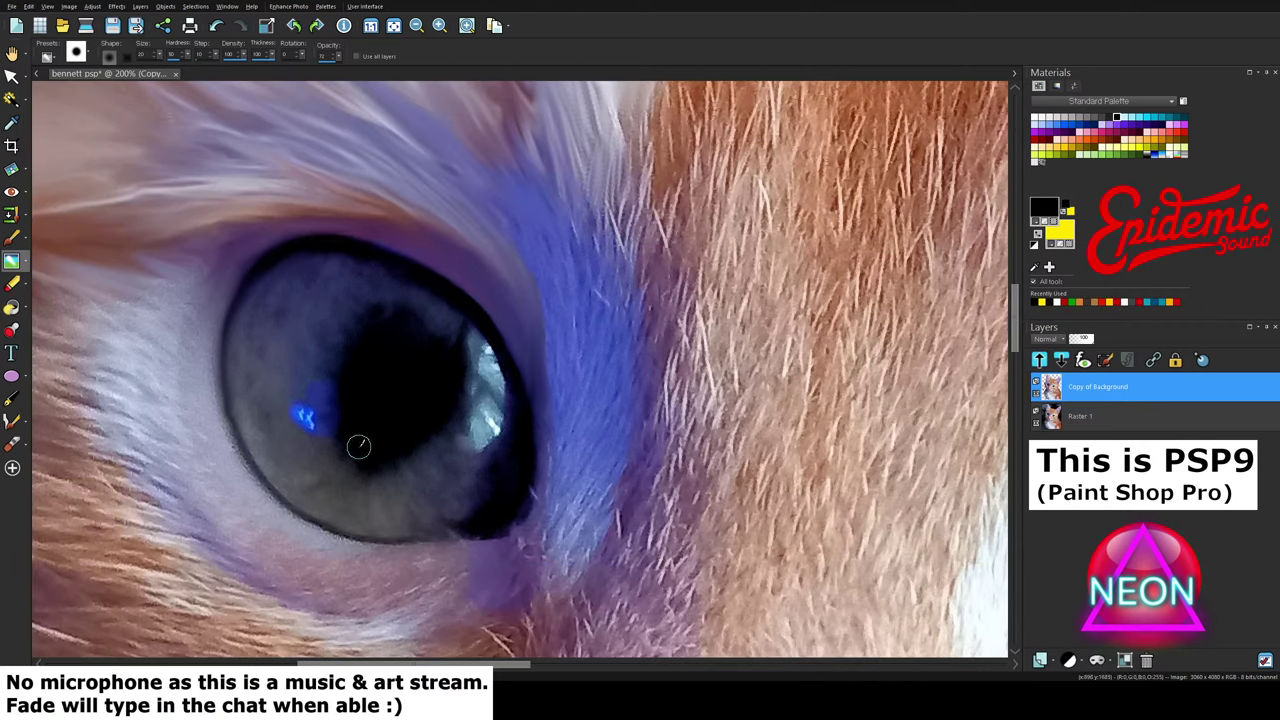
drag(395, 663, 360, 663)
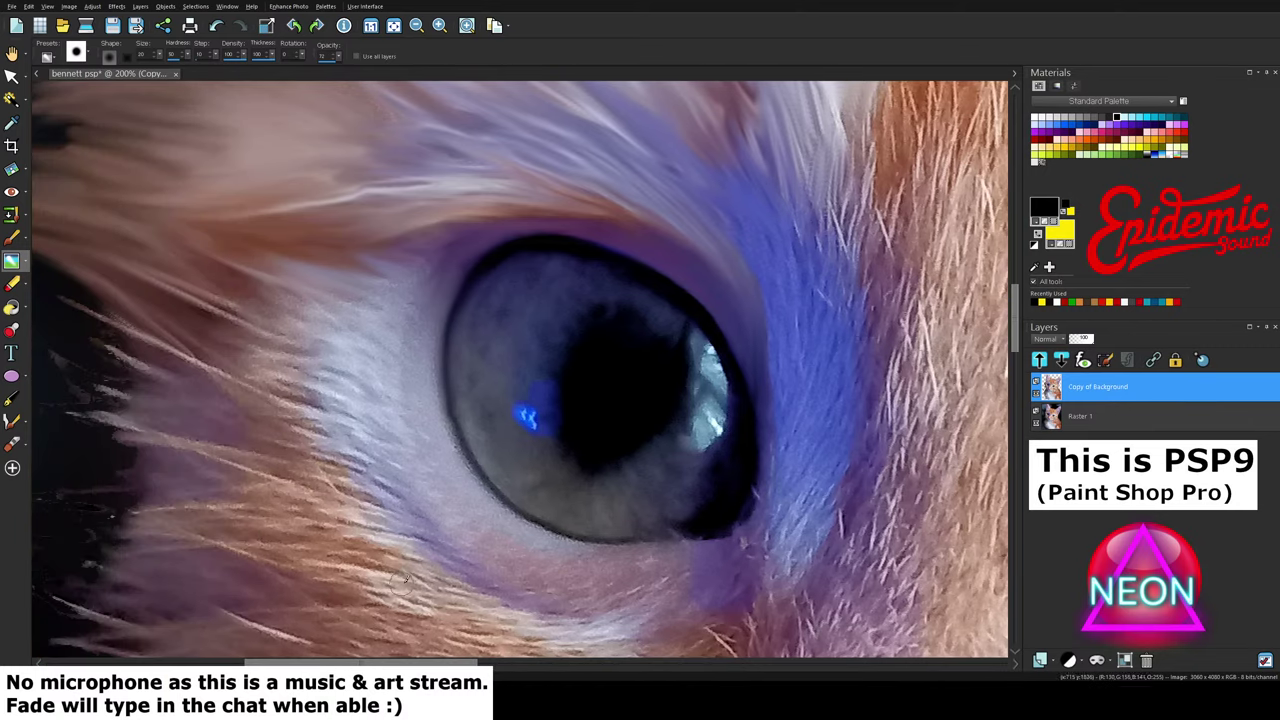
scroll(540, 331, up, 1)
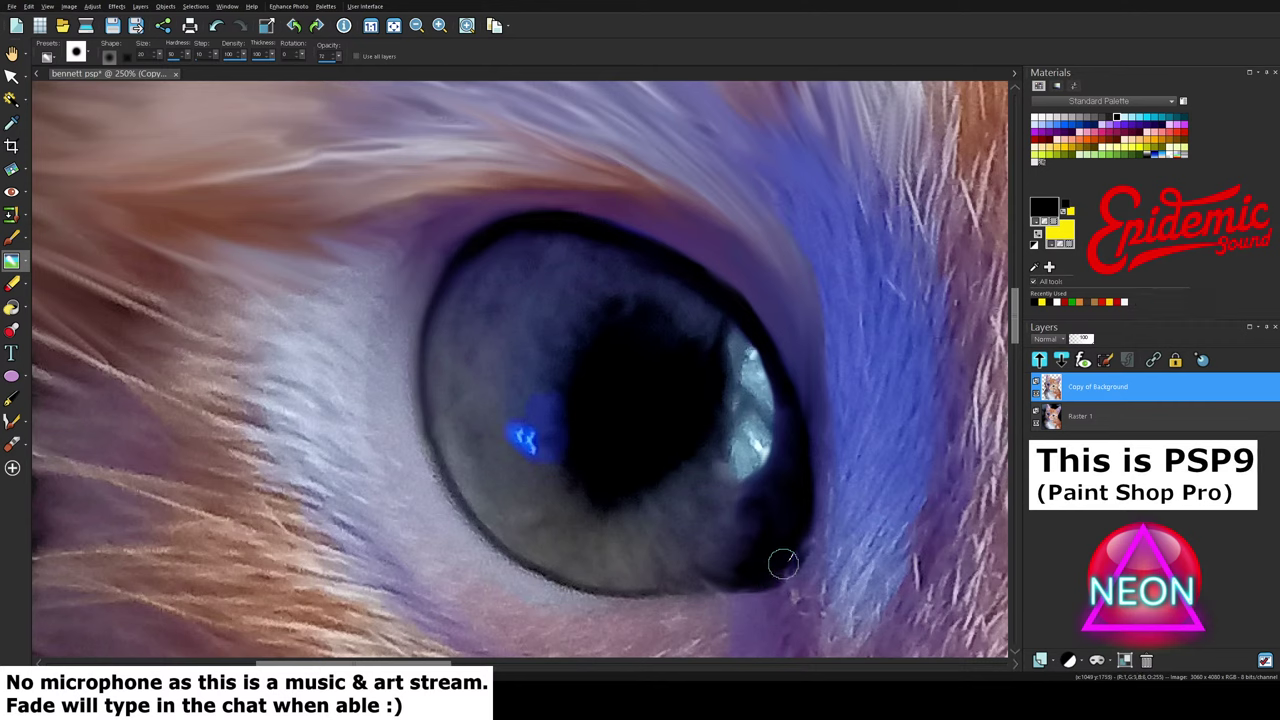
mouse_move(793, 557)
mouse_down()
mouse_move(803, 543)
mouse_move(794, 563)
mouse_move(741, 588)
mouse_move(717, 569)
mouse_move(610, 590)
mouse_move(711, 588)
mouse_up()
drag(615, 583, 580, 581)
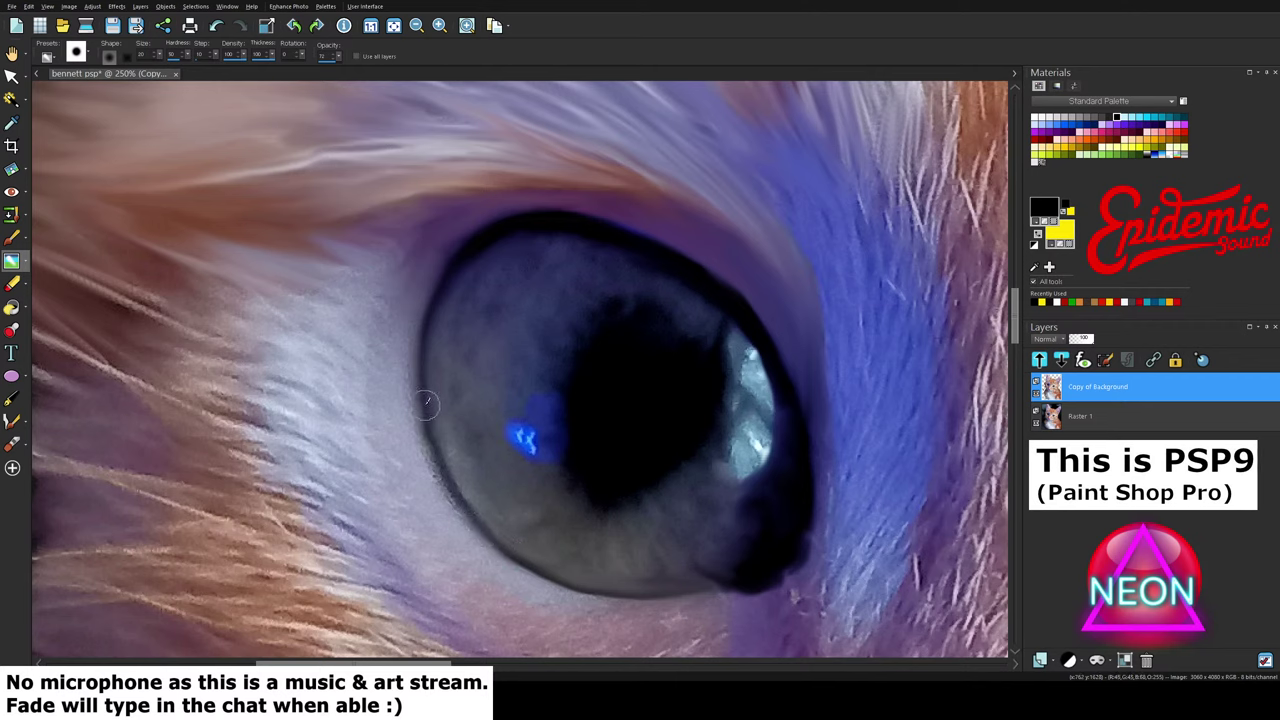
drag(426, 401, 426, 432)
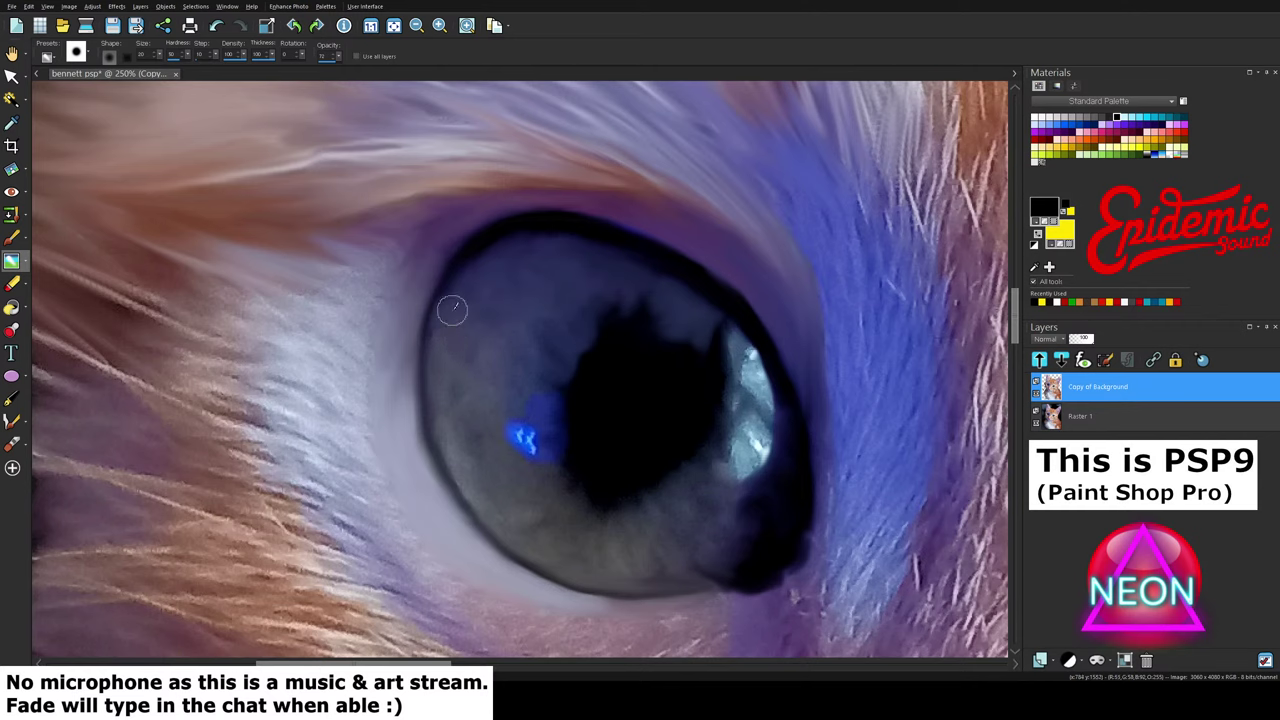
Step: Smudge the left-hand eye's iris and pupil edge, and blend its blue and white reflections into smooth painted highlights
drag(440, 337, 439, 380)
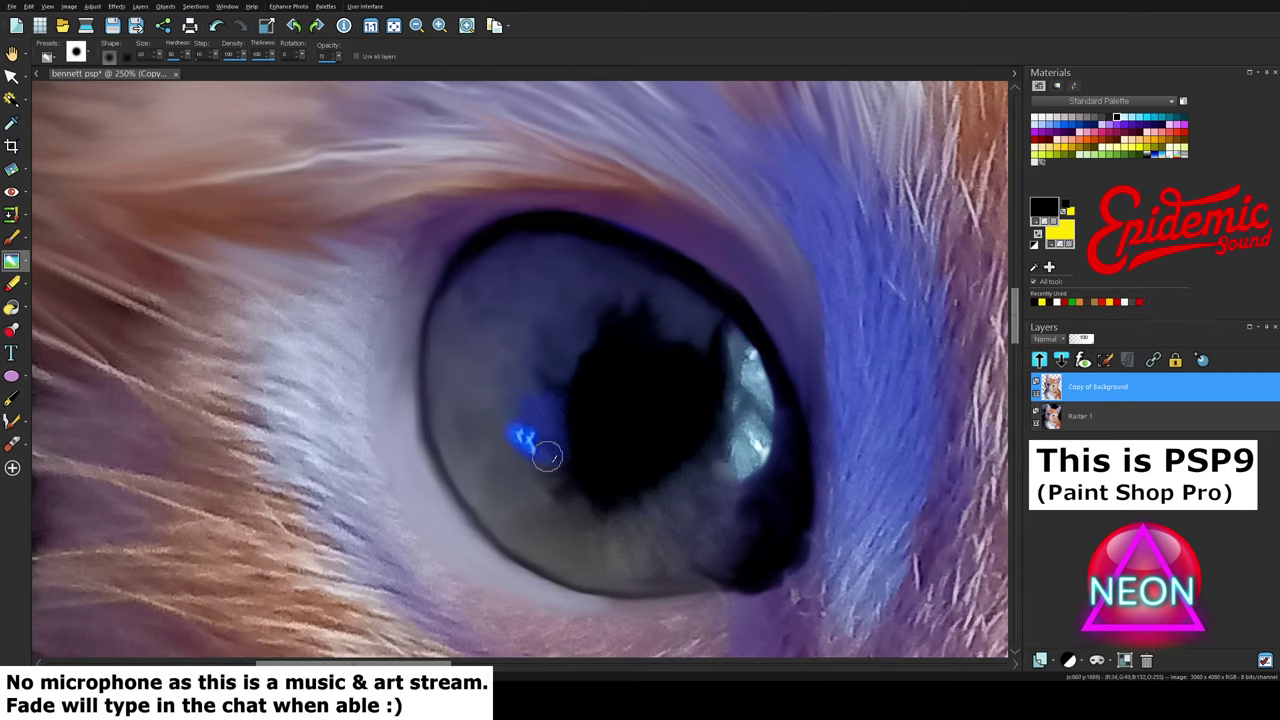
mouse_move(547, 456)
mouse_down()
mouse_move(535, 428)
mouse_move(530, 454)
mouse_move(519, 426)
mouse_move(503, 429)
mouse_move(540, 461)
mouse_move(540, 403)
mouse_move(549, 443)
mouse_up()
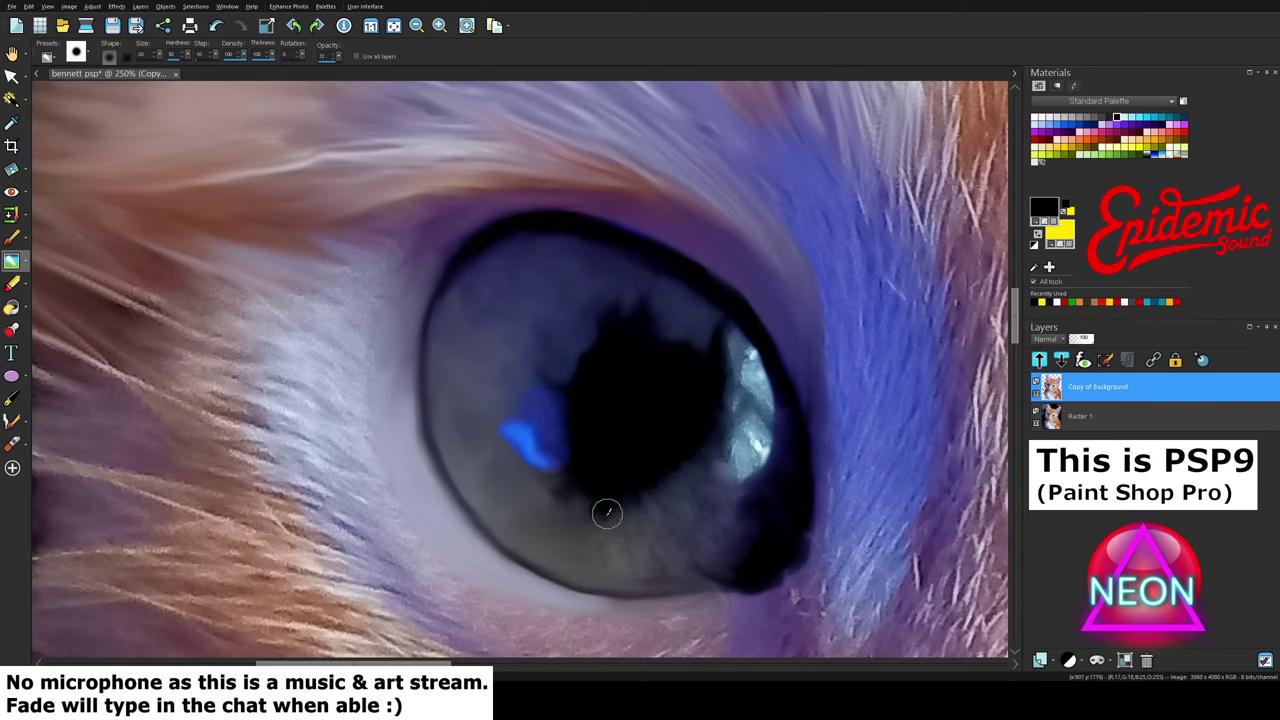
drag(631, 497, 650, 494)
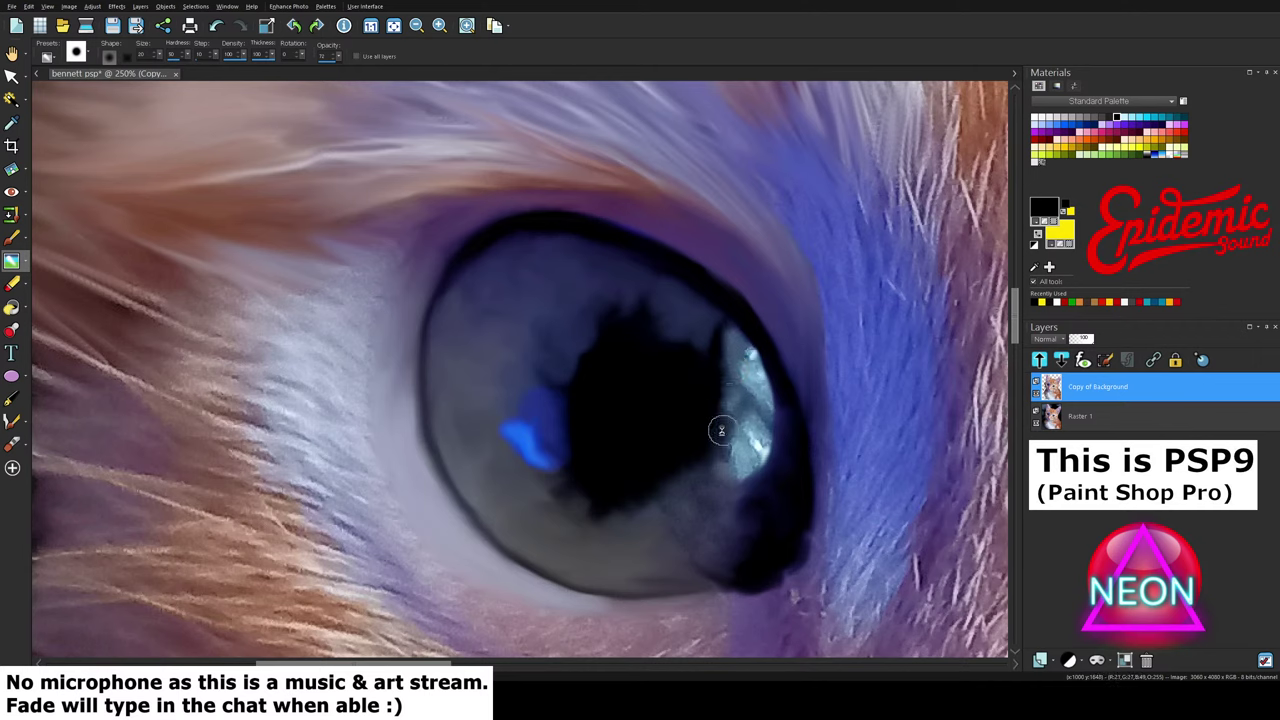
mouse_move(749, 392)
mouse_down()
mouse_move(747, 348)
mouse_move(764, 384)
mouse_up()
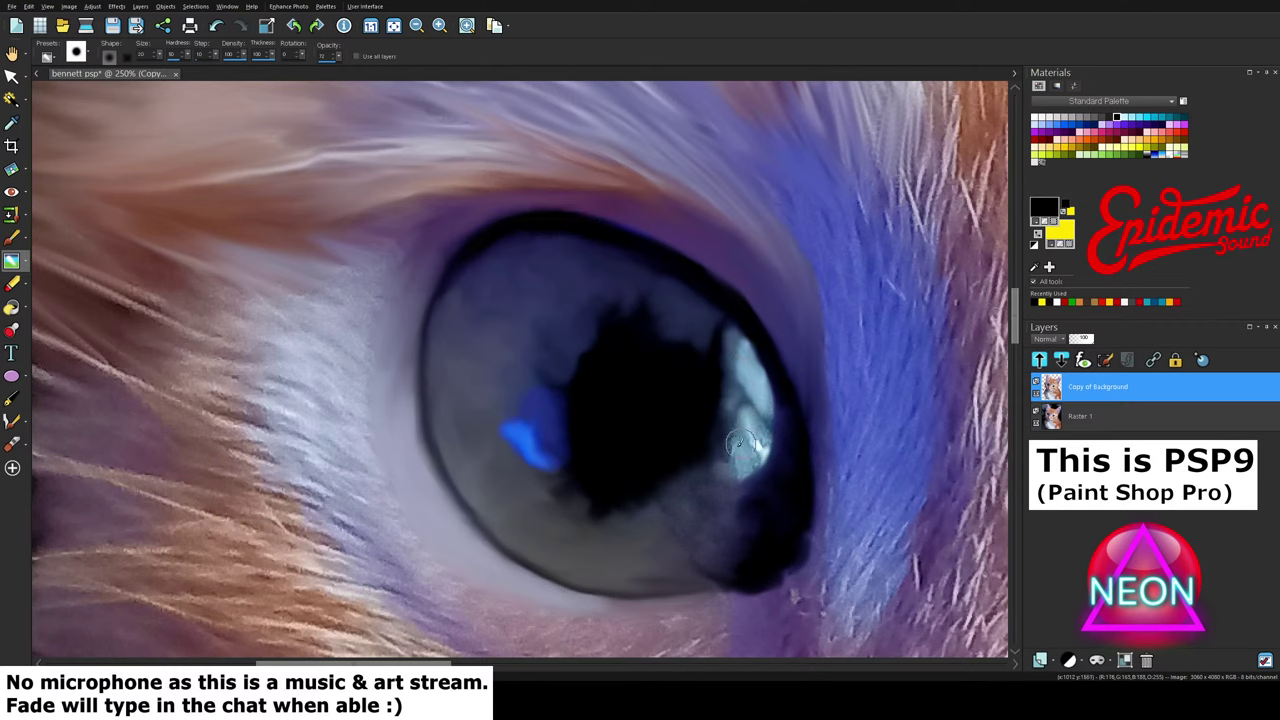
mouse_move(737, 459)
mouse_down()
mouse_move(755, 462)
mouse_move(761, 443)
mouse_up()
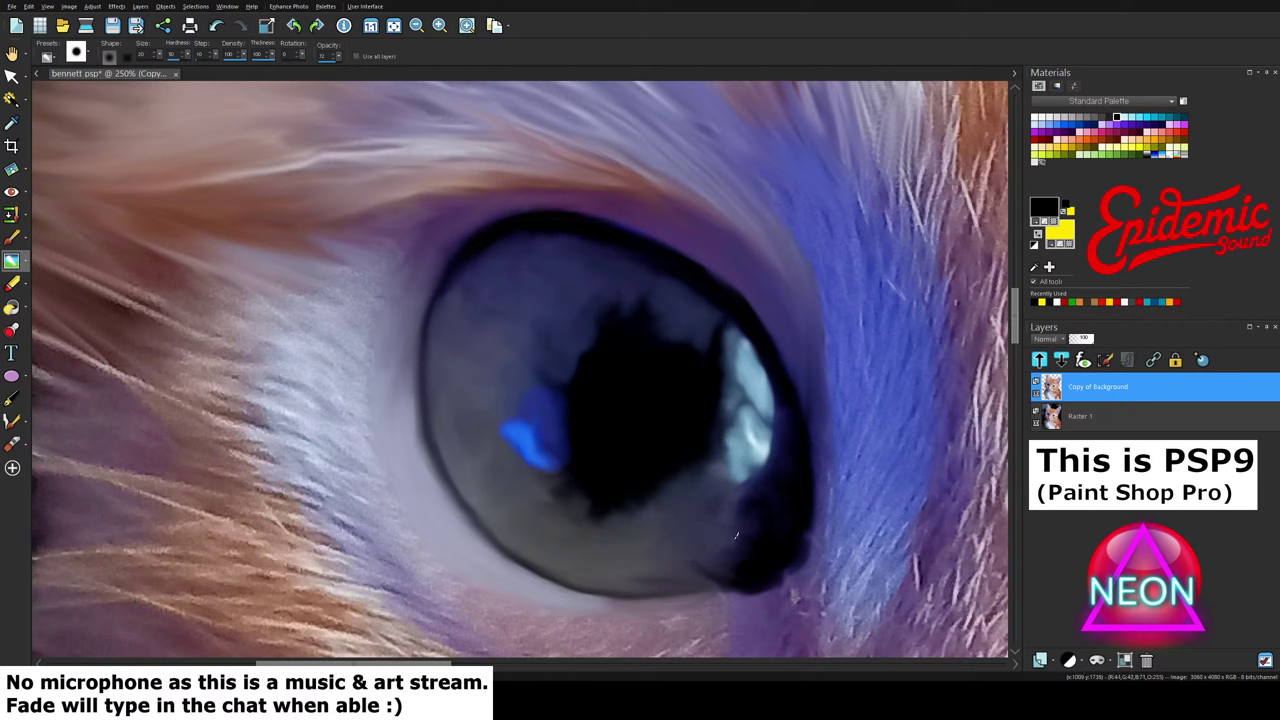
Step: Smudge the jagged upper and lower edges of the left-hand eye's pupil into a more even outline
scroll(654, 437, down, 8)
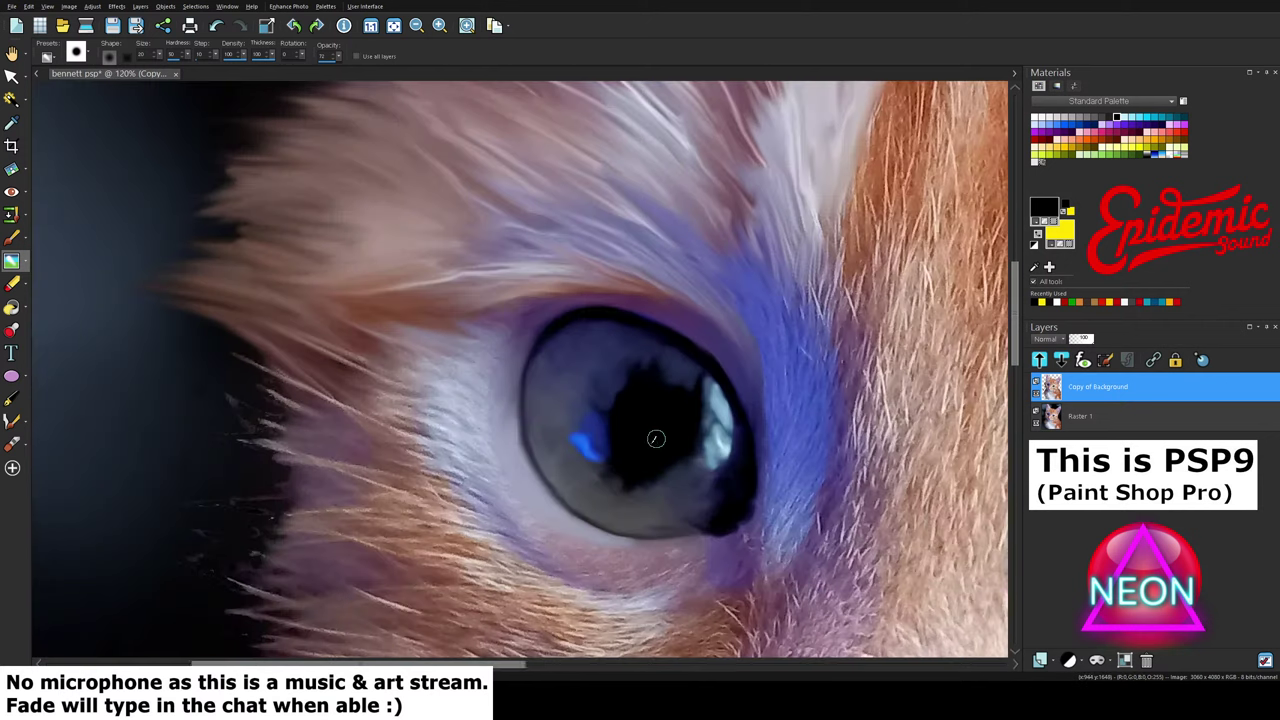
scroll(649, 441, down, 2)
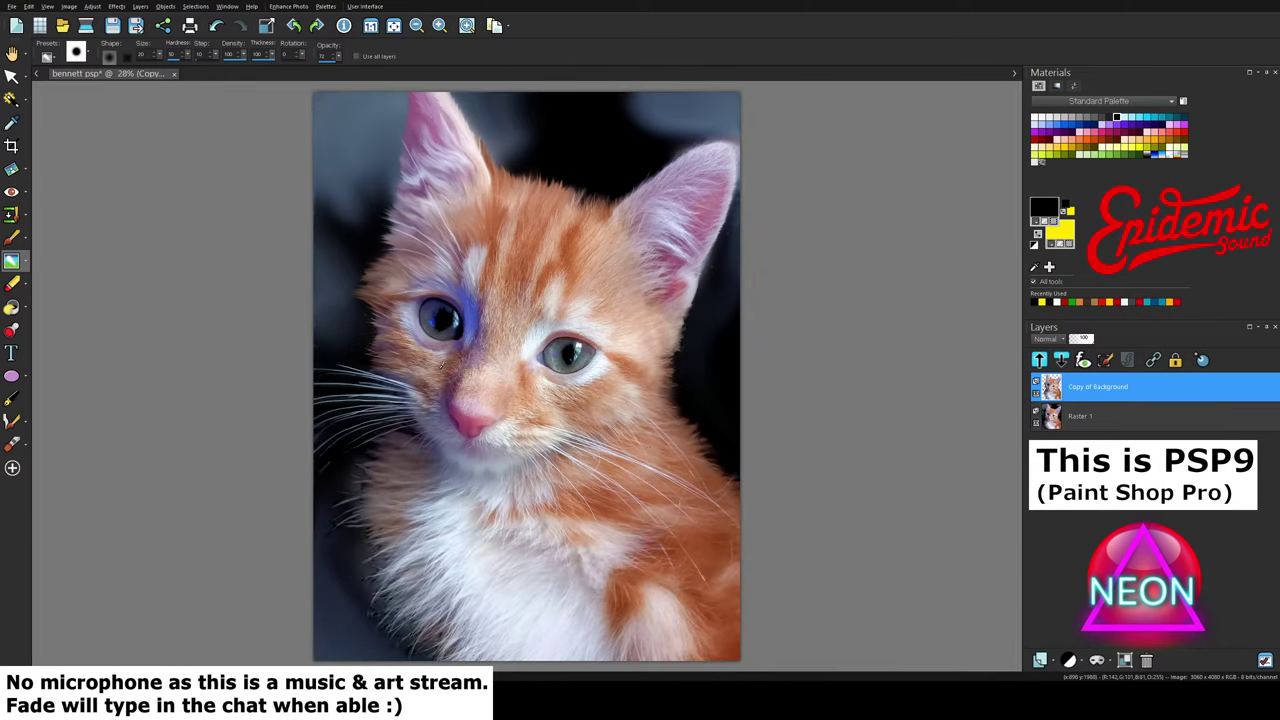
scroll(443, 312, up, 7)
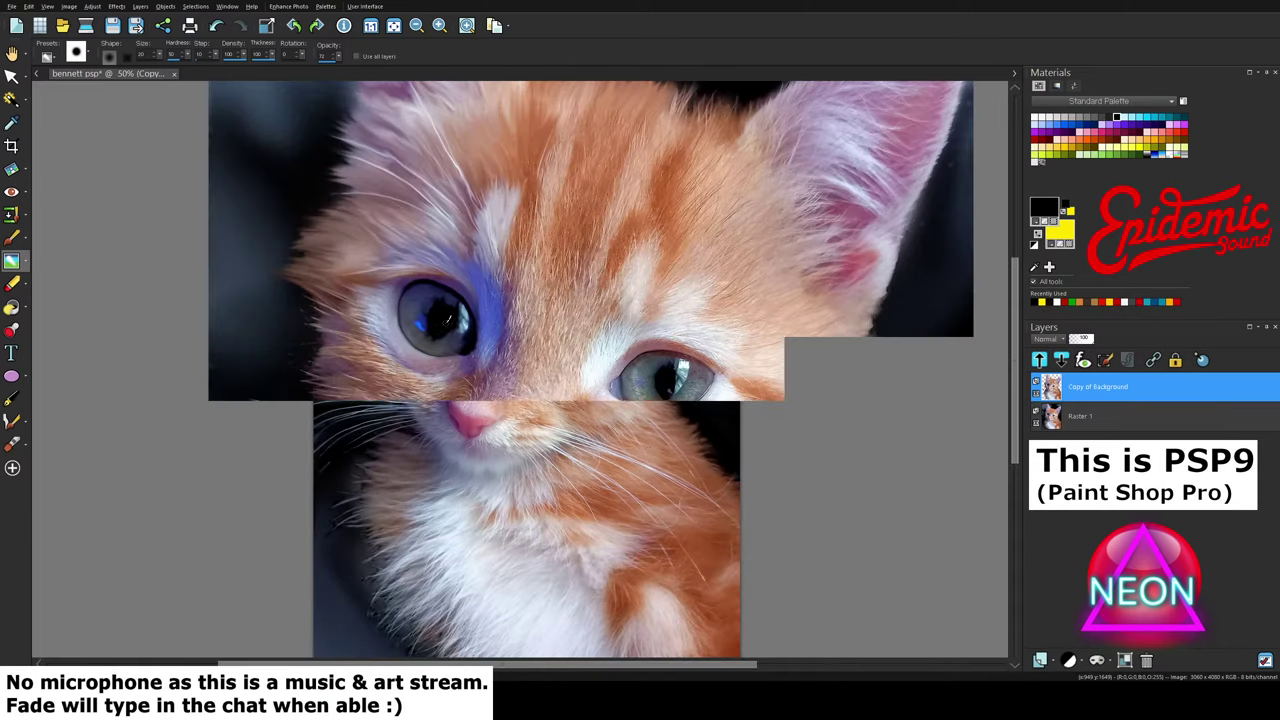
scroll(443, 305, up, 4)
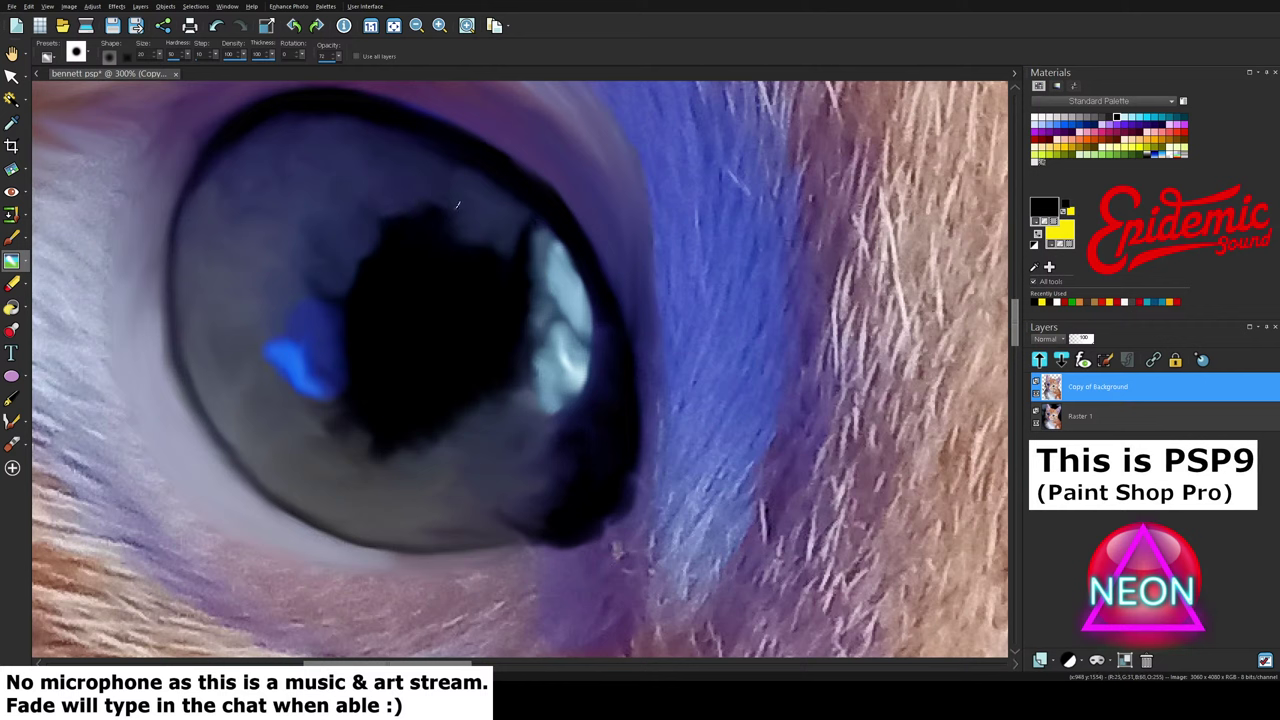
scroll(457, 205, down, 1)
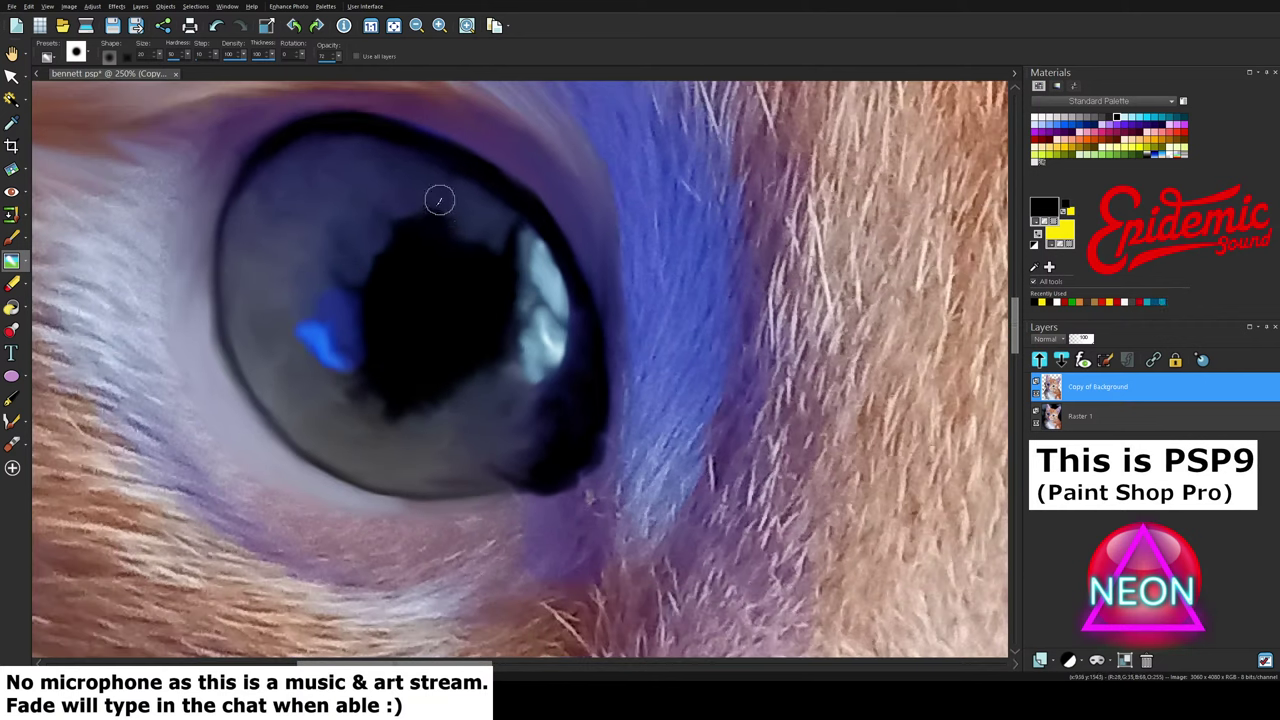
click(418, 231)
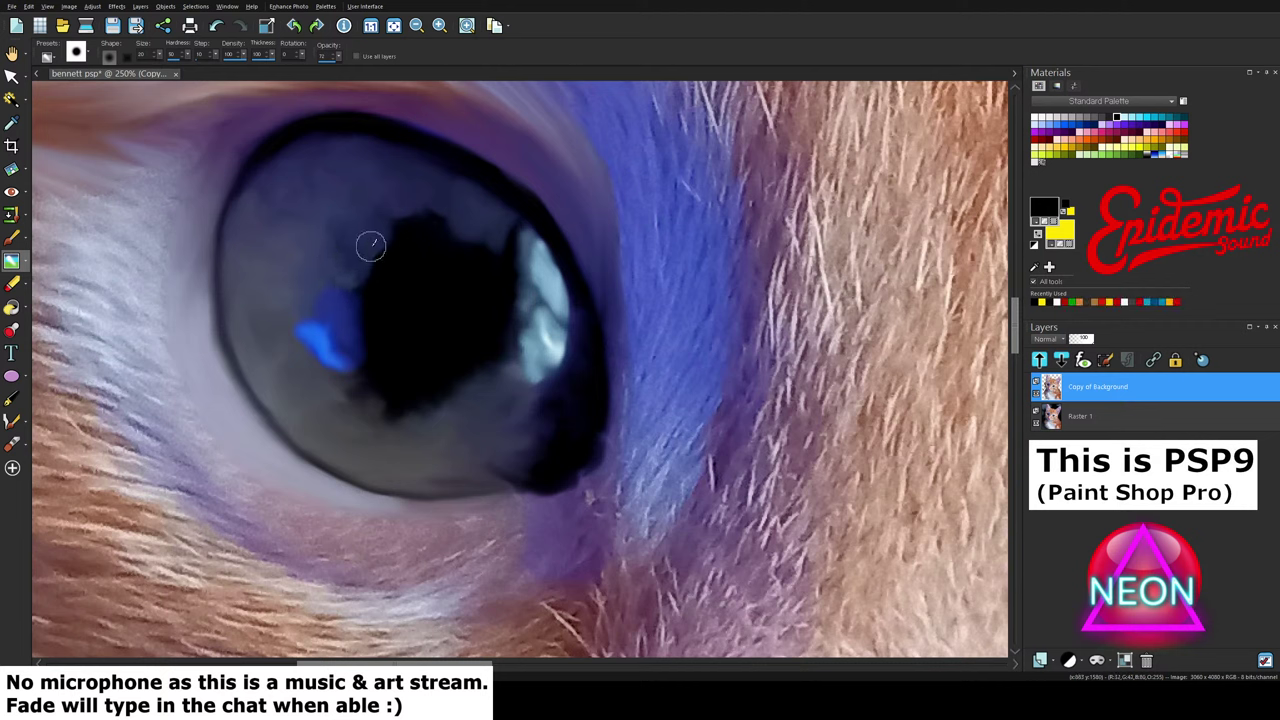
drag(410, 211, 487, 241)
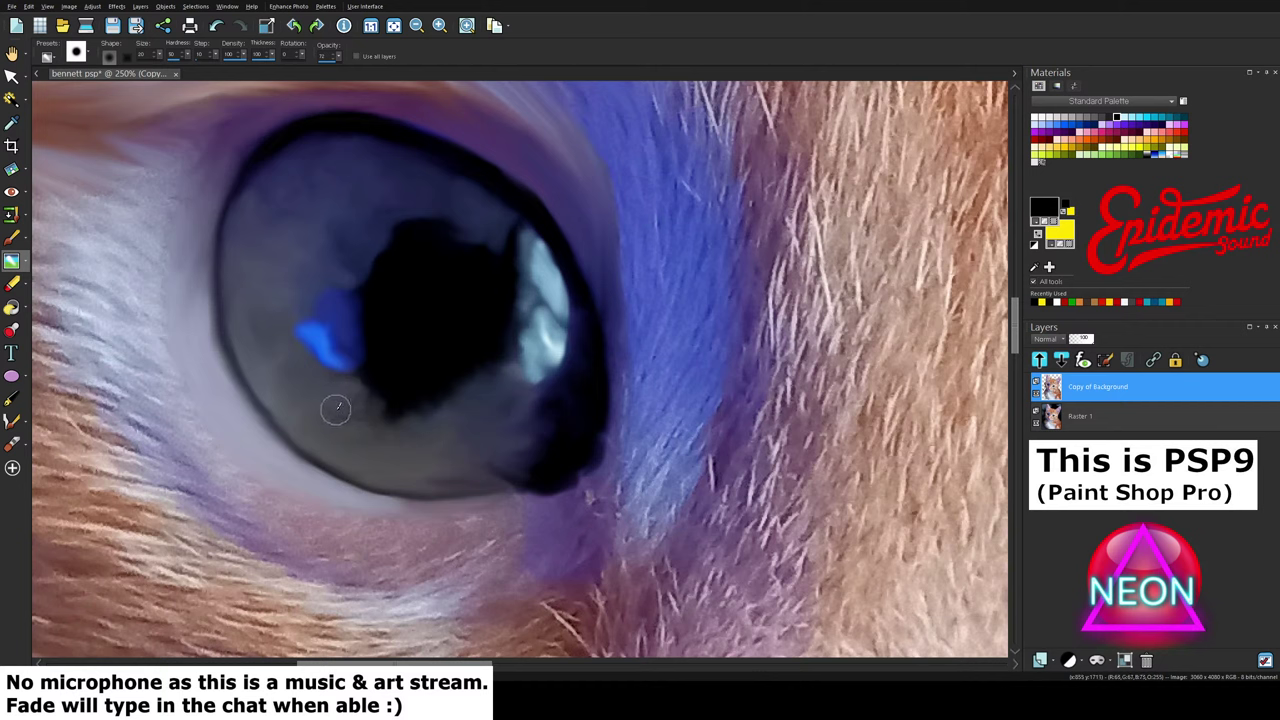
mouse_move(371, 422)
mouse_down()
mouse_move(443, 398)
mouse_move(390, 418)
mouse_move(371, 401)
mouse_move(434, 423)
mouse_move(348, 411)
mouse_move(361, 428)
mouse_move(348, 412)
mouse_move(466, 393)
mouse_up()
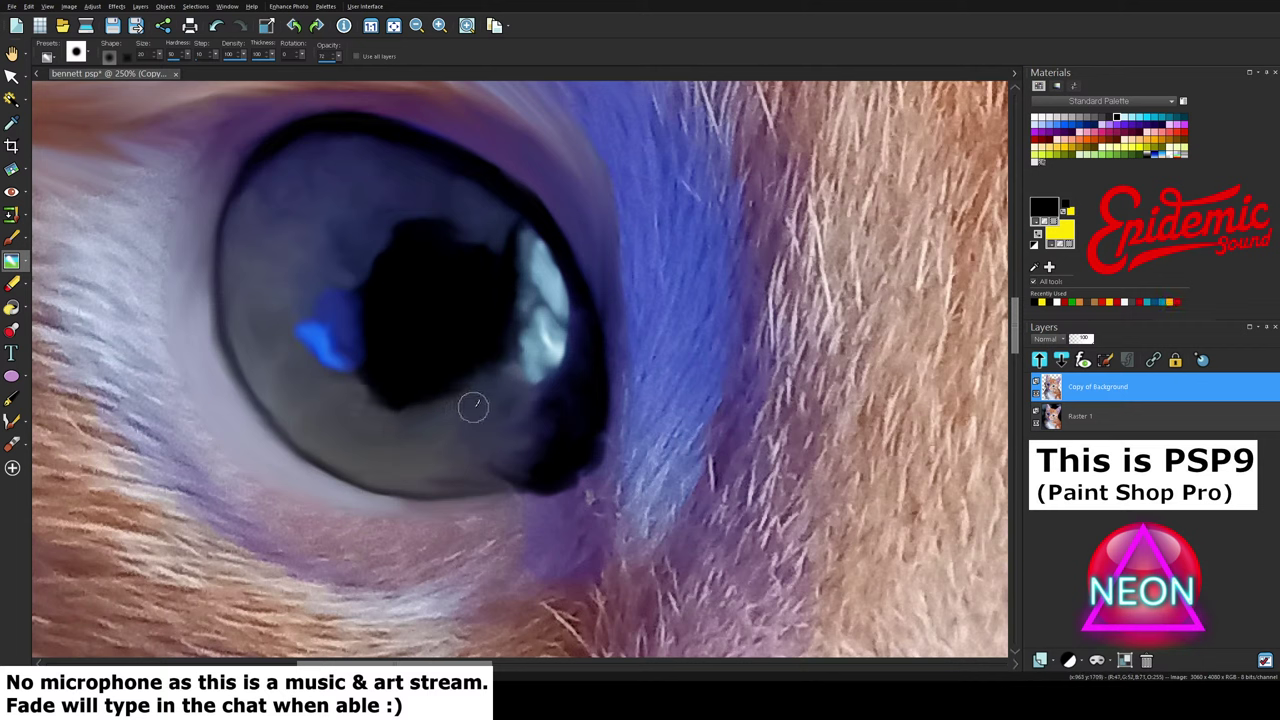
Step: Refine the pupil's upper edge from the pale reflection to the blue side, and round off its lower edge with fine smudges
scroll(463, 376, down, 6)
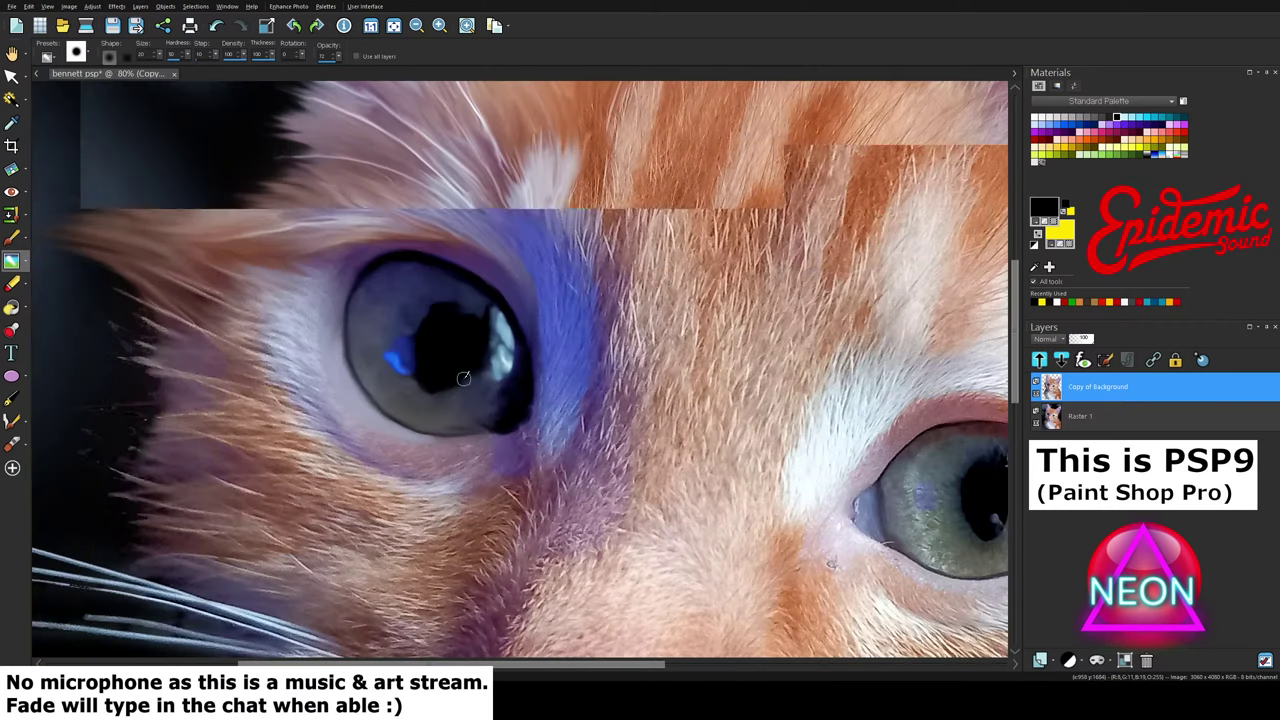
scroll(463, 376, down, 3)
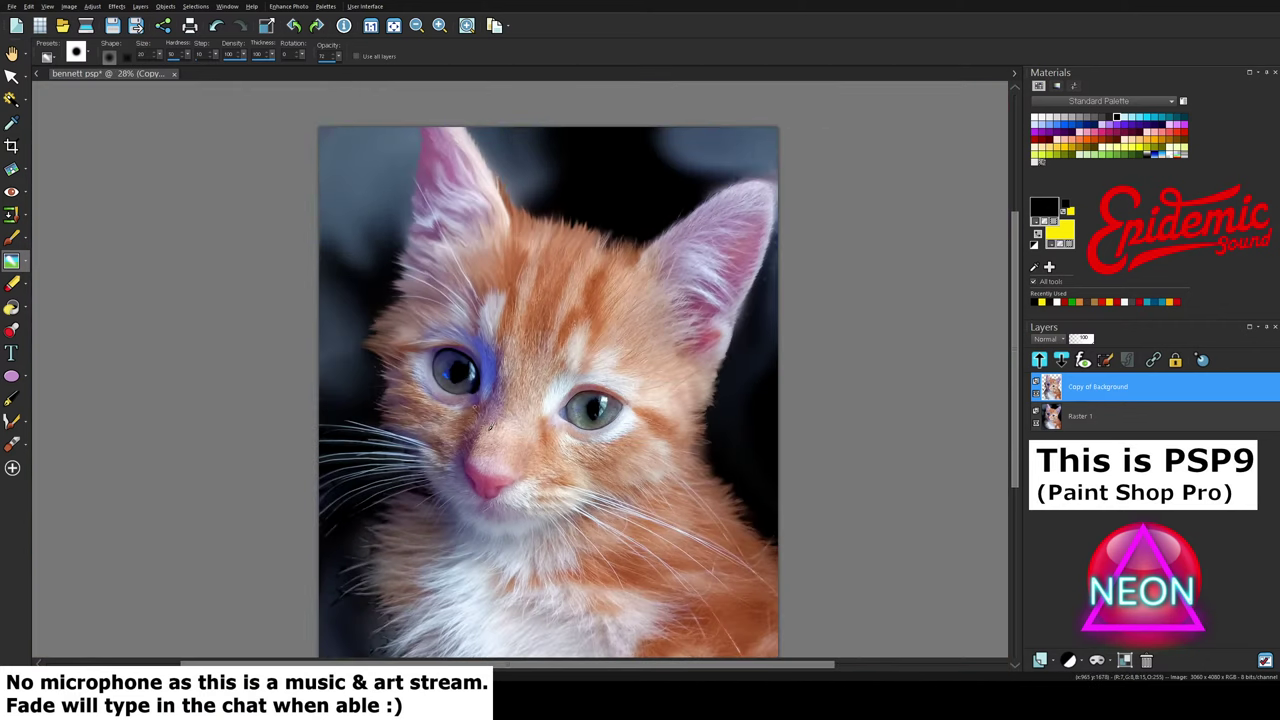
scroll(490, 411, down, 1)
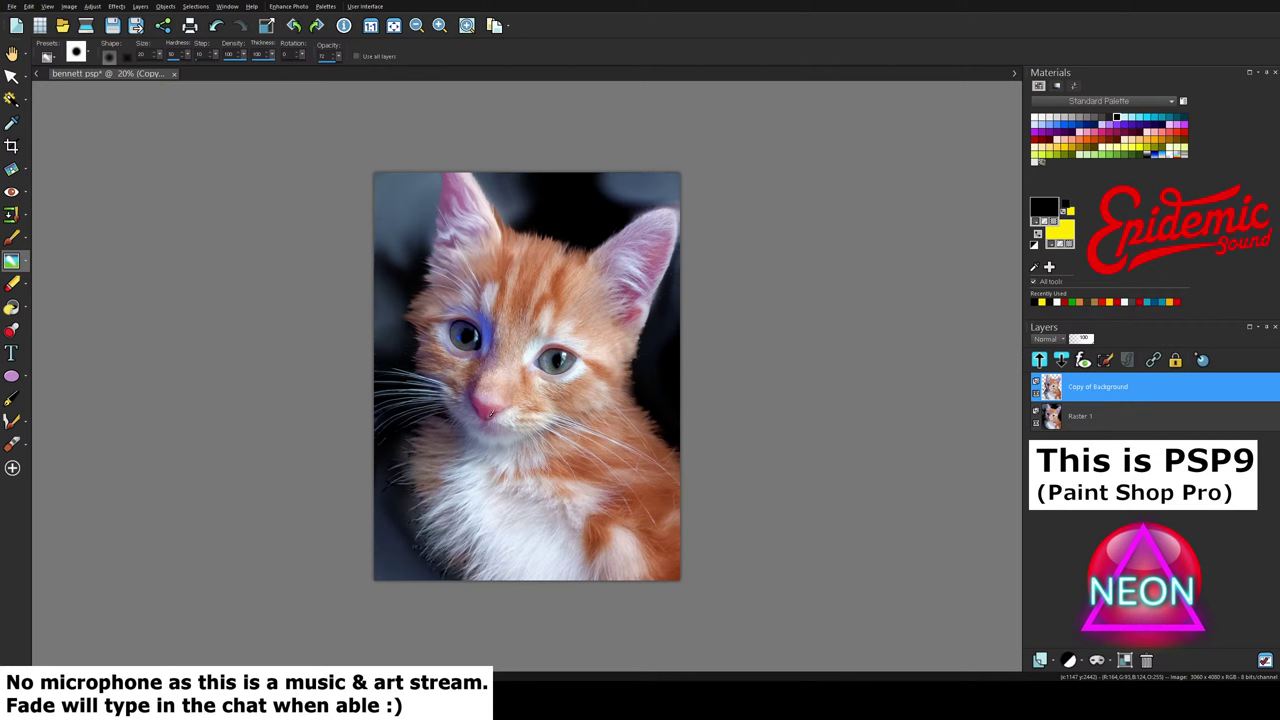
scroll(467, 310, up, 6)
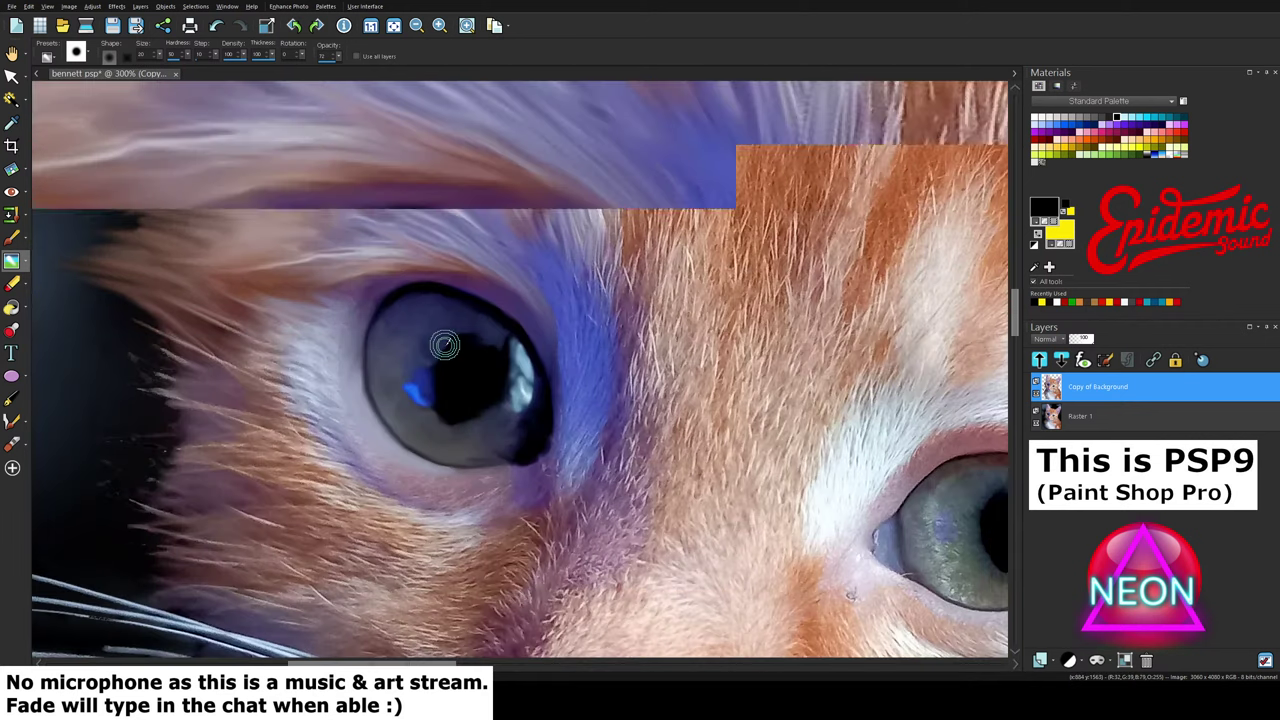
scroll(444, 333, up, 4)
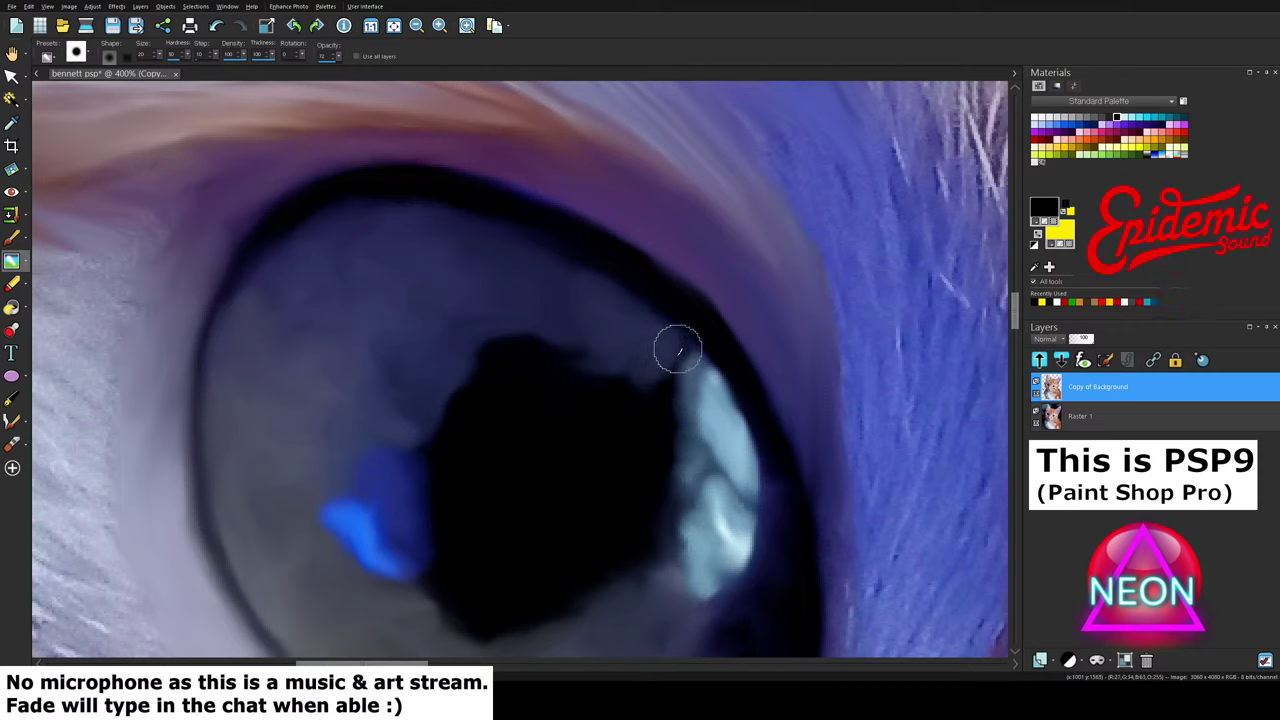
mouse_move(664, 375)
mouse_down()
mouse_move(538, 331)
mouse_move(458, 359)
mouse_move(459, 334)
mouse_move(452, 384)
mouse_move(460, 369)
mouse_move(424, 433)
mouse_move(472, 330)
mouse_move(528, 330)
mouse_move(570, 350)
mouse_move(488, 338)
mouse_move(456, 359)
mouse_move(488, 343)
mouse_move(542, 345)
mouse_move(592, 370)
mouse_move(472, 338)
mouse_move(442, 403)
mouse_move(435, 389)
mouse_move(470, 348)
mouse_up()
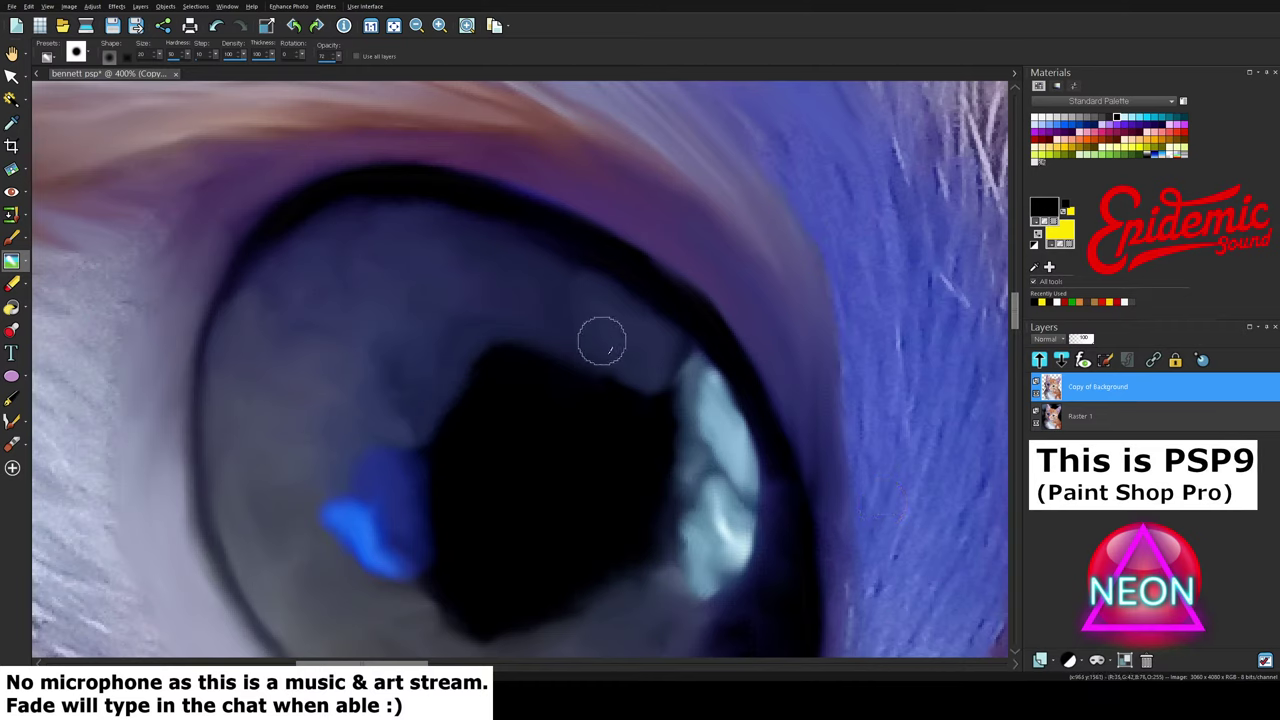
mouse_move(600, 341)
mouse_down()
mouse_move(628, 375)
mouse_move(606, 365)
mouse_move(652, 381)
mouse_up()
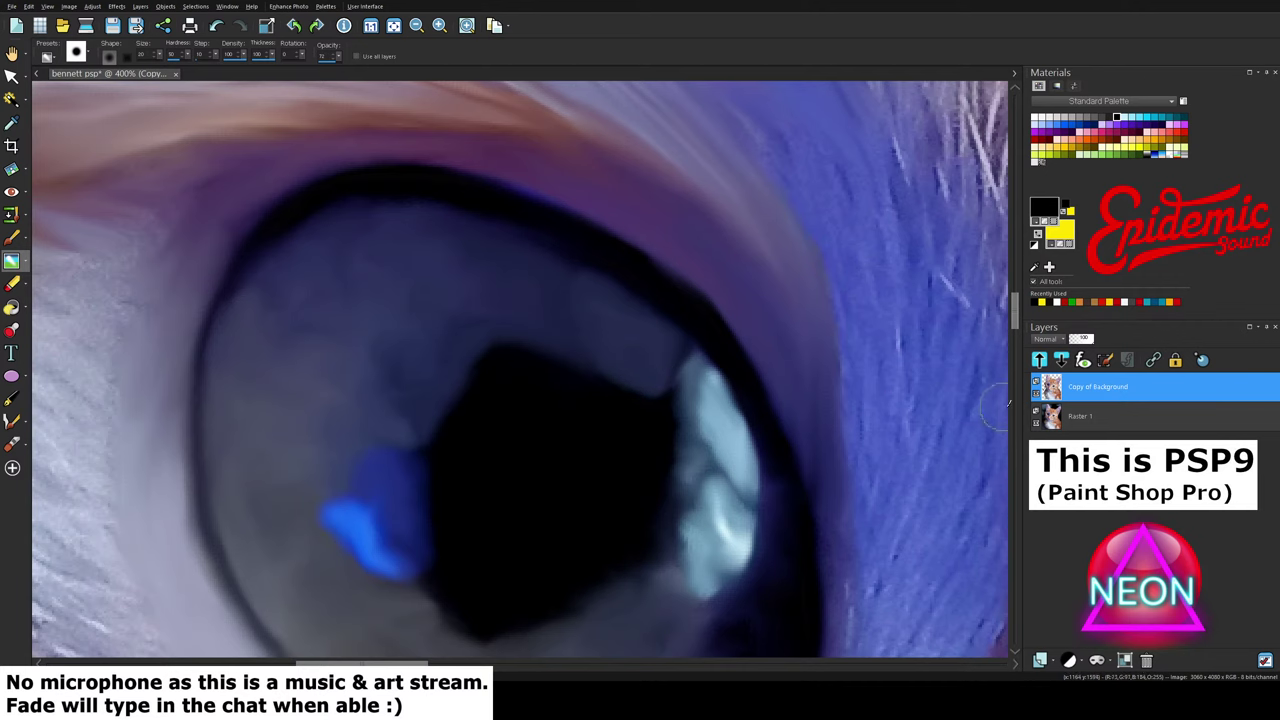
scroll(1020, 322, down, 3)
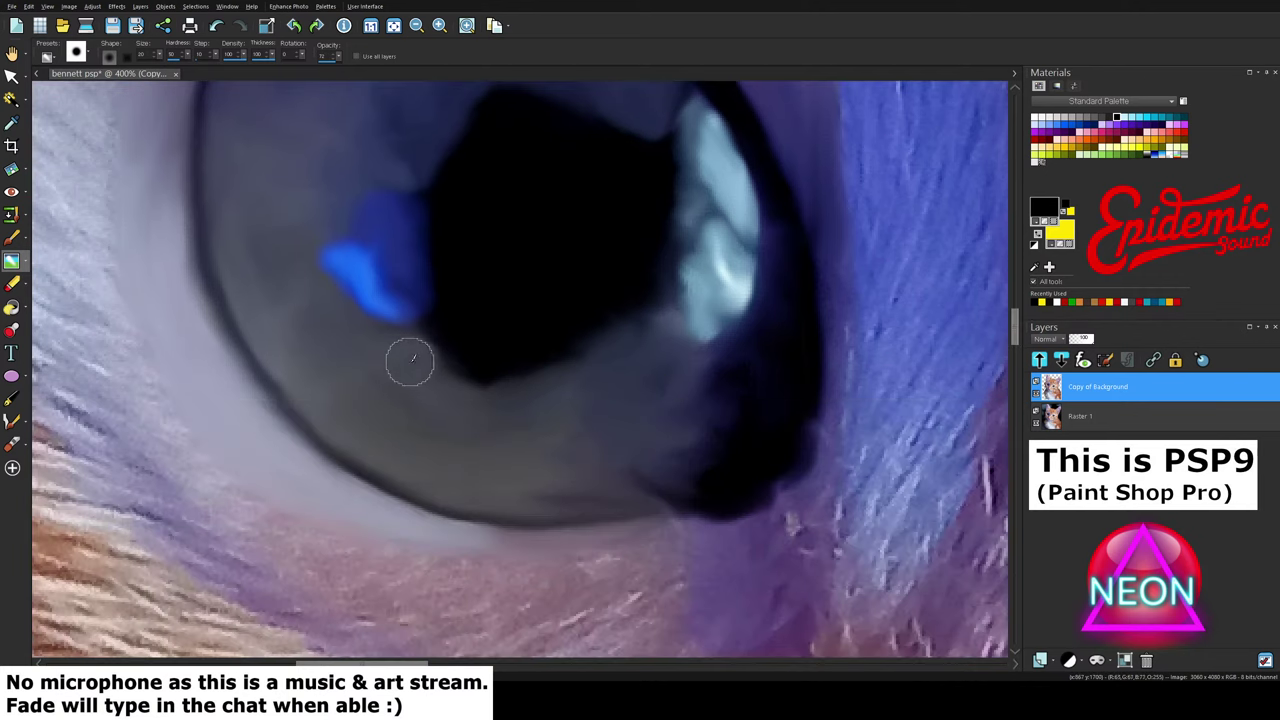
mouse_move(446, 376)
mouse_down()
mouse_move(518, 390)
mouse_move(438, 376)
mouse_move(506, 389)
mouse_move(550, 380)
mouse_move(622, 339)
mouse_move(503, 386)
mouse_move(636, 326)
mouse_move(530, 388)
mouse_move(568, 398)
mouse_move(622, 364)
mouse_up()
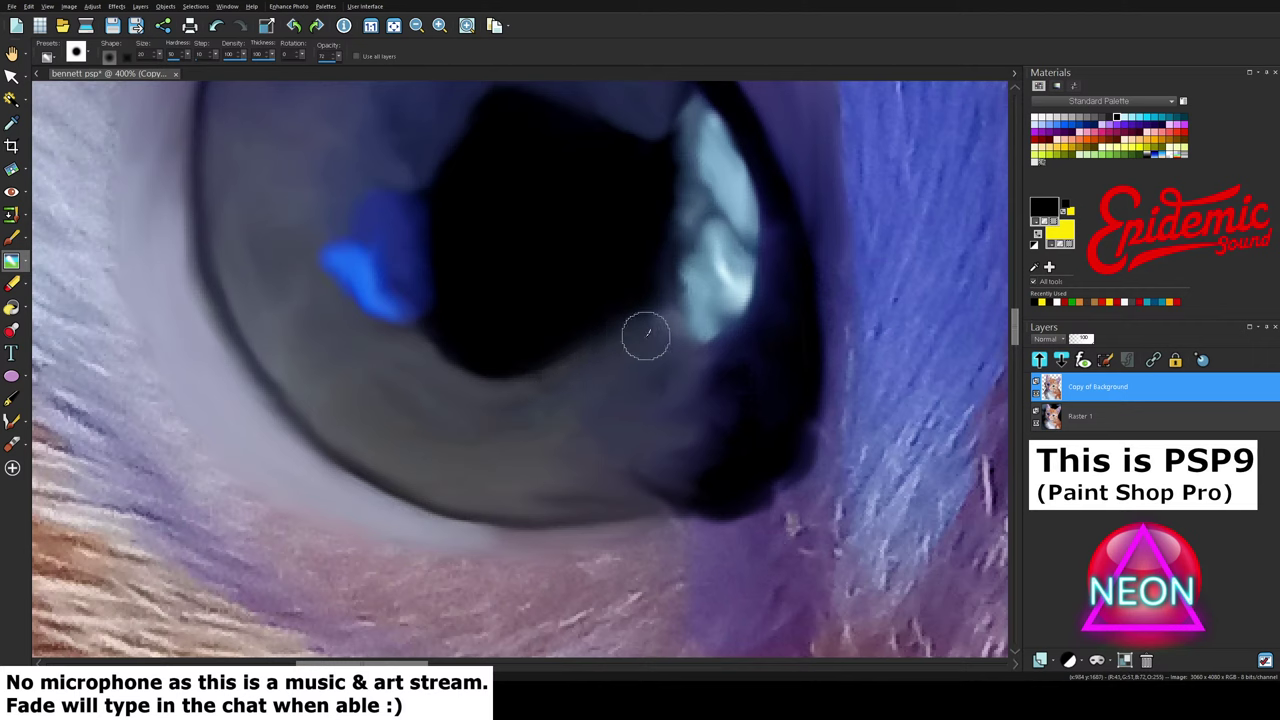
Step: Erase the stray hair specks in the dark area just outside the cheek beside the left-hand eye
scroll(569, 397, down, 4)
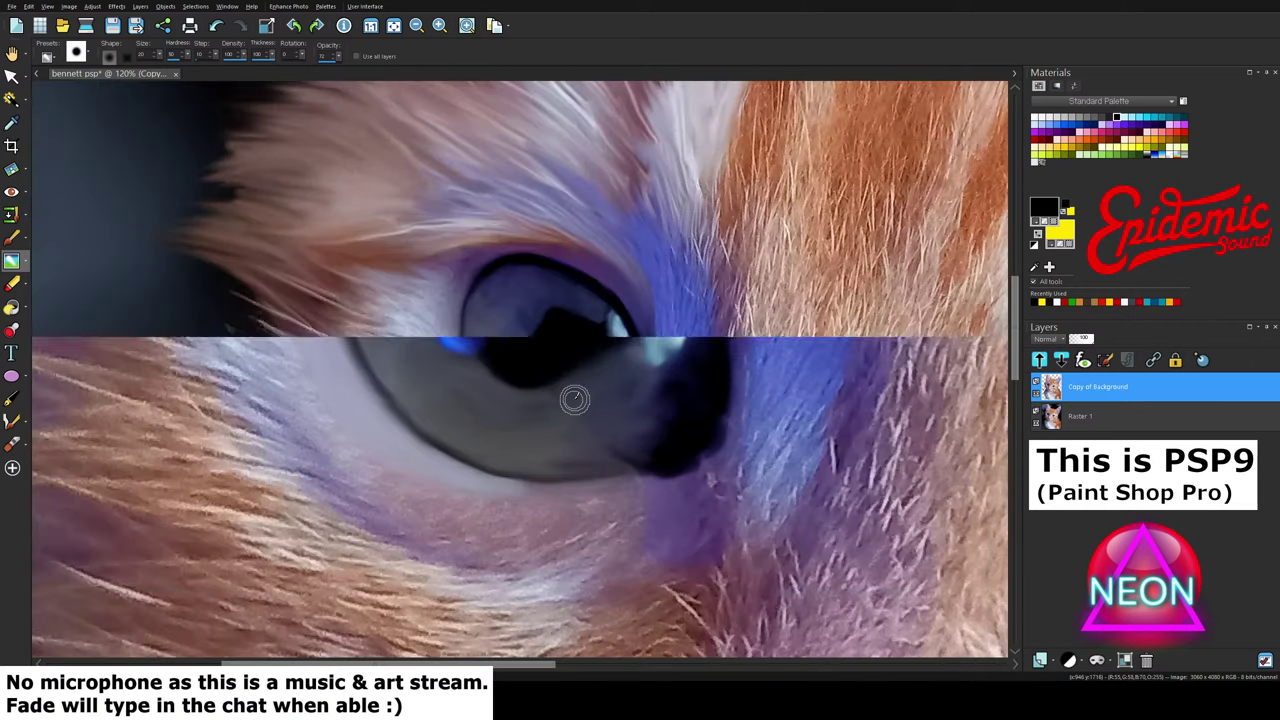
scroll(575, 399, down, 5)
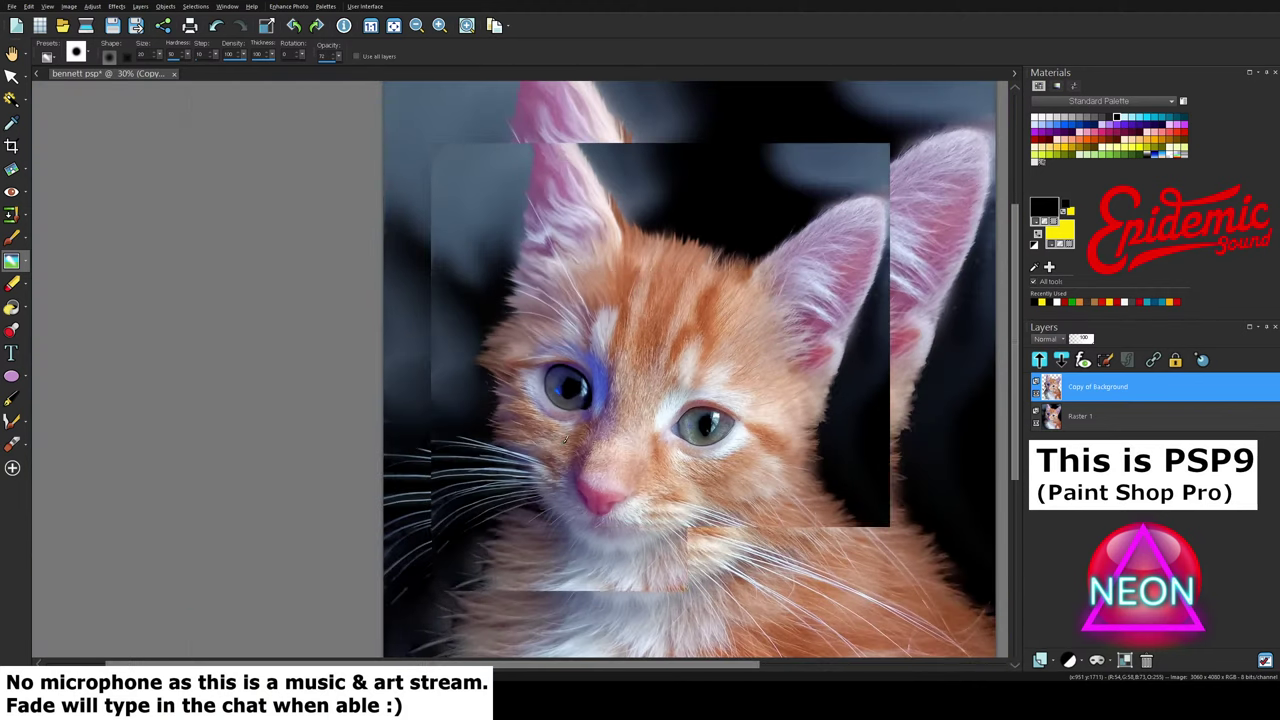
scroll(565, 440, down, 1)
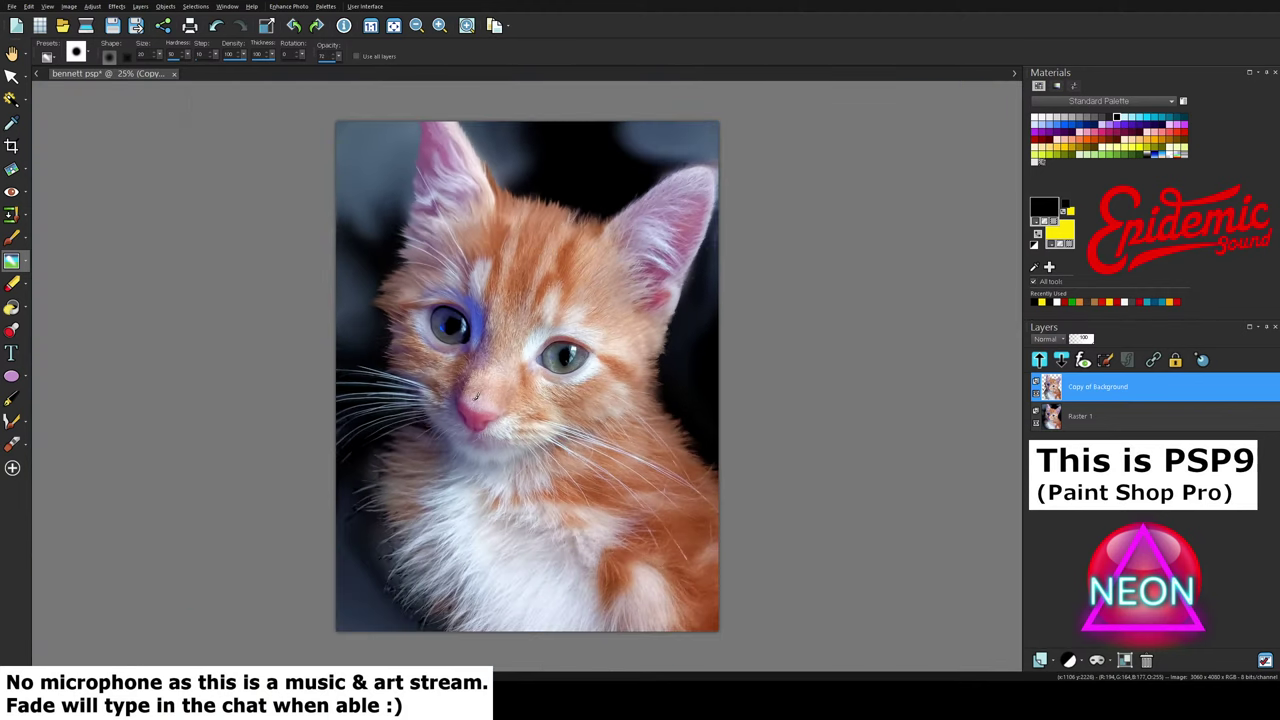
scroll(412, 311, up, 6)
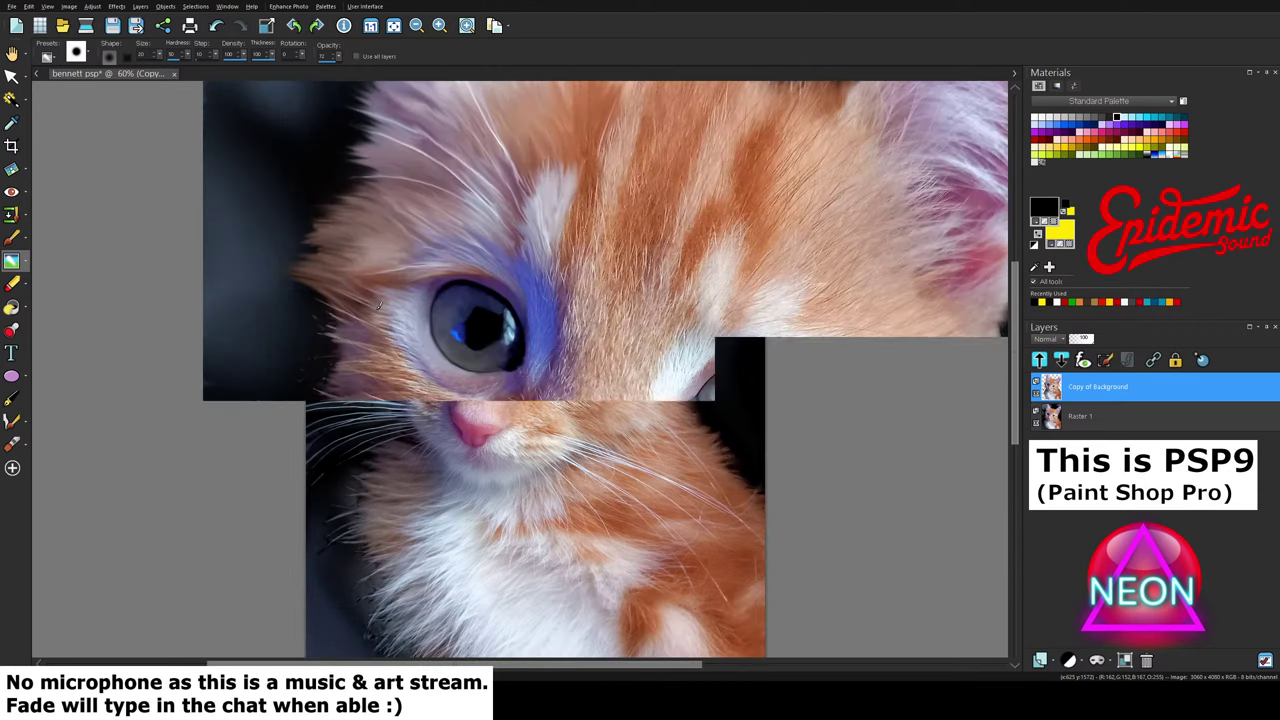
scroll(376, 314, down, 2)
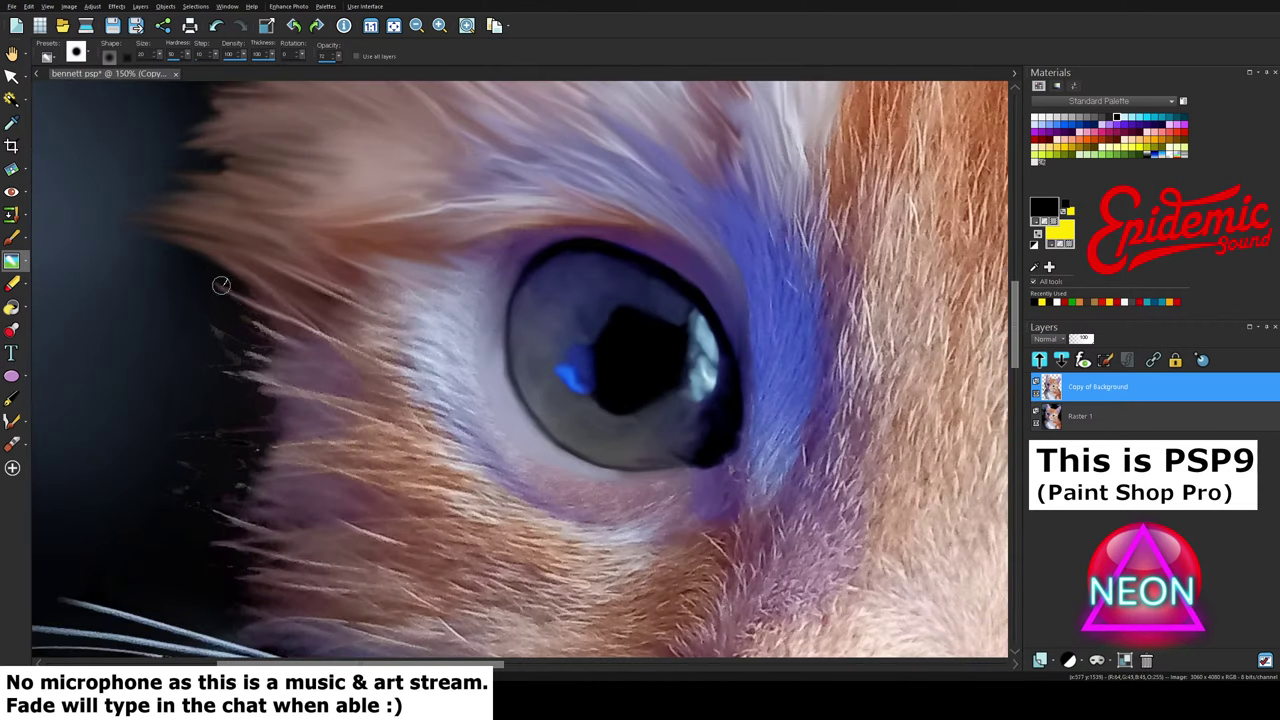
click(26, 284)
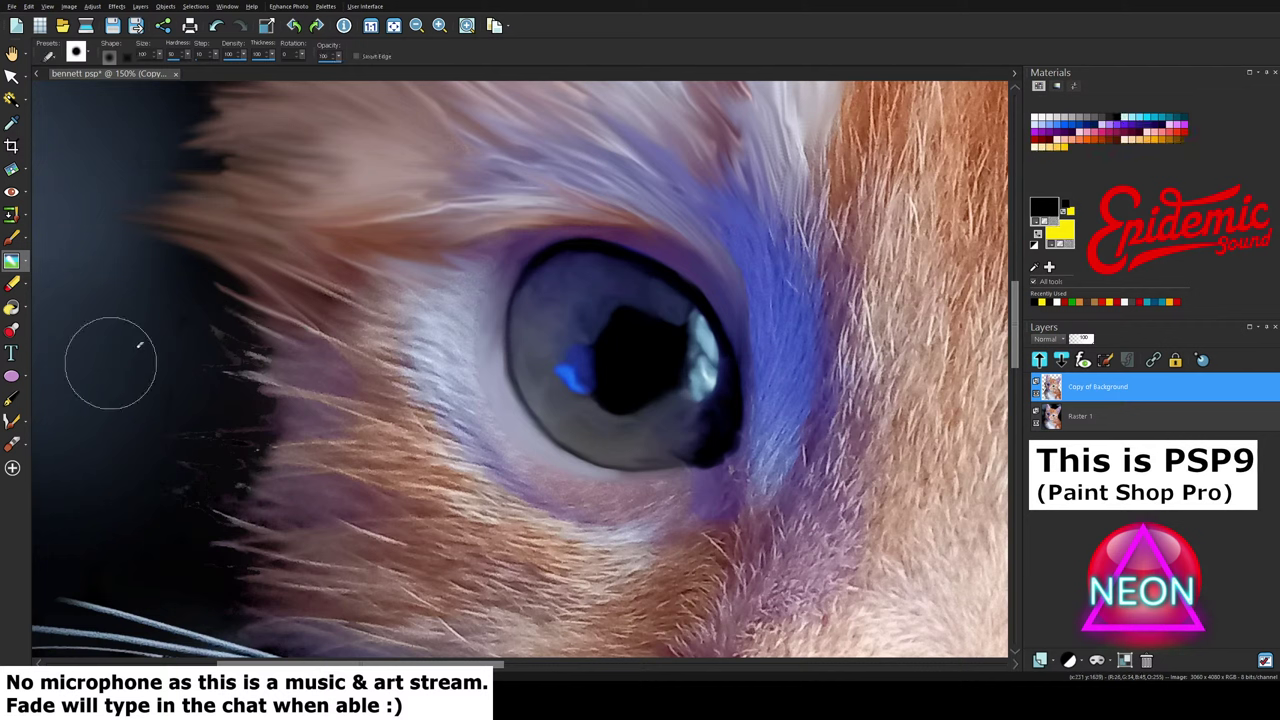
drag(171, 321, 161, 390)
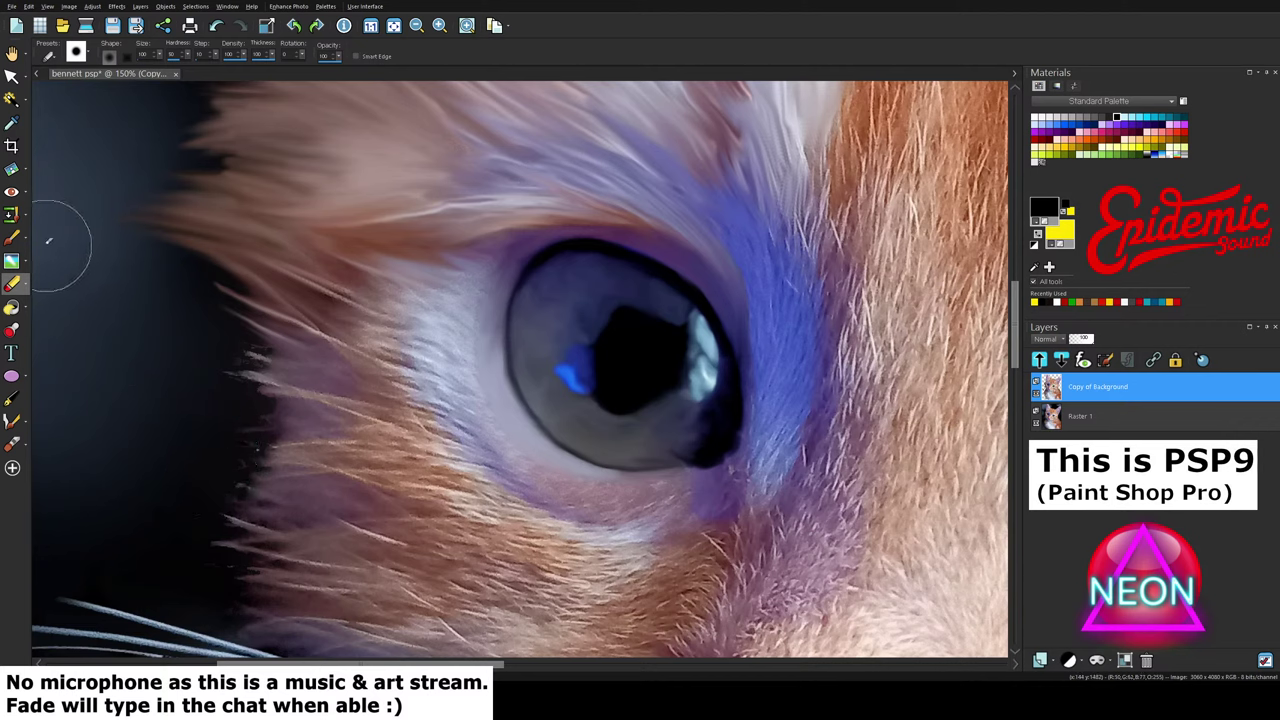
Step: Smudge the cheek fur level with the left-hand eye outward over the dark backdrop to form soft tufts
click(11, 261)
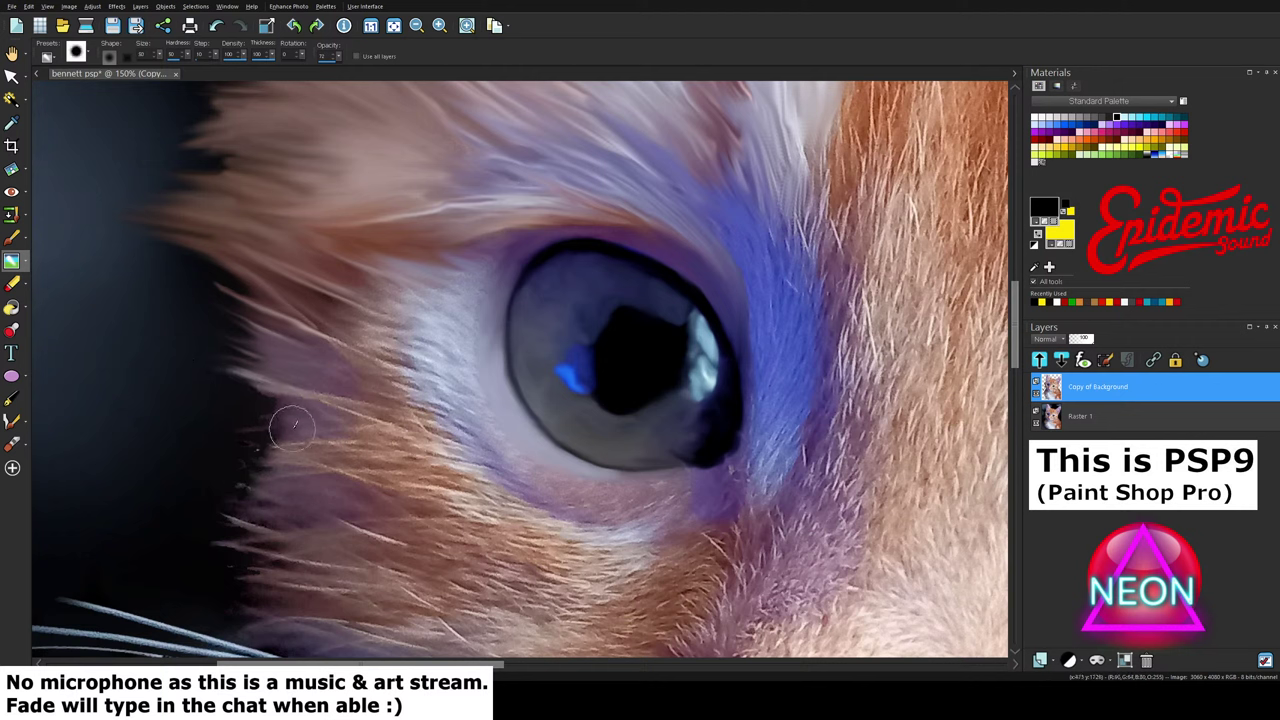
mouse_move(329, 421)
mouse_down()
mouse_move(250, 410)
mouse_move(243, 400)
mouse_move(290, 403)
mouse_move(254, 394)
mouse_up()
drag(345, 399, 251, 371)
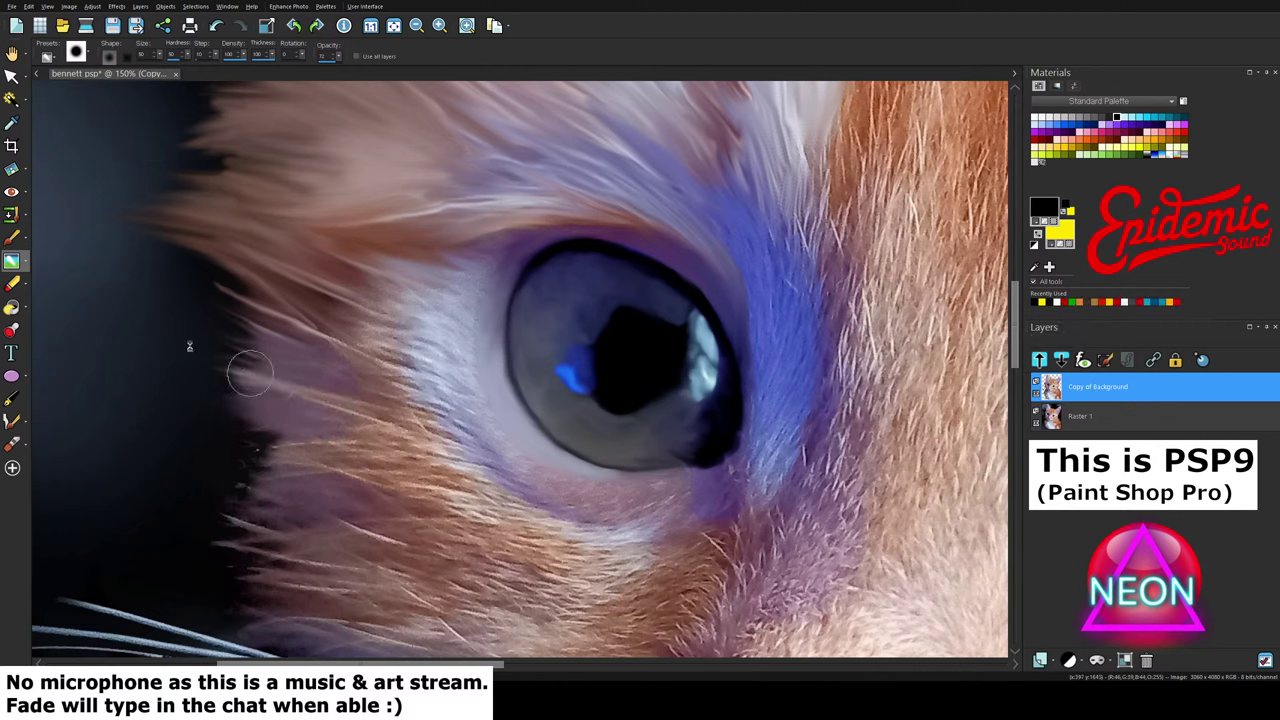
mouse_move(335, 457)
mouse_down()
mouse_move(209, 435)
mouse_move(334, 470)
mouse_move(238, 465)
mouse_up()
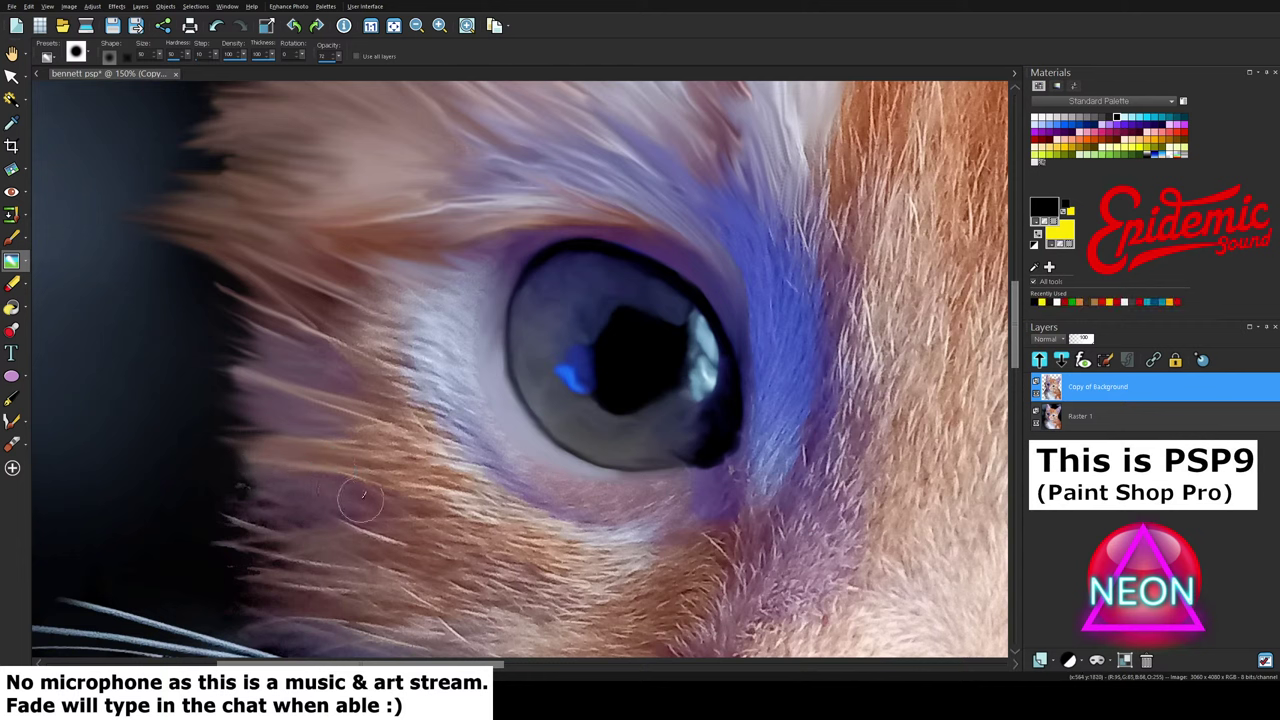
mouse_move(355, 500)
mouse_down()
mouse_move(237, 485)
mouse_move(352, 514)
mouse_move(190, 493)
mouse_up()
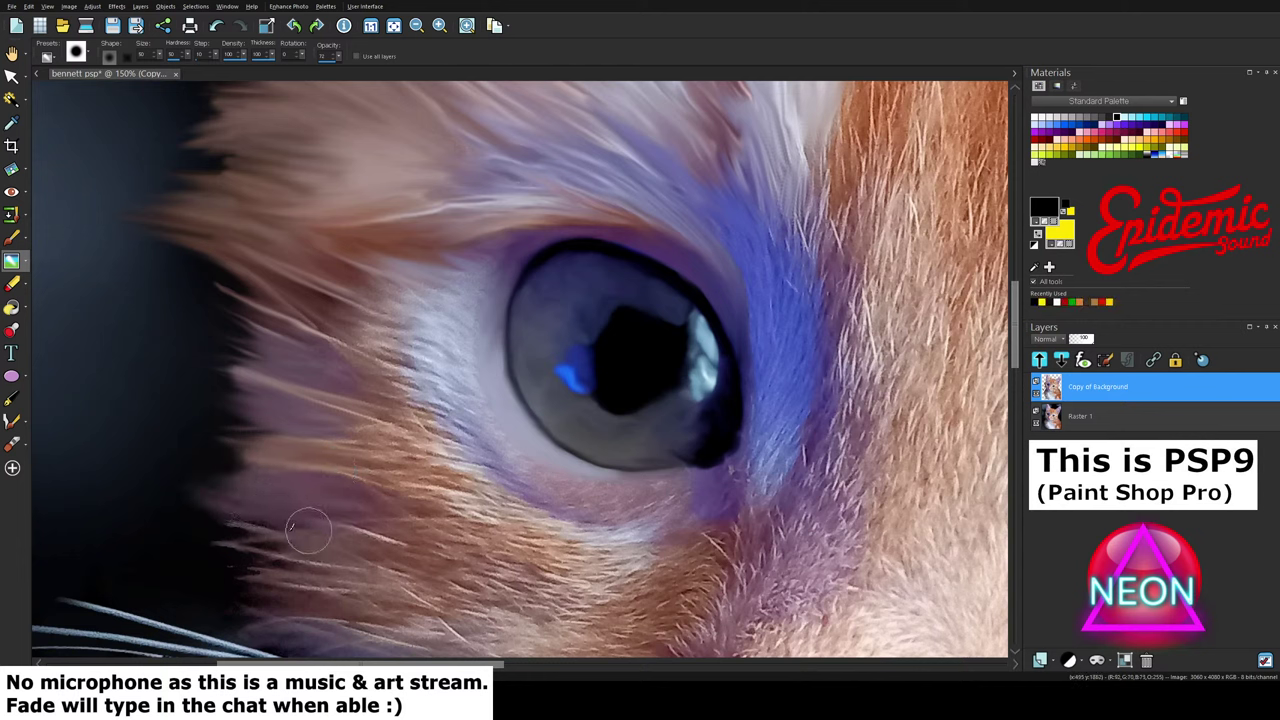
Step: Smudge the lower cheek edge, from the purple patch down to the whiskers, outward into soft strands
drag(308, 531, 228, 524)
drag(343, 556, 228, 543)
drag(384, 544, 324, 529)
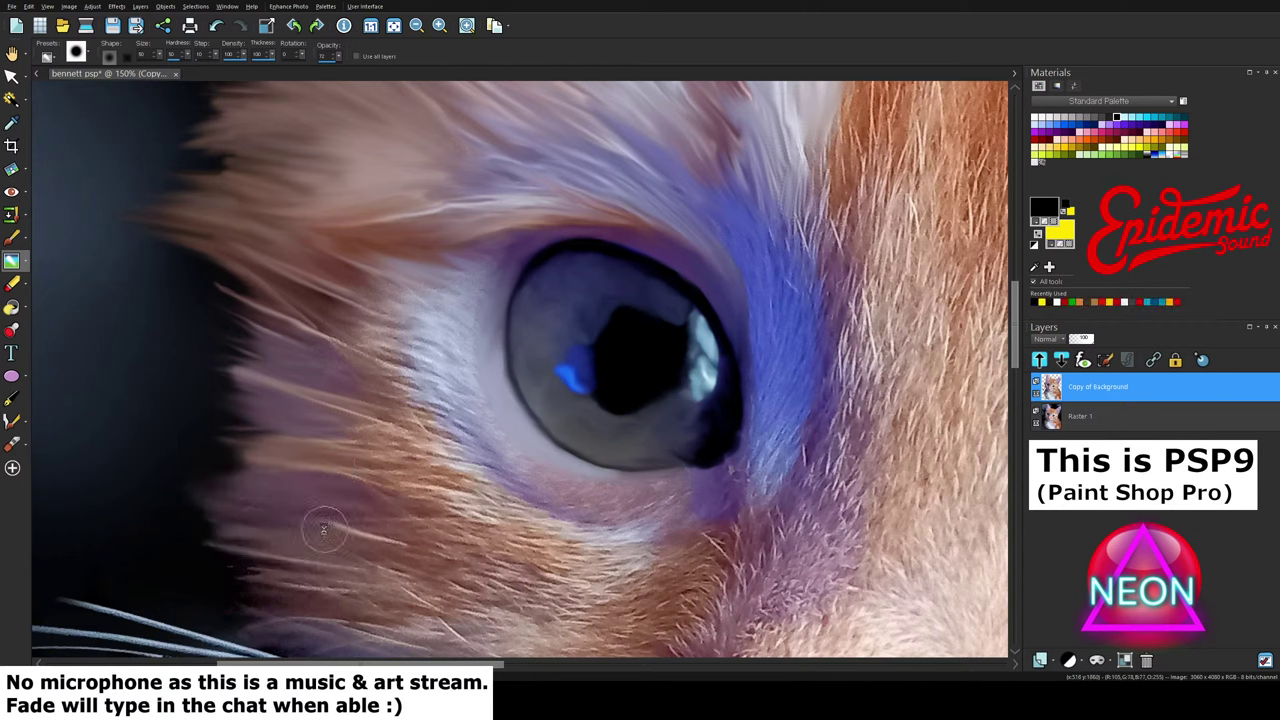
drag(352, 581, 238, 560)
mouse_move(347, 609)
mouse_down()
mouse_move(237, 584)
mouse_move(326, 619)
mouse_move(240, 604)
mouse_up()
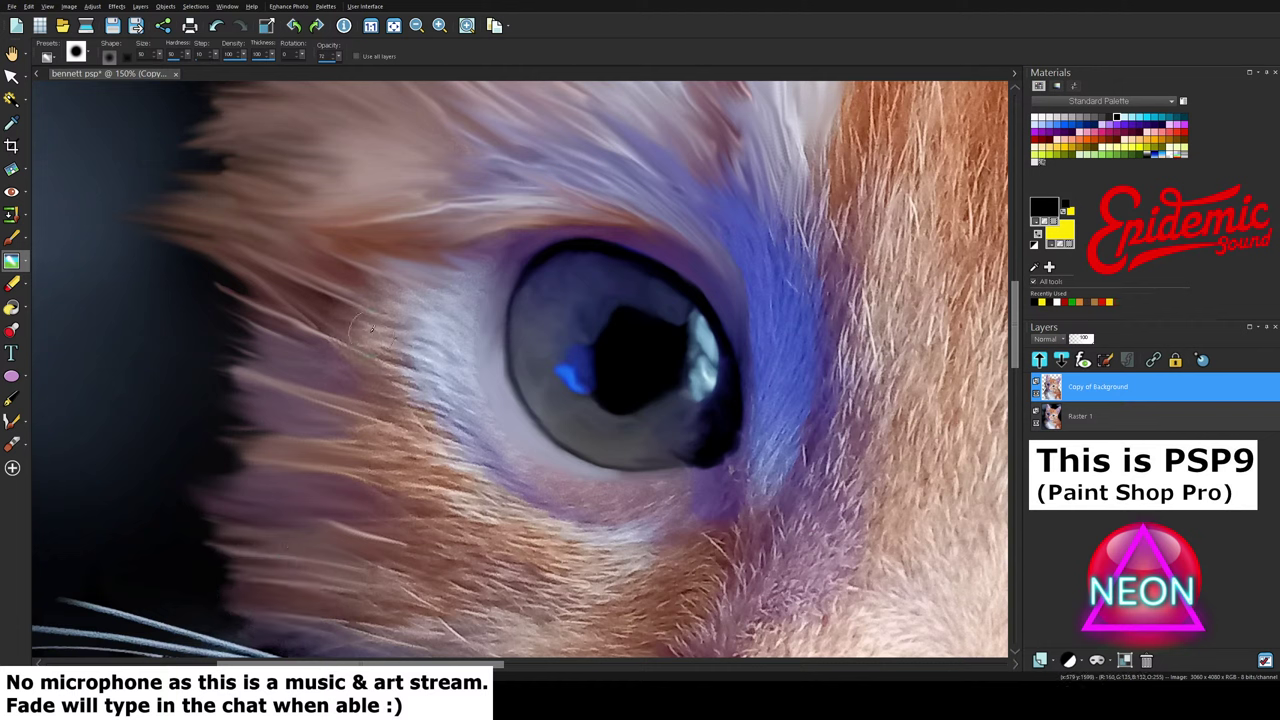
Step: Smudge the brown hairs and white patch beside the left-hand eye's outer corner outward toward the cheek
drag(372, 329, 300, 300)
drag(386, 296, 347, 278)
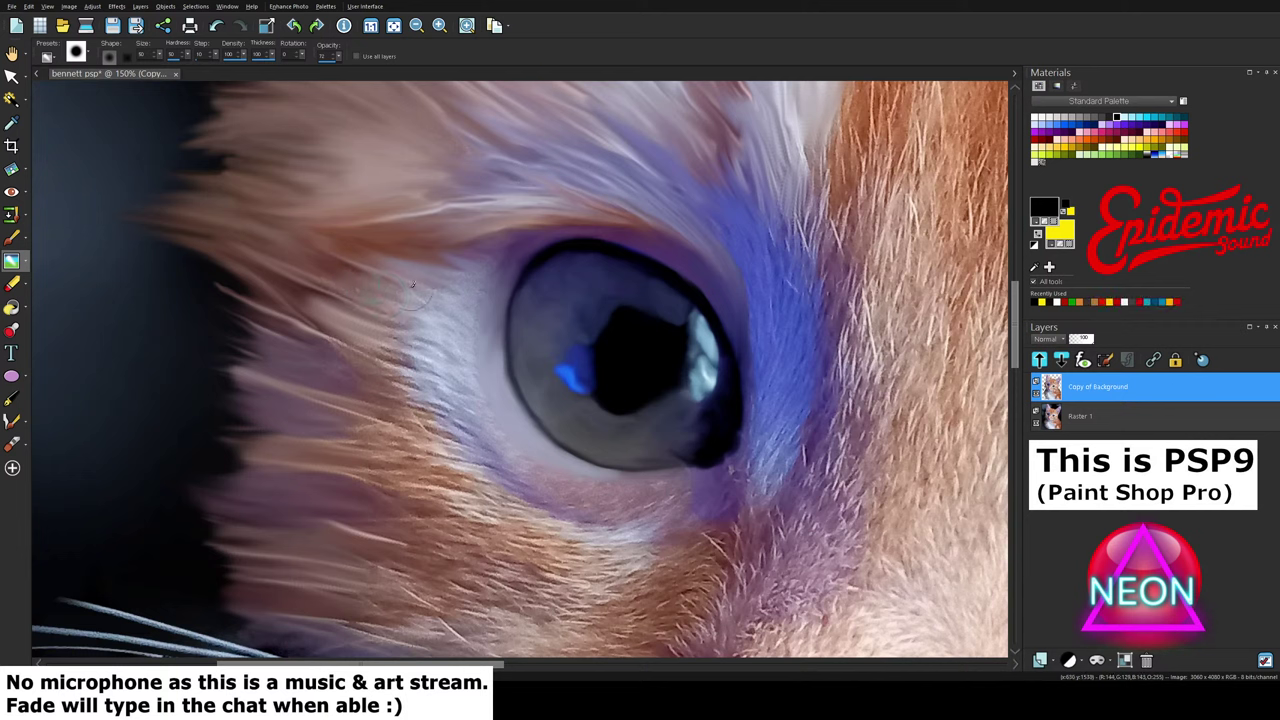
mouse_move(432, 297)
mouse_down()
mouse_move(403, 287)
mouse_move(426, 313)
mouse_move(401, 311)
mouse_move(428, 314)
mouse_move(456, 291)
mouse_move(438, 288)
mouse_move(471, 278)
mouse_move(457, 273)
mouse_move(467, 286)
mouse_move(450, 322)
mouse_move(425, 307)
mouse_move(428, 327)
mouse_move(409, 340)
mouse_move(437, 352)
mouse_move(400, 334)
mouse_move(417, 363)
mouse_move(300, 332)
mouse_up()
mouse_move(436, 395)
mouse_down()
mouse_move(388, 375)
mouse_move(390, 397)
mouse_up()
drag(447, 451, 312, 391)
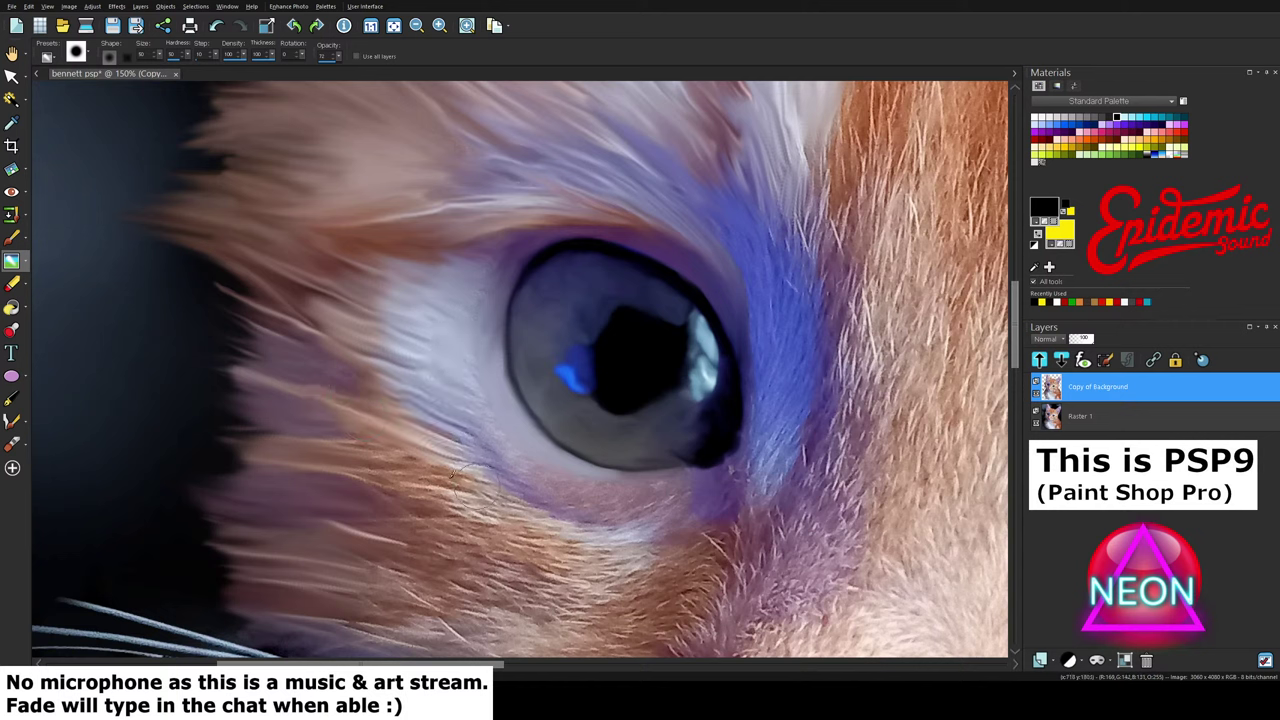
Step: Smudge the orange and purple fur below the left-hand eye's outer corner toward the cheek, and smooth the adjoining lower lid
drag(451, 476, 326, 420)
drag(474, 499, 337, 451)
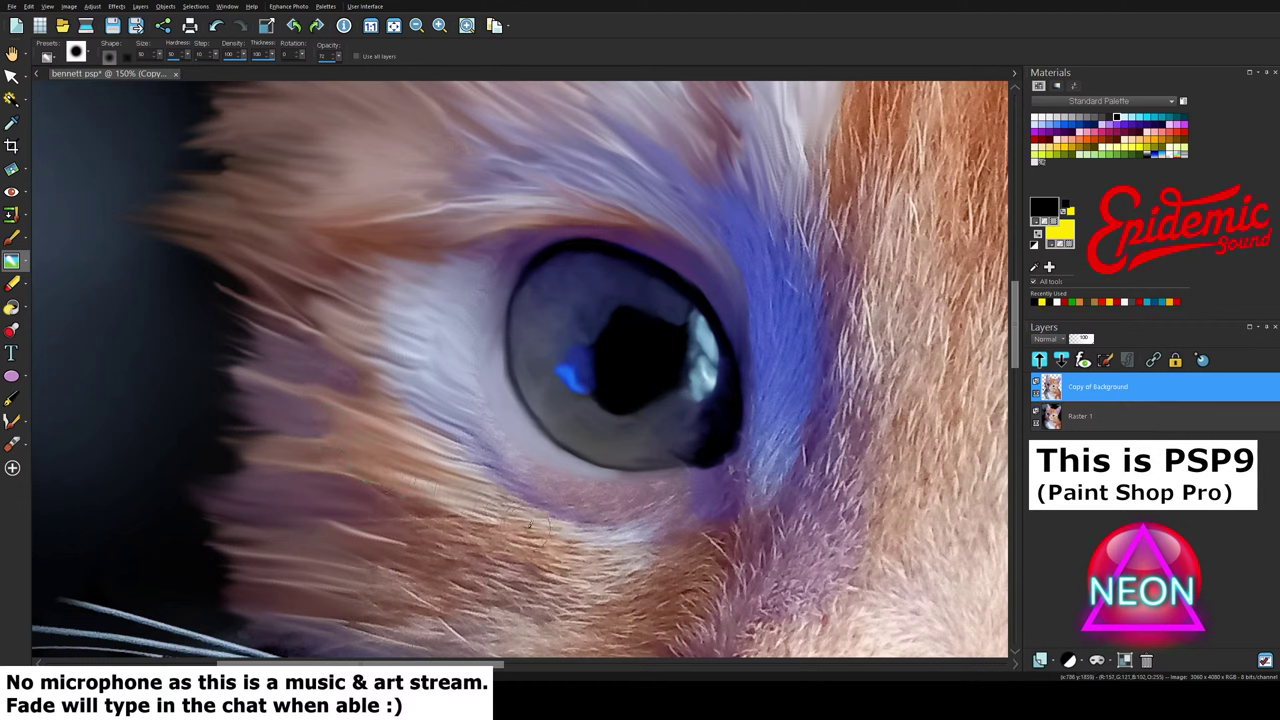
drag(530, 525, 430, 488)
mouse_move(535, 486)
mouse_down()
mouse_move(477, 455)
mouse_move(506, 455)
mouse_move(480, 433)
mouse_move(452, 423)
mouse_move(474, 455)
mouse_move(433, 439)
mouse_up()
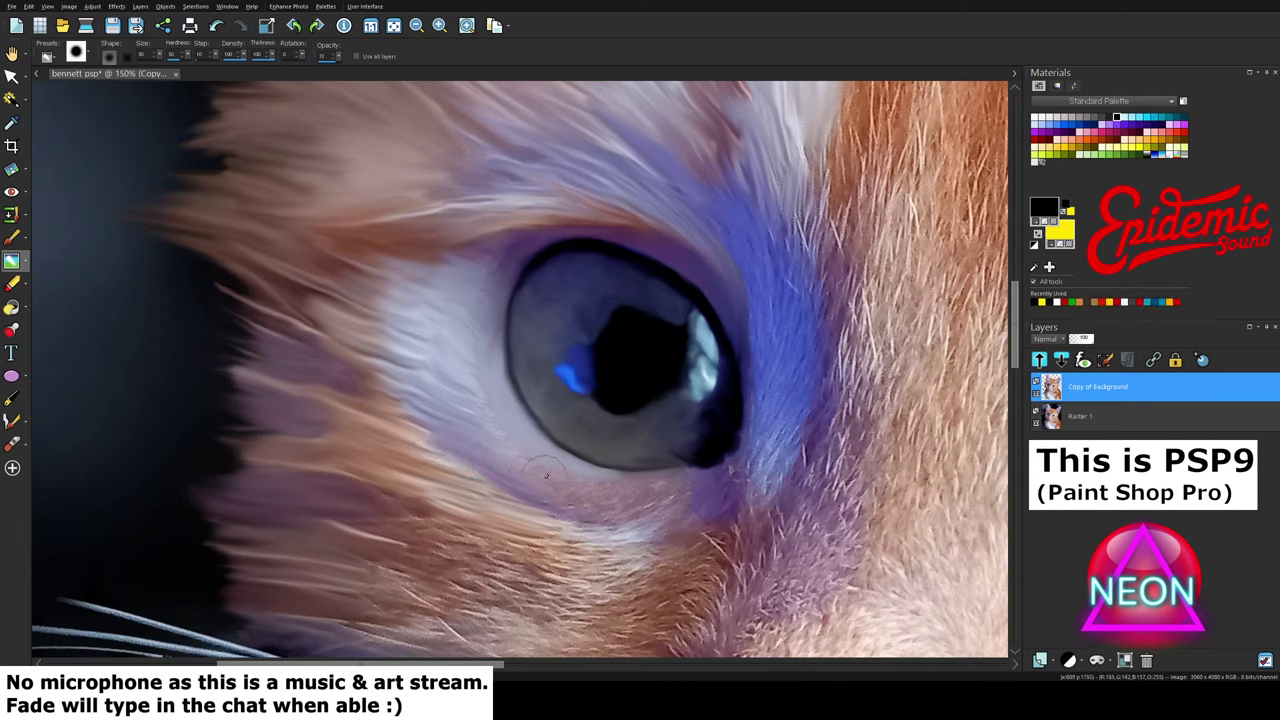
mouse_move(537, 462)
mouse_down()
mouse_move(499, 443)
mouse_move(468, 400)
mouse_move(469, 375)
mouse_up()
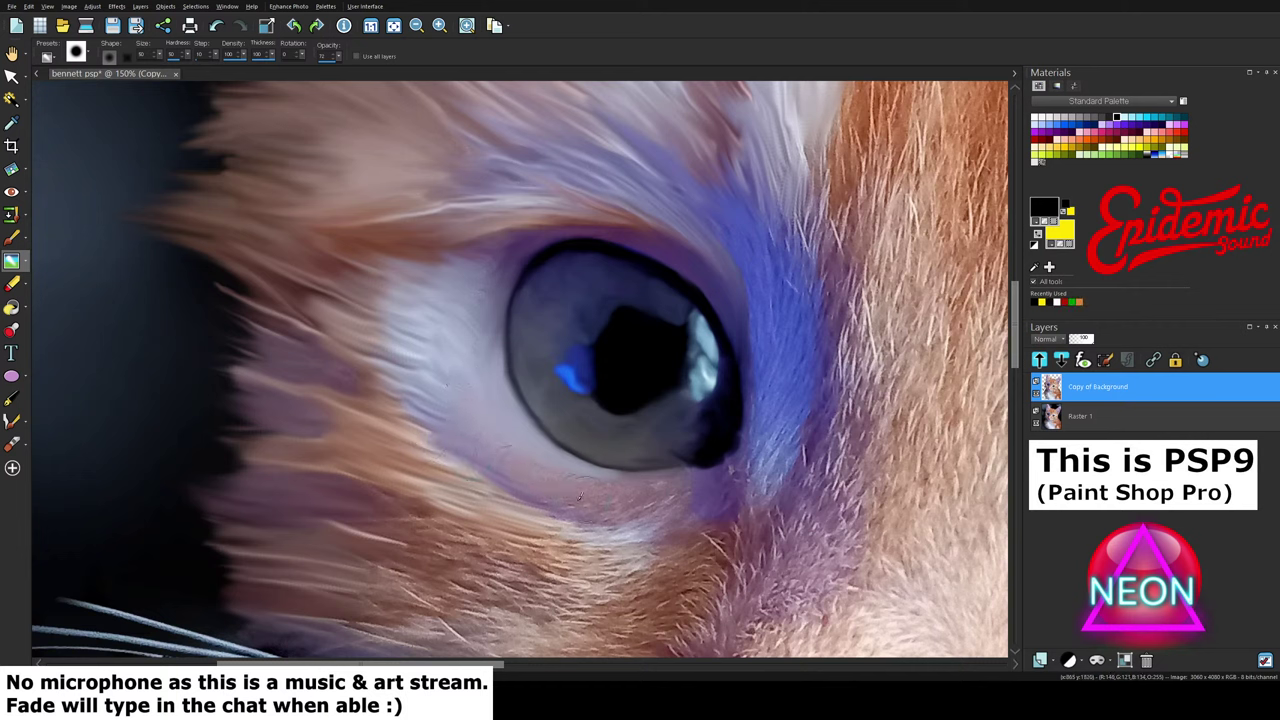
Step: Smudge the pink skin of the left-hand eye's lower lid smooth and blend its pale rim toward the outer cheek
mouse_move(578, 497)
mouse_down()
mouse_move(488, 467)
mouse_move(625, 502)
mouse_move(555, 495)
mouse_move(647, 500)
mouse_move(572, 508)
mouse_up()
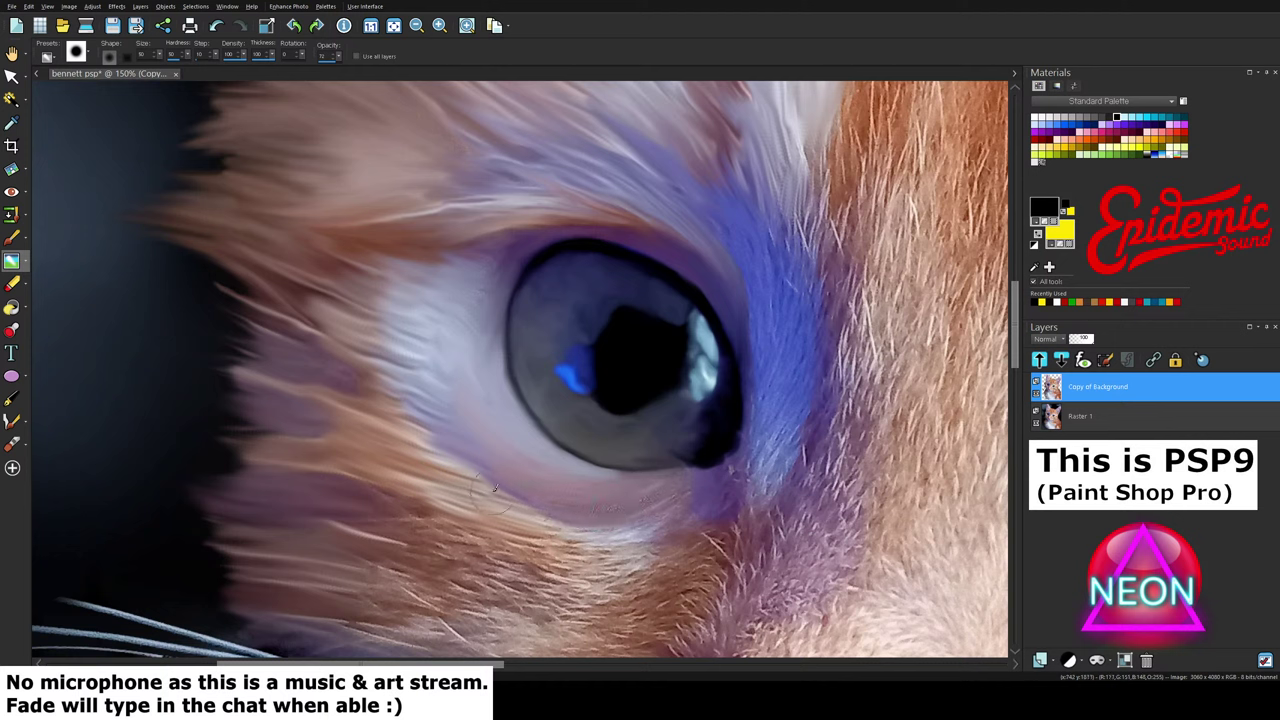
mouse_move(618, 533)
mouse_down()
mouse_move(563, 528)
mouse_move(447, 495)
mouse_up()
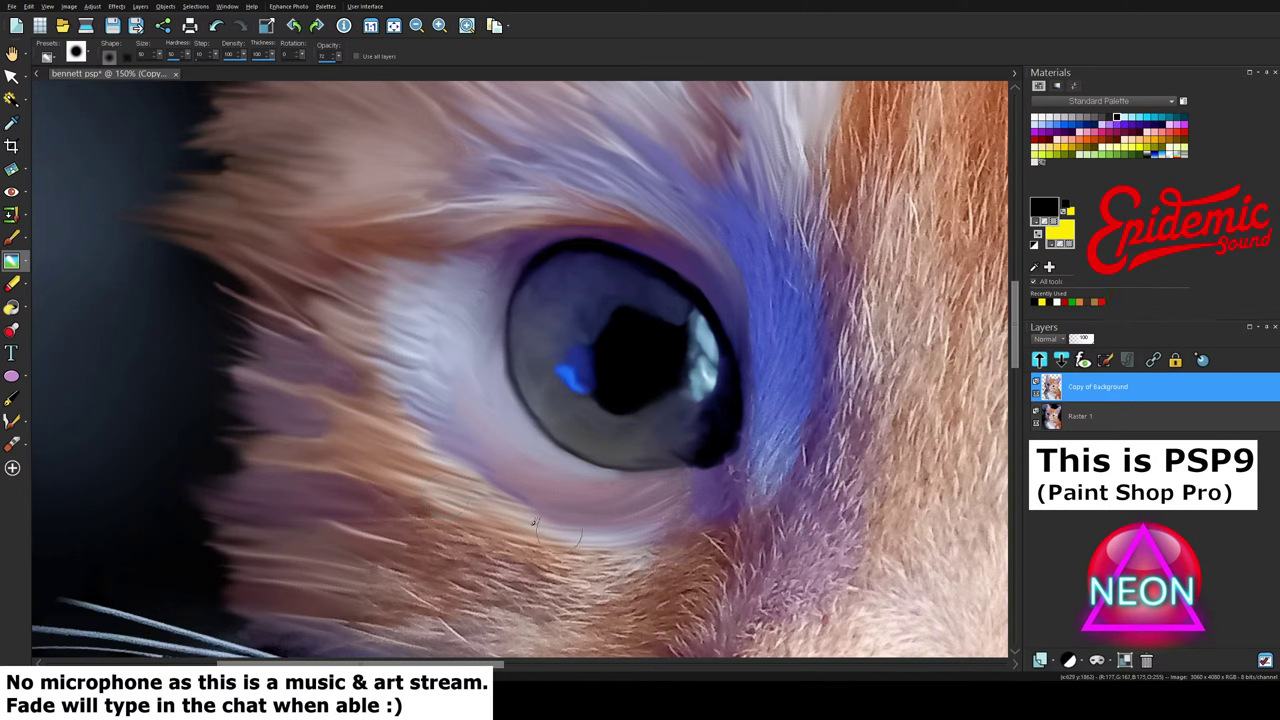
drag(534, 521, 386, 473)
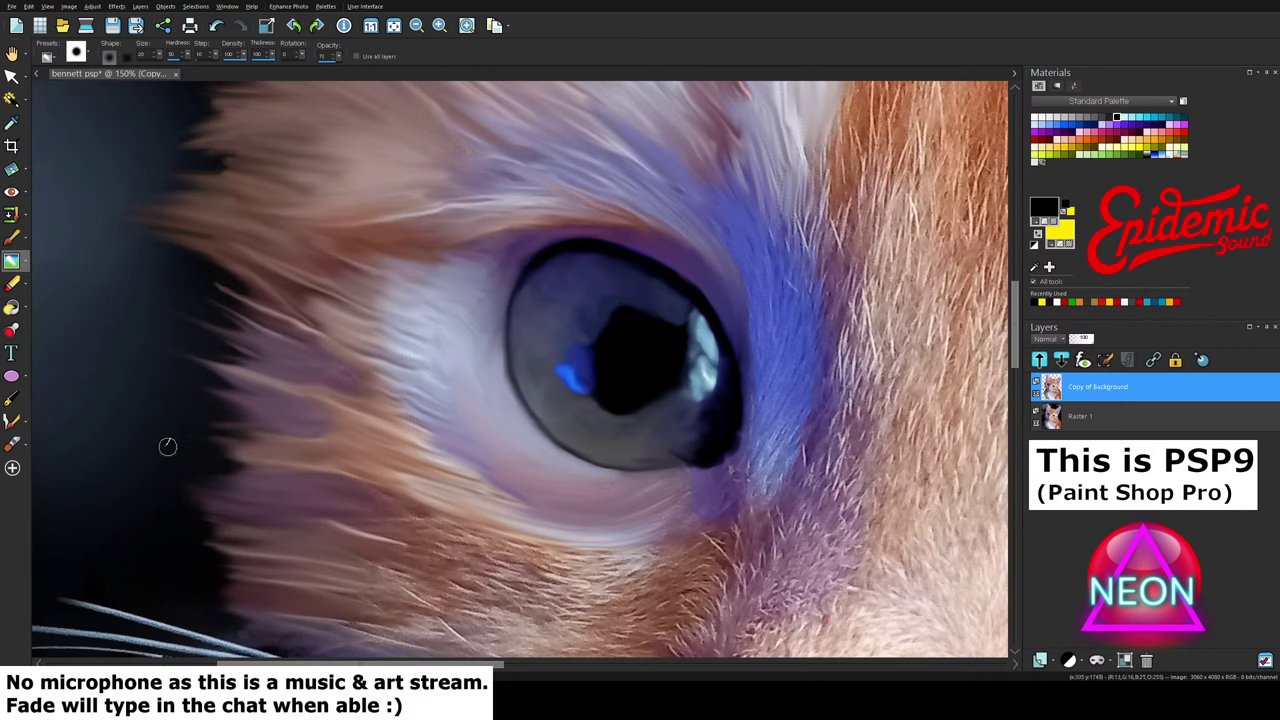
Step: Smudge the lower part of the white patch beside the left-hand eye's outer corner outward into the orange cheek fur
drag(427, 402, 308, 364)
mouse_move(413, 389)
mouse_down()
mouse_move(302, 346)
mouse_move(307, 365)
mouse_up()
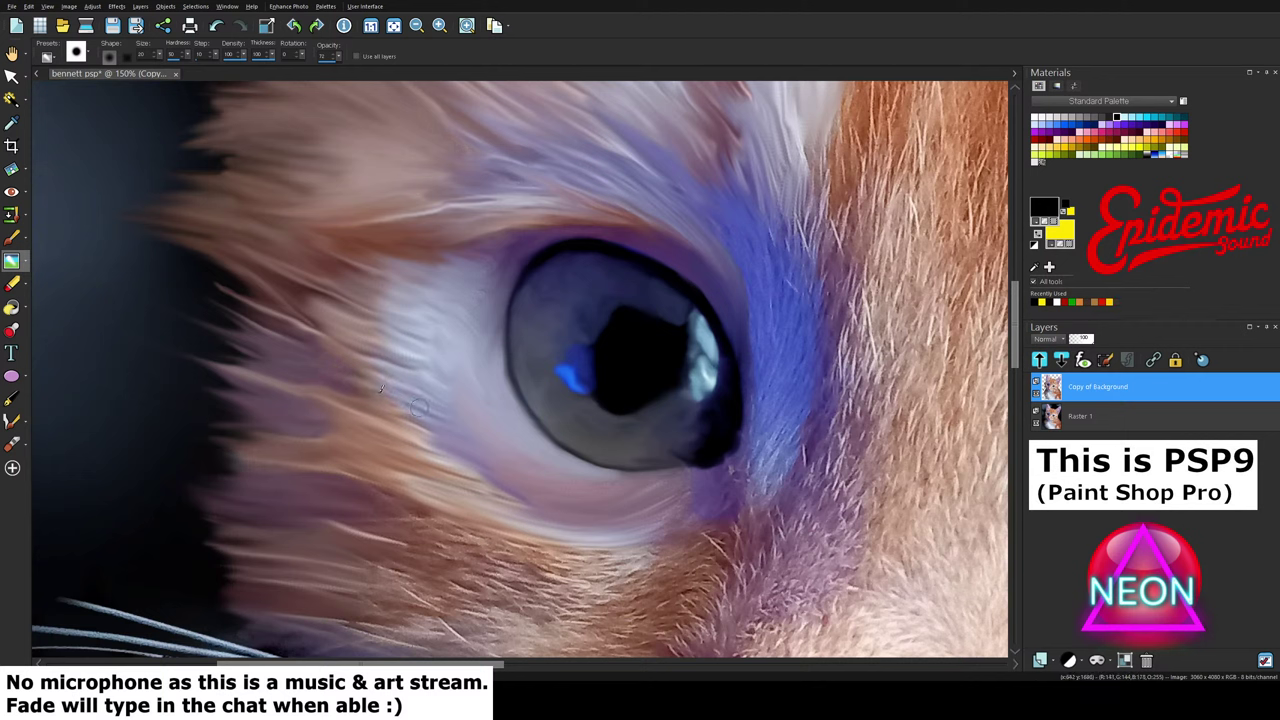
drag(404, 401, 308, 364)
drag(416, 370, 314, 318)
mouse_move(463, 451)
mouse_down()
mouse_move(397, 421)
mouse_move(408, 426)
mouse_up()
mouse_move(486, 436)
mouse_down()
mouse_move(433, 400)
mouse_move(486, 440)
mouse_move(424, 379)
mouse_move(483, 423)
mouse_move(429, 365)
mouse_move(491, 405)
mouse_up()
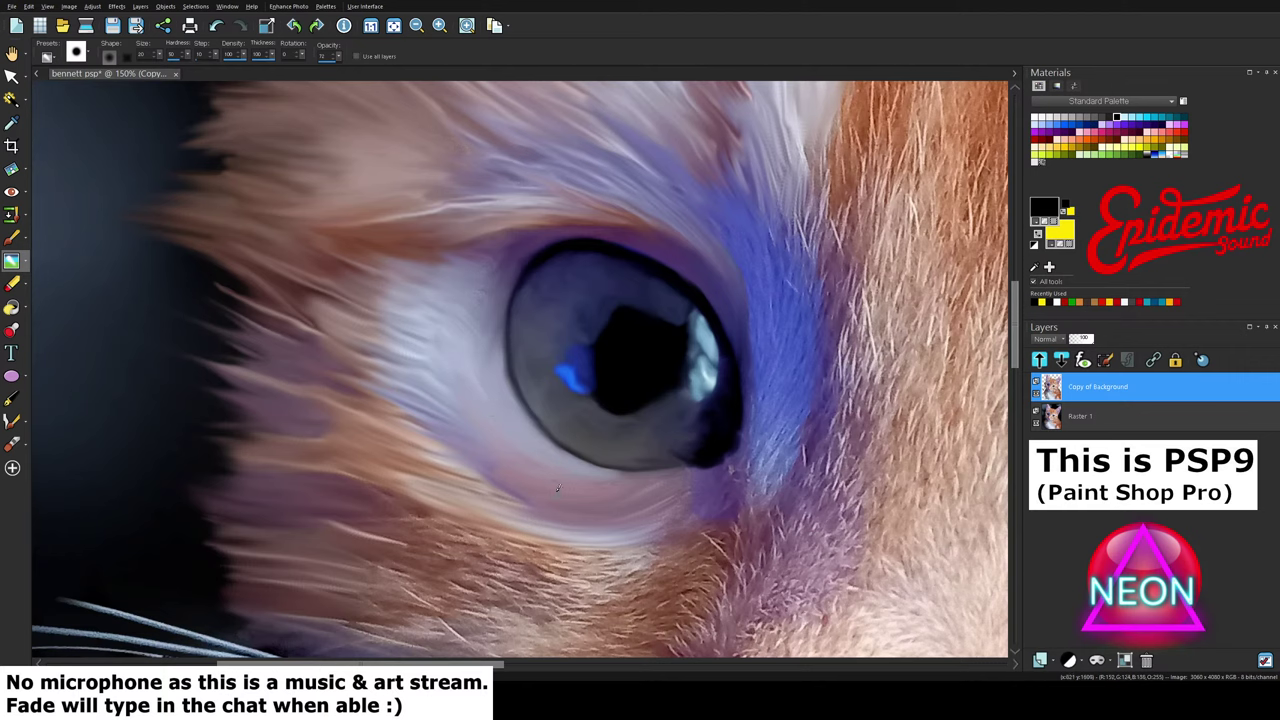
Step: Smooth the left-hand eye's lower lid along its curve and smudge the adjoining cheek strands outward over the purple patch
mouse_move(478, 424)
mouse_down()
mouse_move(520, 466)
mouse_move(628, 496)
mouse_move(591, 518)
mouse_move(668, 484)
mouse_move(612, 510)
mouse_up()
mouse_move(682, 487)
mouse_down()
mouse_move(524, 496)
mouse_move(560, 513)
mouse_move(446, 470)
mouse_up()
drag(520, 503, 427, 470)
mouse_move(547, 515)
mouse_down()
mouse_move(663, 536)
mouse_move(585, 533)
mouse_move(647, 534)
mouse_move(690, 511)
mouse_move(660, 516)
mouse_move(687, 500)
mouse_move(612, 522)
mouse_move(689, 499)
mouse_up()
drag(403, 482, 204, 439)
mouse_move(330, 460)
mouse_down()
mouse_move(240, 452)
mouse_move(203, 464)
mouse_up()
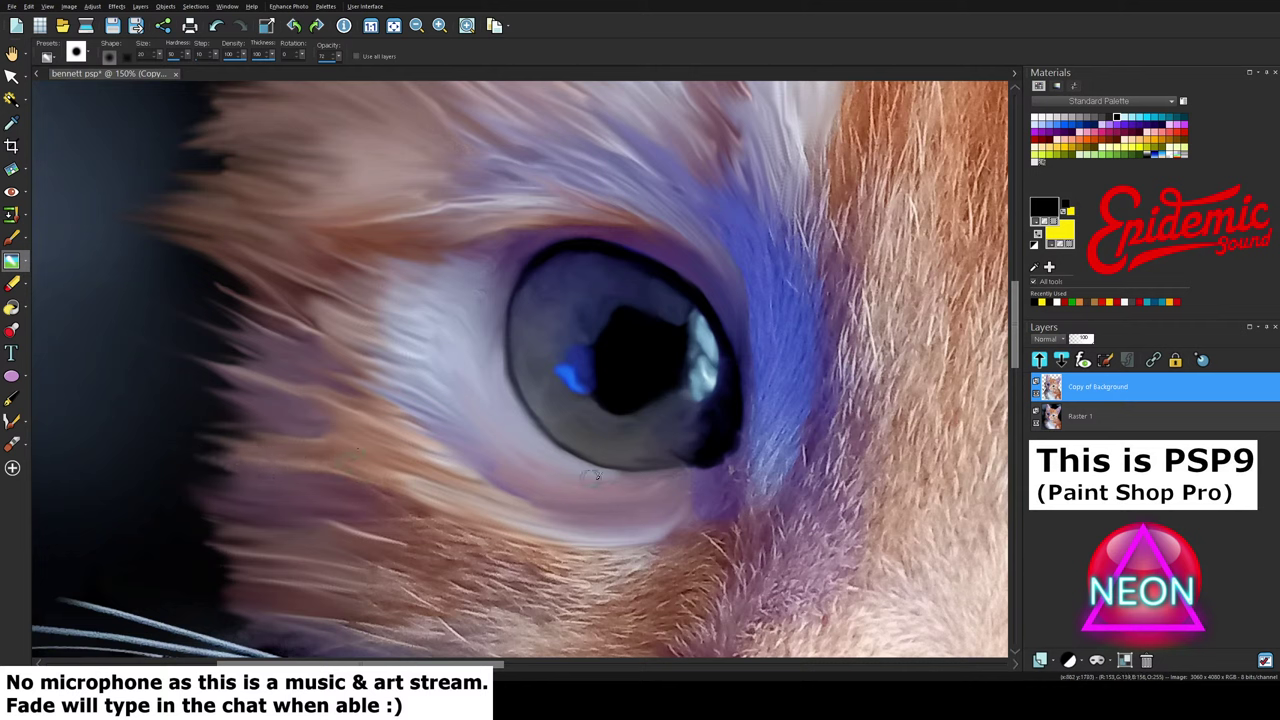
Step: Soften the left-hand eye's inner corner and smudge the upper blue fur beside it upward toward the brow
mouse_move(733, 474)
mouse_down()
mouse_move(748, 444)
mouse_move(728, 471)
mouse_move(762, 476)
mouse_up()
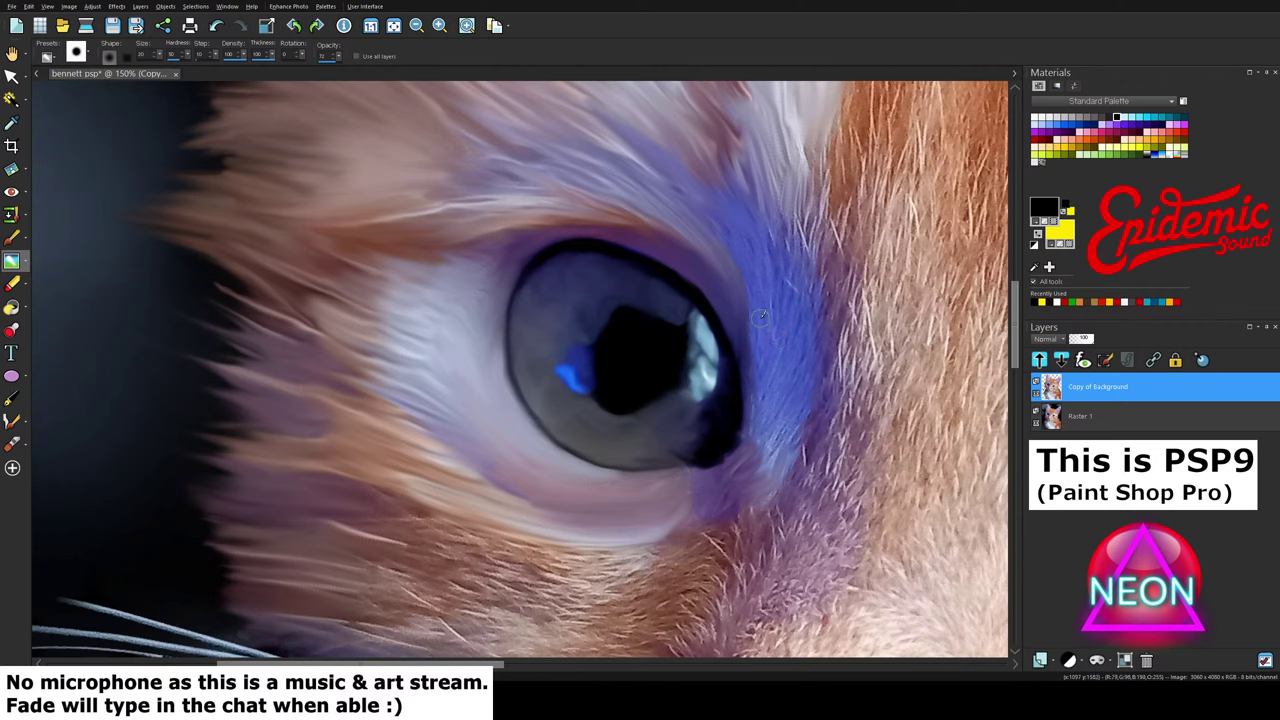
drag(758, 276, 726, 226)
mouse_move(772, 308)
mouse_down()
mouse_move(744, 210)
mouse_move(764, 222)
mouse_up()
drag(788, 319, 782, 200)
mouse_move(799, 298)
mouse_down()
mouse_move(787, 228)
mouse_move(785, 186)
mouse_up()
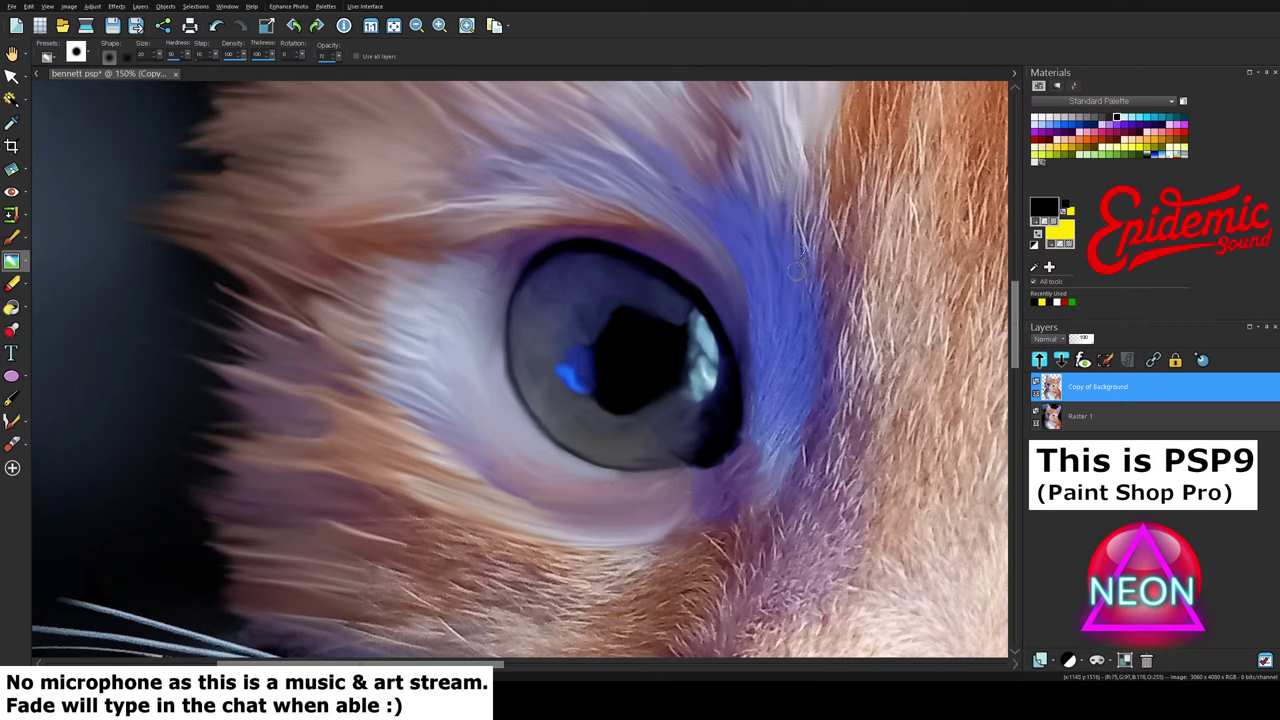
mouse_move(796, 271)
mouse_down()
mouse_move(793, 206)
mouse_move(828, 203)
mouse_up()
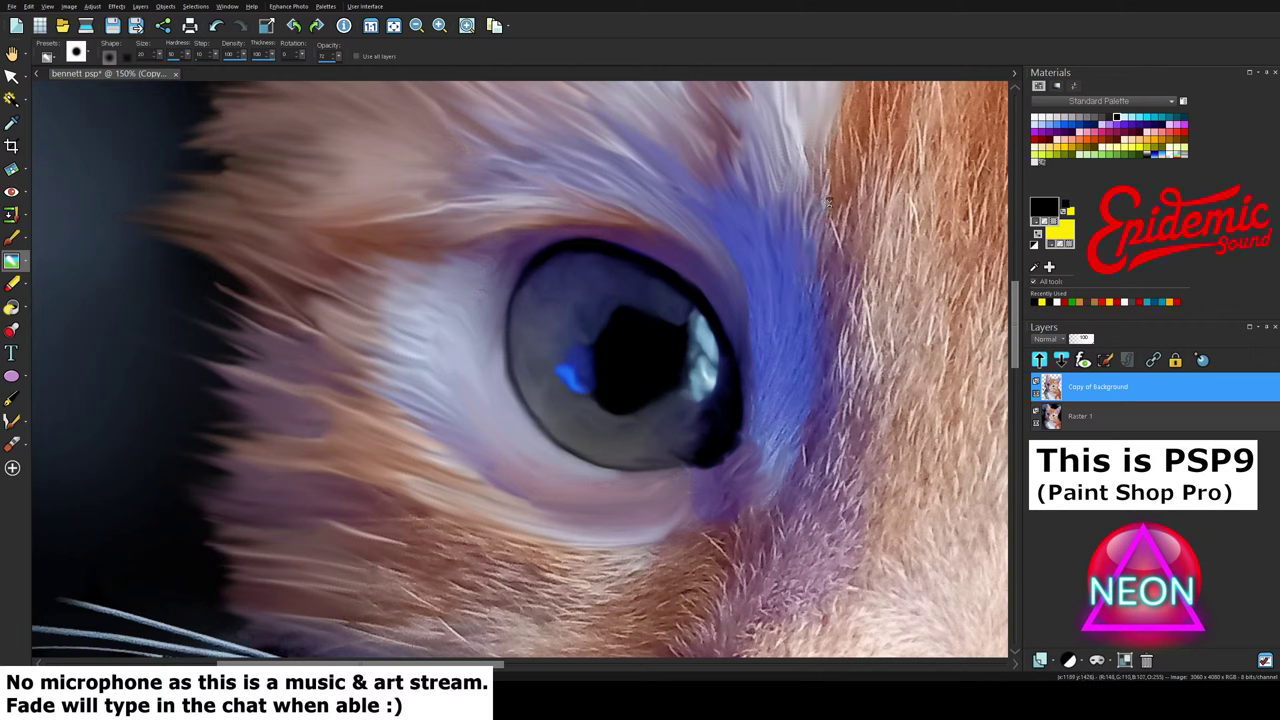
Step: Smudge the outer edge and middle of the blue fur beside the left-hand eye upward into soft strands
drag(808, 311, 811, 195)
drag(808, 246, 810, 162)
mouse_move(801, 326)
mouse_down()
mouse_move(812, 245)
mouse_move(819, 359)
mouse_move(816, 270)
mouse_up()
drag(784, 386, 784, 298)
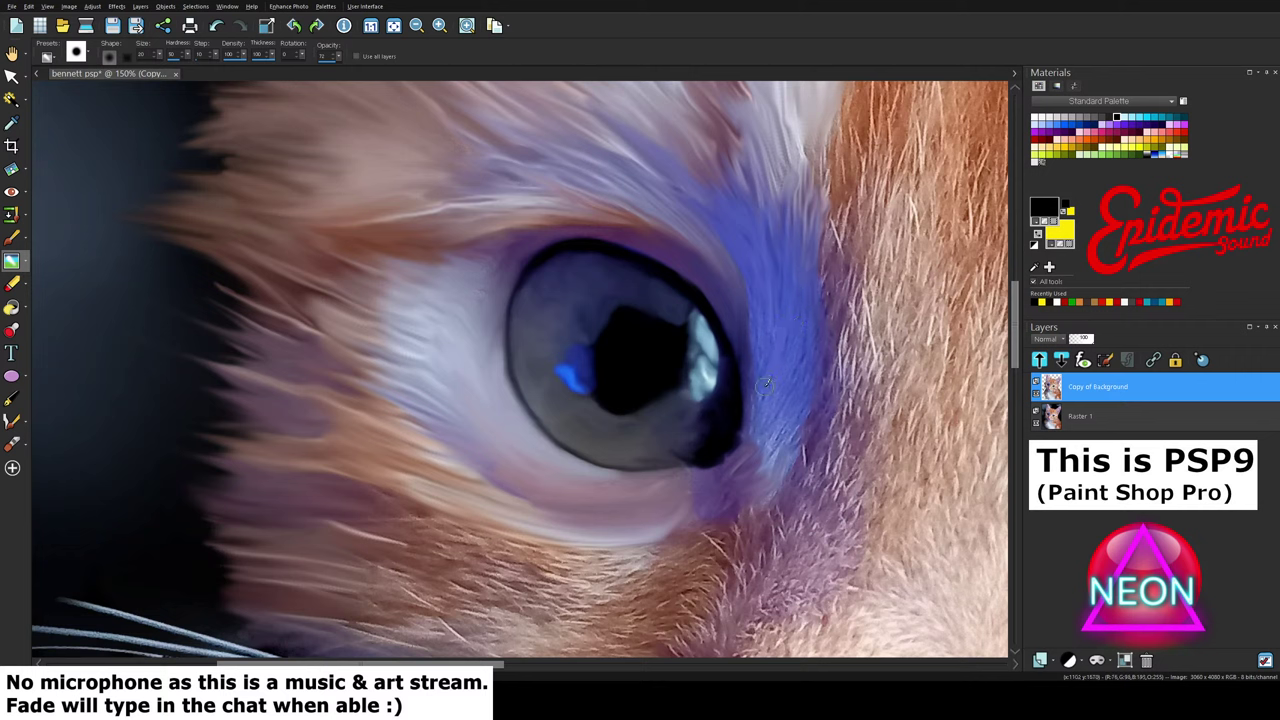
mouse_move(758, 372)
mouse_down()
mouse_move(763, 276)
mouse_move(757, 362)
mouse_move(755, 288)
mouse_up()
drag(752, 396, 765, 320)
Step: Smudge the lower blue and purple fur around the left-hand eye's inner corner upward along the side of the nose
mouse_move(748, 445)
mouse_down()
mouse_move(766, 418)
mouse_move(777, 323)
mouse_up()
drag(750, 412, 763, 368)
drag(755, 436, 760, 432)
mouse_move(781, 373)
mouse_down()
mouse_move(761, 441)
mouse_move(804, 353)
mouse_move(763, 453)
mouse_move(806, 335)
mouse_up()
mouse_move(773, 463)
mouse_down()
mouse_move(801, 420)
mouse_move(798, 390)
mouse_move(761, 495)
mouse_move(794, 451)
mouse_move(804, 386)
mouse_up()
mouse_move(736, 493)
mouse_down()
mouse_move(769, 446)
mouse_move(751, 472)
mouse_move(766, 466)
mouse_move(752, 456)
mouse_move(759, 484)
mouse_move(792, 445)
mouse_up()
drag(757, 508, 813, 412)
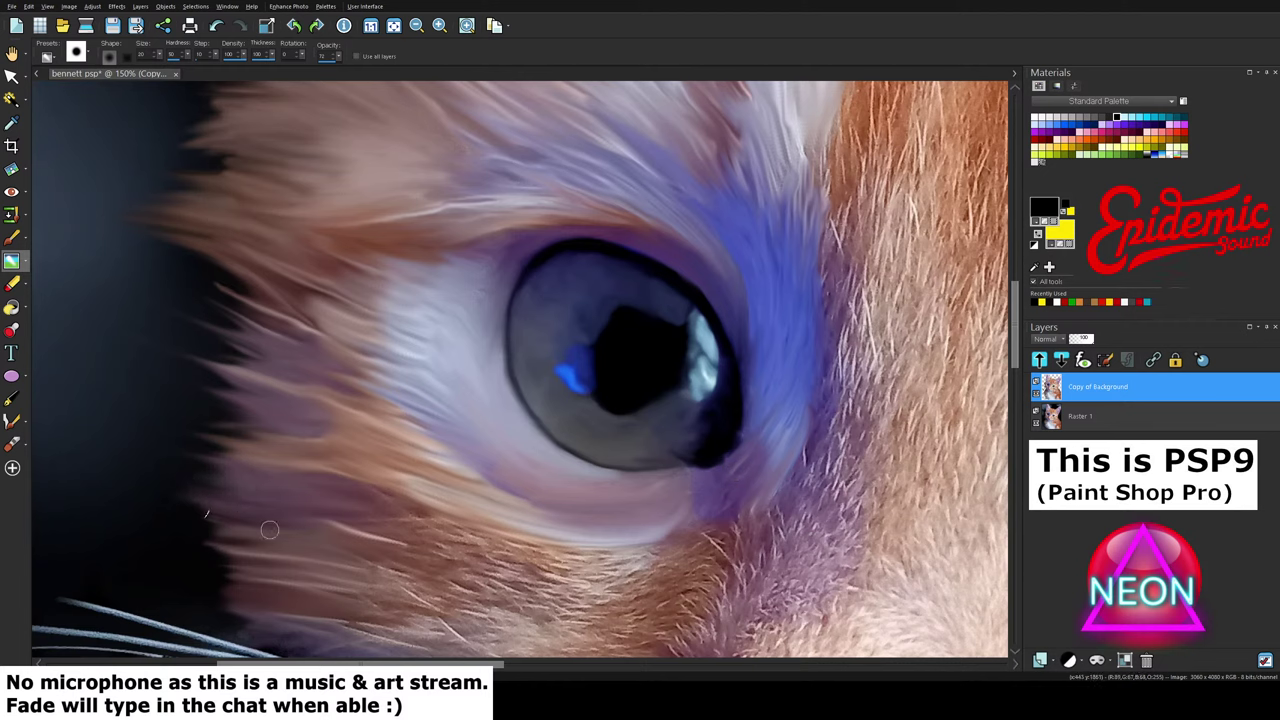
Step: Smudge the cheek fur below the purple patch outward over the dark backdrop, forming soft tufts down to the whiskers
drag(280, 540, 100, 490)
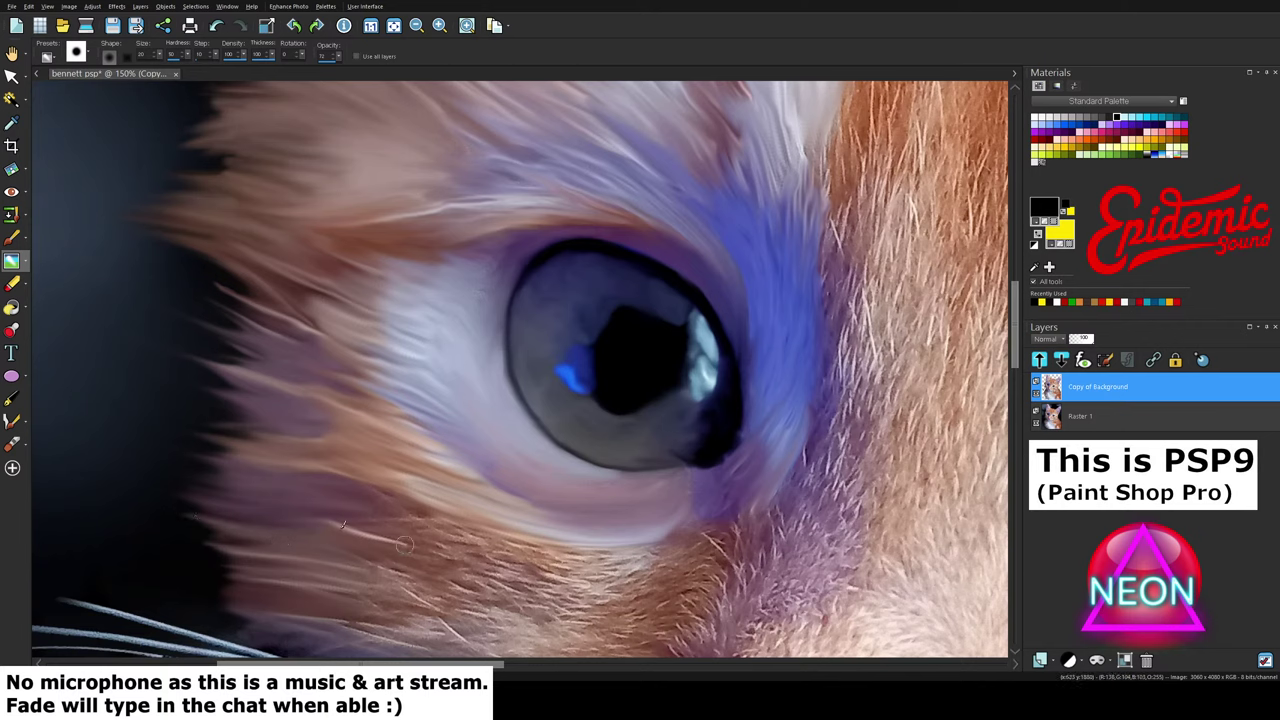
drag(408, 546, 254, 500)
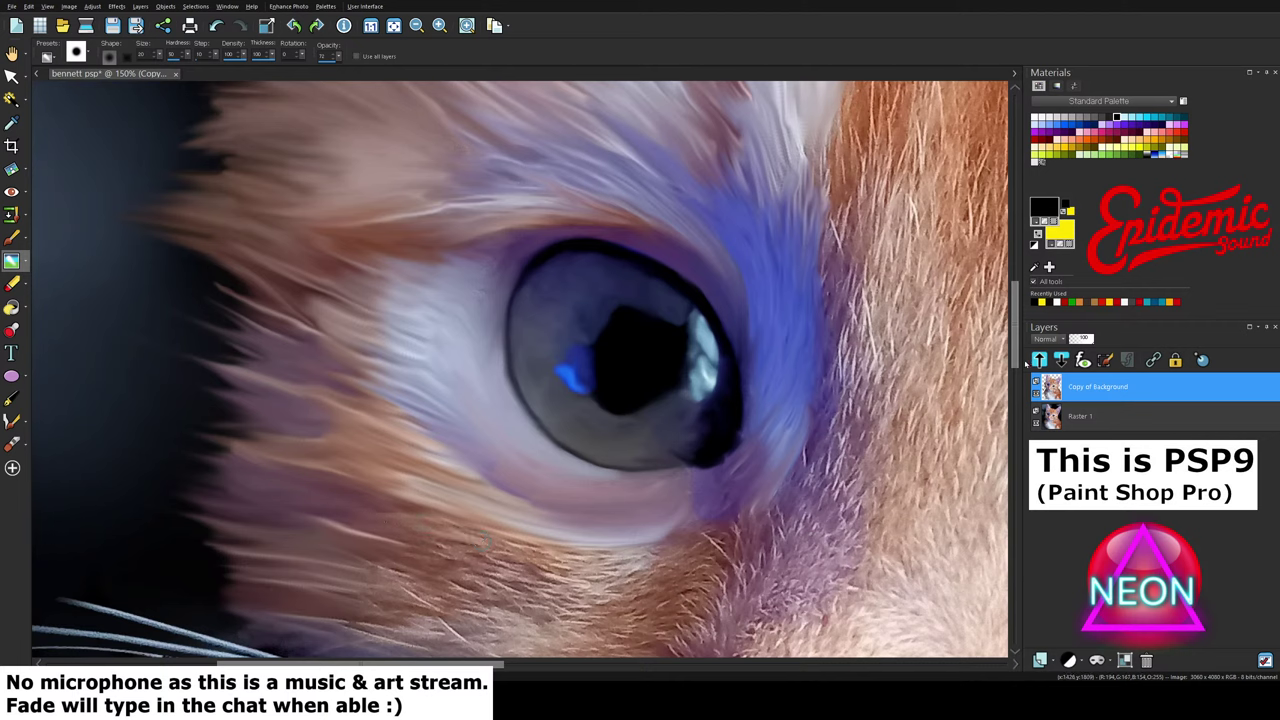
scroll(1017, 354, down, 3)
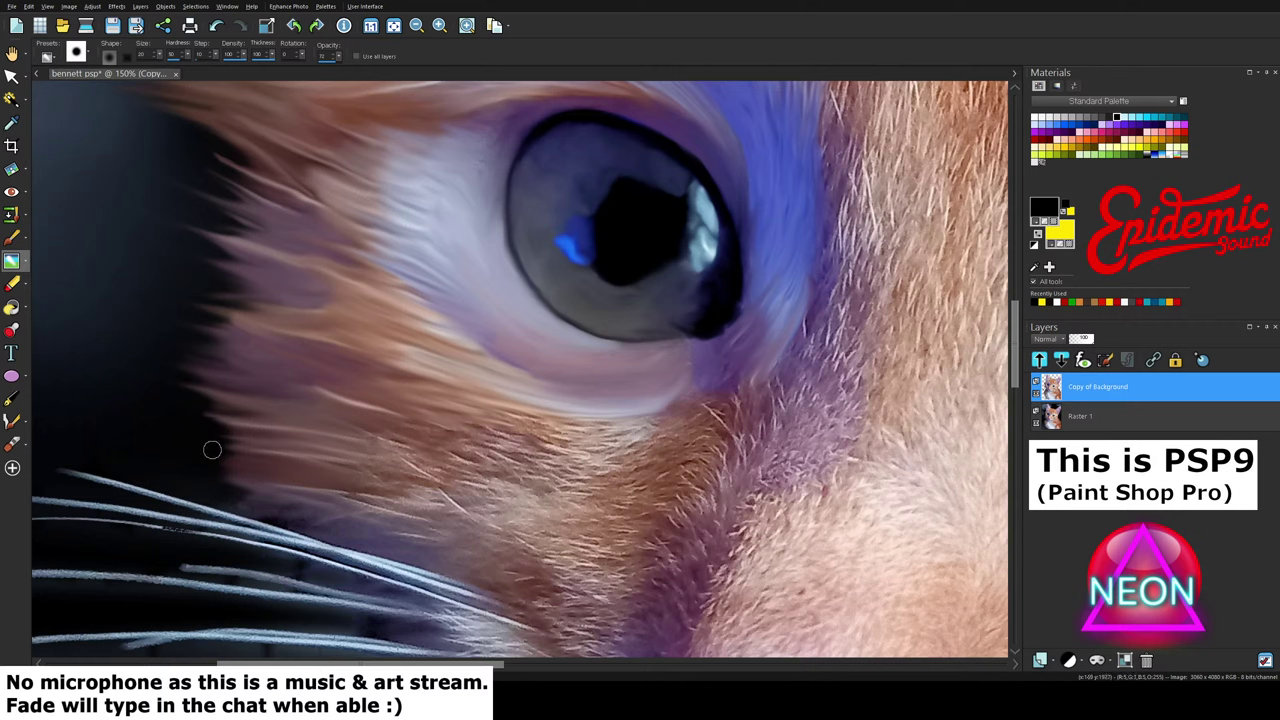
drag(278, 426, 198, 407)
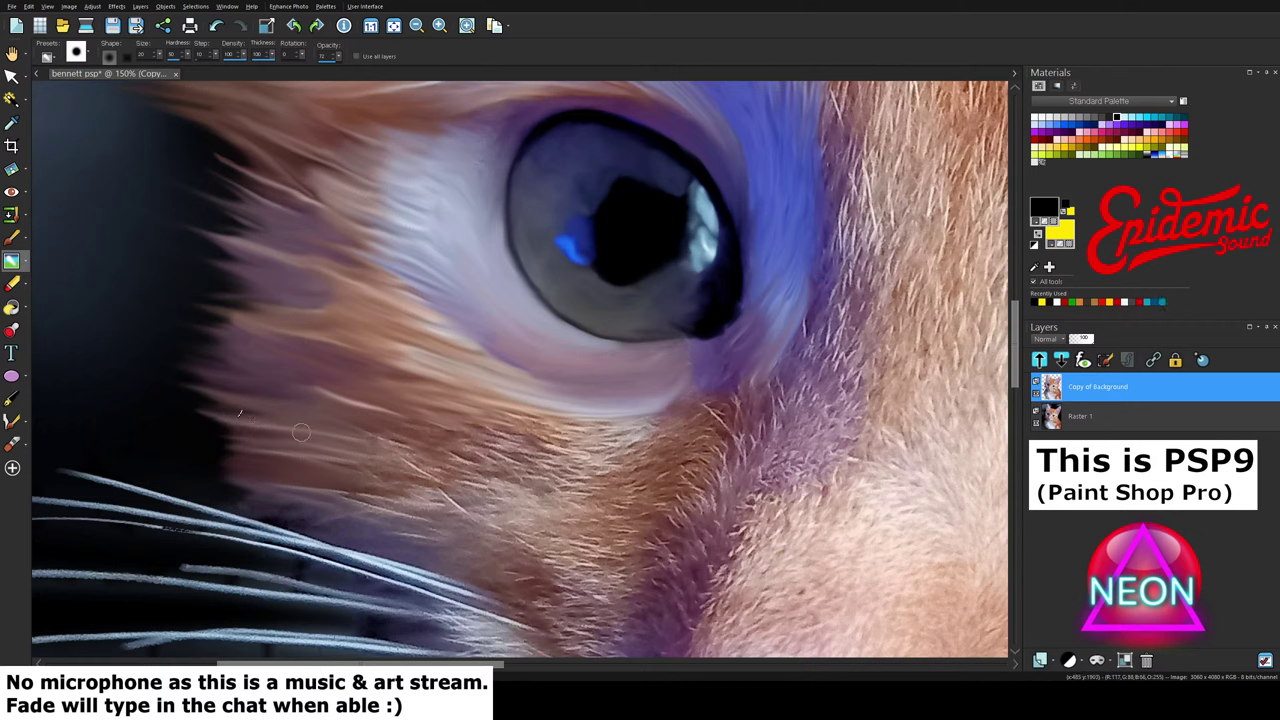
mouse_move(302, 431)
mouse_down()
mouse_move(189, 409)
mouse_move(212, 430)
mouse_up()
drag(286, 459, 198, 442)
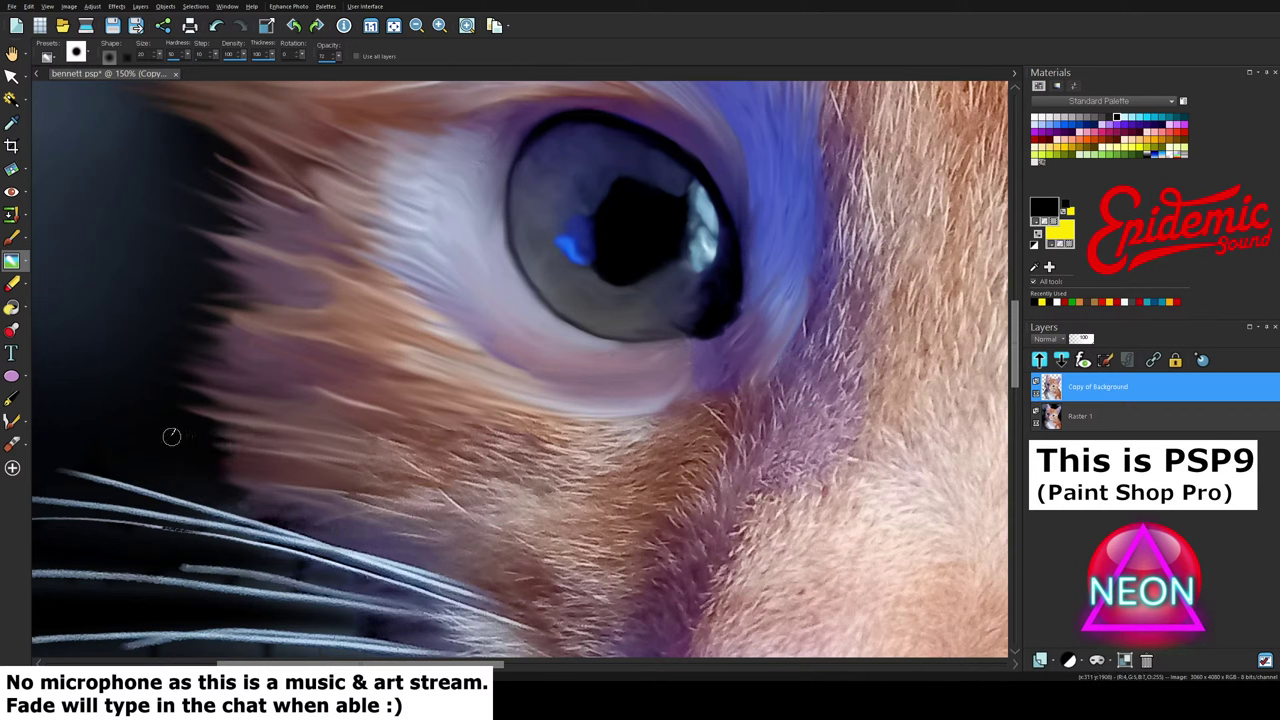
drag(303, 472, 198, 452)
drag(278, 493, 203, 470)
Step: Smudge the fur directly beneath the left-hand eye's pale lower rim outward, and blend the brown hairs below its inner corner
drag(648, 426, 470, 413)
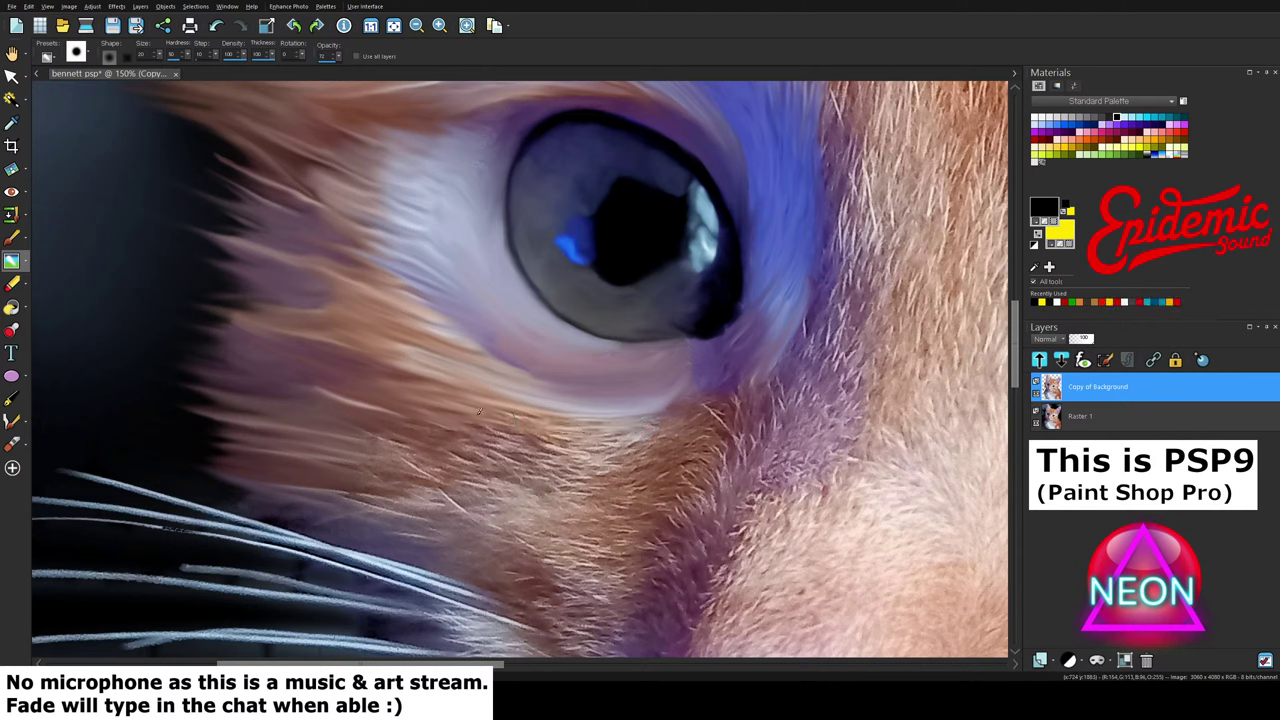
drag(640, 420, 434, 399)
drag(587, 422, 427, 384)
drag(501, 413, 440, 396)
drag(636, 433, 560, 422)
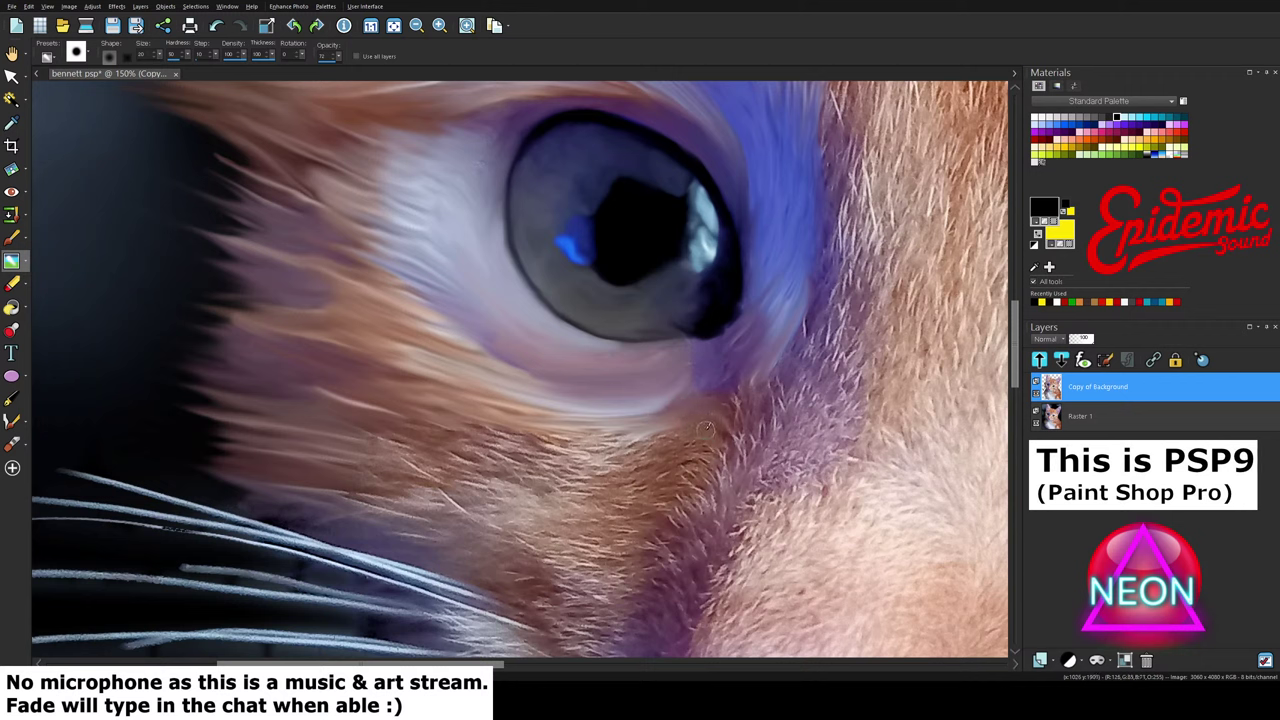
mouse_move(691, 429)
mouse_down()
mouse_move(743, 390)
mouse_move(733, 408)
mouse_up()
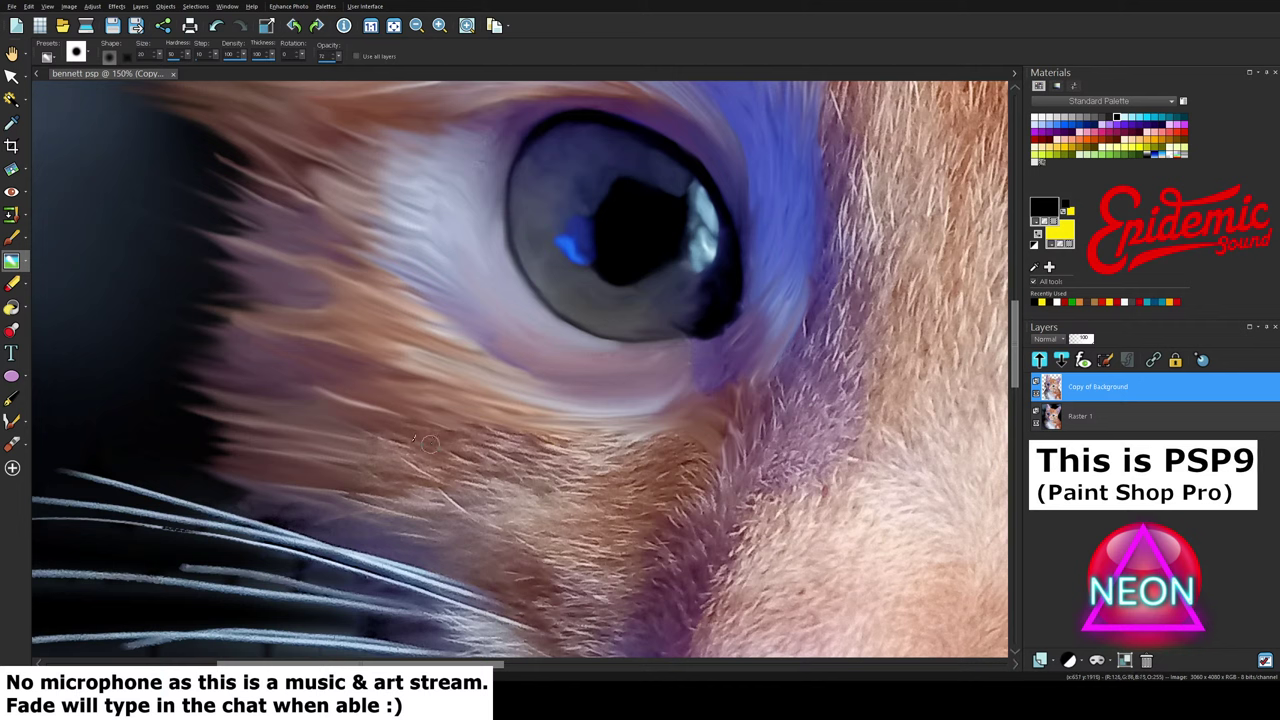
Step: Smudge the brown cheek fur between the left-hand eye and the whiskers outward into soft painterly strands
drag(392, 440, 300, 431)
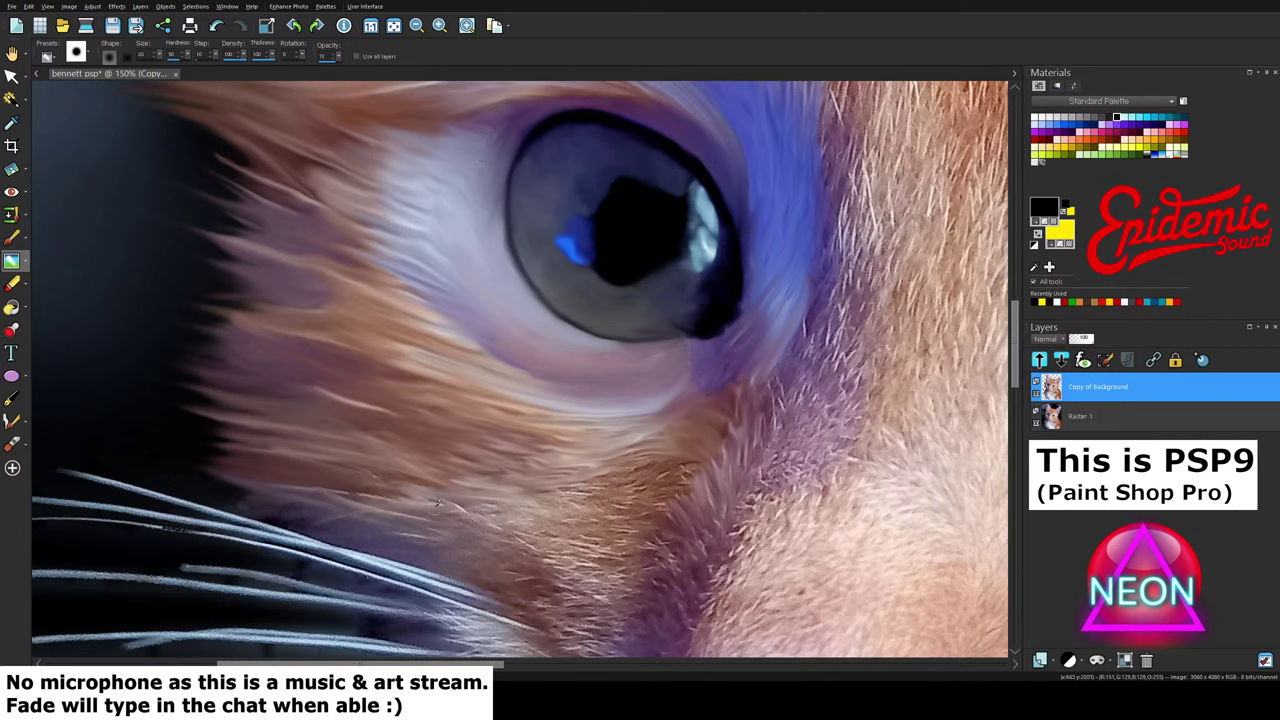
drag(438, 502, 332, 493)
mouse_move(412, 490)
mouse_down()
mouse_move(330, 484)
mouse_move(408, 482)
mouse_move(310, 468)
mouse_up()
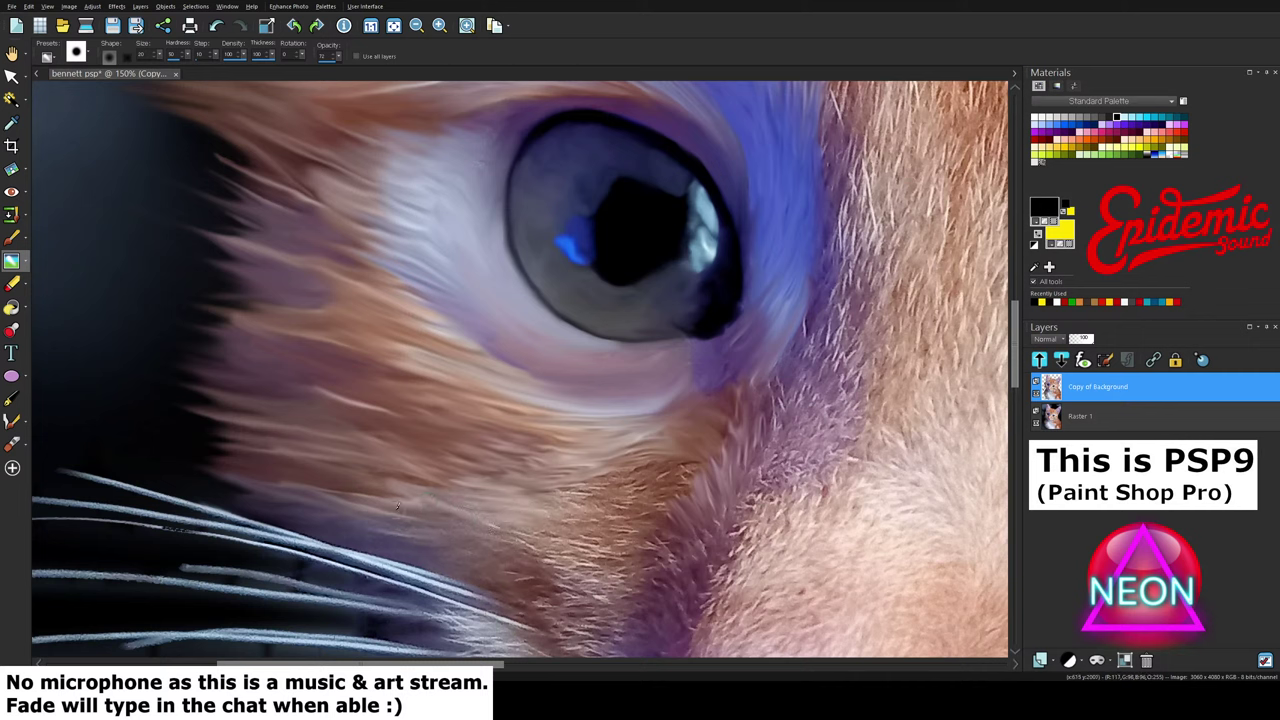
drag(618, 474, 500, 498)
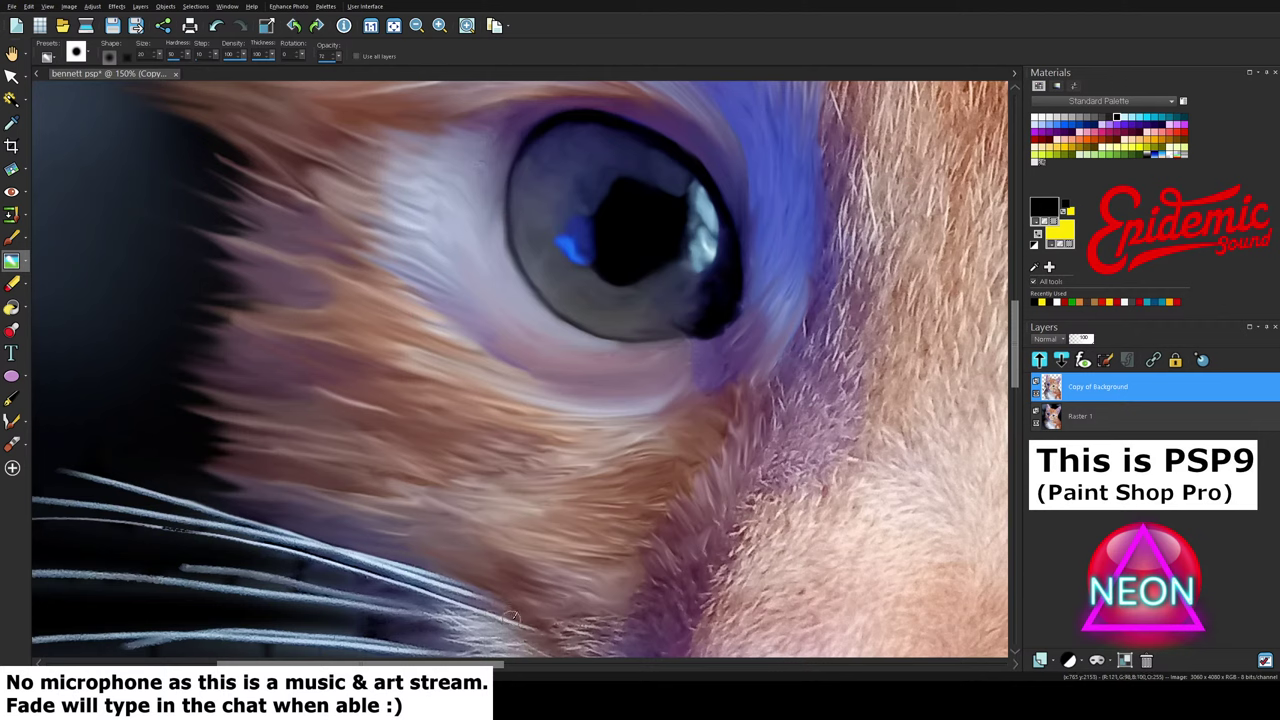
Step: Smudge the fur along the top of the head up to the right-hand ear's base outward into soft tufts
scroll(828, 482, down, 8)
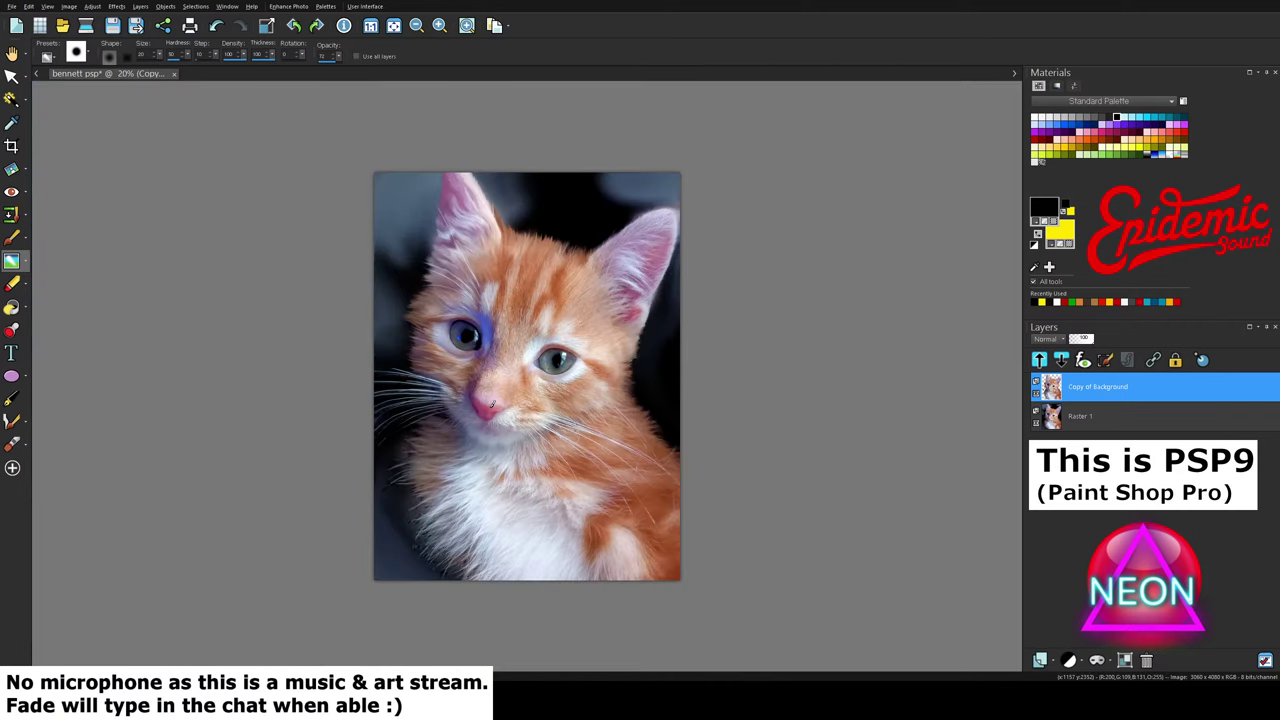
scroll(502, 294, up, 4)
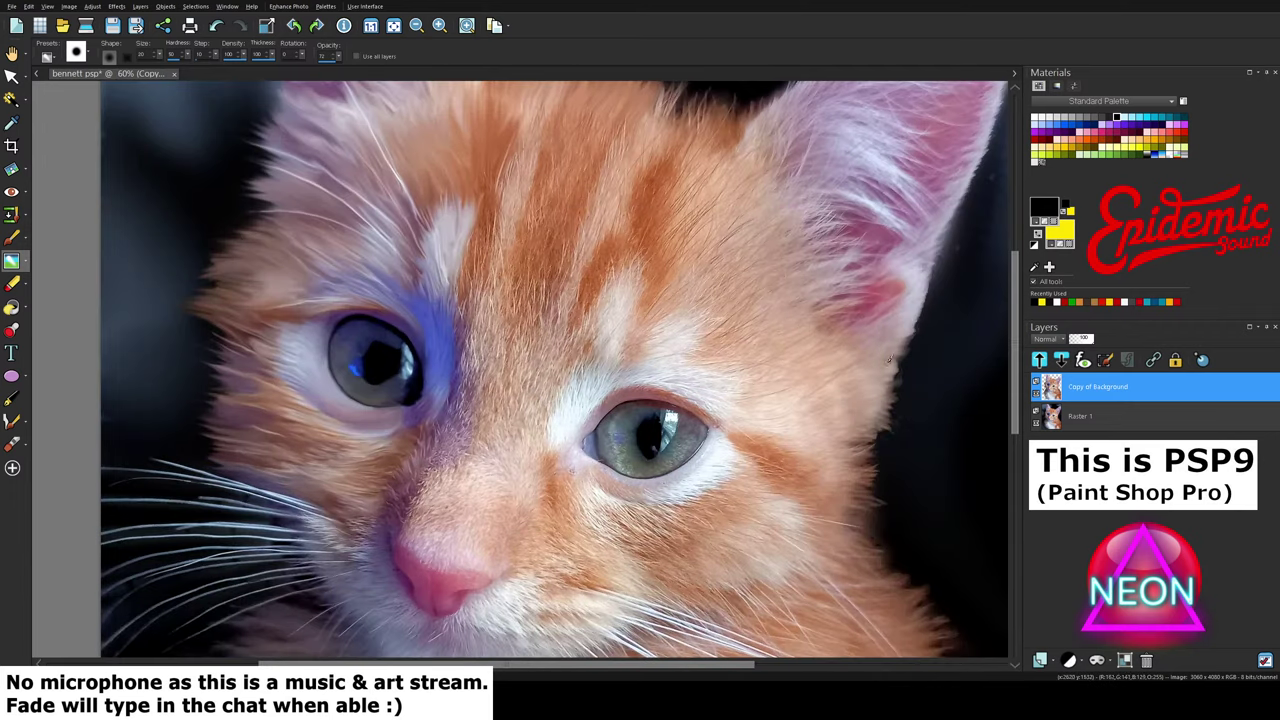
drag(1015, 378, 1015, 286)
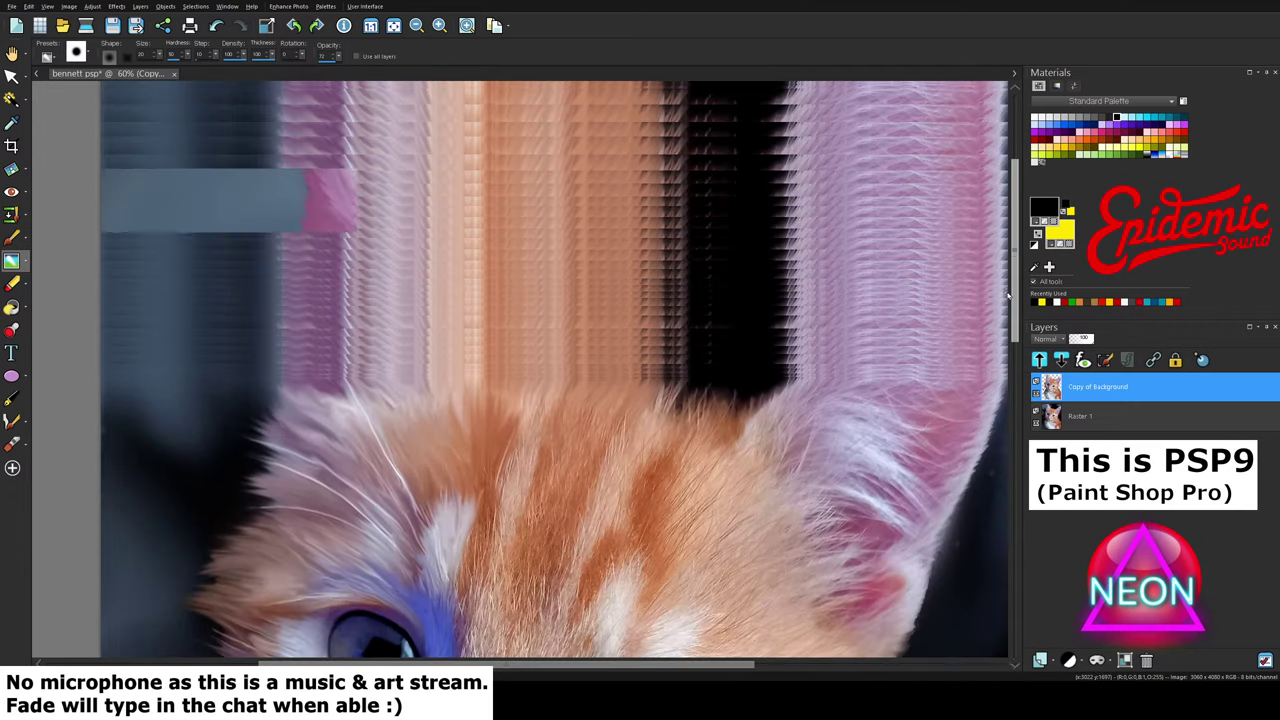
scroll(502, 477, up, 2)
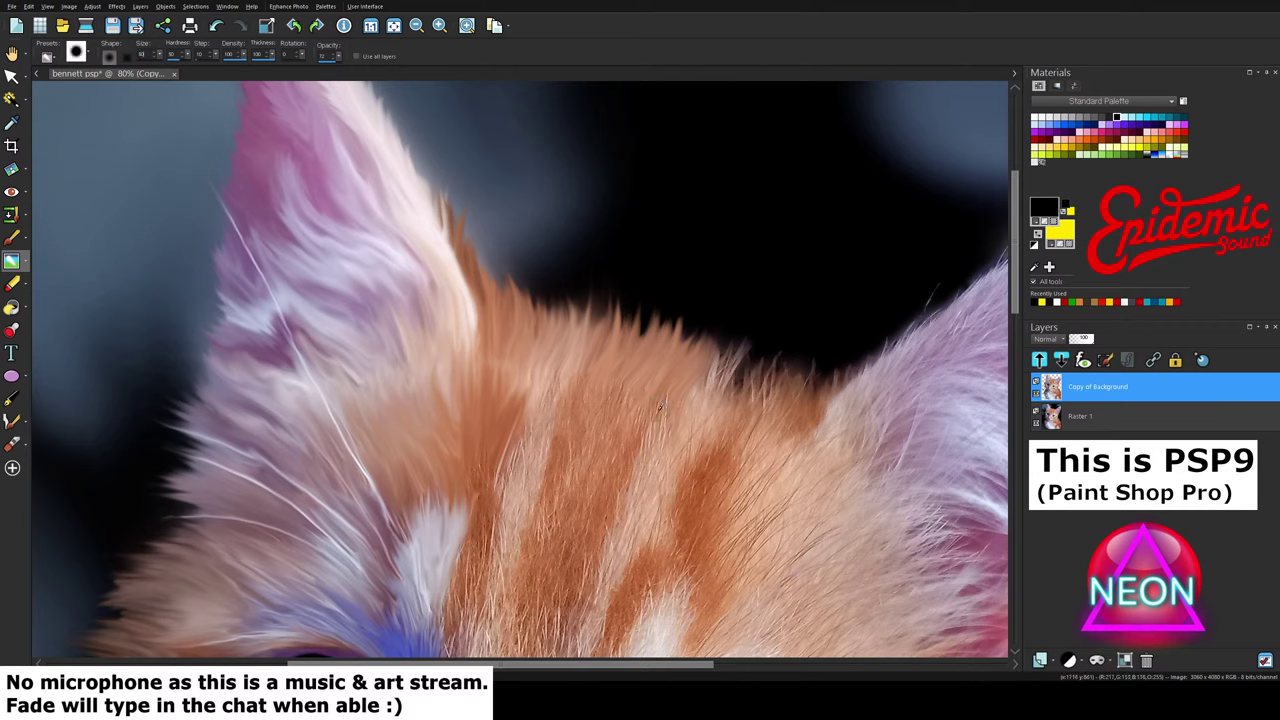
drag(698, 401, 722, 346)
mouse_move(711, 399)
mouse_down()
mouse_move(748, 329)
mouse_move(723, 410)
mouse_move(759, 352)
mouse_move(743, 406)
mouse_move(776, 355)
mouse_up()
mouse_move(760, 414)
mouse_down()
mouse_move(795, 338)
mouse_move(828, 352)
mouse_up()
mouse_move(792, 430)
mouse_down()
mouse_move(855, 360)
mouse_move(802, 428)
mouse_move(843, 390)
mouse_move(854, 347)
mouse_move(824, 440)
mouse_move(872, 370)
mouse_move(837, 428)
mouse_move(902, 326)
mouse_up()
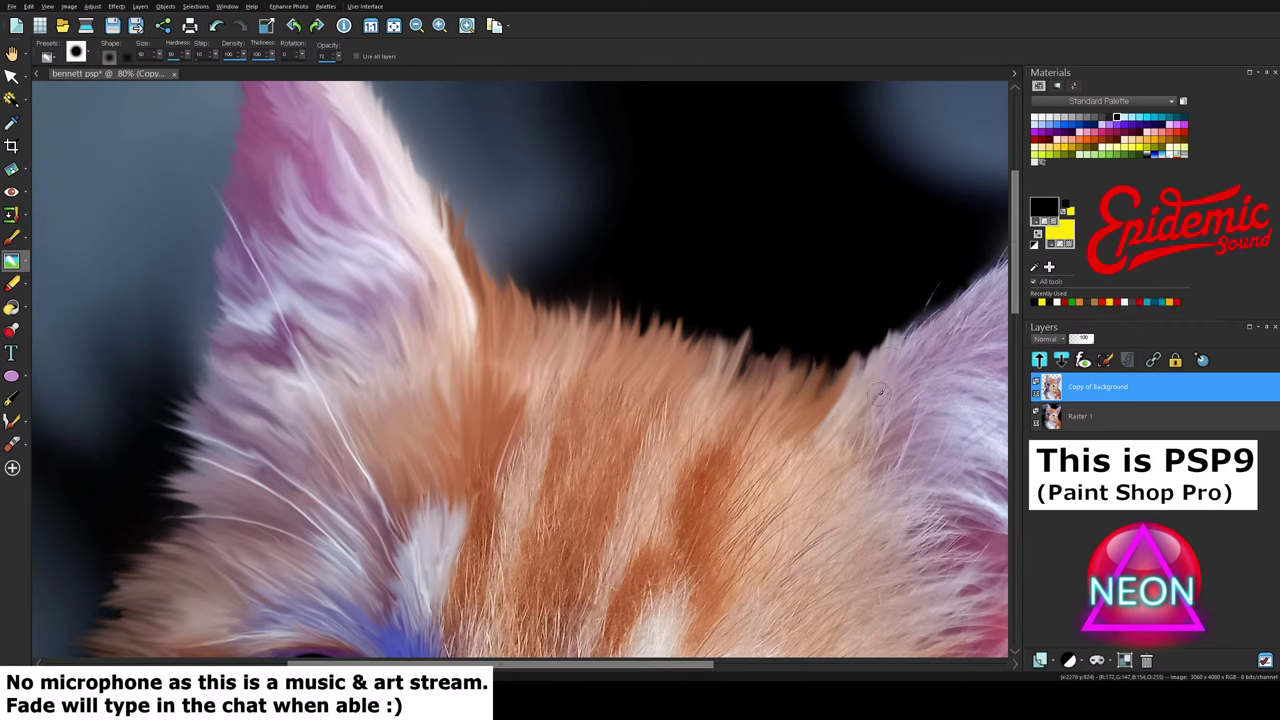
drag(883, 393, 932, 305)
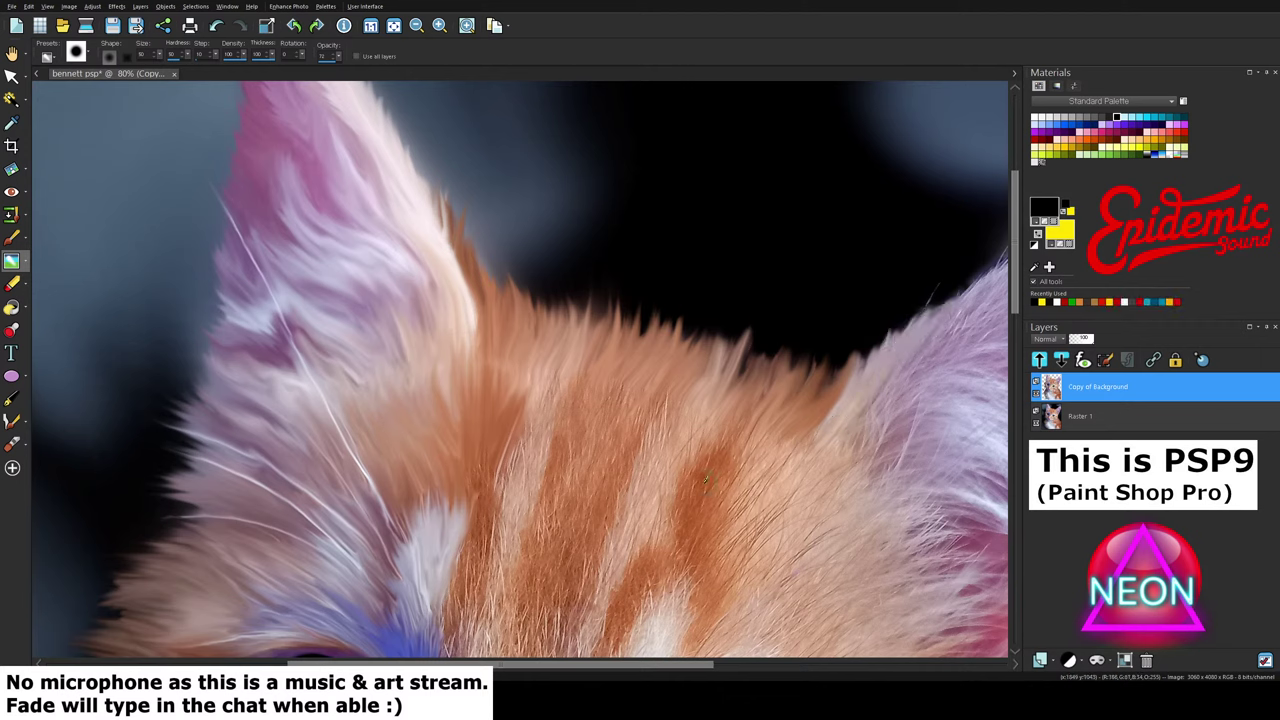
Step: Smudge the light and orange forehead stripes above the left-hand eye's white brow patch upward toward the crown
mouse_move(527, 390)
mouse_down()
mouse_move(537, 342)
mouse_move(556, 350)
mouse_up()
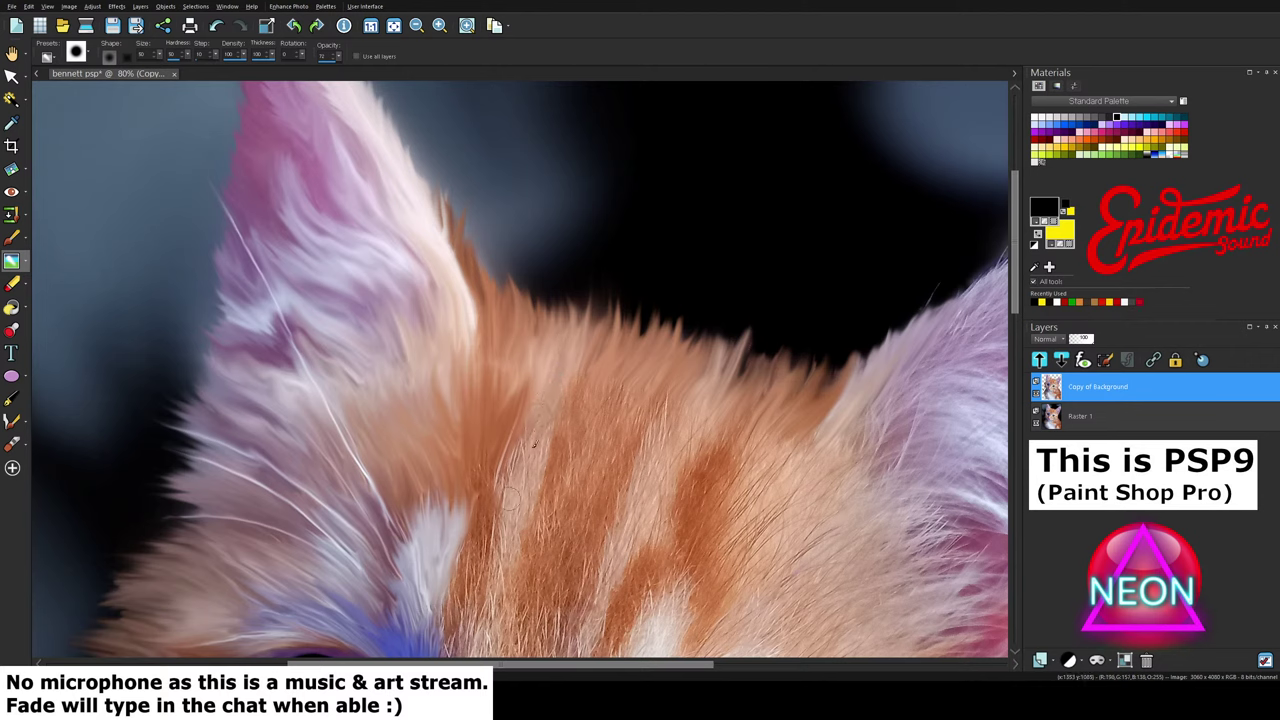
mouse_move(514, 482)
mouse_down()
mouse_move(538, 424)
mouse_move(530, 408)
mouse_up()
drag(491, 495, 516, 416)
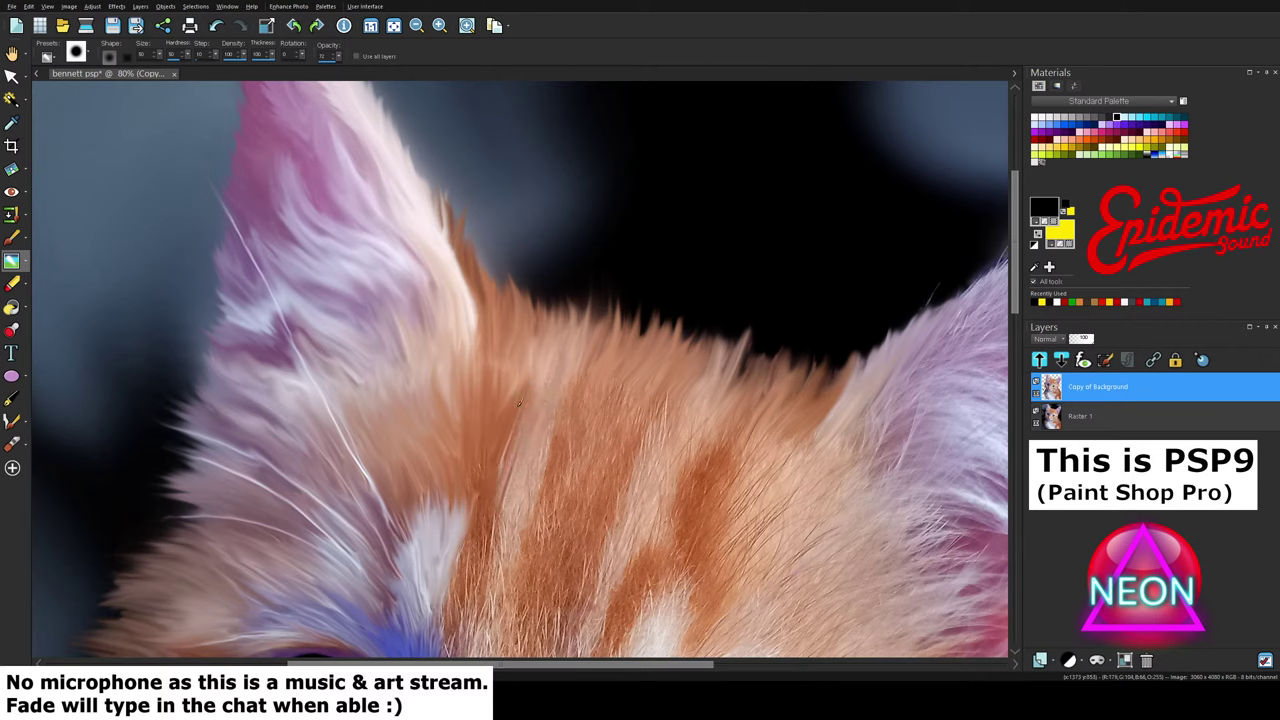
drag(480, 502, 488, 440)
drag(462, 522, 476, 424)
mouse_move(488, 535)
mouse_down()
mouse_move(537, 400)
mouse_move(580, 366)
mouse_up()
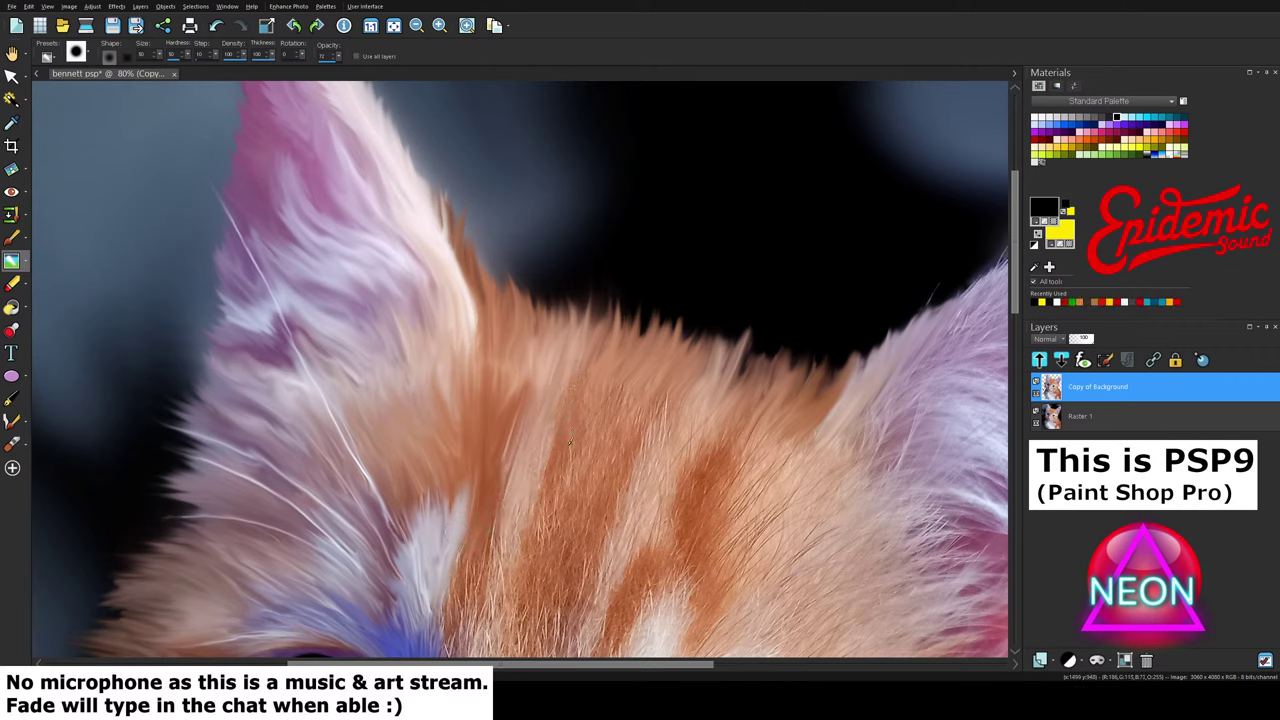
Step: Smudge the upper part of the central orange forehead stripe and its pale neighbour upward toward the crown
mouse_move(570, 452)
mouse_down()
mouse_move(604, 359)
mouse_move(593, 431)
mouse_move(619, 368)
mouse_move(607, 422)
mouse_move(627, 382)
mouse_up()
drag(610, 432, 637, 382)
drag(622, 448, 674, 394)
drag(649, 457, 688, 390)
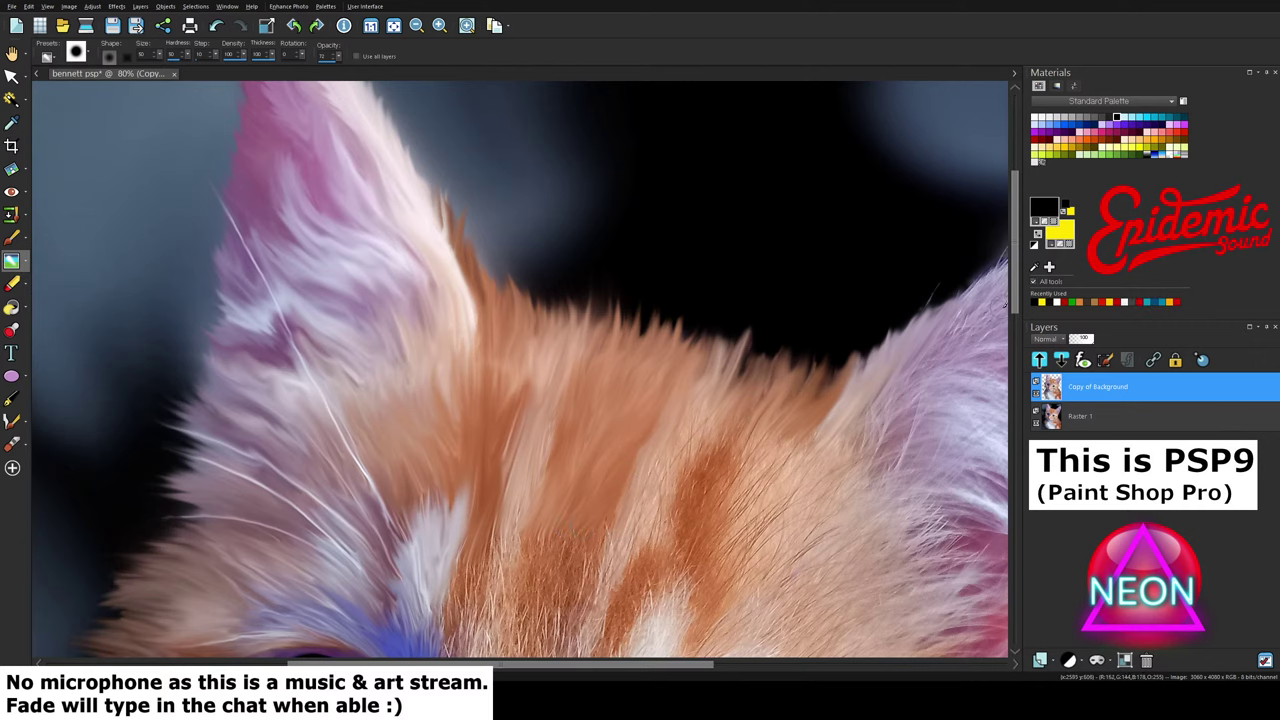
Step: Smudge the lower forehead fur between the left-hand eye's white brow patch and the central orange stripe upward
drag(1014, 300, 1014, 328)
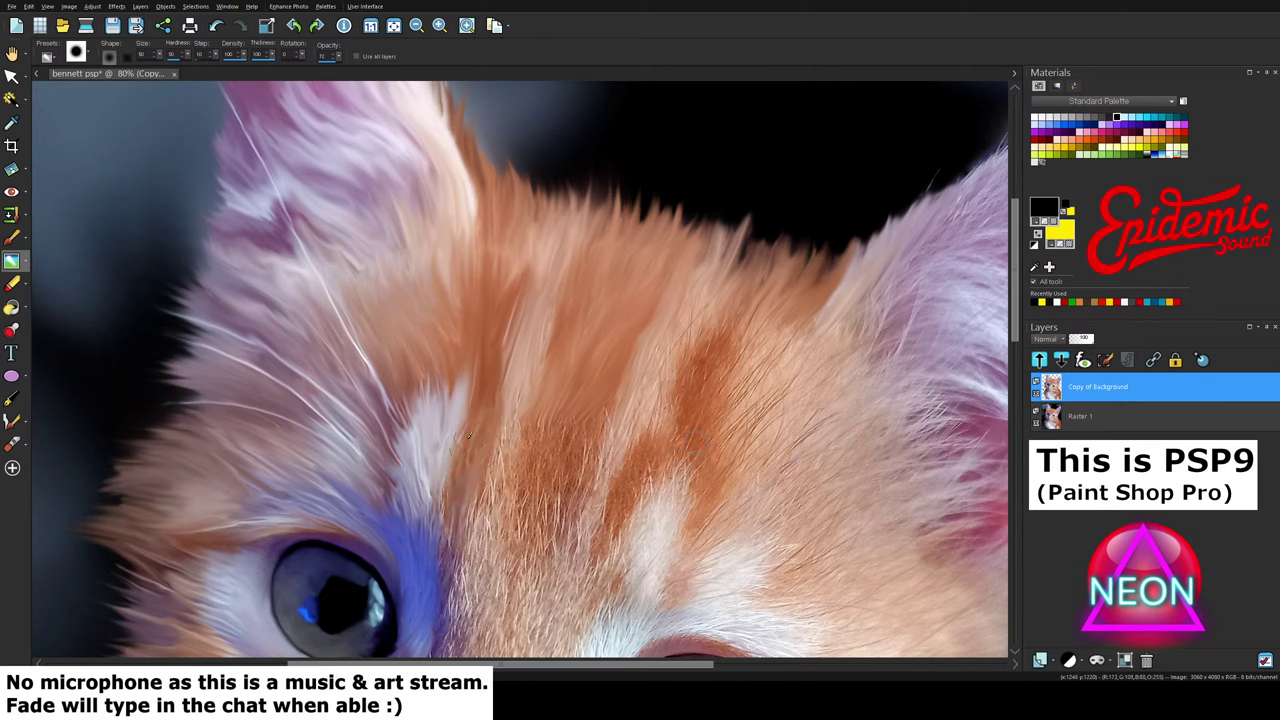
drag(486, 508, 517, 398)
drag(475, 535, 518, 391)
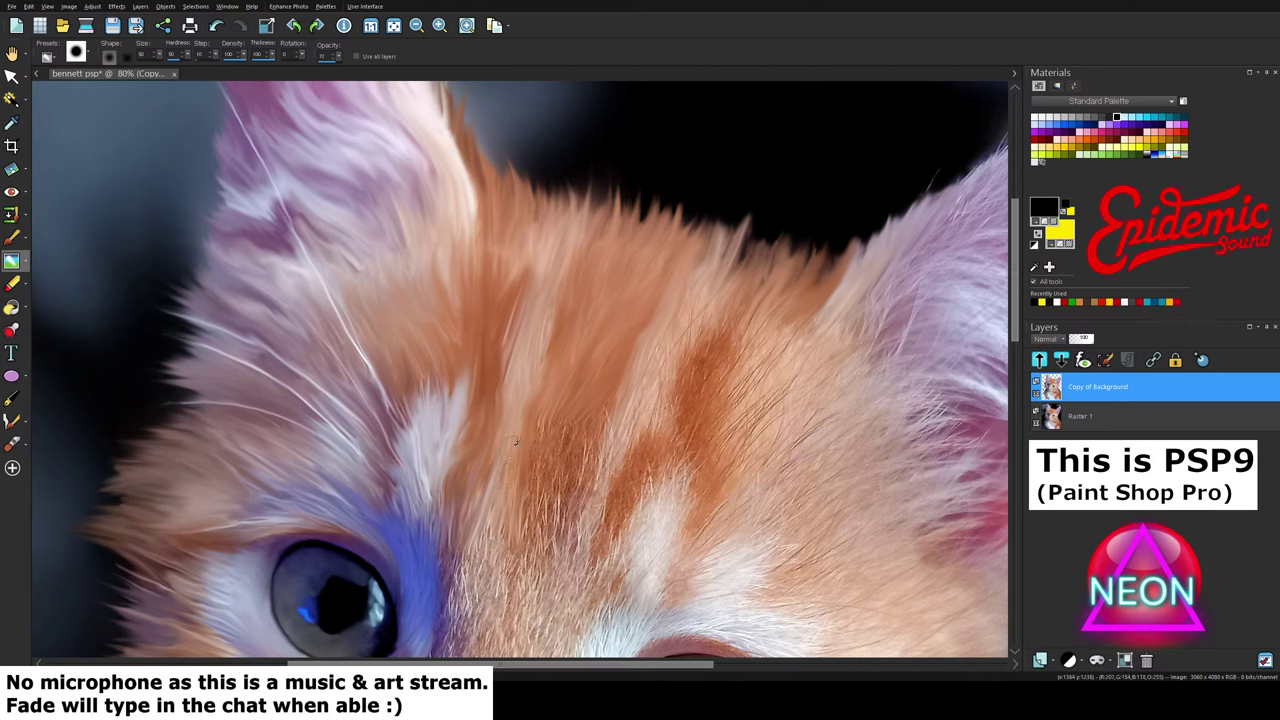
drag(522, 537, 538, 435)
drag(524, 538, 577, 380)
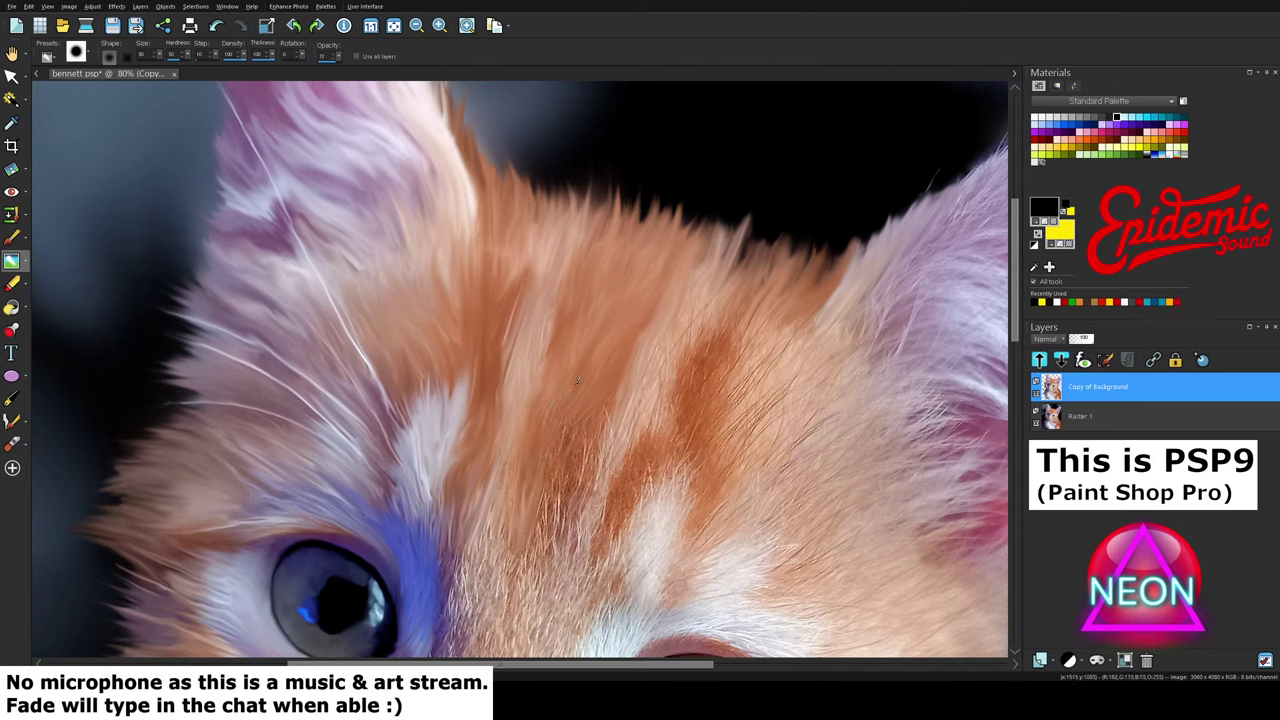
Step: Smudge the lower part of the central orange forehead stripe upward toward the crown
drag(541, 508, 567, 426)
drag(532, 539, 574, 454)
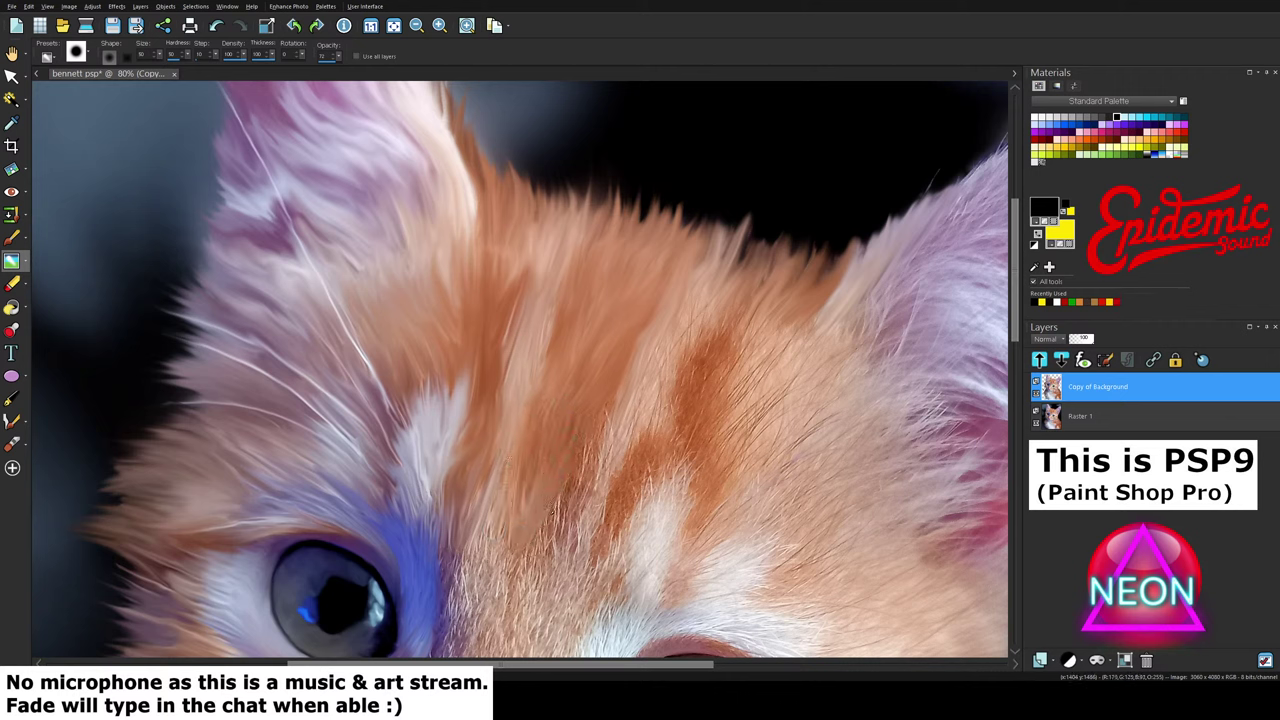
drag(550, 520, 602, 420)
mouse_move(544, 547)
mouse_down()
mouse_move(594, 463)
mouse_move(612, 392)
mouse_move(559, 542)
mouse_move(604, 409)
mouse_up()
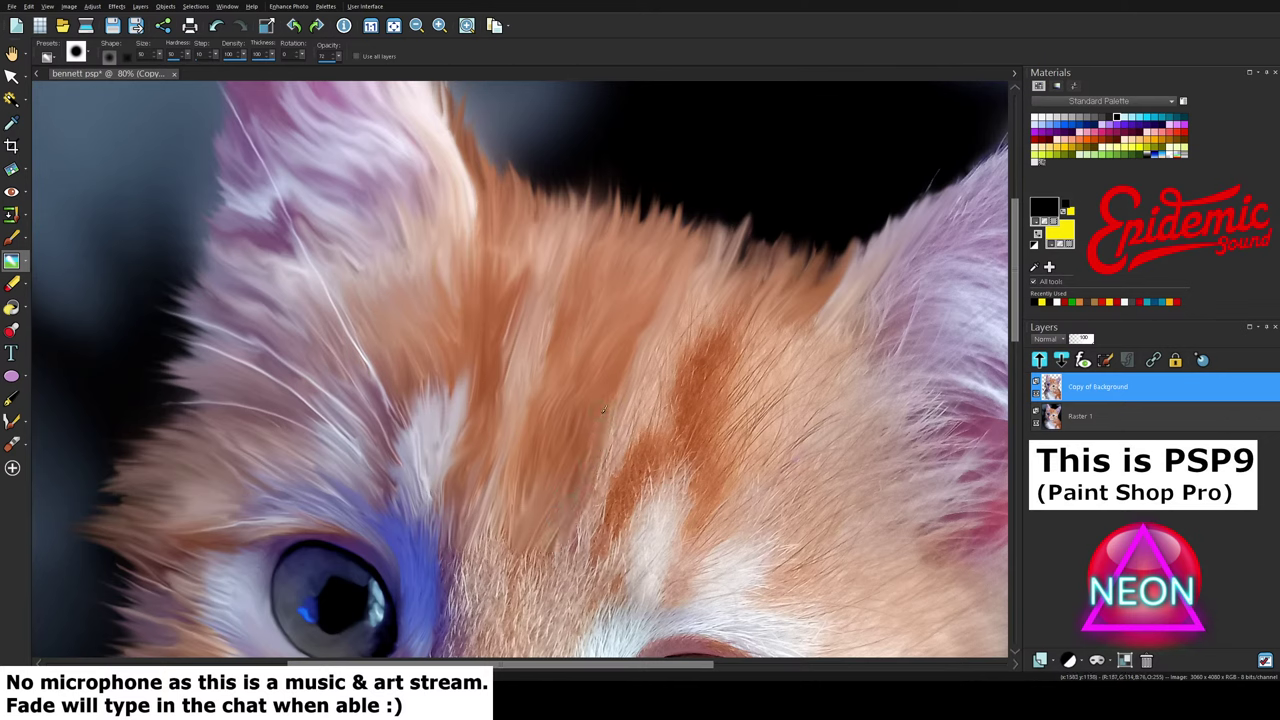
mouse_move(580, 542)
mouse_down()
mouse_move(607, 430)
mouse_move(603, 498)
mouse_move(618, 430)
mouse_up()
Step: Smudge the upper part of the orange stripe above the right-hand eye's white brow patch, with its pale neighbouring fur, up toward the crown
scroll(610, 500, up, 1)
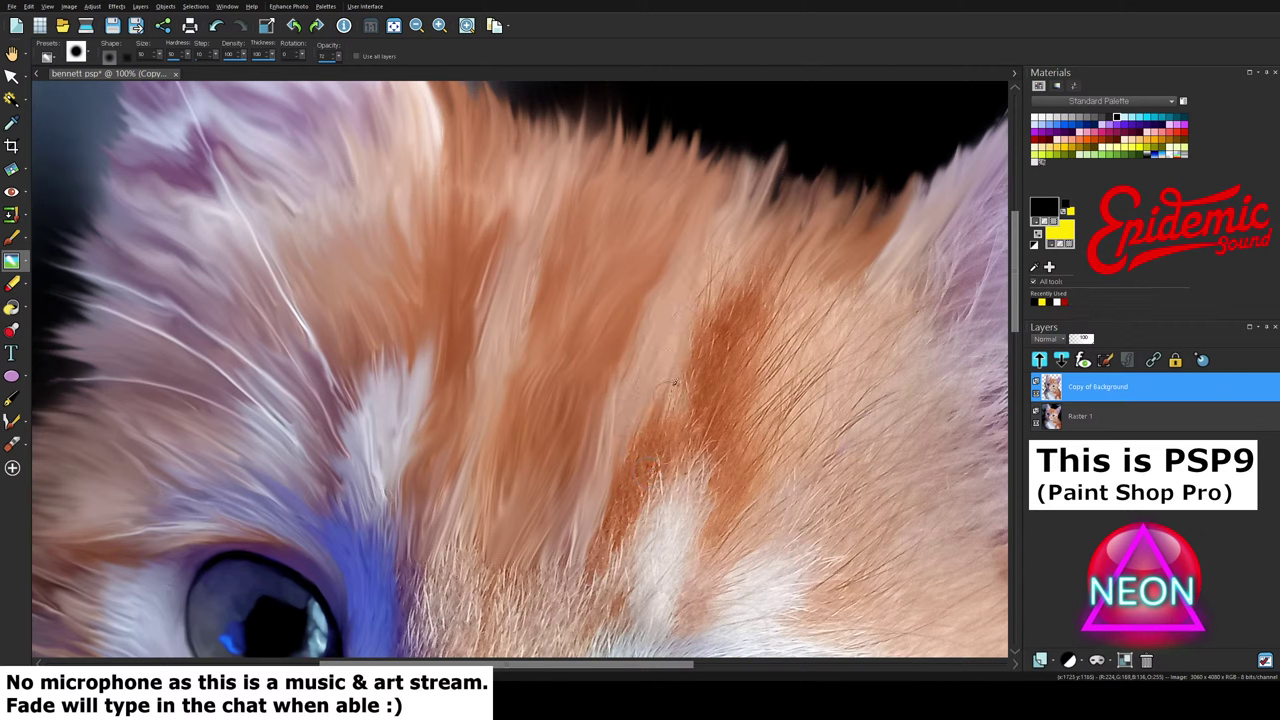
mouse_move(722, 278)
mouse_down()
mouse_move(748, 190)
mouse_move(767, 202)
mouse_up()
drag(705, 336, 756, 242)
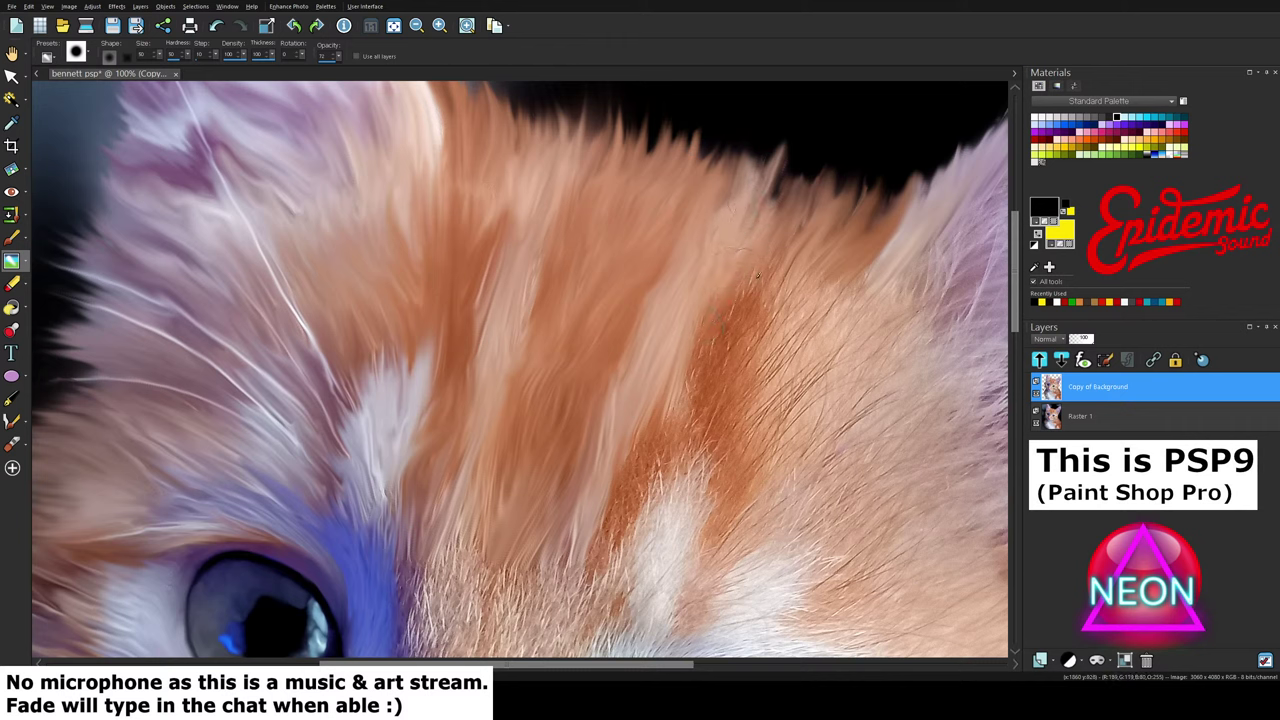
drag(728, 318, 800, 230)
drag(734, 325, 790, 256)
drag(738, 350, 797, 256)
Step: Smudge the orange fur along the inner side of the right-hand white brow patch upward into the stripe
drag(644, 456, 704, 348)
drag(652, 452, 705, 354)
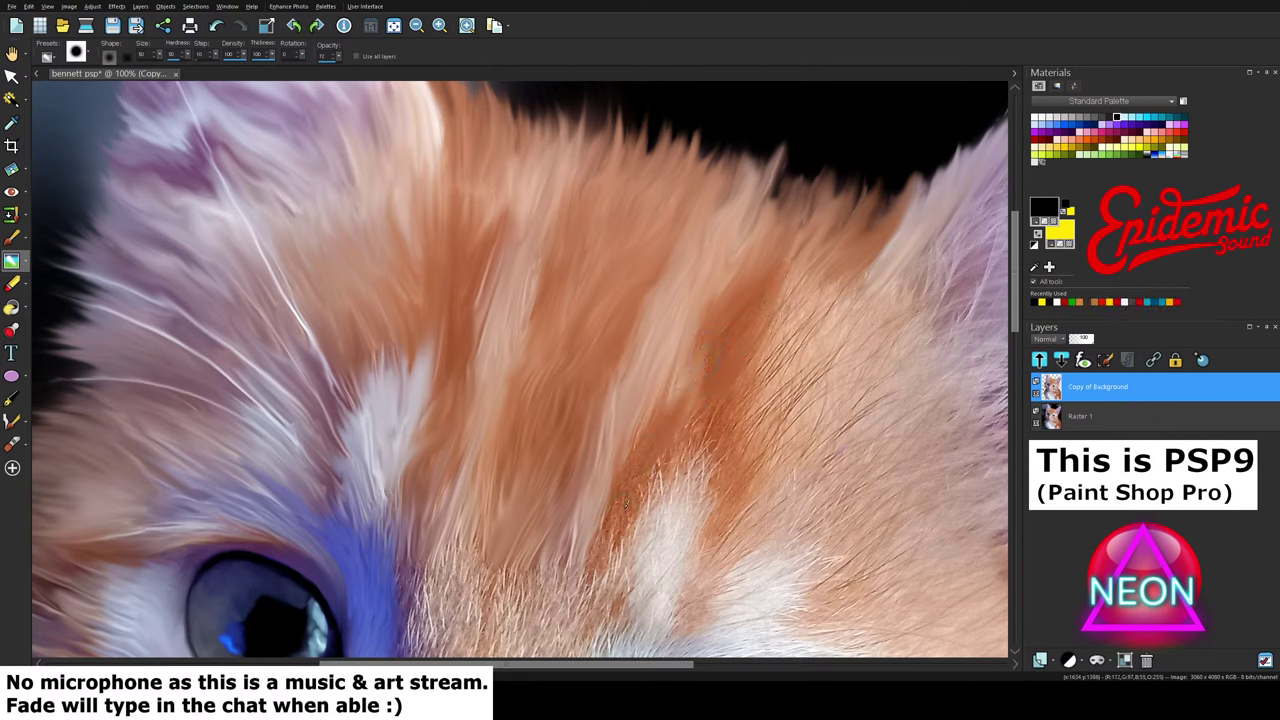
mouse_move(602, 540)
mouse_down()
mouse_move(654, 402)
mouse_move(612, 534)
mouse_move(656, 464)
mouse_up()
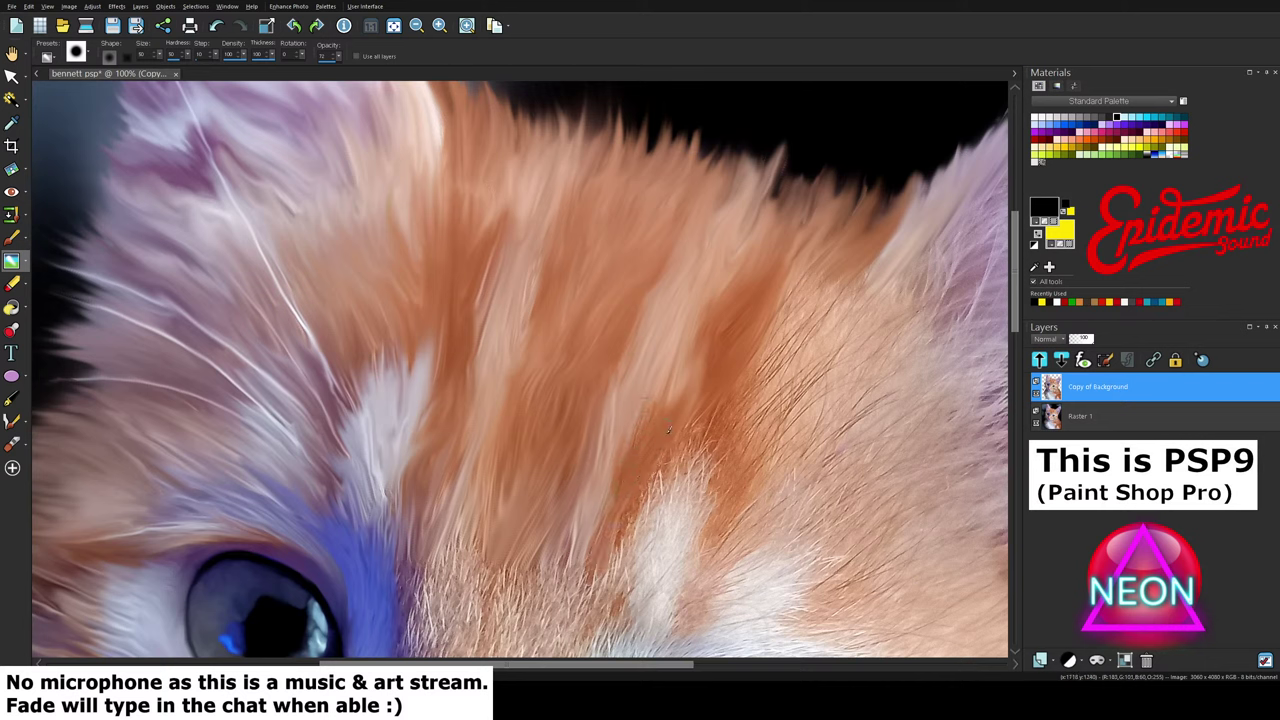
drag(596, 562, 630, 508)
drag(631, 568, 659, 472)
Step: Smudge the right-hand white brow patch and its tip upward into the orange fur above it
drag(657, 541, 703, 425)
drag(673, 520, 714, 438)
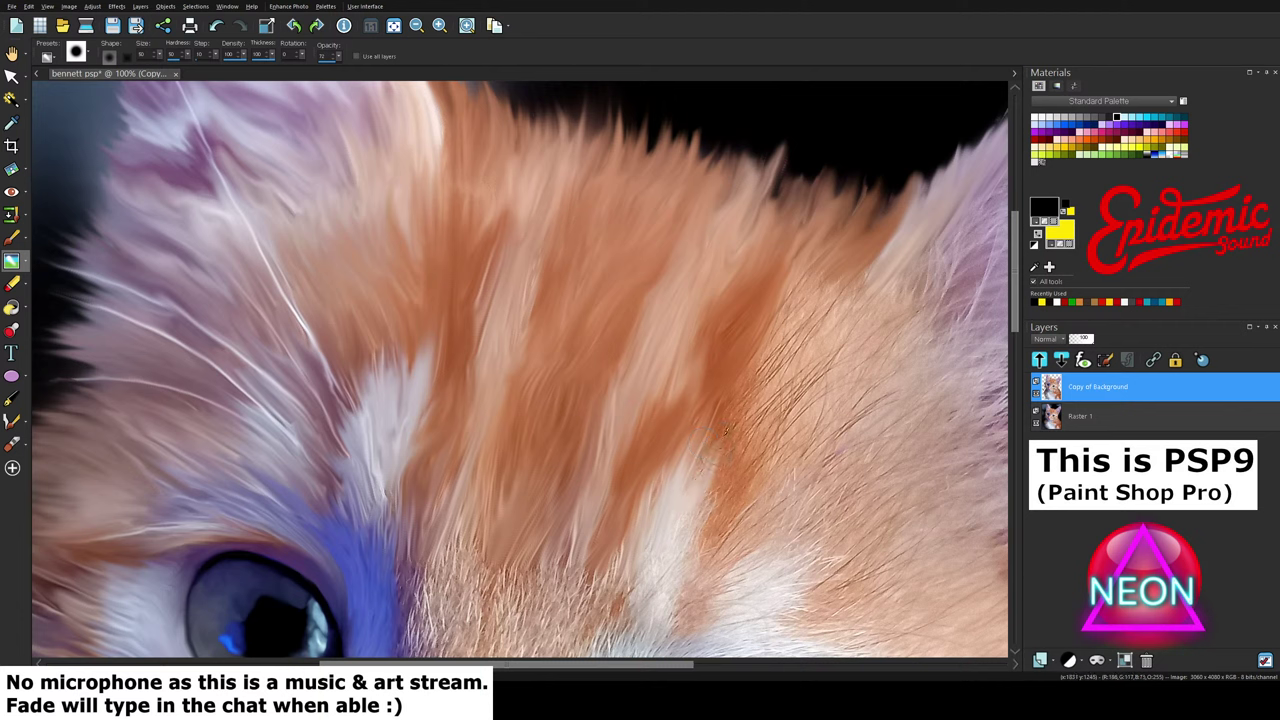
drag(670, 518, 705, 448)
drag(667, 552, 711, 480)
mouse_move(668, 574)
mouse_down()
mouse_move(709, 517)
mouse_move(712, 537)
mouse_up()
mouse_move(629, 598)
mouse_down()
mouse_move(661, 481)
mouse_move(617, 596)
mouse_move(630, 532)
mouse_up()
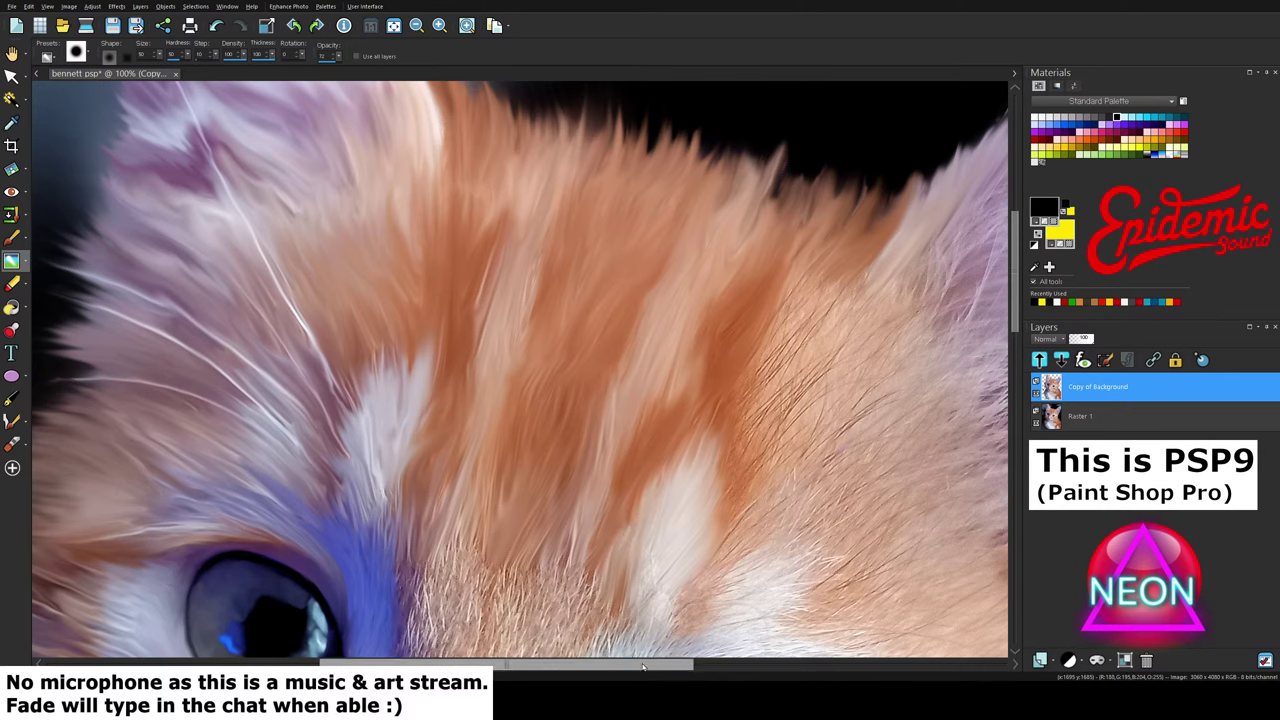
Step: Smudge the pale fur between the top of the right-hand orange stripe and the right-hand ear's base diagonally upward
drag(669, 664, 745, 664)
mouse_move(585, 342)
mouse_down()
mouse_move(599, 268)
mouse_move(623, 254)
mouse_move(604, 311)
mouse_move(629, 256)
mouse_move(601, 321)
mouse_move(651, 267)
mouse_up()
drag(652, 286, 662, 276)
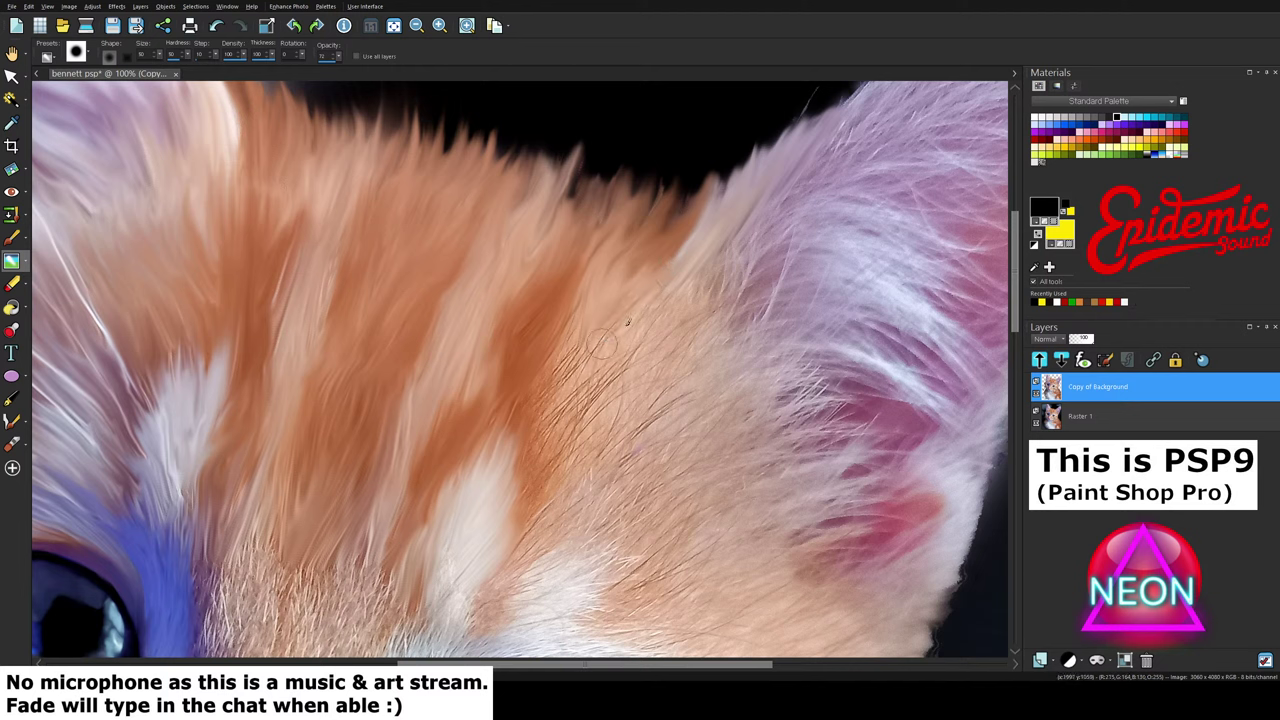
mouse_move(602, 338)
mouse_down()
mouse_move(680, 269)
mouse_move(601, 352)
mouse_move(657, 300)
mouse_up()
drag(636, 358, 695, 308)
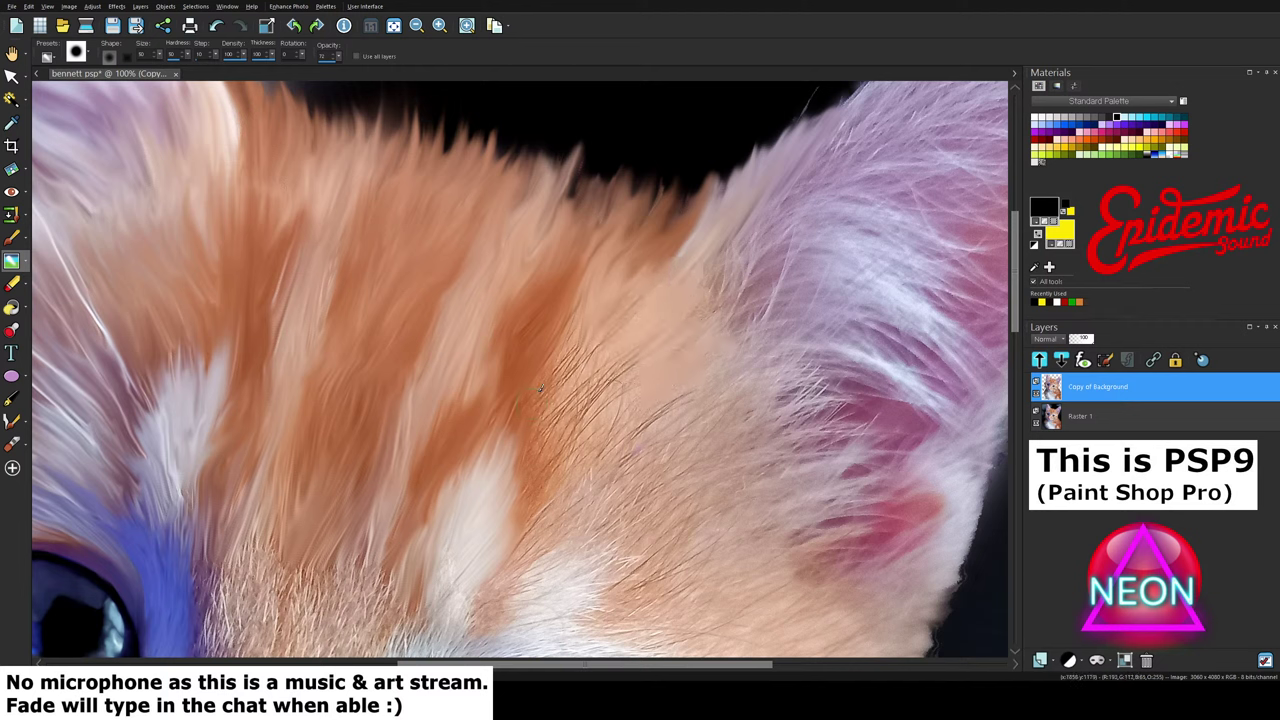
Step: Smudge the outer edge of the right-hand orange stripe and the dark hairs beside it diagonally upward toward the right-hand ear
drag(552, 408, 596, 310)
drag(547, 436, 574, 342)
drag(558, 420, 614, 340)
drag(537, 465, 610, 370)
drag(555, 430, 626, 348)
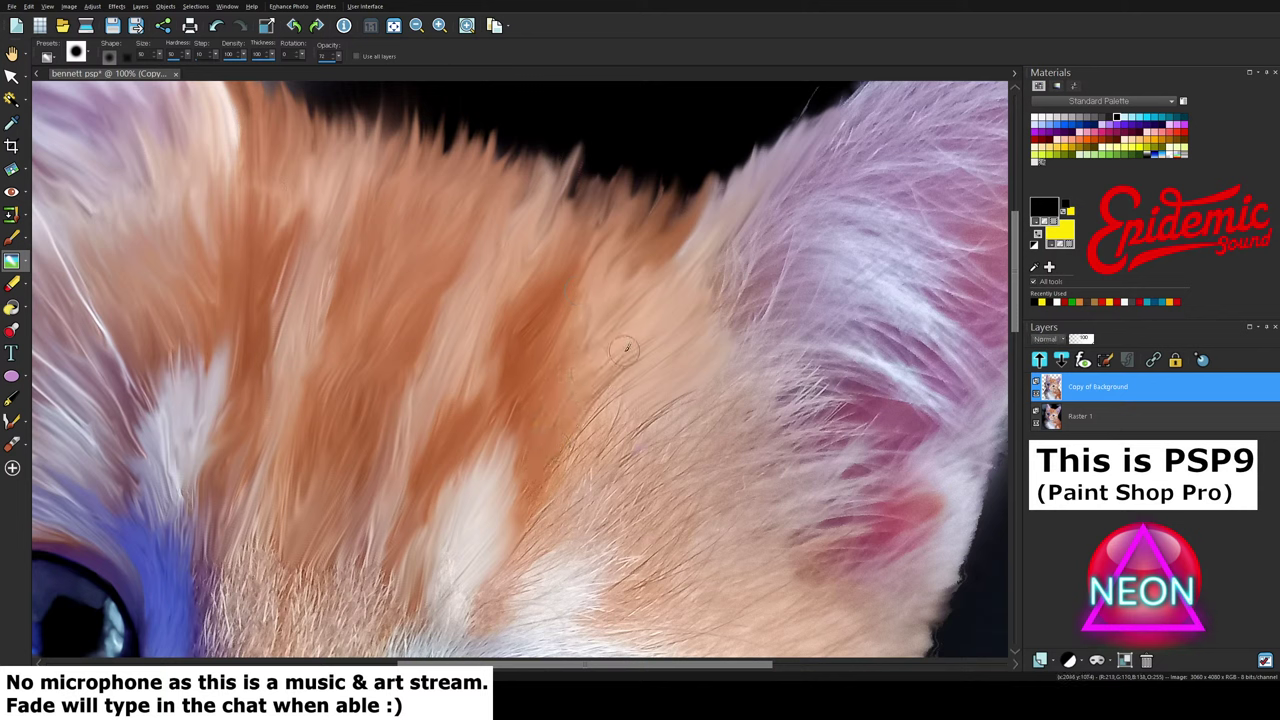
drag(573, 414, 606, 382)
mouse_move(560, 470)
mouse_down()
mouse_move(624, 394)
mouse_move(622, 362)
mouse_move(651, 338)
mouse_up()
mouse_move(584, 456)
mouse_down()
mouse_move(636, 403)
mouse_move(542, 501)
mouse_move(684, 396)
mouse_up()
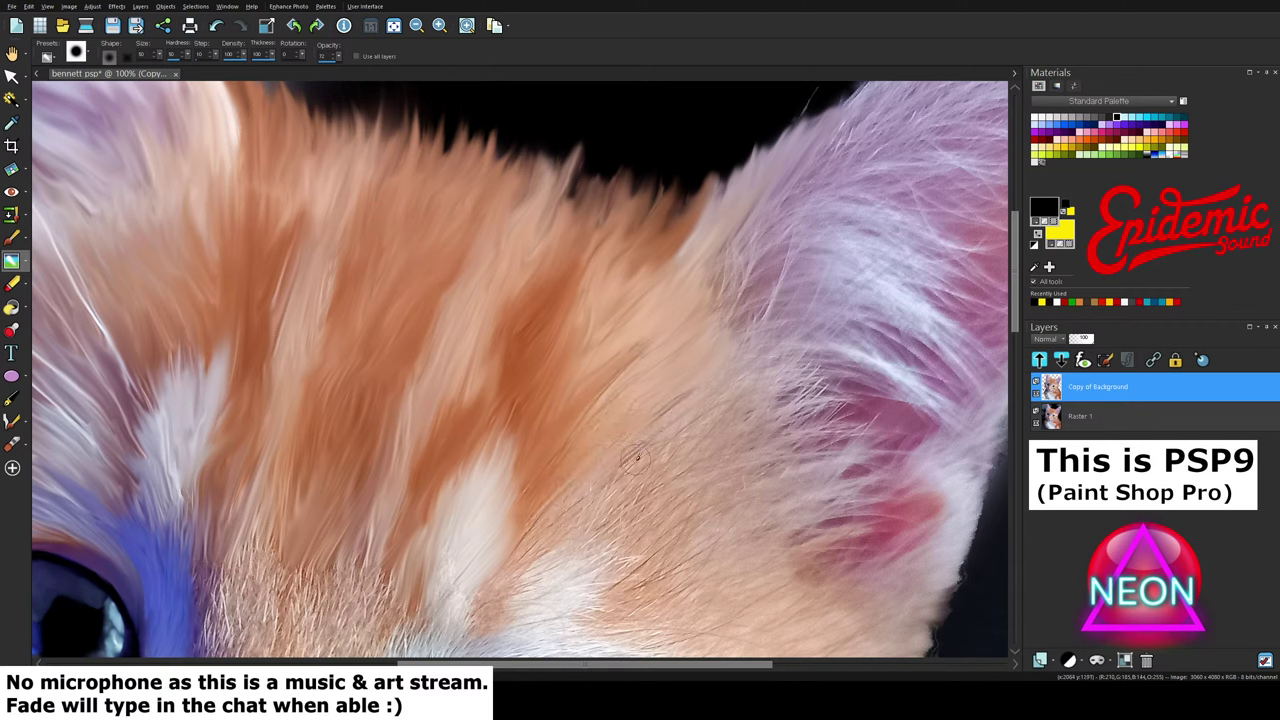
Step: Smudge the stripe's lower end and the pale fur above the right-hand eye diagonally upward toward the right-hand ear
drag(637, 462, 684, 418)
drag(606, 486, 722, 402)
mouse_move(529, 558)
mouse_down()
mouse_move(614, 464)
mouse_move(526, 541)
mouse_move(582, 486)
mouse_up()
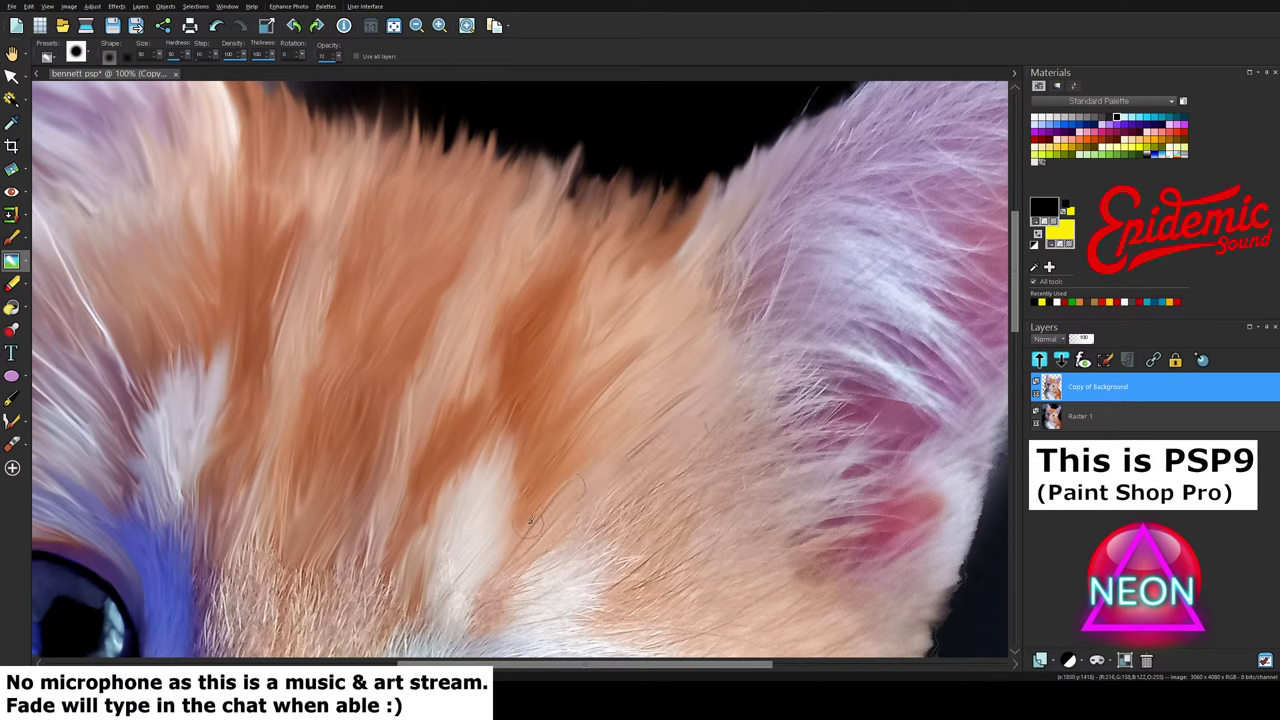
drag(516, 528, 566, 438)
drag(517, 506, 594, 411)
drag(546, 482, 603, 420)
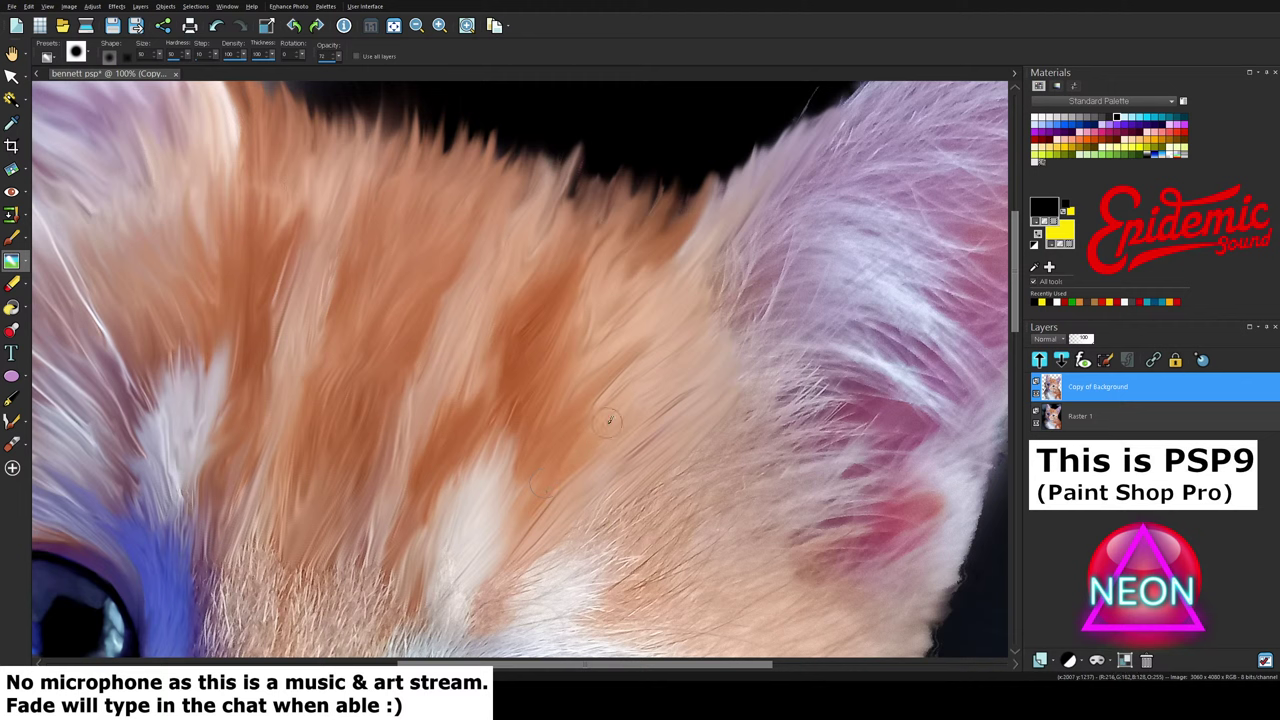
drag(541, 558, 616, 486)
drag(577, 535, 637, 486)
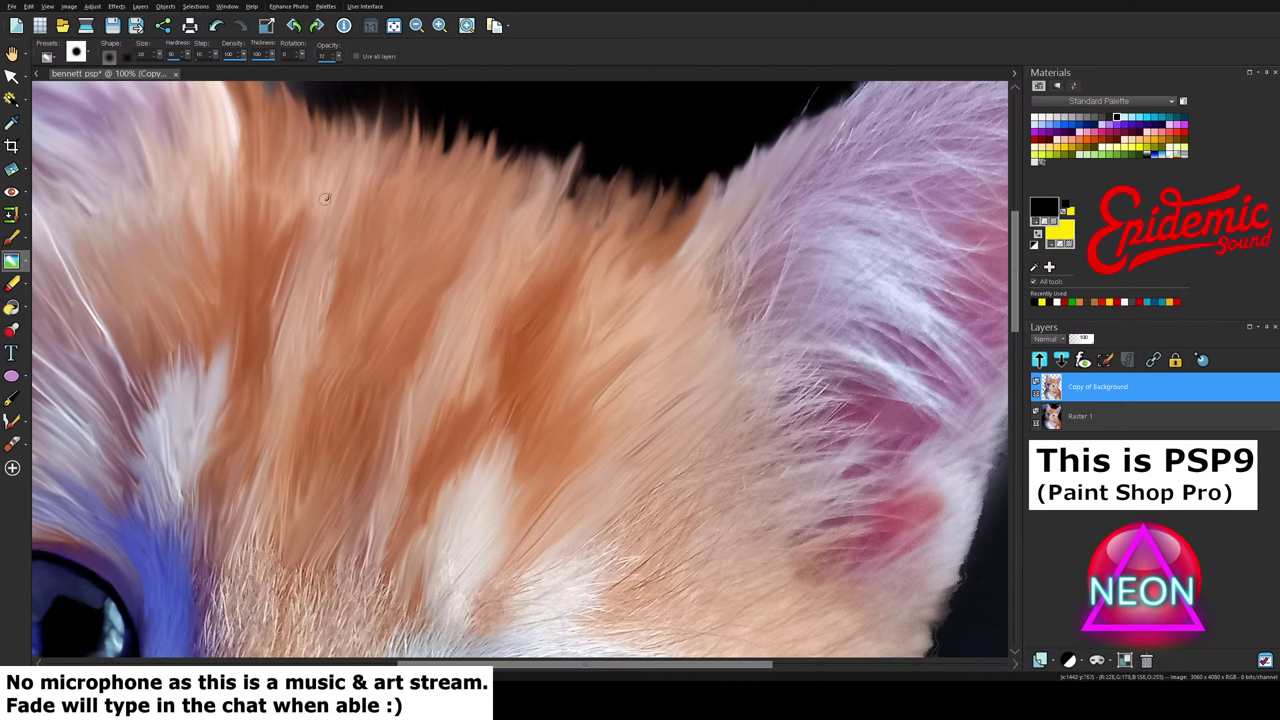
Step: Pull fine fur tips outward along the top of the head up to the right-hand ear's base, smudging with a smaller brush
mouse_move(335, 238)
mouse_down()
mouse_move(370, 110)
mouse_move(385, 102)
mouse_up()
mouse_move(380, 160)
mouse_down()
mouse_move(412, 91)
mouse_move(414, 165)
mouse_move(426, 116)
mouse_up()
mouse_move(450, 160)
mouse_down()
mouse_move(447, 161)
mouse_move(461, 92)
mouse_move(470, 161)
mouse_move(492, 108)
mouse_move(484, 162)
mouse_move(504, 127)
mouse_move(505, 167)
mouse_move(516, 151)
mouse_move(502, 180)
mouse_move(536, 112)
mouse_move(500, 157)
mouse_move(520, 172)
mouse_move(552, 142)
mouse_move(533, 195)
mouse_move(569, 114)
mouse_move(534, 201)
mouse_move(563, 168)
mouse_move(566, 196)
mouse_move(590, 148)
mouse_up()
drag(573, 206, 590, 154)
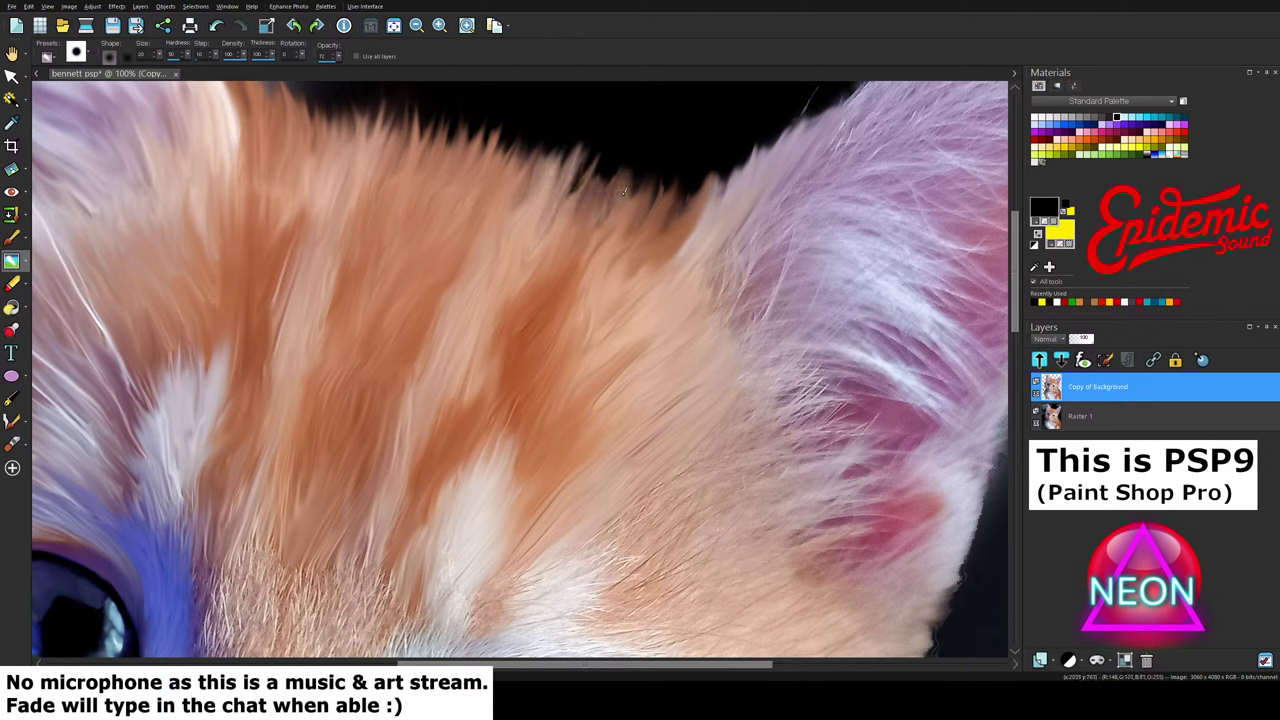
mouse_move(590, 207)
mouse_down()
mouse_move(612, 148)
mouse_move(594, 209)
mouse_move(616, 162)
mouse_move(605, 191)
mouse_move(623, 178)
mouse_move(620, 195)
mouse_move(640, 158)
mouse_up()
mouse_move(647, 202)
mouse_down()
mouse_move(700, 161)
mouse_move(664, 231)
mouse_move(701, 162)
mouse_move(671, 255)
mouse_move(725, 170)
mouse_move(698, 205)
mouse_move(722, 151)
mouse_move(713, 185)
mouse_move(740, 150)
mouse_up()
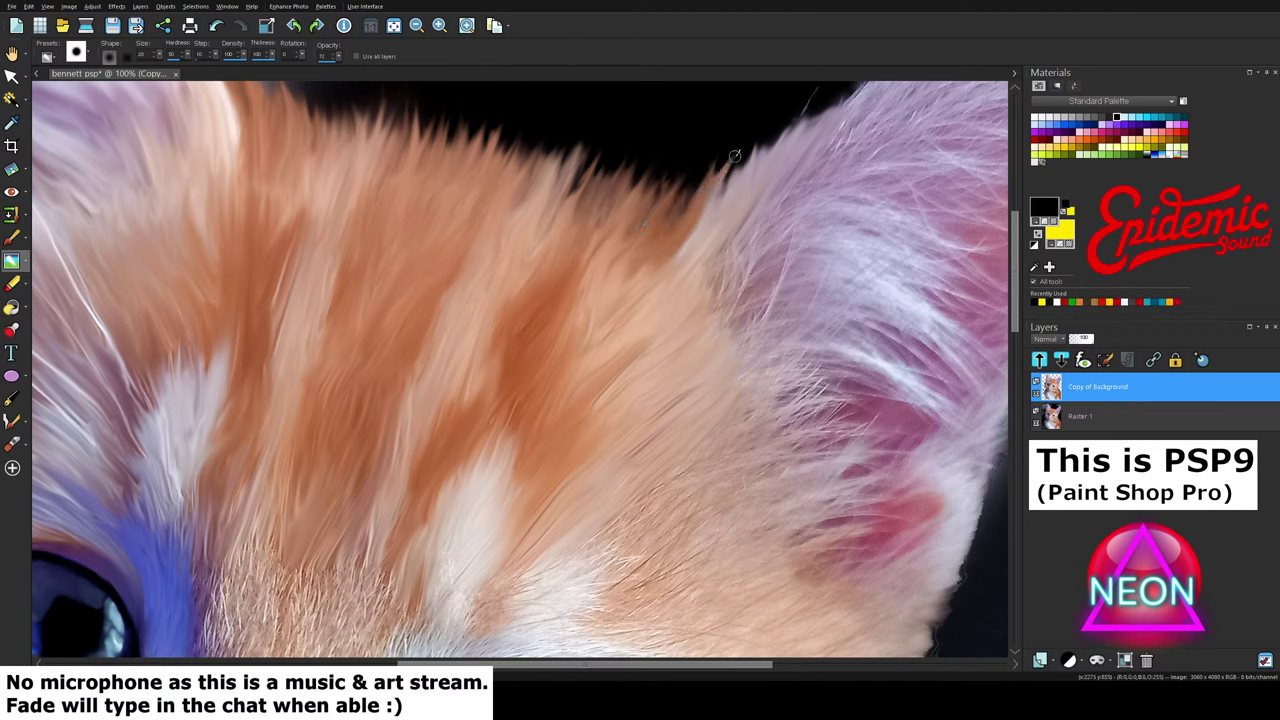
drag(712, 210, 737, 149)
mouse_move(715, 205)
mouse_down()
mouse_move(748, 147)
mouse_move(721, 198)
mouse_move(775, 151)
mouse_move(754, 177)
mouse_move(788, 116)
mouse_up()
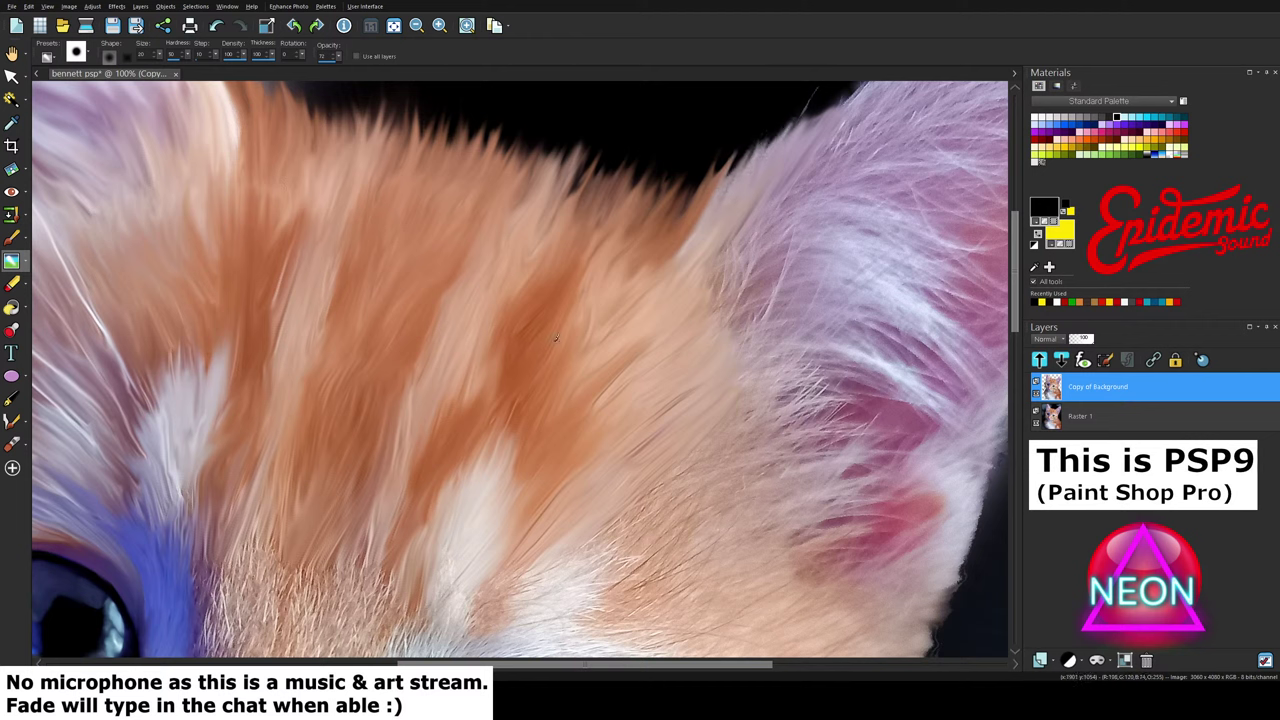
Step: Smudge fine wisps upward from the right-hand white brow patch, the pale forehead stripe and the left-hand white brow patch
drag(457, 510, 493, 431)
mouse_move(477, 491)
mouse_down()
mouse_move(512, 410)
mouse_move(508, 432)
mouse_move(517, 427)
mouse_up()
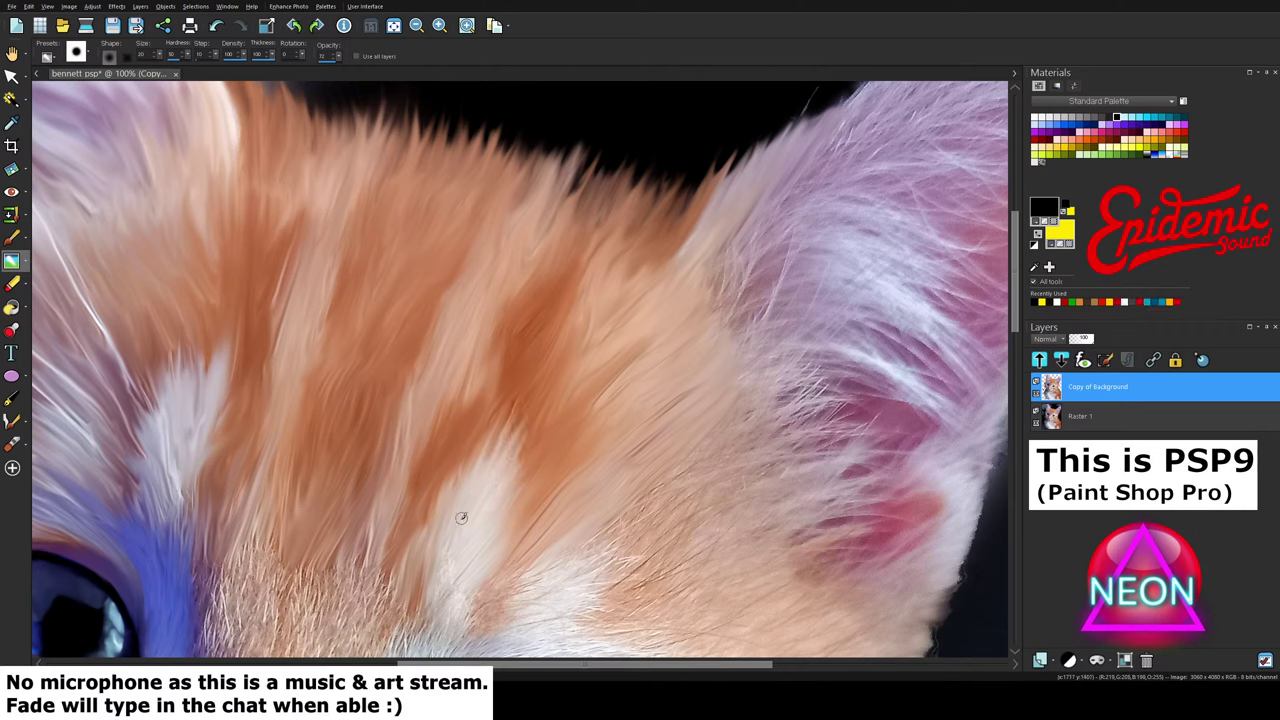
drag(461, 518, 486, 431)
drag(469, 494, 475, 438)
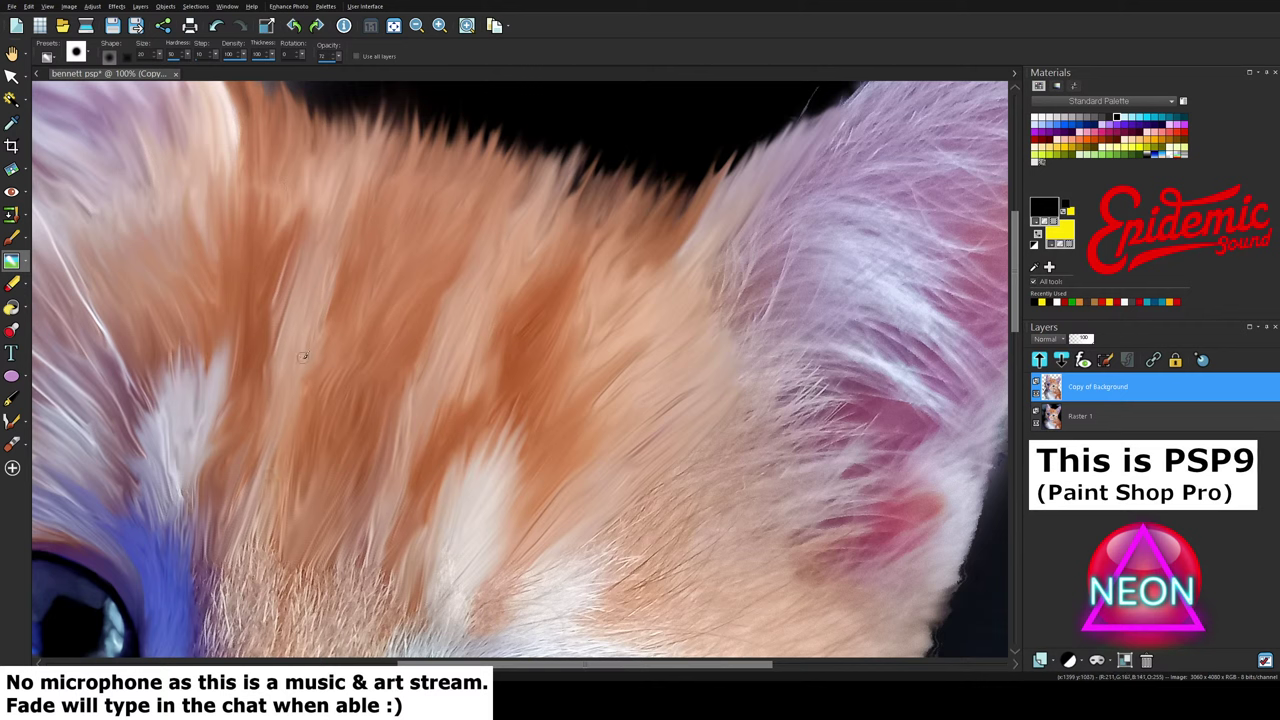
drag(331, 303, 345, 270)
mouse_move(300, 342)
mouse_down()
mouse_move(370, 213)
mouse_move(306, 304)
mouse_move(352, 231)
mouse_up()
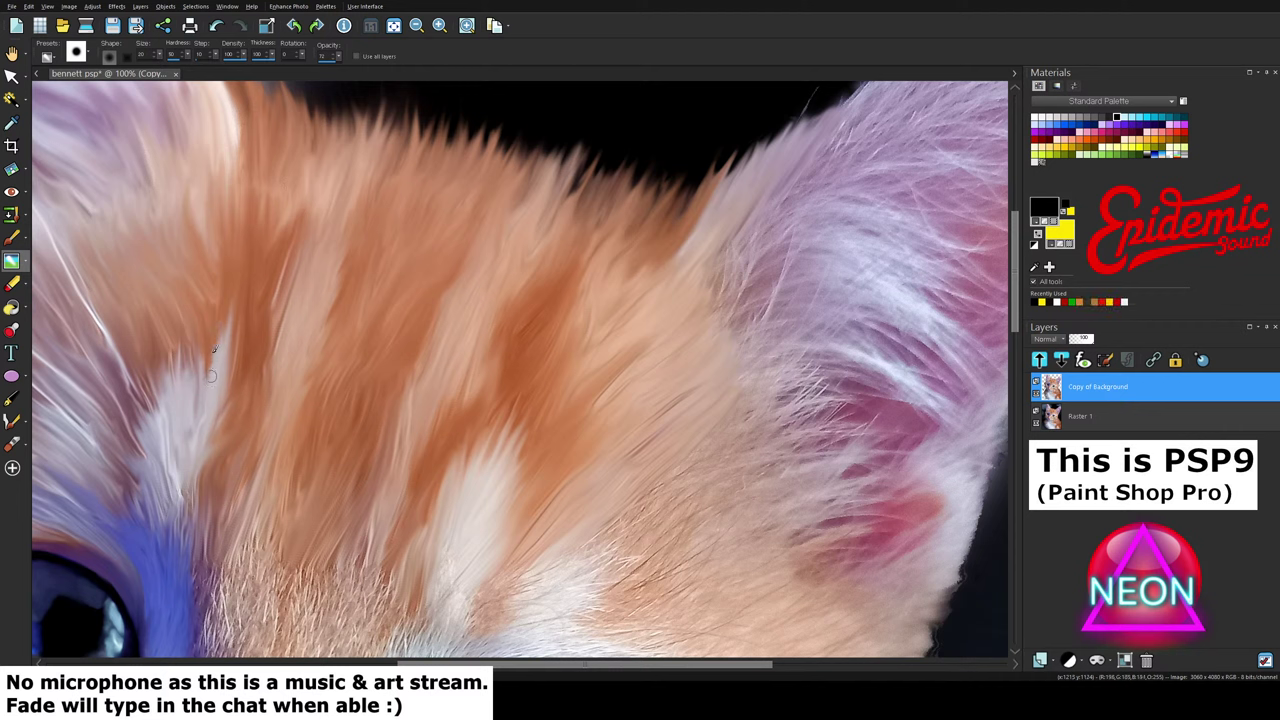
drag(211, 376, 210, 326)
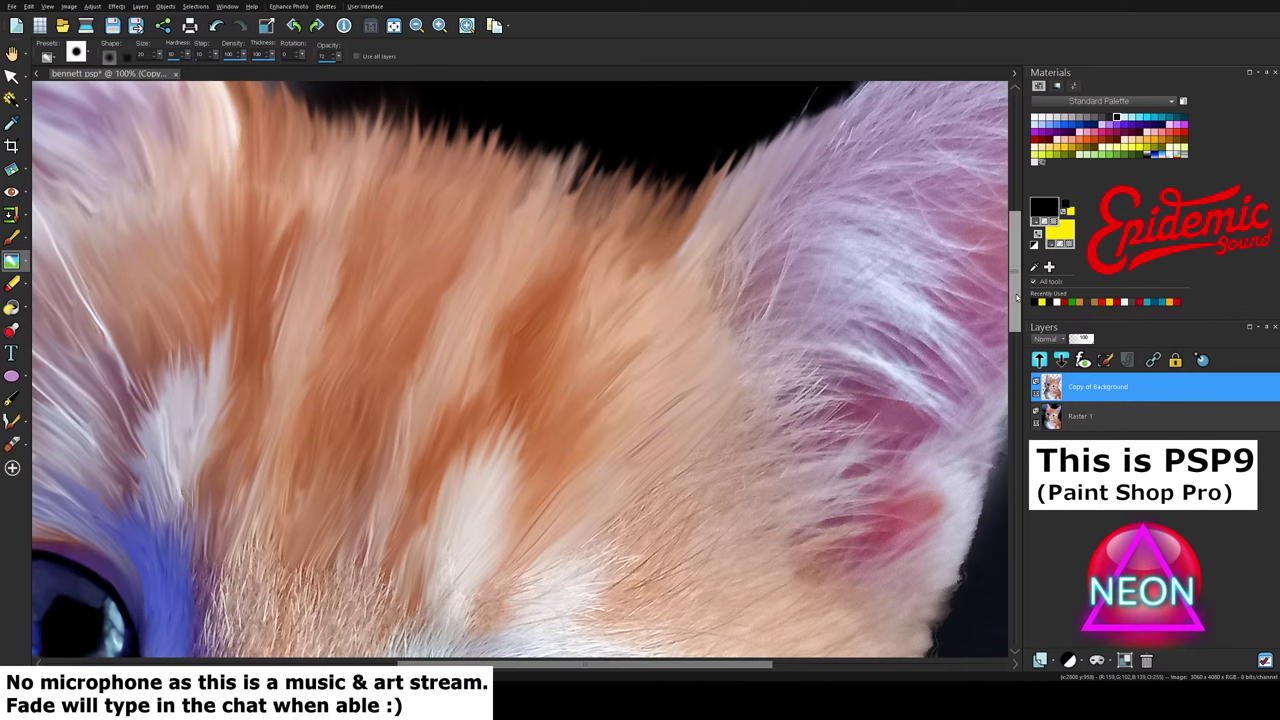
Step: Smudge a small spot on the right-hand ear's outline, on the edge facing the crown
mouse_move(1000, 292)
mouse_down()
mouse_move(1006, 338)
mouse_move(1006, 268)
mouse_up()
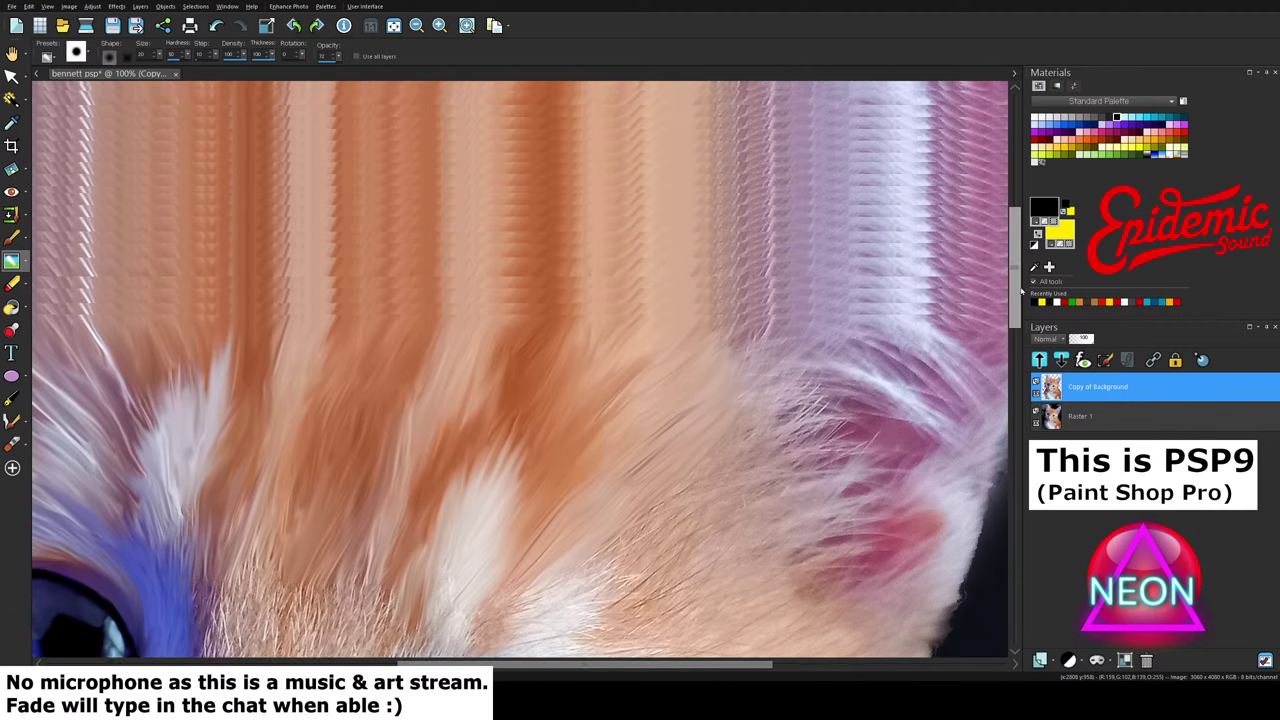
drag(534, 664, 656, 664)
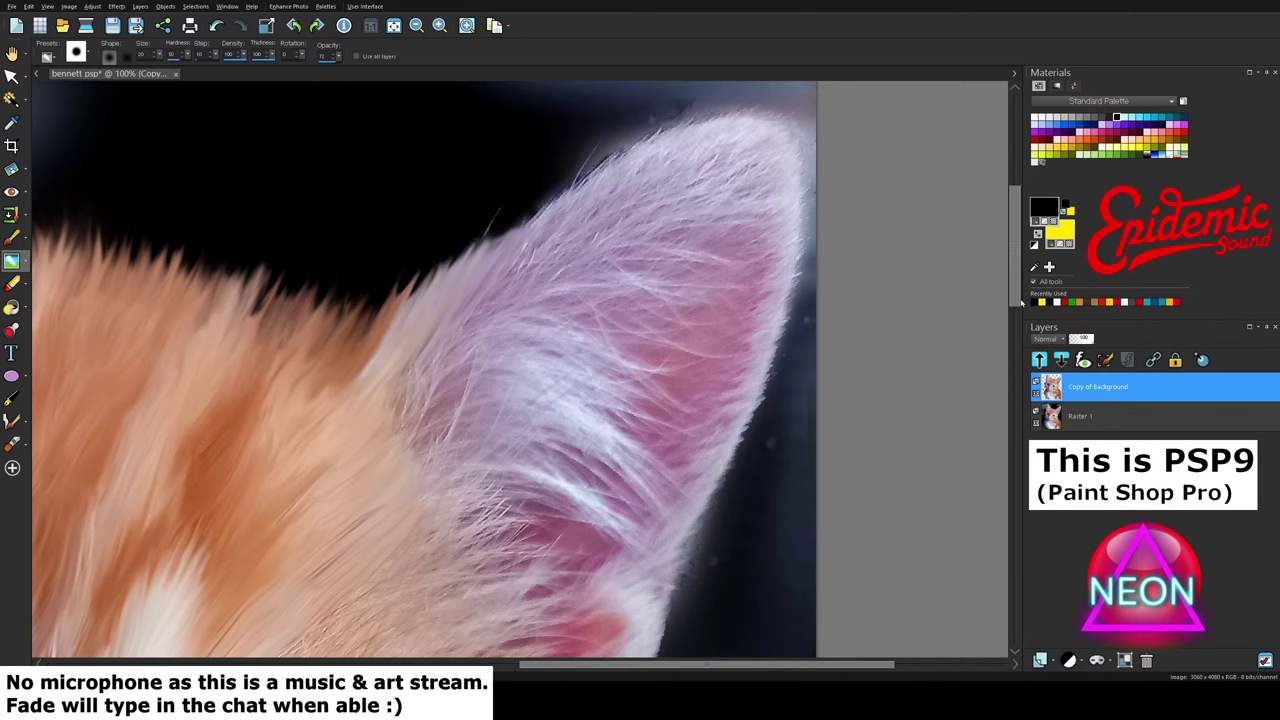
drag(1016, 298, 1016, 281)
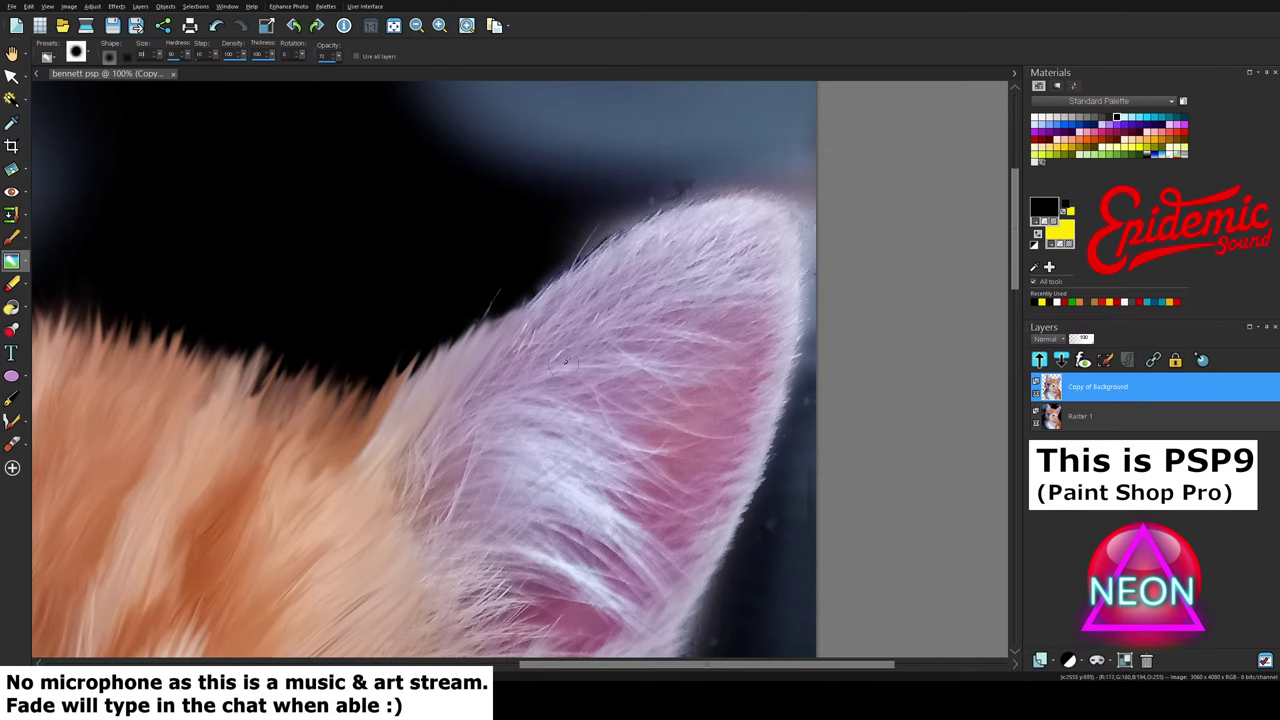
click(528, 300)
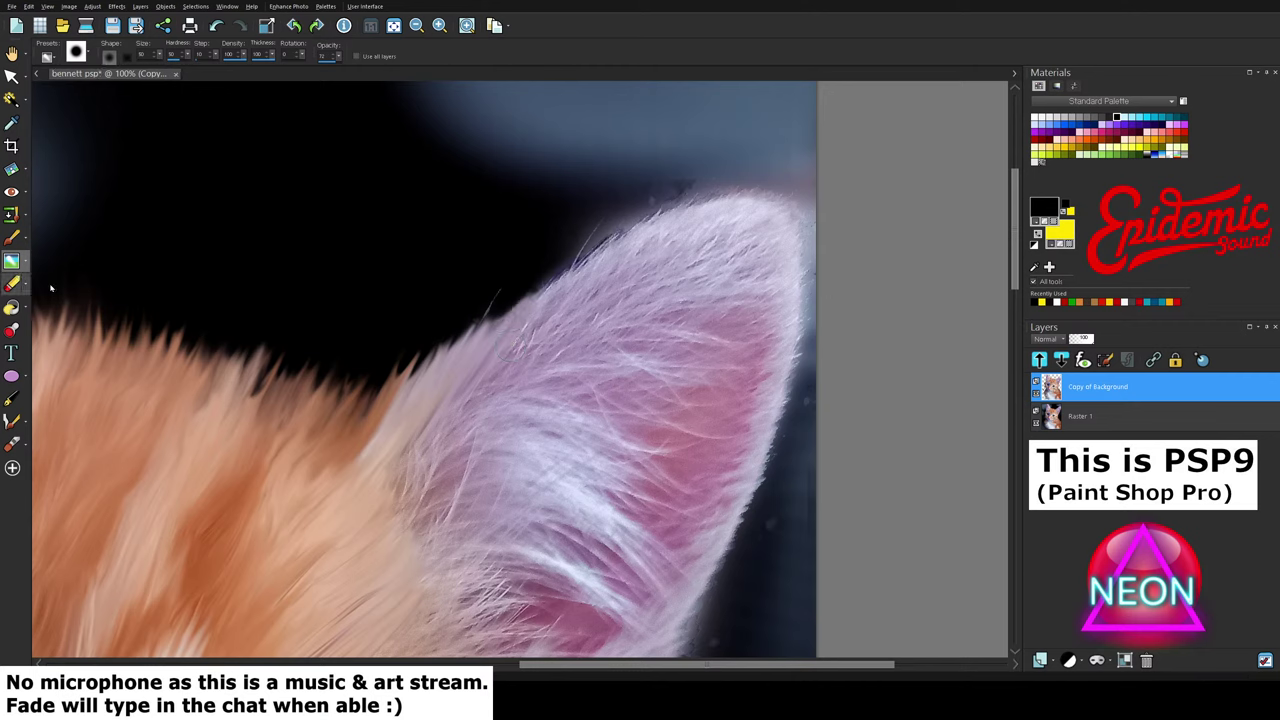
Step: Hide the Raster 1 layer and erase the stray hairs sticking out from the right-hand ear's crown-side edge on the cut-out layer
click(12, 284)
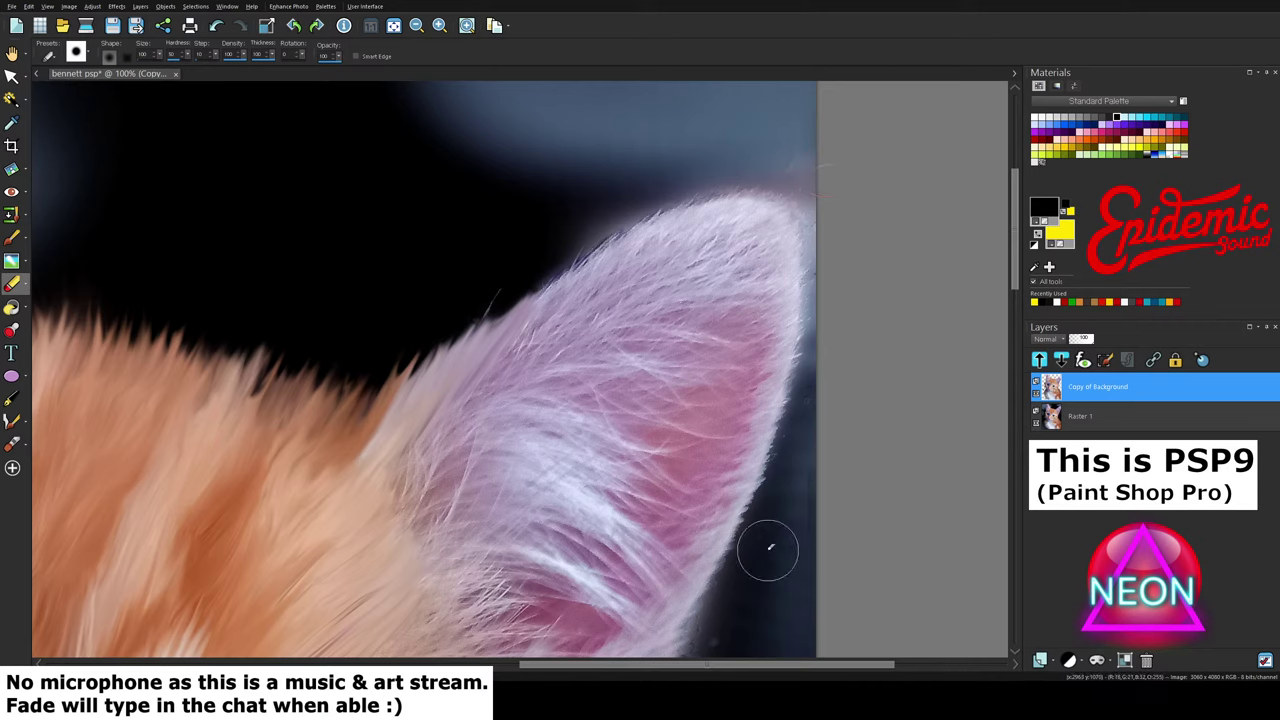
drag(1014, 278, 1010, 318)
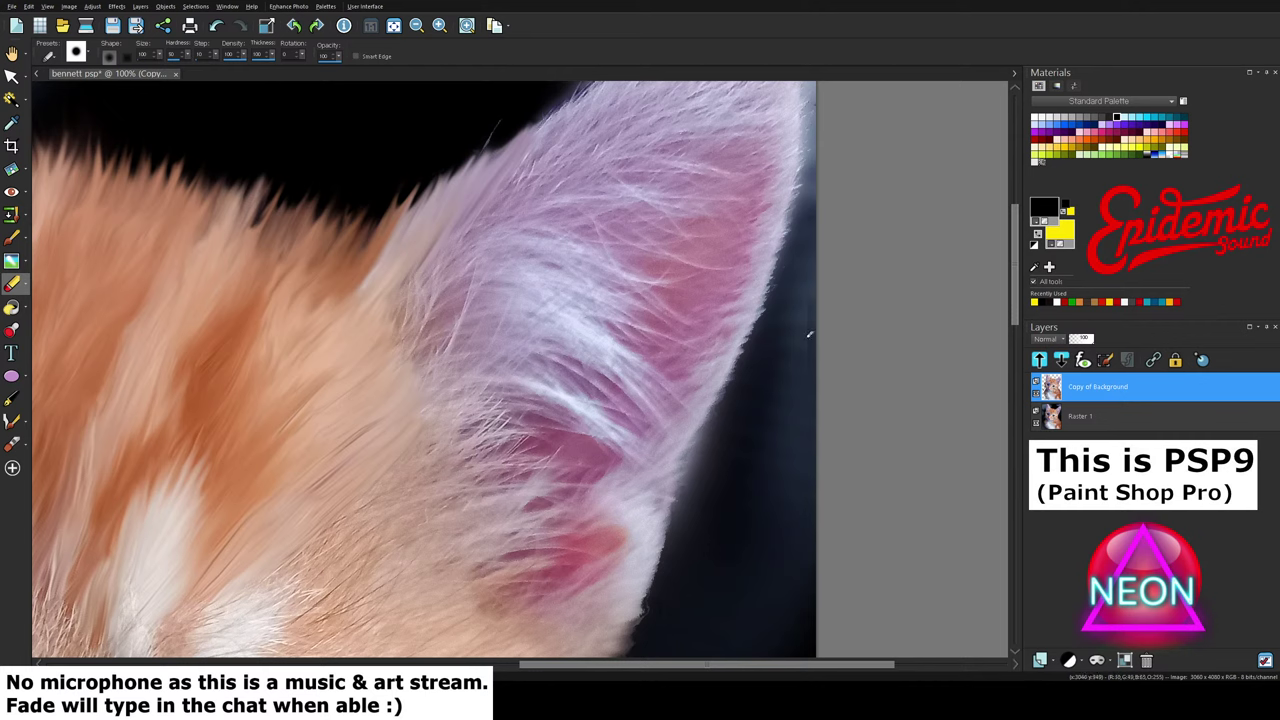
click(1037, 424)
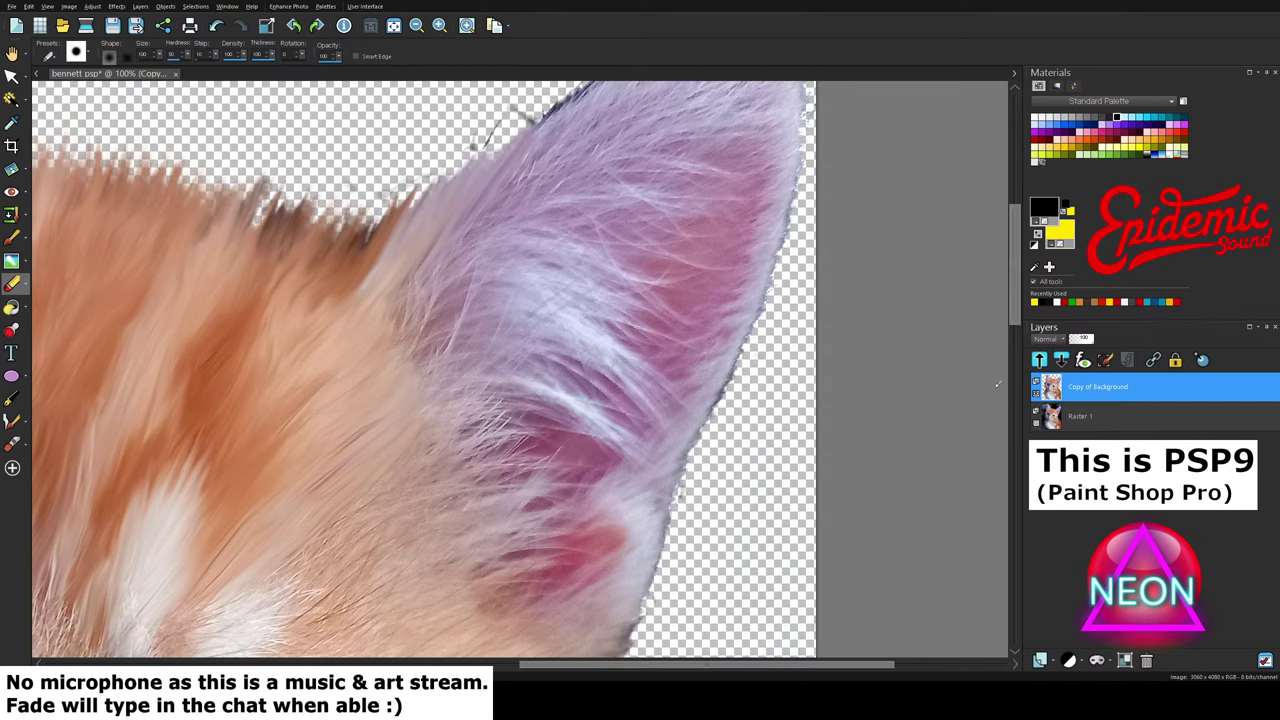
mouse_move(497, 113)
mouse_down()
mouse_move(475, 143)
mouse_move(518, 106)
mouse_up()
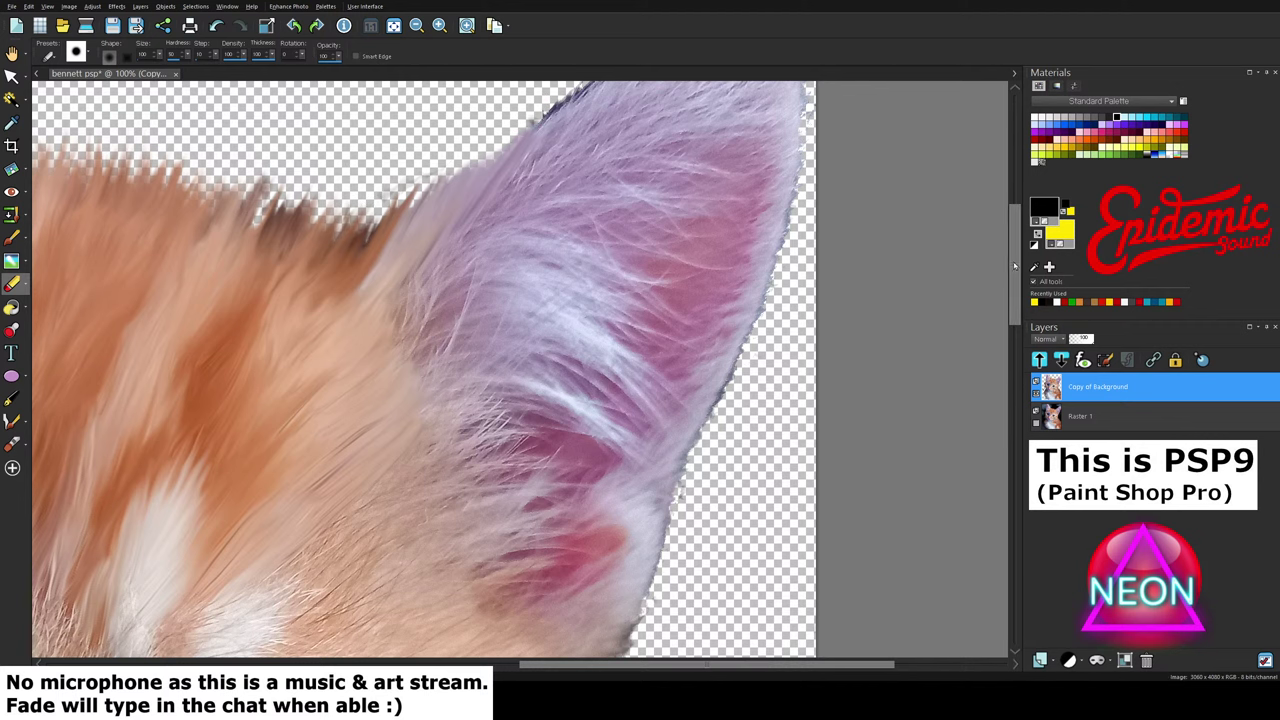
Step: Erase the ragged dark remnants along the head's outline just below the right-hand ear
scroll(948, 227, up, 3)
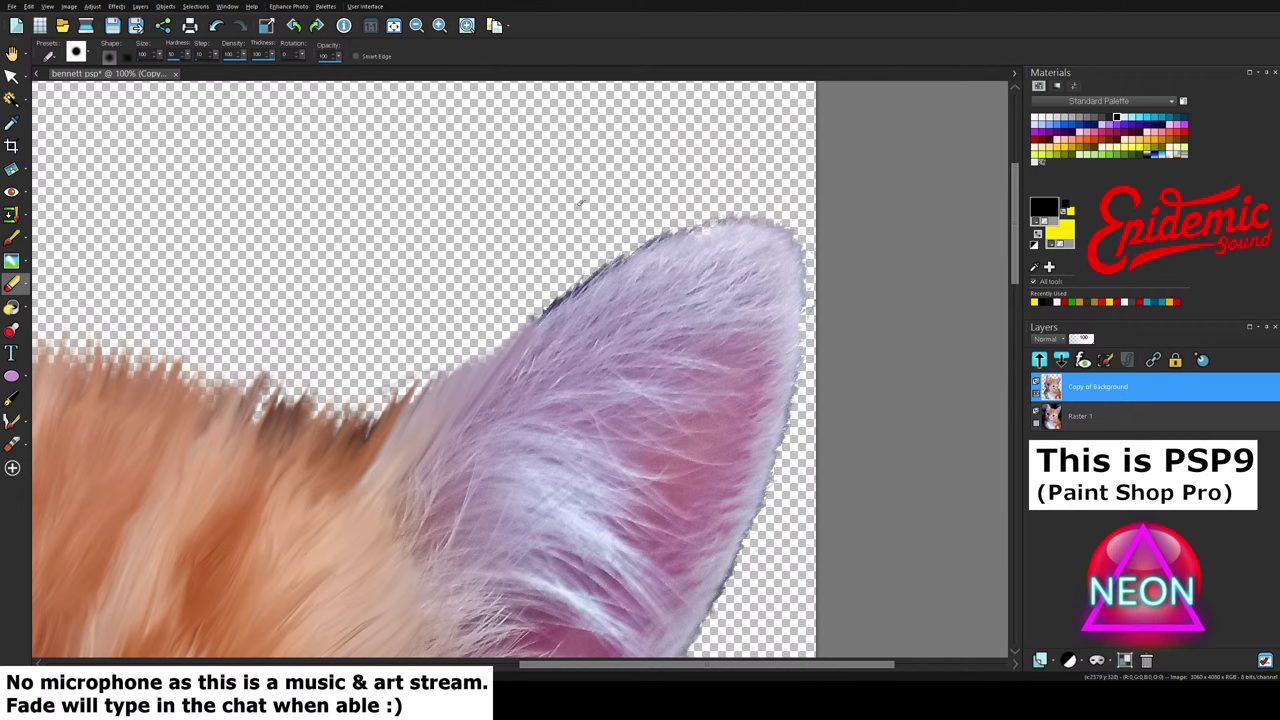
scroll(992, 262, down, 5)
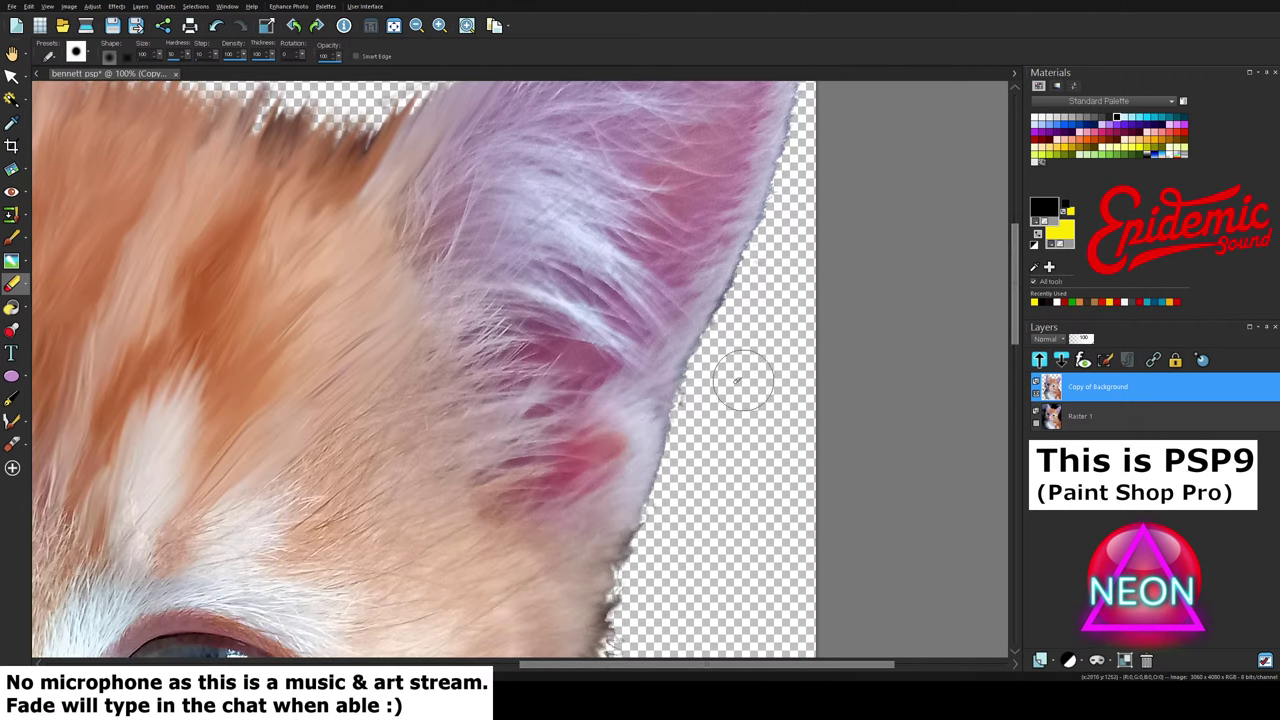
mouse_move(658, 528)
mouse_down()
mouse_move(618, 595)
mouse_move(612, 640)
mouse_move(625, 620)
mouse_up()
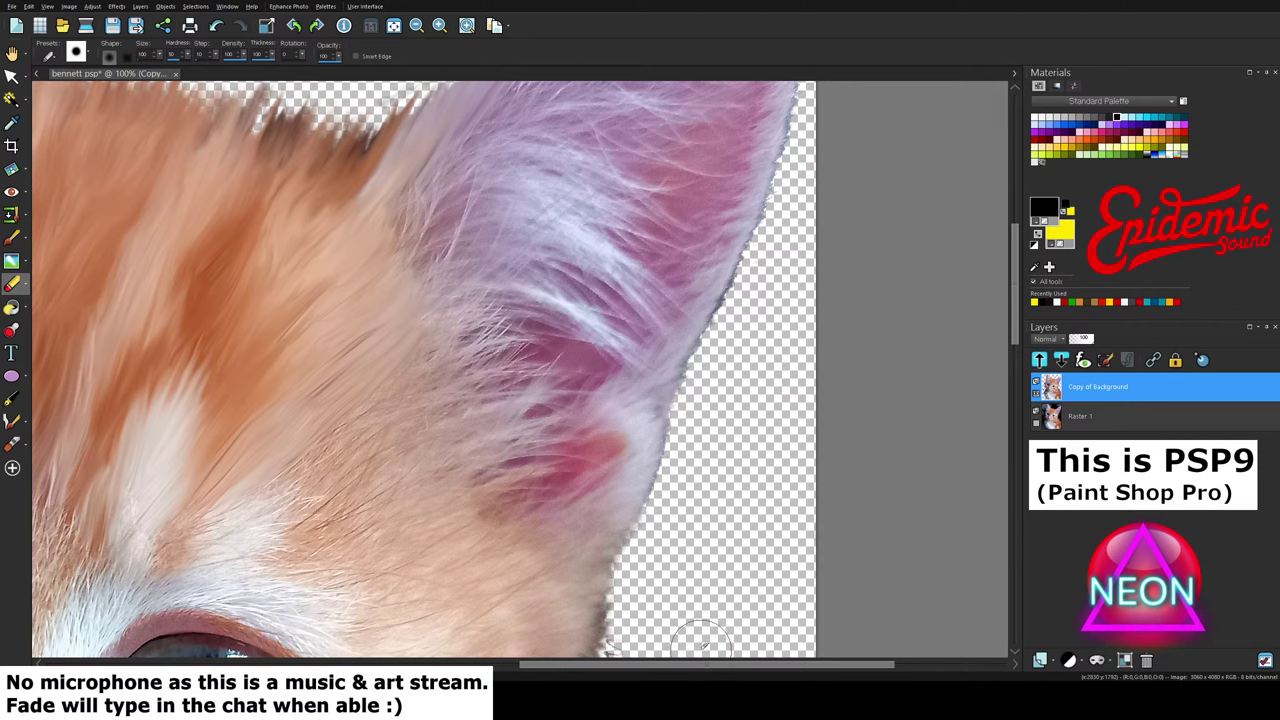
drag(705, 662, 348, 648)
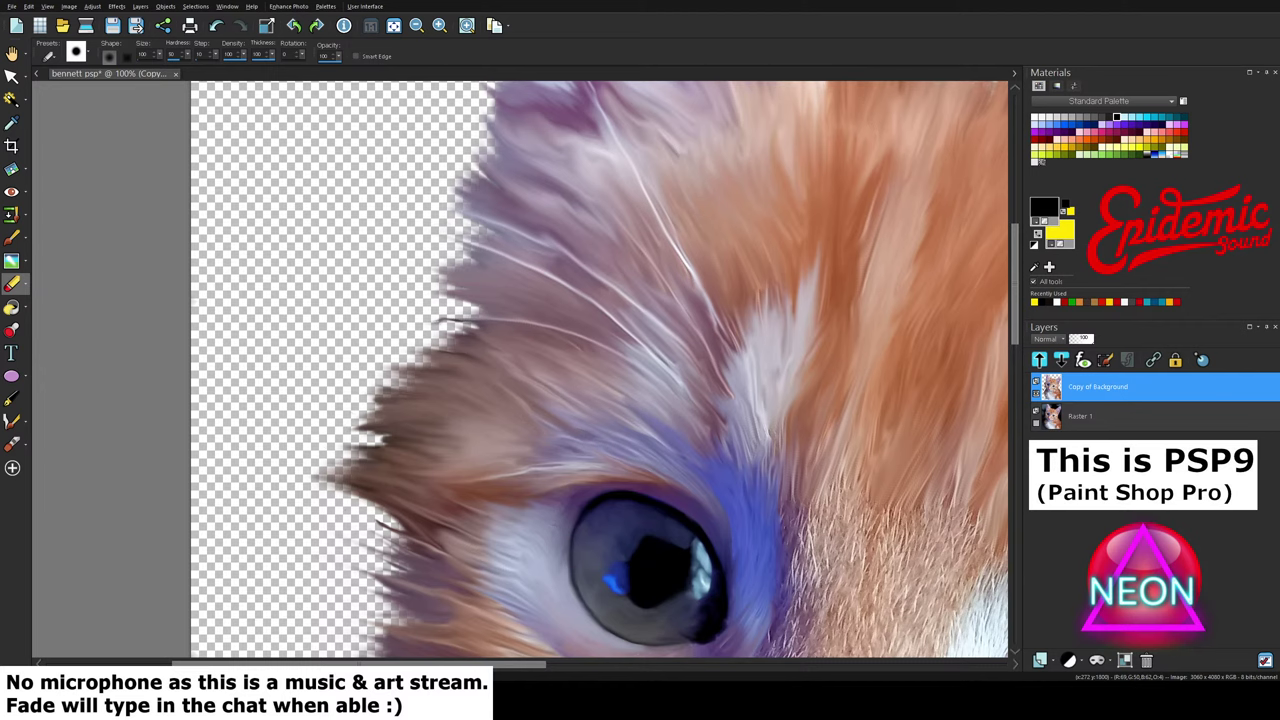
drag(342, 664, 722, 680)
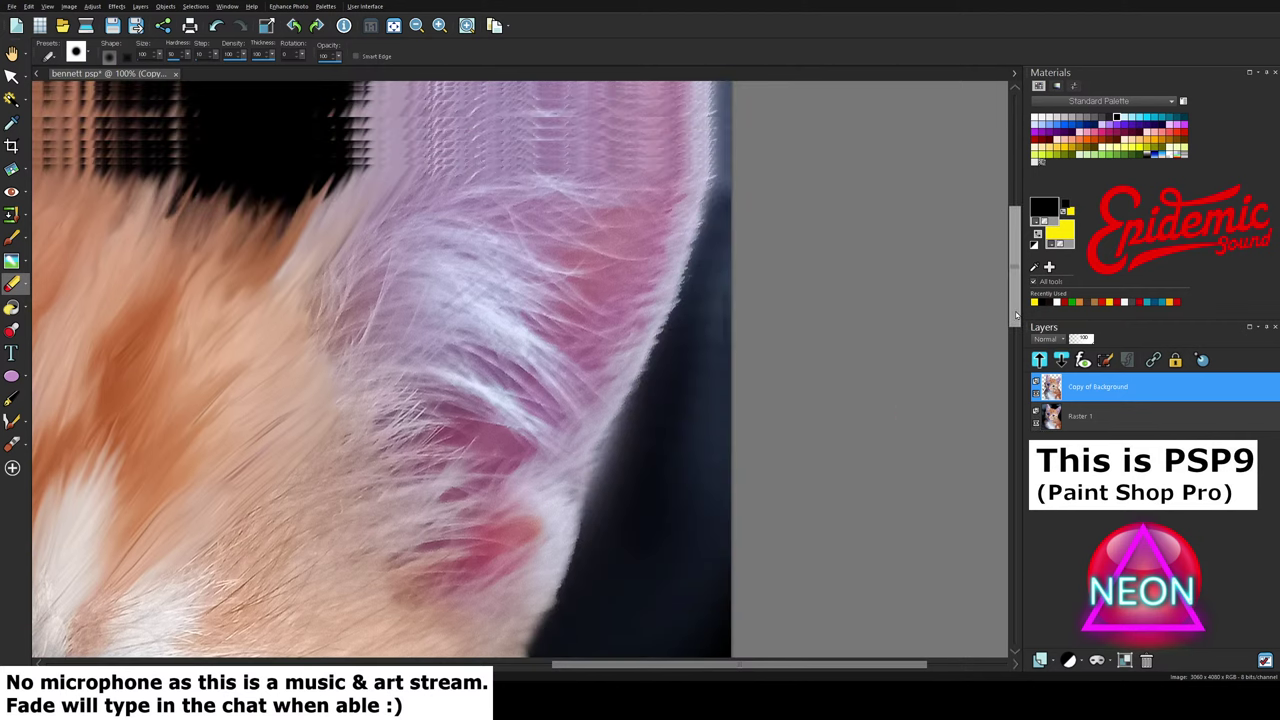
Step: Smudge the fur along the right-hand ear's outer edge, from its base up to the tip
drag(1016, 316, 1016, 290)
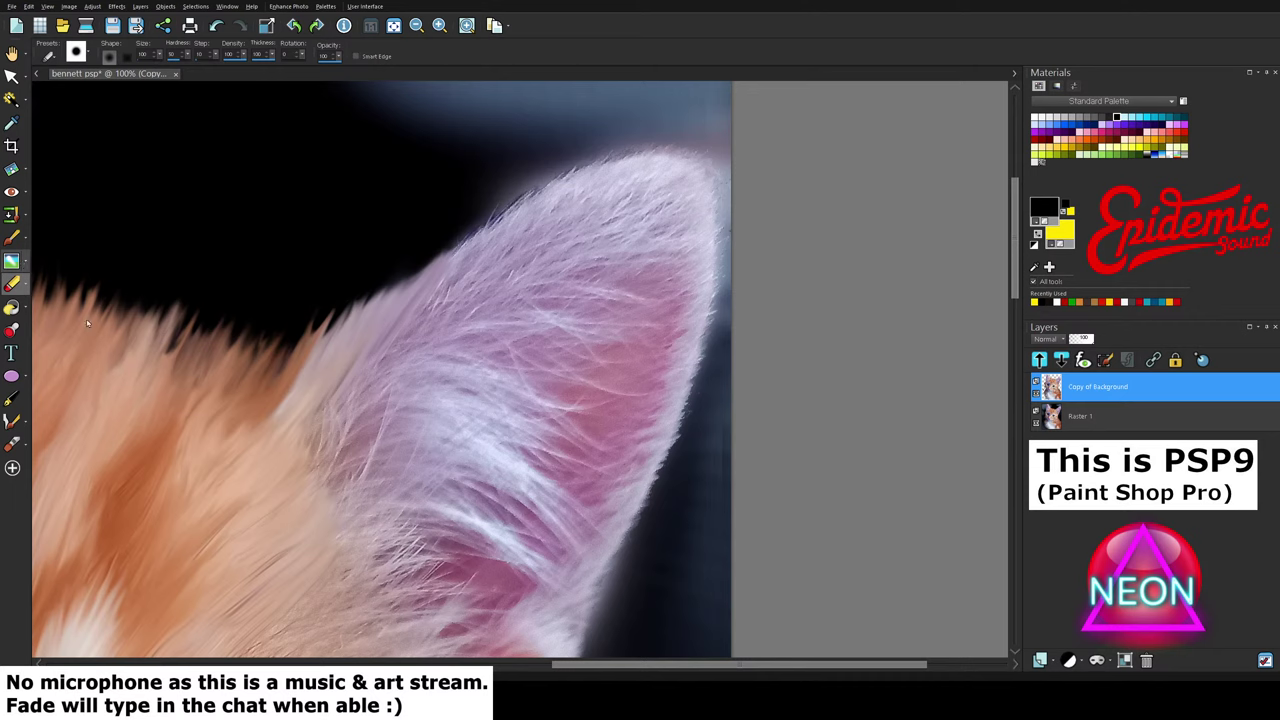
key(x)
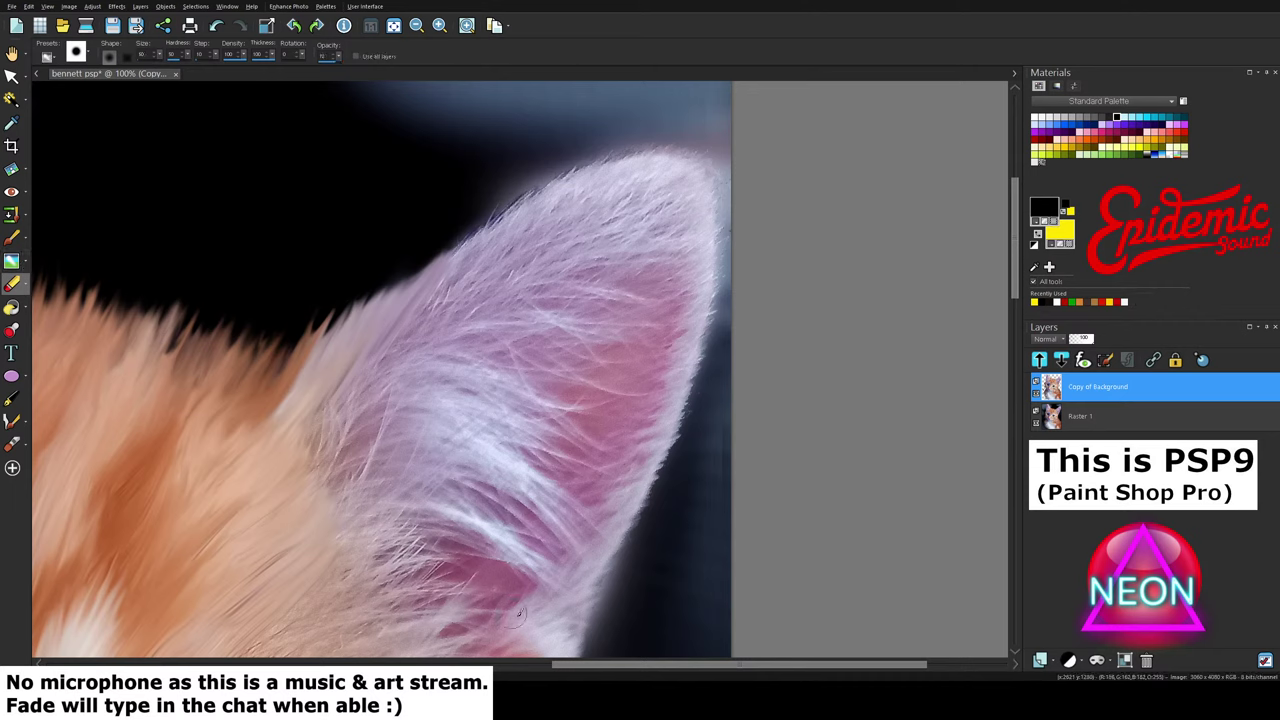
key(d)
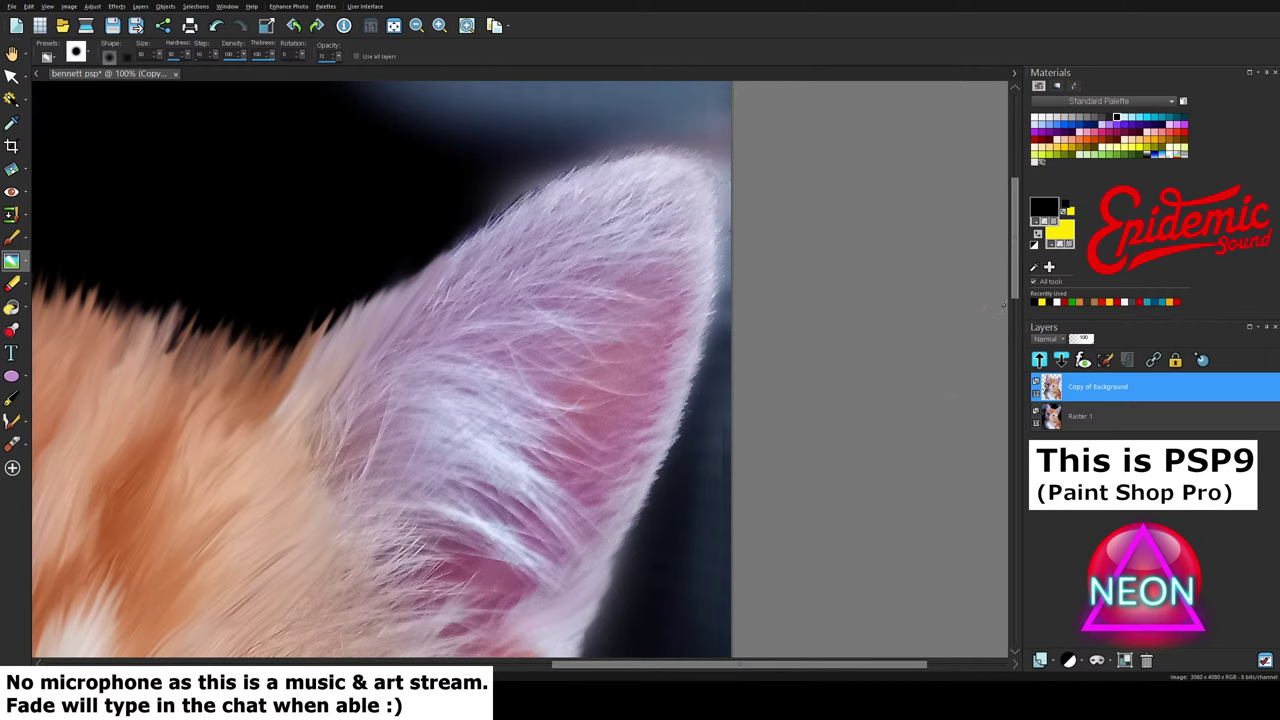
scroll(768, 448, down, 3)
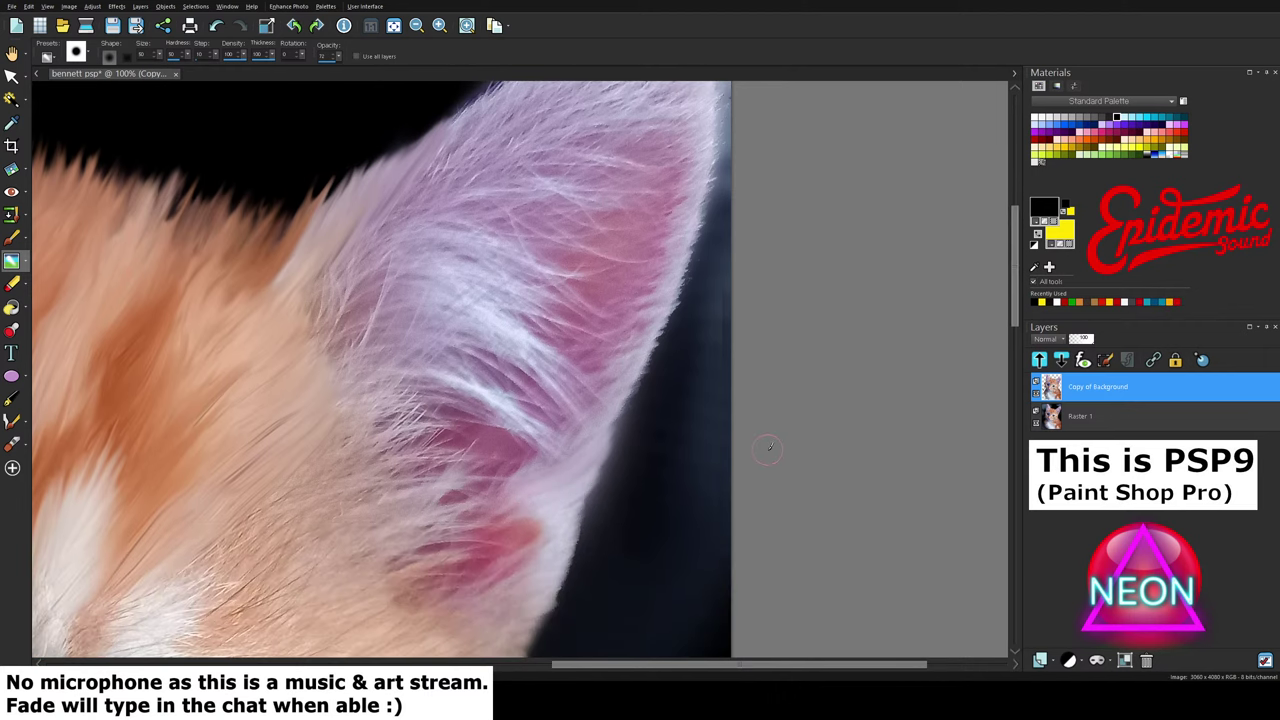
mouse_move(600, 509)
mouse_down()
mouse_move(556, 515)
mouse_move(592, 494)
mouse_move(544, 539)
mouse_move(585, 521)
mouse_up()
drag(542, 567, 583, 545)
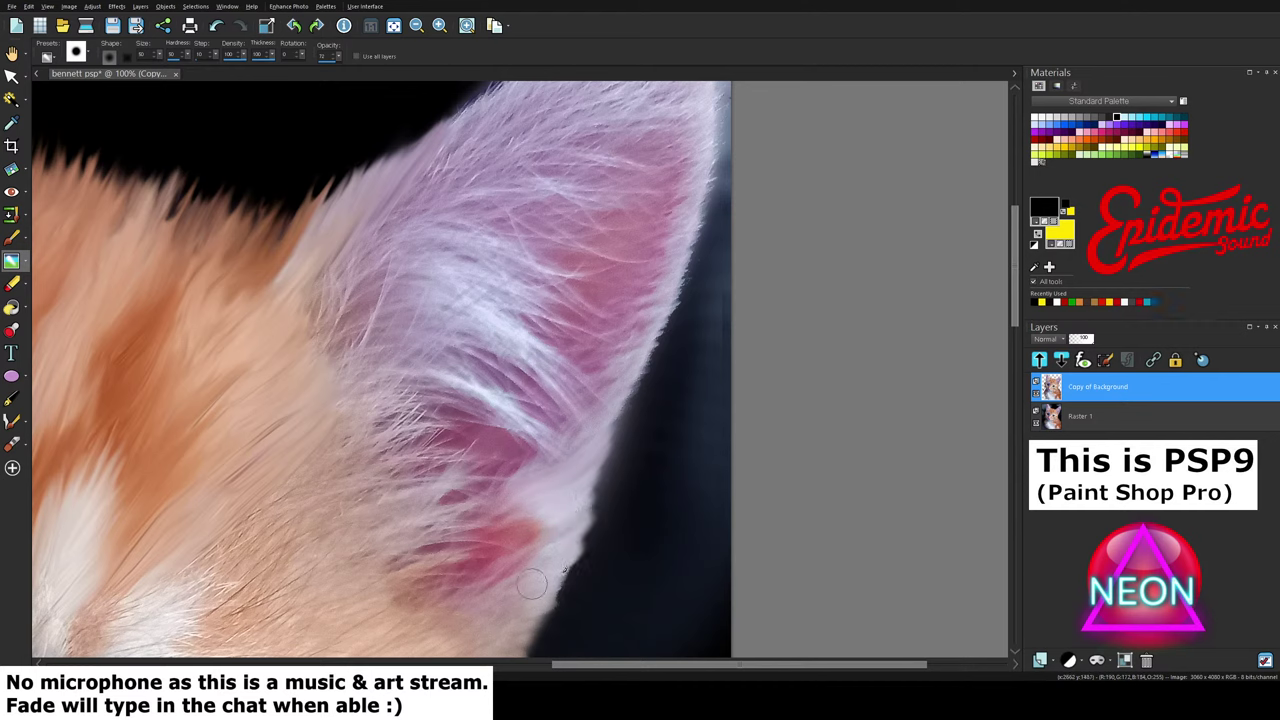
mouse_move(532, 584)
mouse_down()
mouse_move(572, 582)
mouse_move(522, 623)
mouse_move(567, 602)
mouse_move(535, 626)
mouse_up()
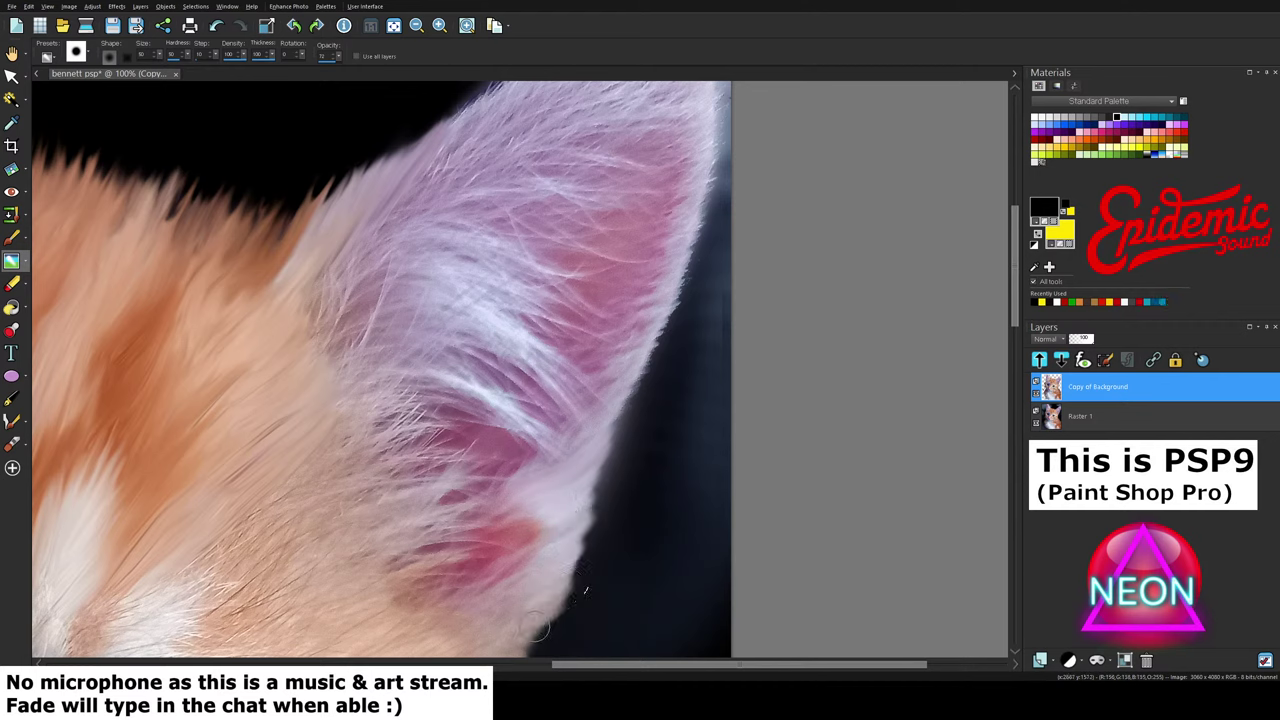
mouse_move(609, 477)
mouse_down()
mouse_move(586, 449)
mouse_move(658, 356)
mouse_move(712, 190)
mouse_up()
scroll(1008, 306, up, 3)
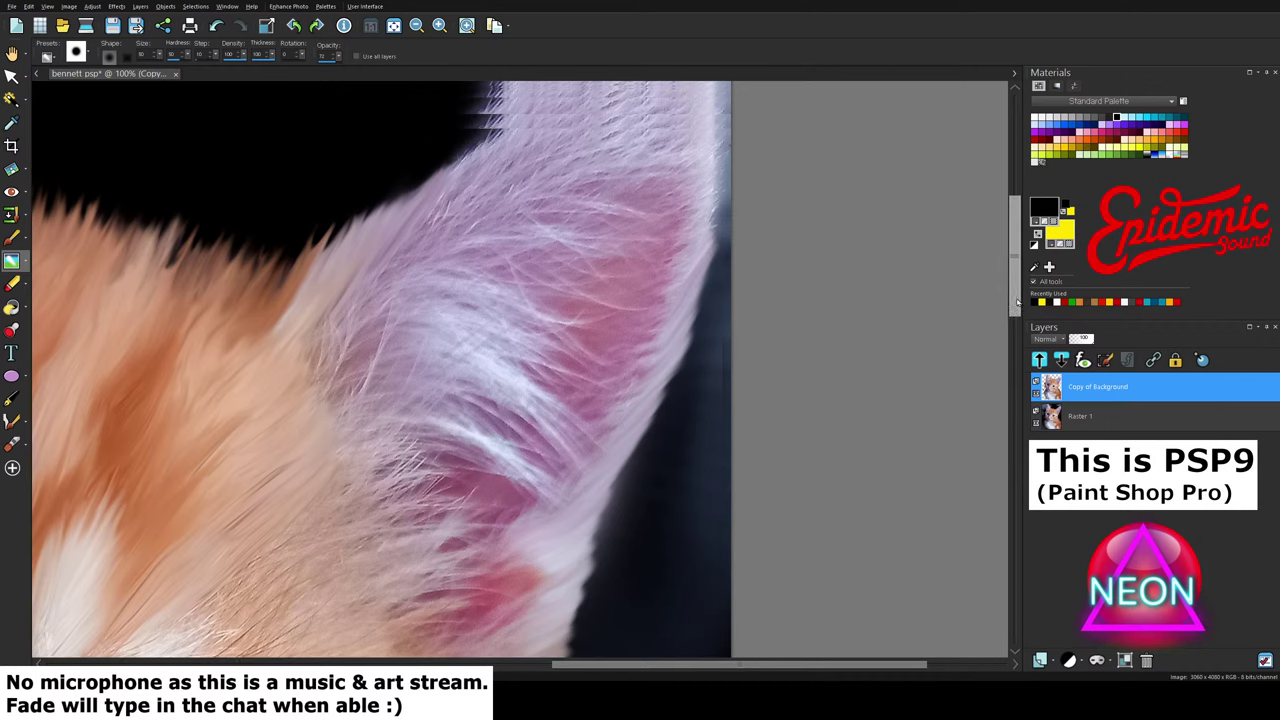
mouse_move(712, 337)
mouse_down()
mouse_move(692, 360)
mouse_move(713, 322)
mouse_move(721, 252)
mouse_move(714, 271)
mouse_move(717, 240)
mouse_move(711, 290)
mouse_move(711, 220)
mouse_move(697, 200)
mouse_up()
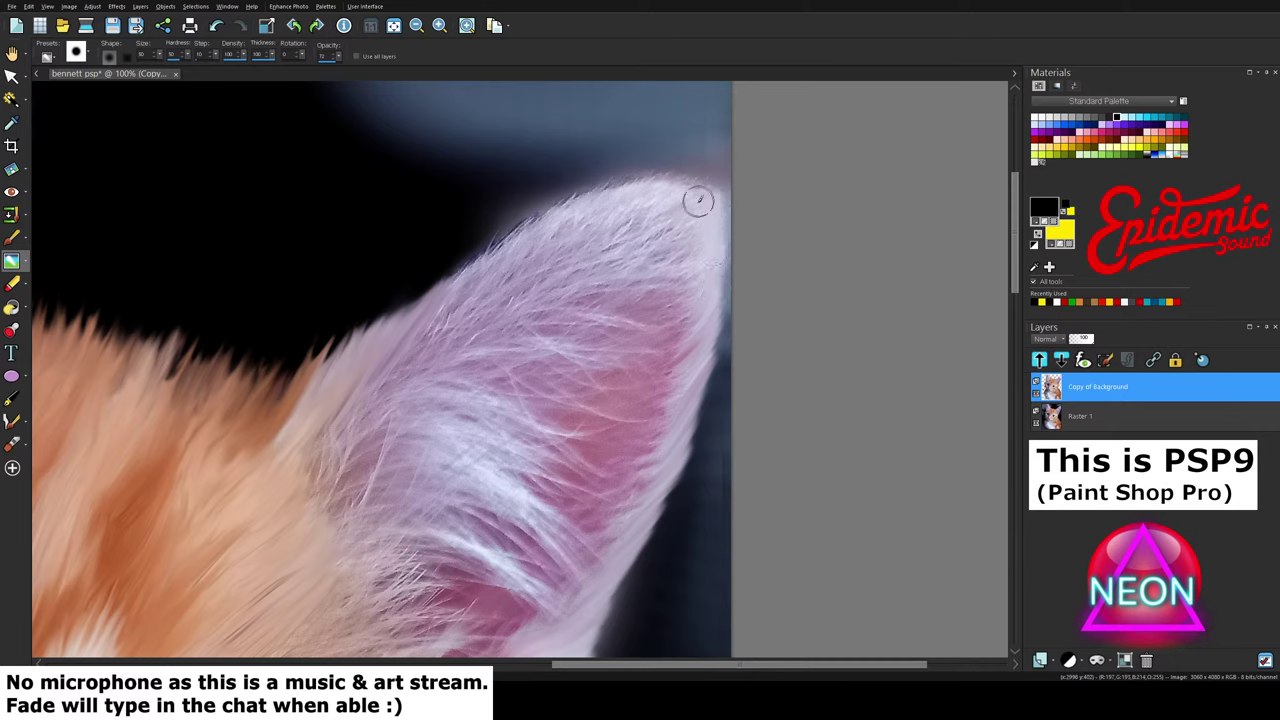
Step: Smudge the upper half of the right-hand ear into soft strokes running from the crown-side edge toward the tip and outer rim
mouse_move(437, 310)
mouse_down()
mouse_move(482, 251)
mouse_move(460, 288)
mouse_move(558, 207)
mouse_move(523, 246)
mouse_move(648, 180)
mouse_move(608, 211)
mouse_move(674, 194)
mouse_up()
mouse_move(451, 319)
mouse_down()
mouse_move(548, 256)
mouse_move(545, 281)
mouse_move(606, 240)
mouse_move(556, 254)
mouse_move(675, 228)
mouse_up()
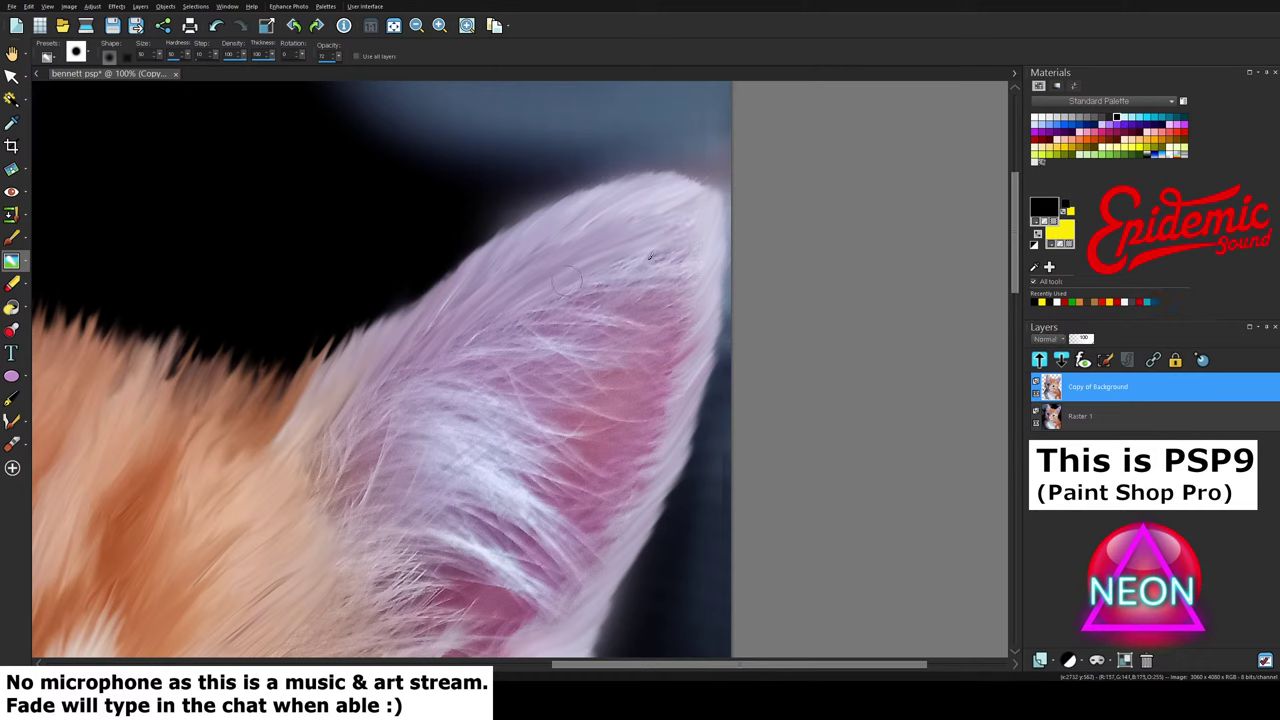
drag(626, 264, 684, 246)
mouse_move(604, 282)
mouse_down()
mouse_move(678, 270)
mouse_move(692, 233)
mouse_move(666, 249)
mouse_move(690, 249)
mouse_up()
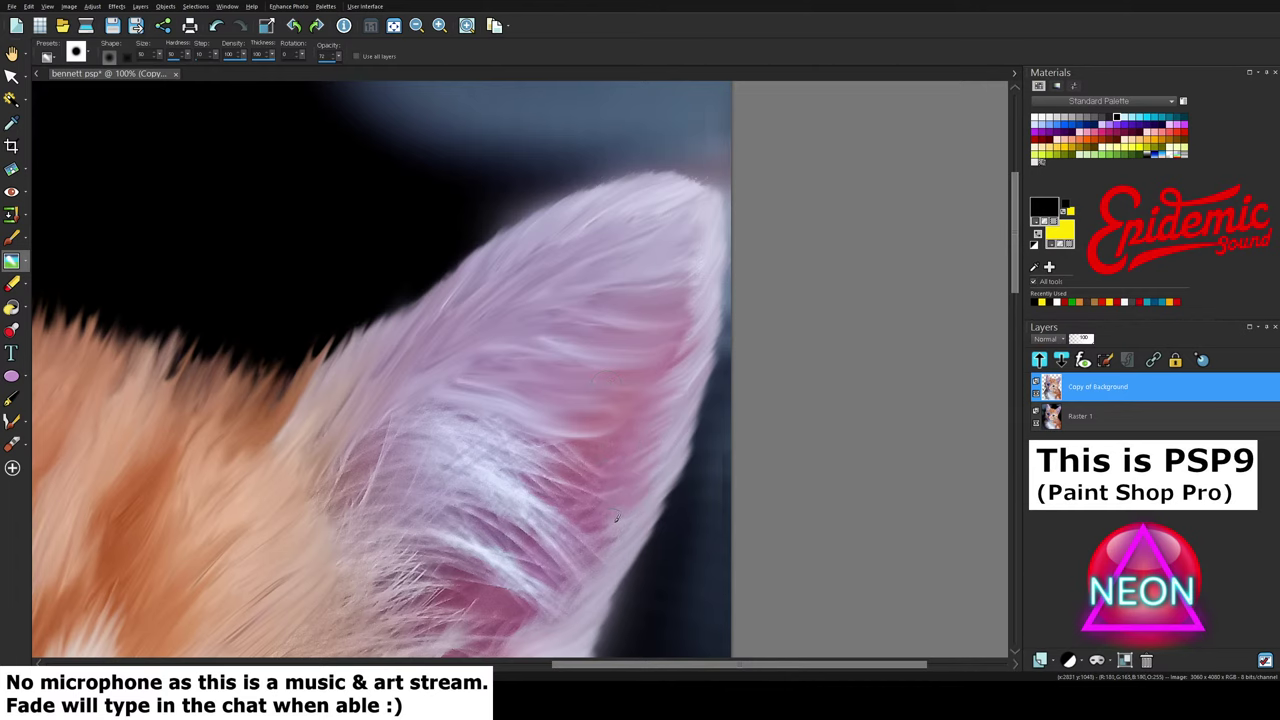
Step: Smudge the white tufts in the middle of the right-hand ear into soft, curved strands
drag(1015, 276, 1015, 299)
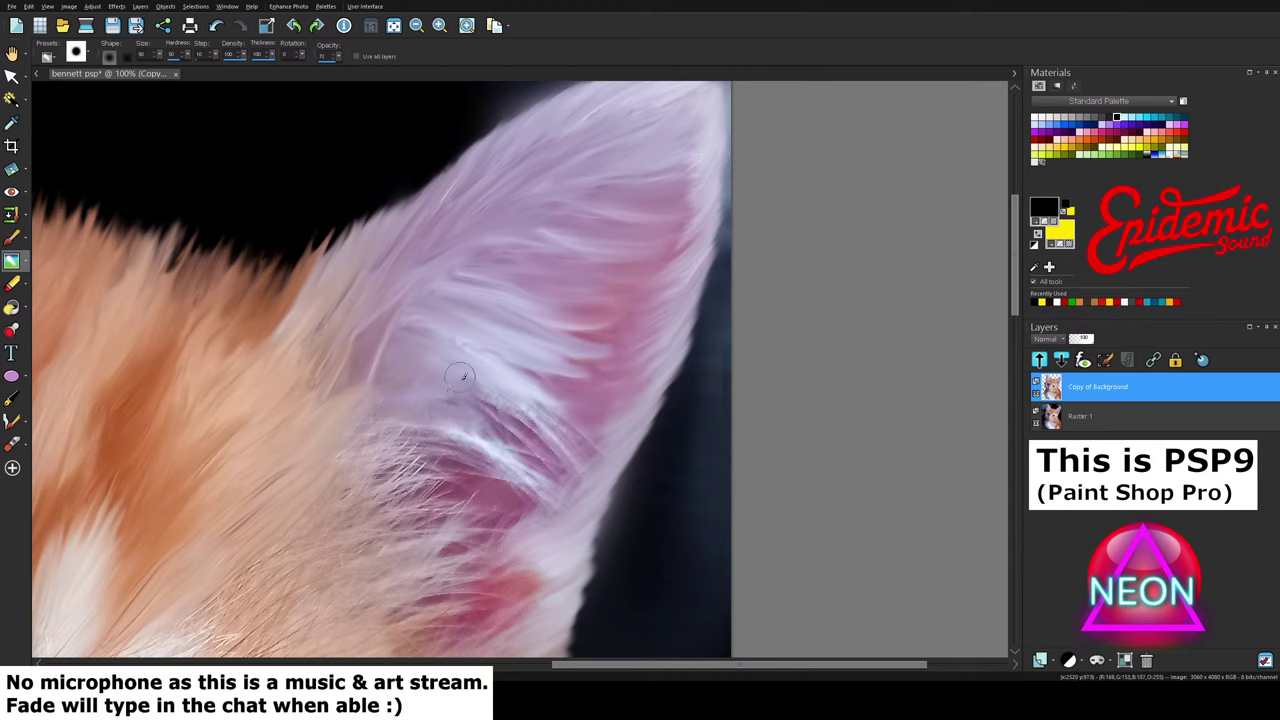
mouse_move(498, 442)
mouse_down()
mouse_move(531, 452)
mouse_move(550, 486)
mouse_up()
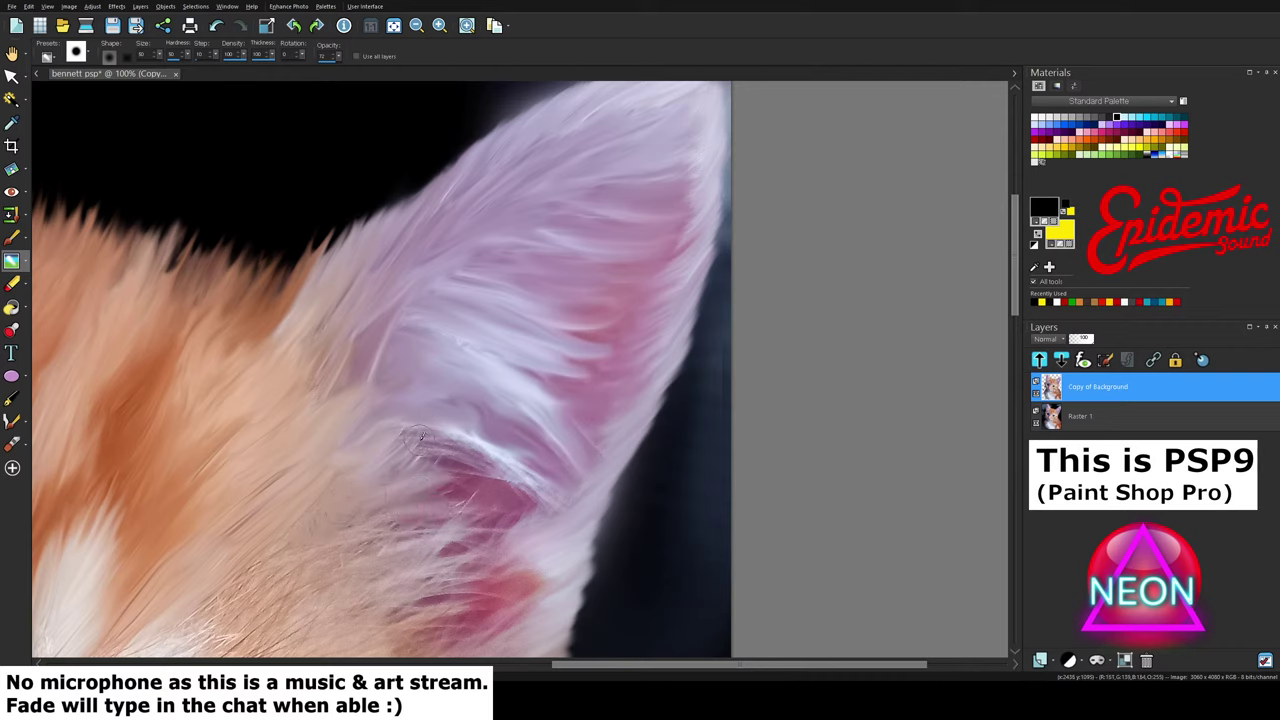
mouse_move(428, 449)
mouse_down()
mouse_move(477, 450)
mouse_move(441, 452)
mouse_move(546, 498)
mouse_move(489, 450)
mouse_move(538, 479)
mouse_move(504, 472)
mouse_move(534, 490)
mouse_up()
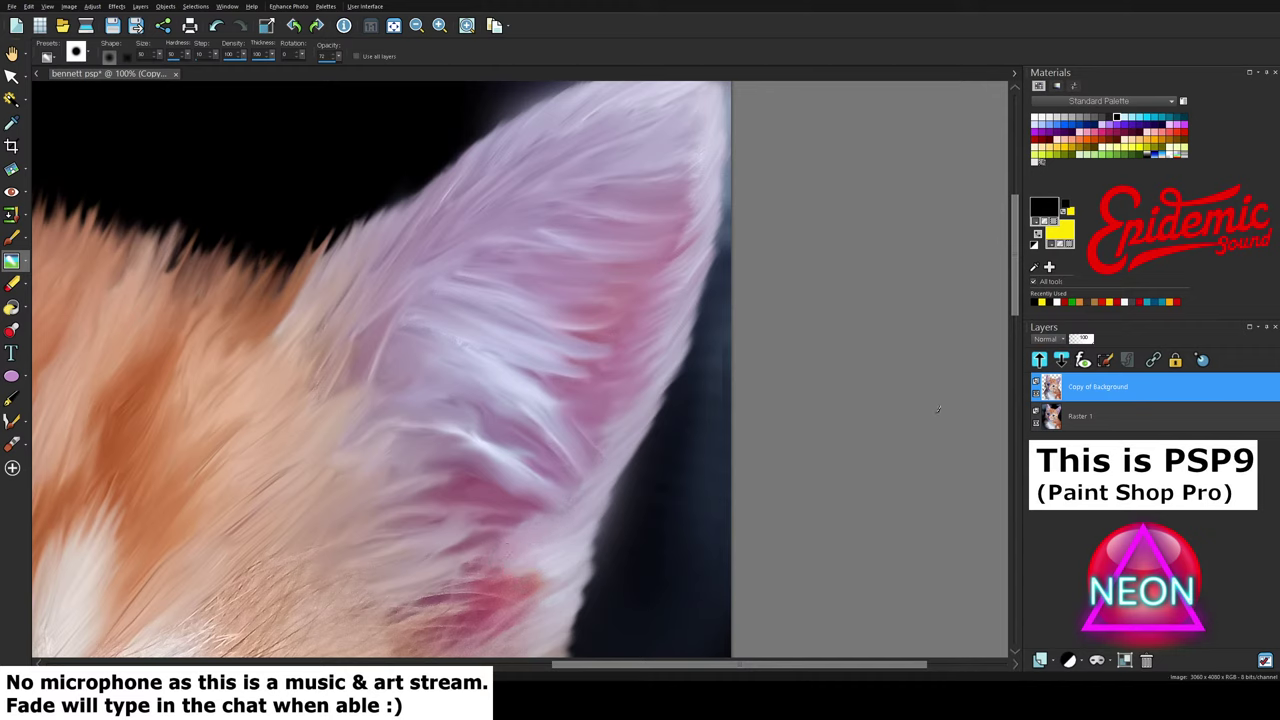
Step: Smudge the pale strands and pink skin at the base of the right-hand ear into soft strokes
scroll(701, 374, down, 5)
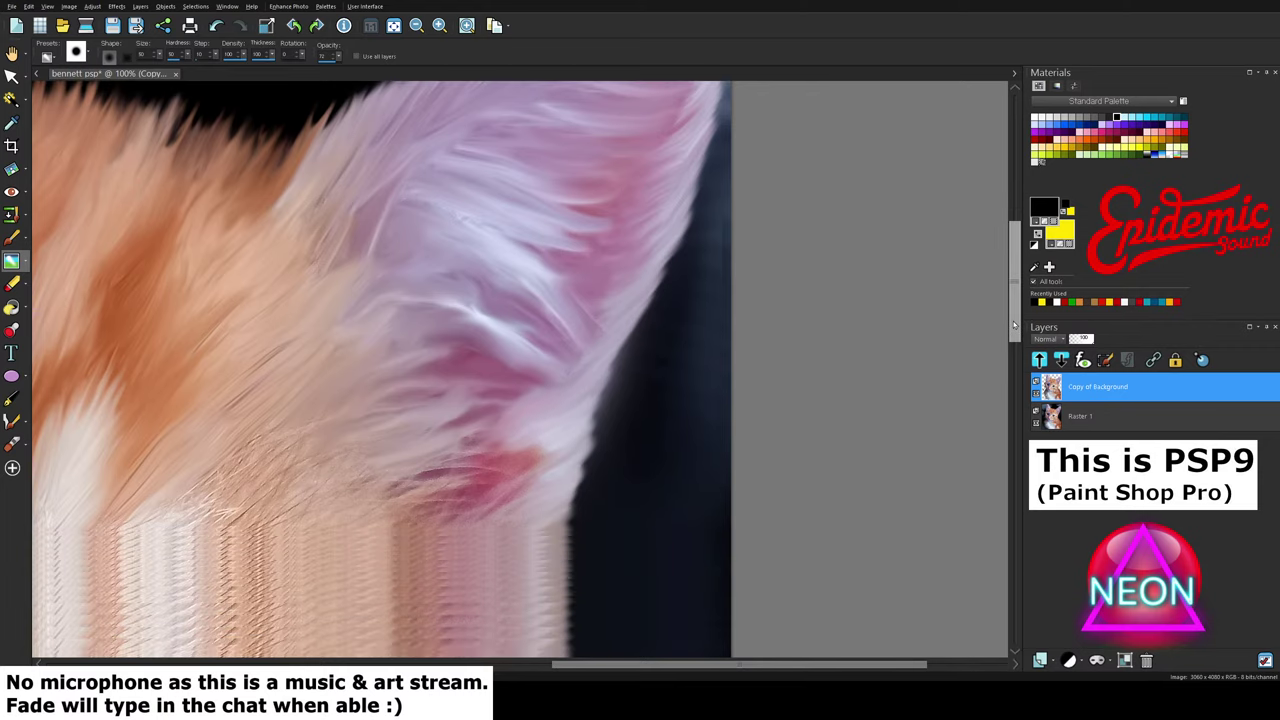
drag(465, 371, 392, 414)
mouse_move(479, 396)
mouse_down()
mouse_move(388, 430)
mouse_move(401, 457)
mouse_up()
drag(480, 425, 415, 474)
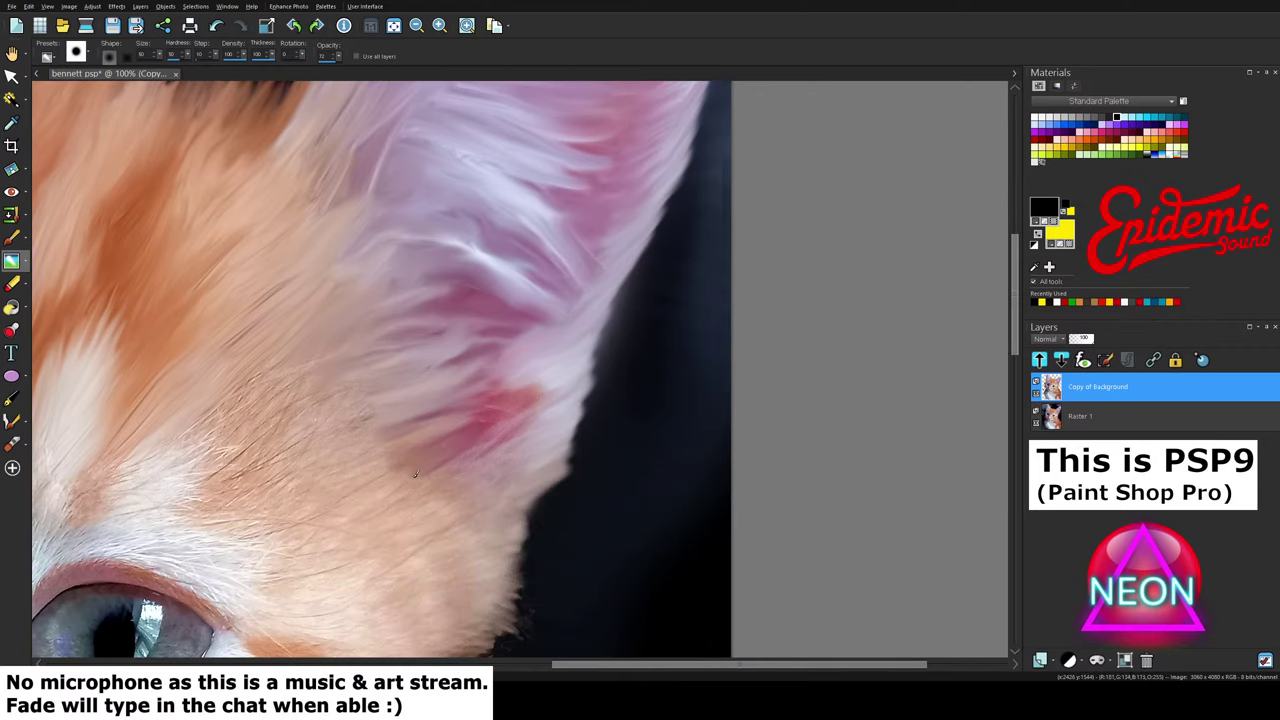
drag(534, 380, 509, 403)
Step: Place the yellow text "be right back" over the kitten's face and enlarge it to span the image's width
scroll(514, 427, down, 2)
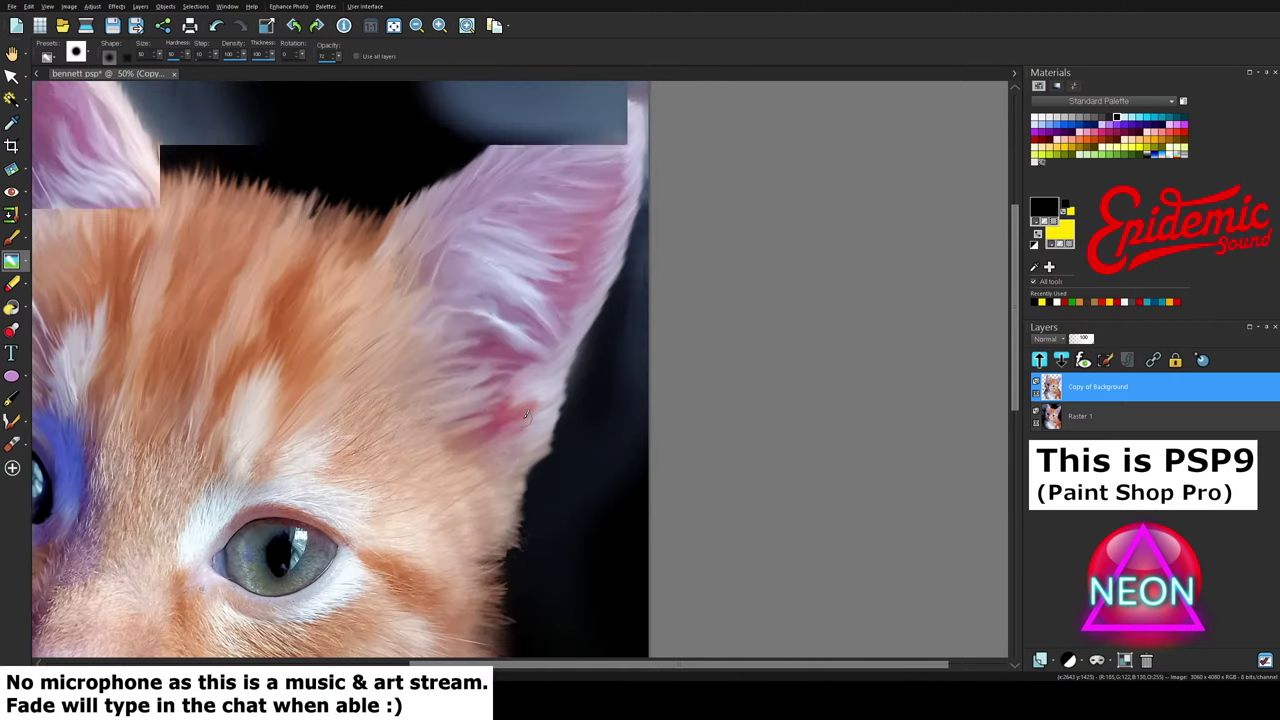
drag(515, 665, 391, 665)
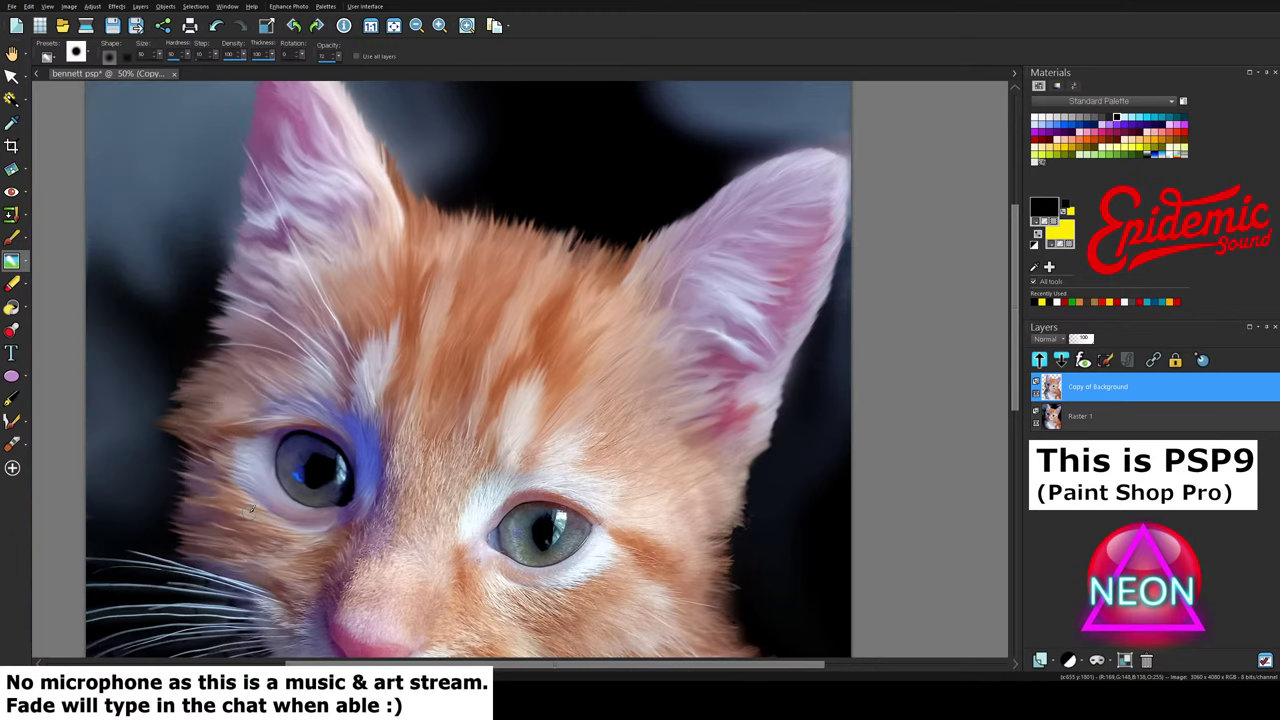
click(12, 352)
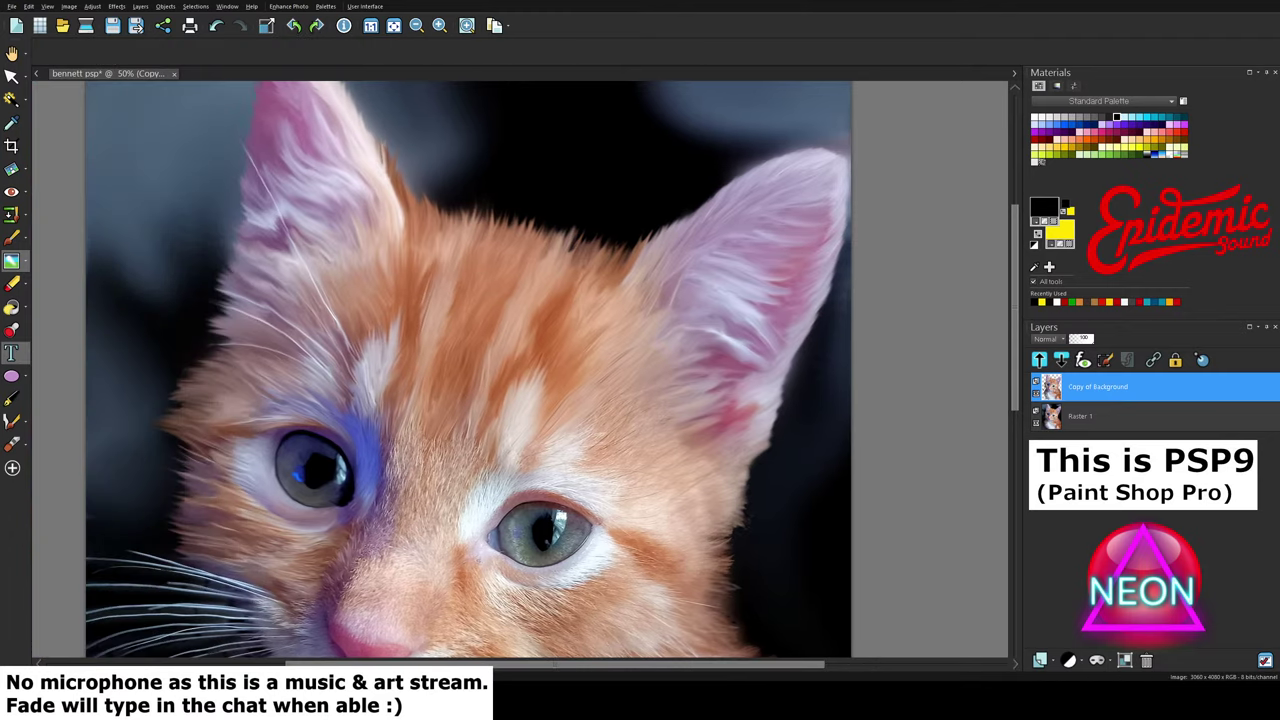
click(500, 413)
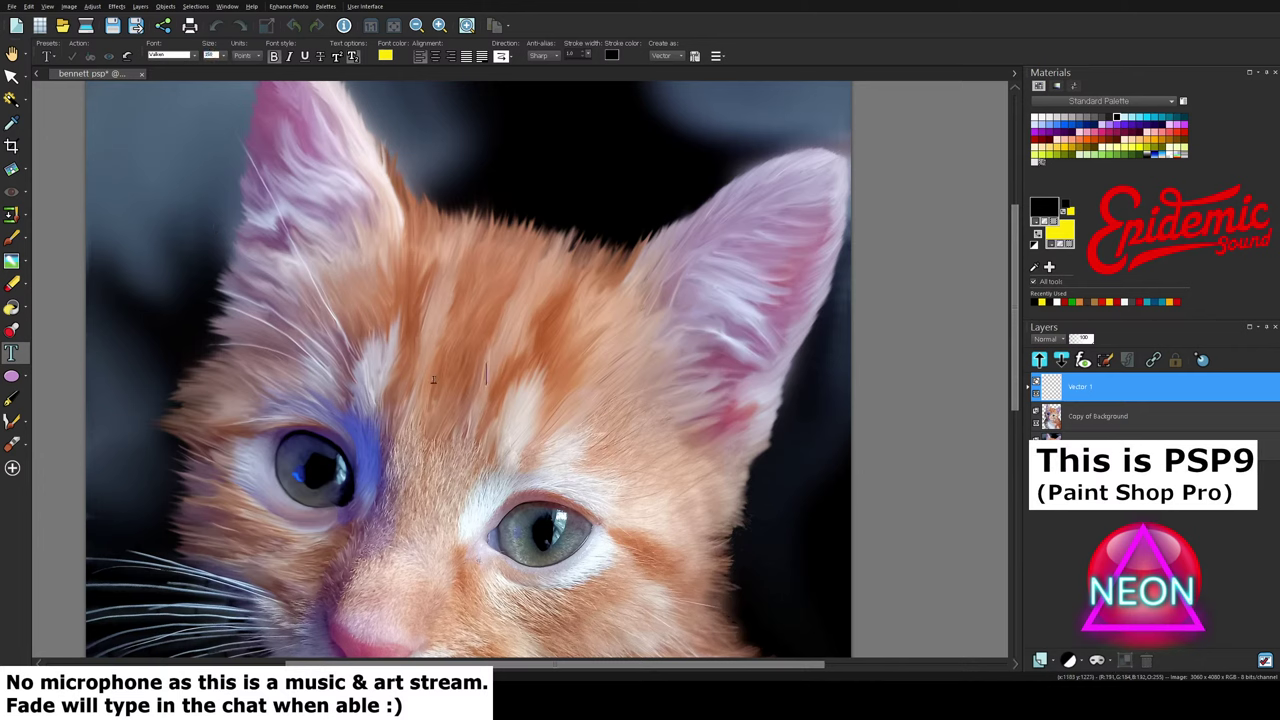
text(gh ck)
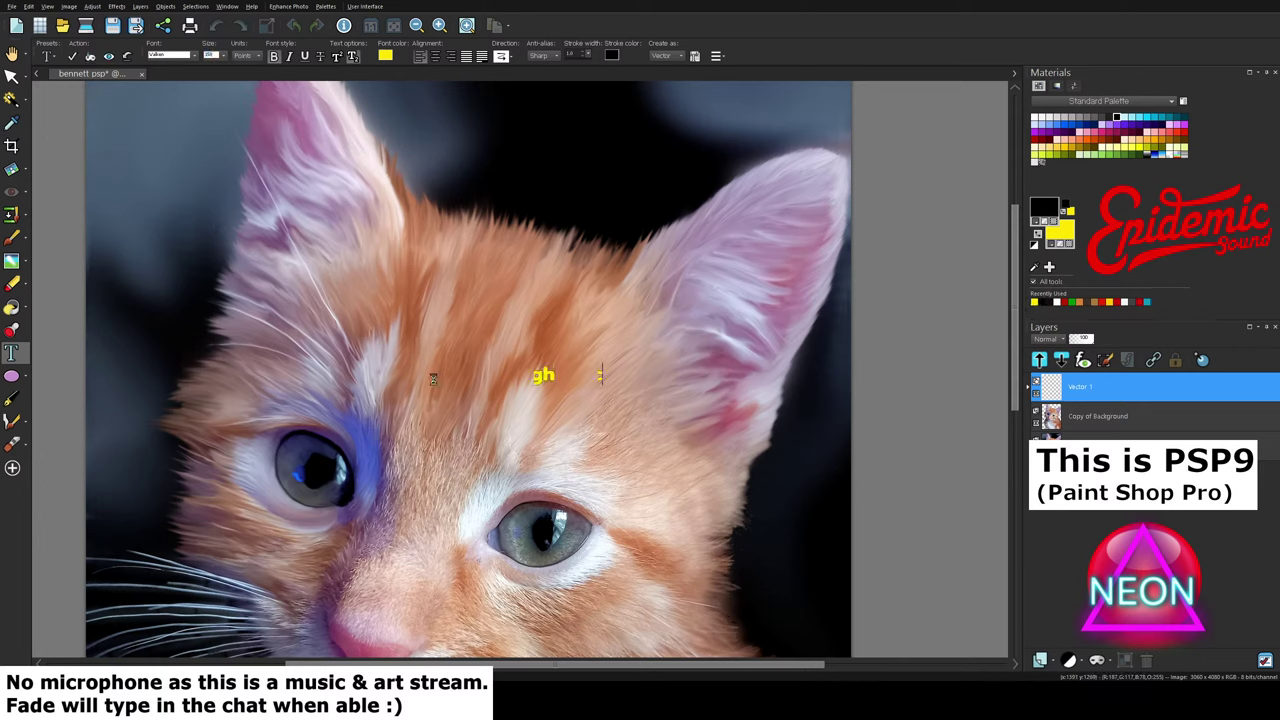
click(11, 330)
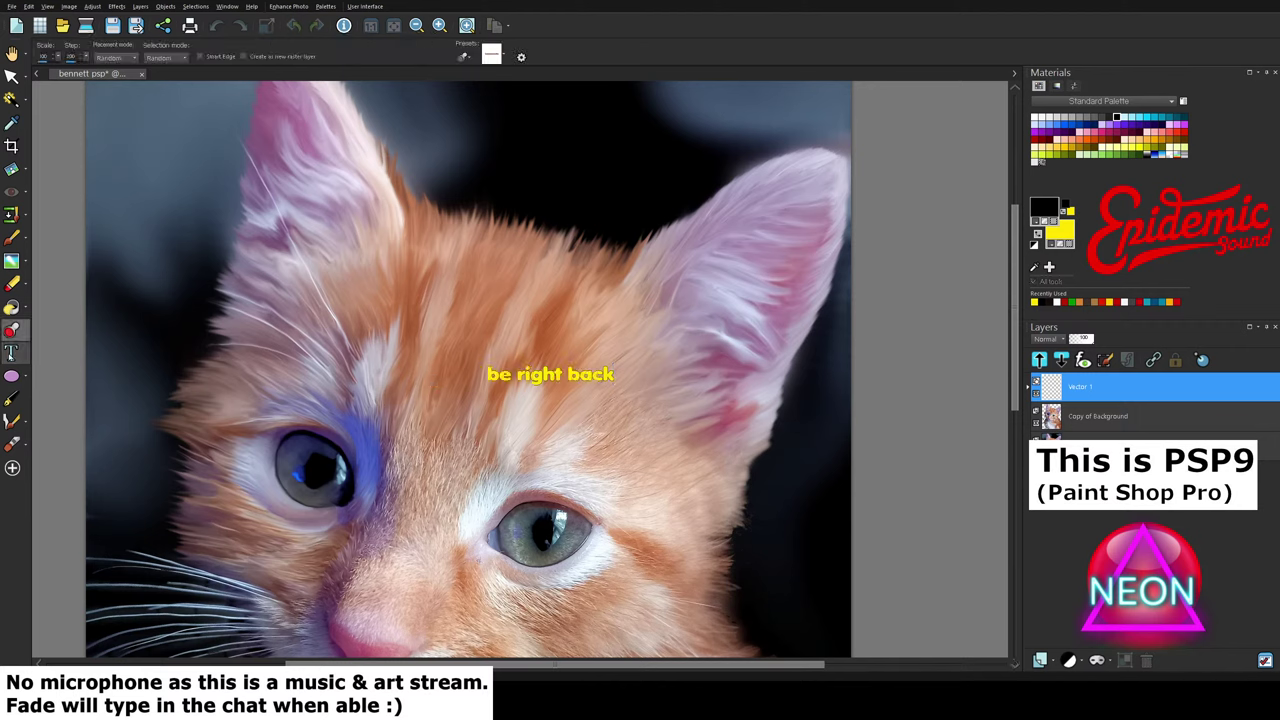
click(11, 355)
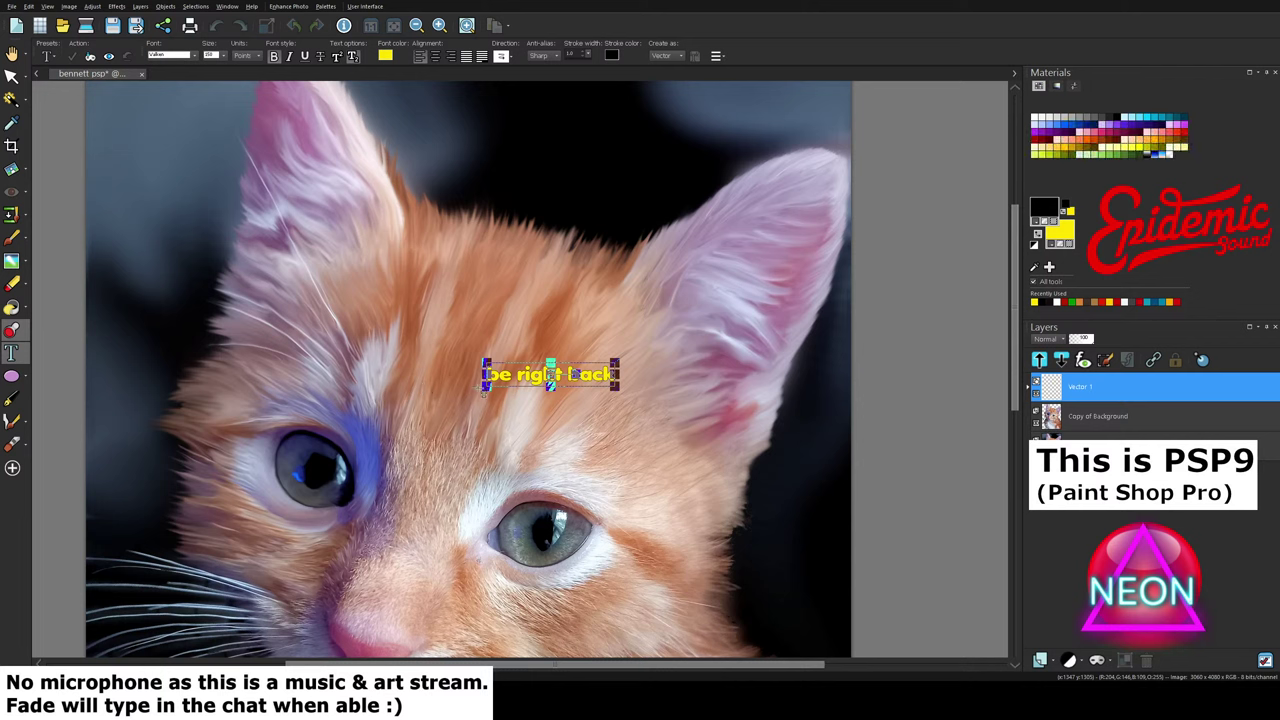
drag(487, 386, 130, 453)
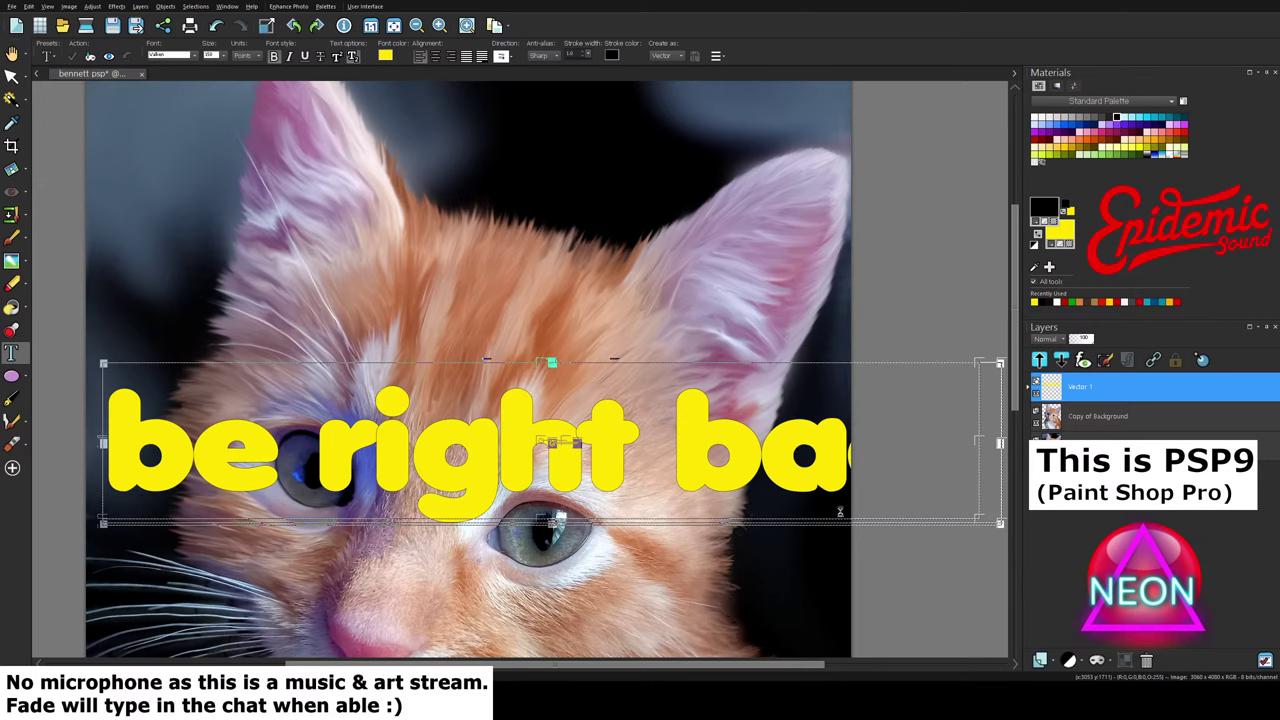
drag(603, 667, 571, 670)
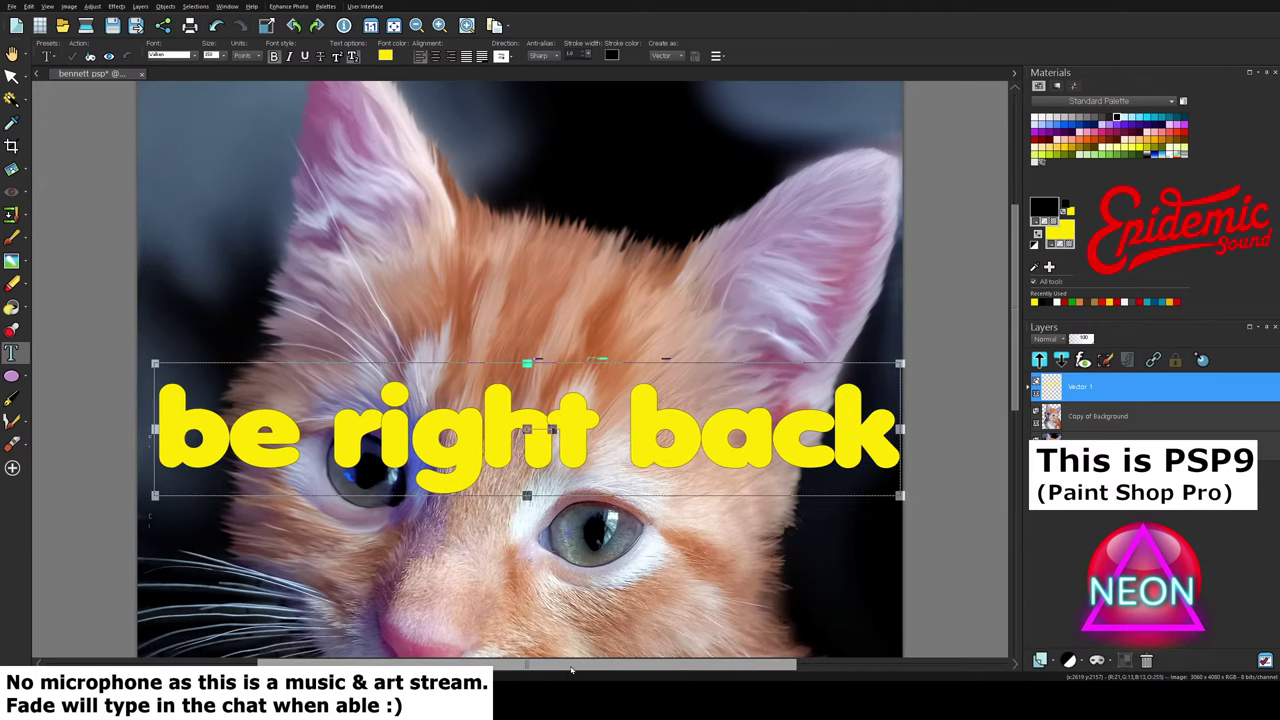
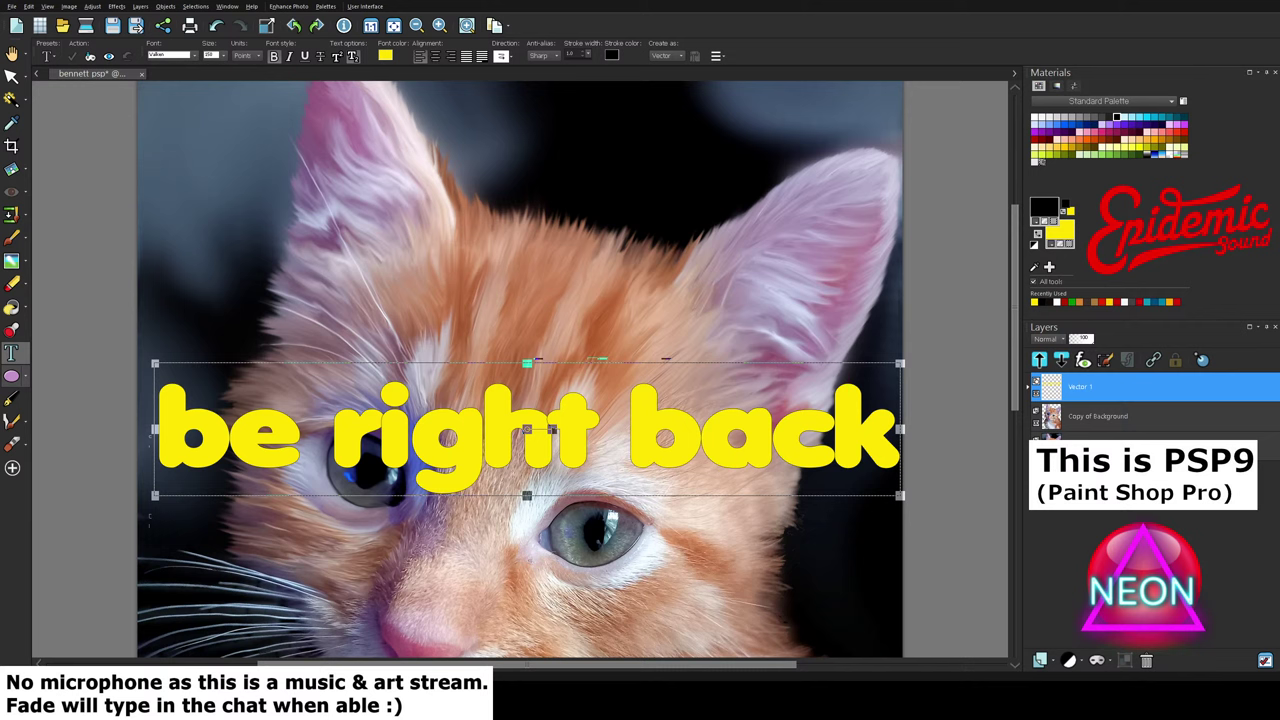
Step: Undo the "be right back" text over the kitten's face
click(11, 331)
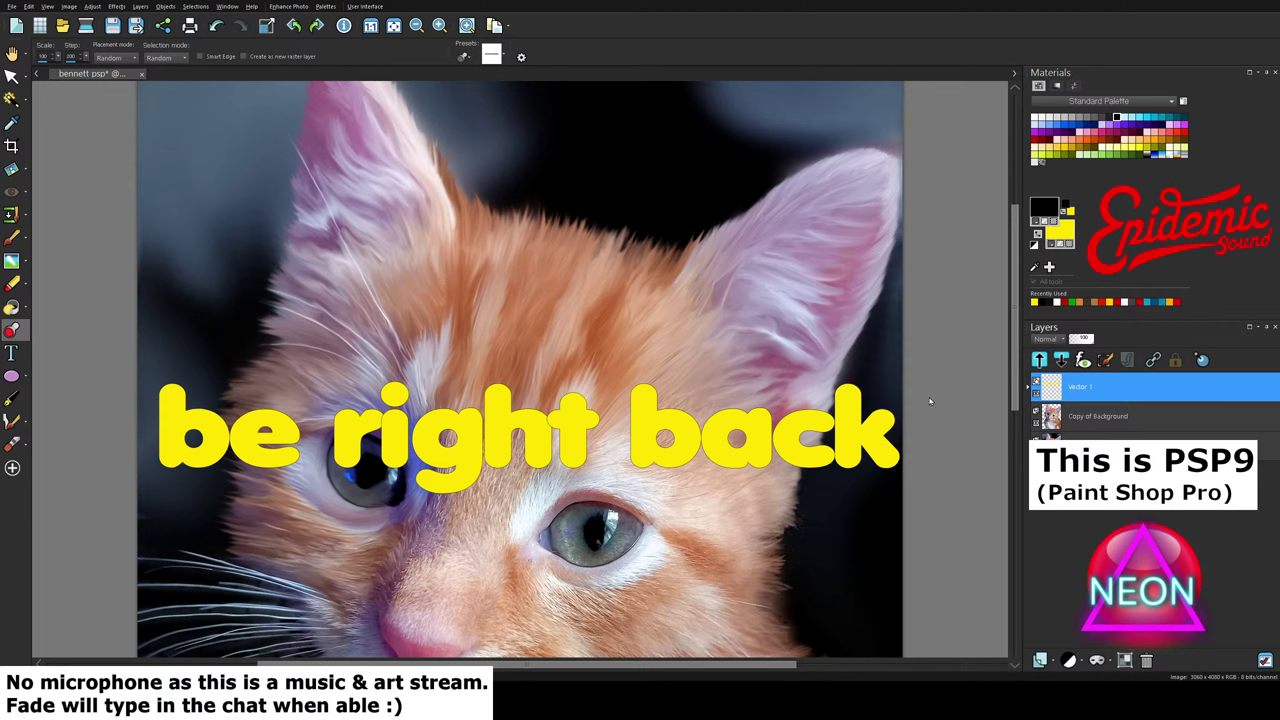
key(ctrl+z)
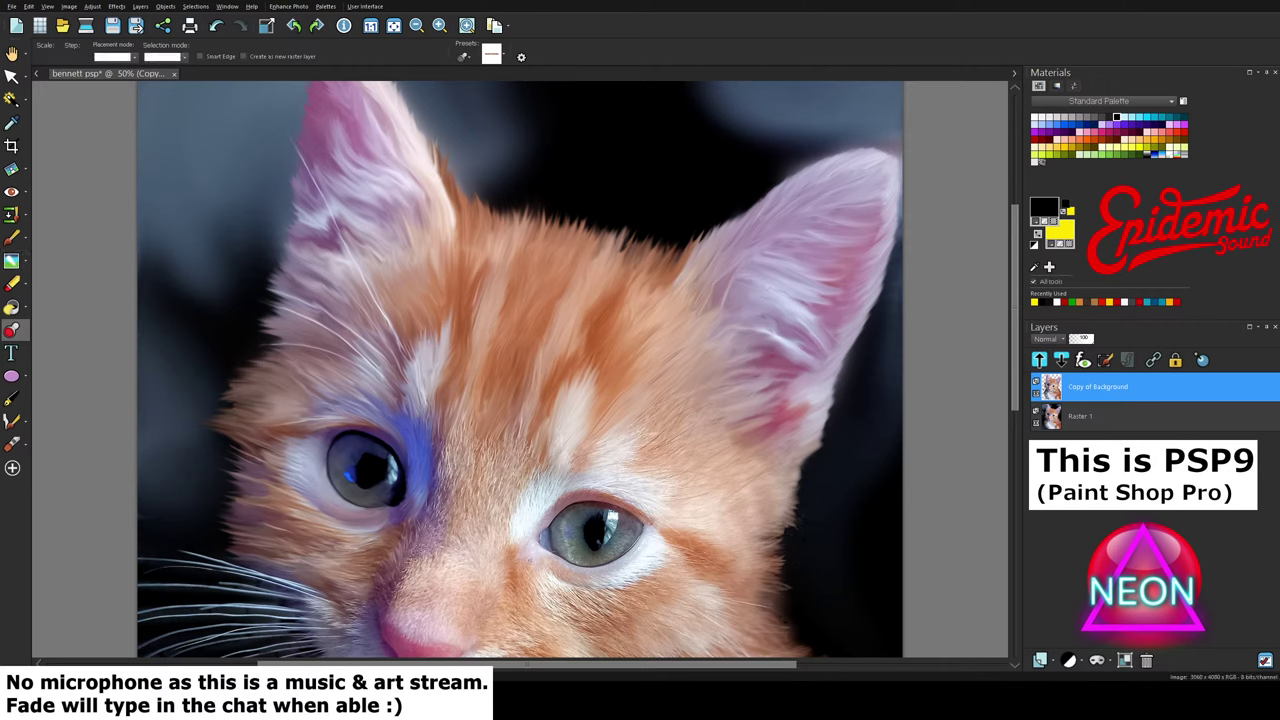
Step: Set the smudge brush size to 20 and pull fine hairs outward along the lower crown-side edge of the right-hand ear
key(x)
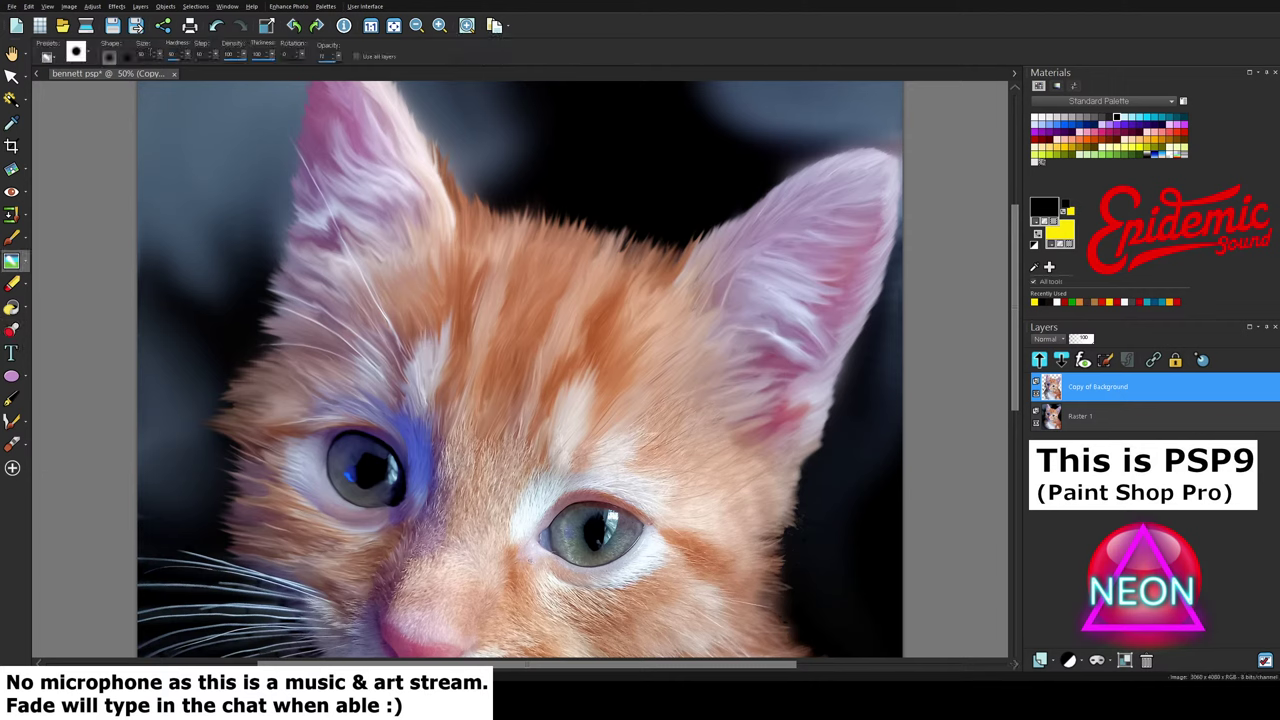
text(20)
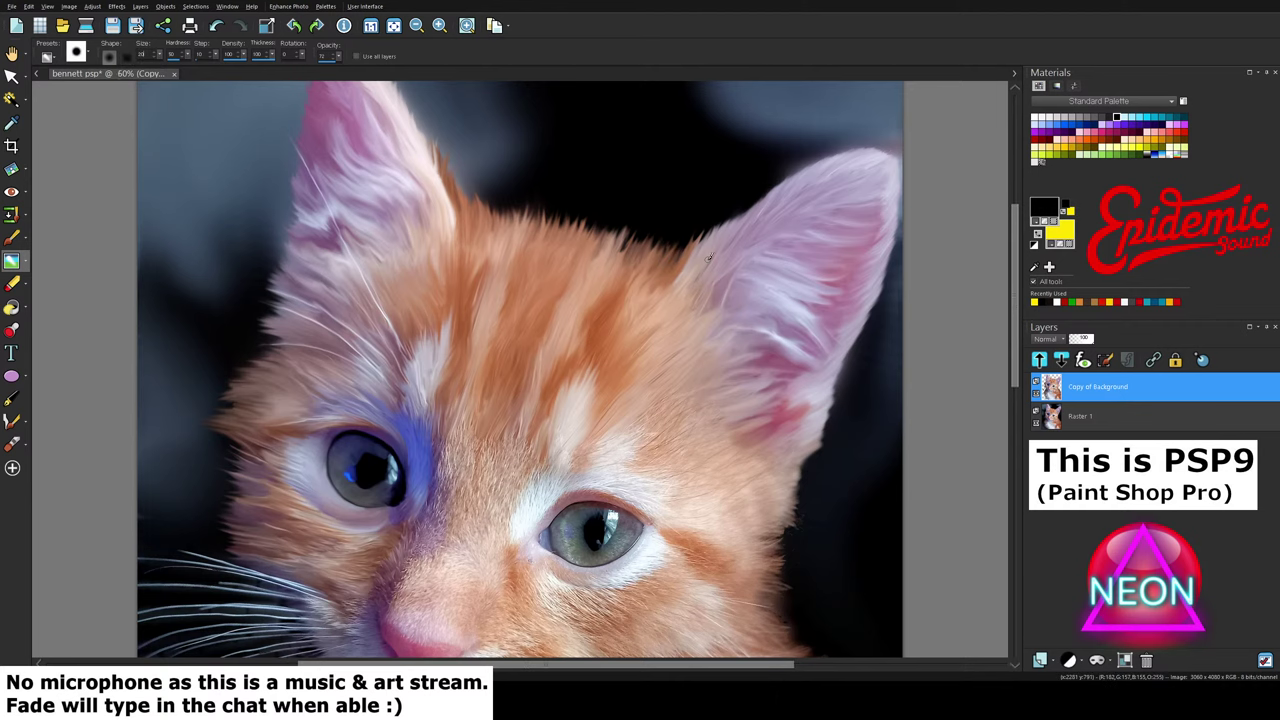
scroll(709, 257, up, 1)
scroll(709, 257, up, 4)
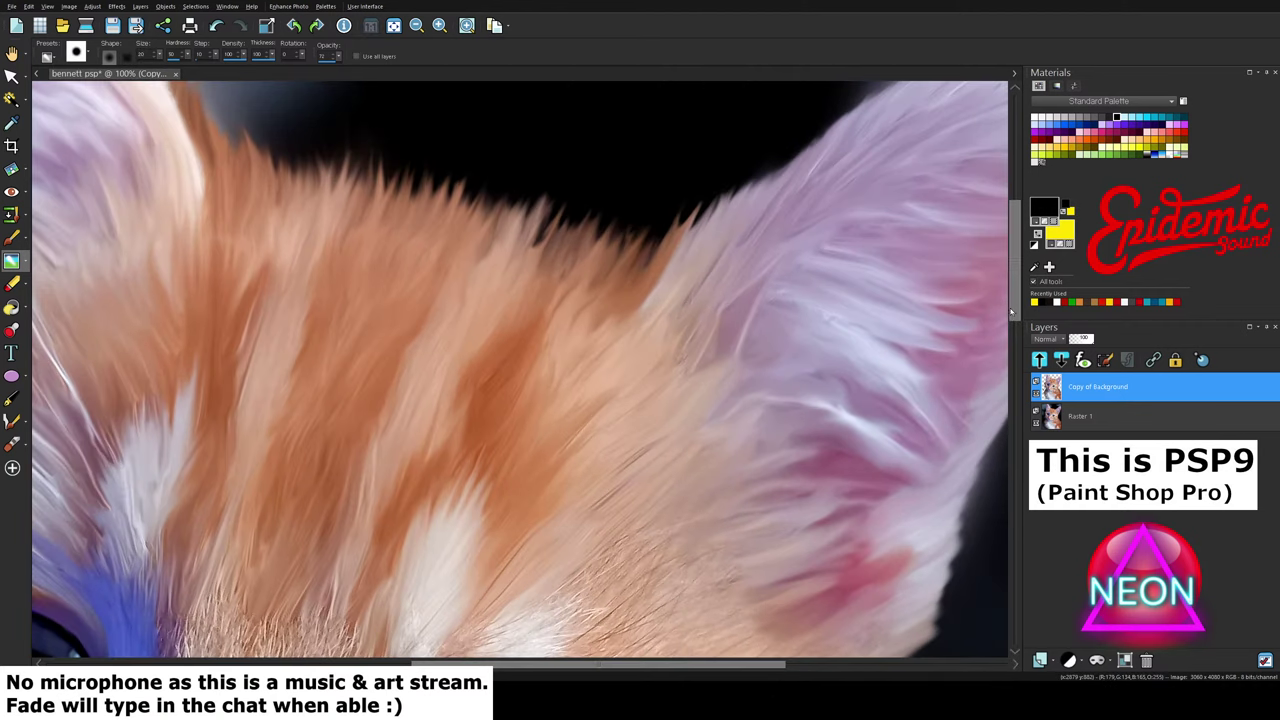
drag(1014, 308, 1014, 266)
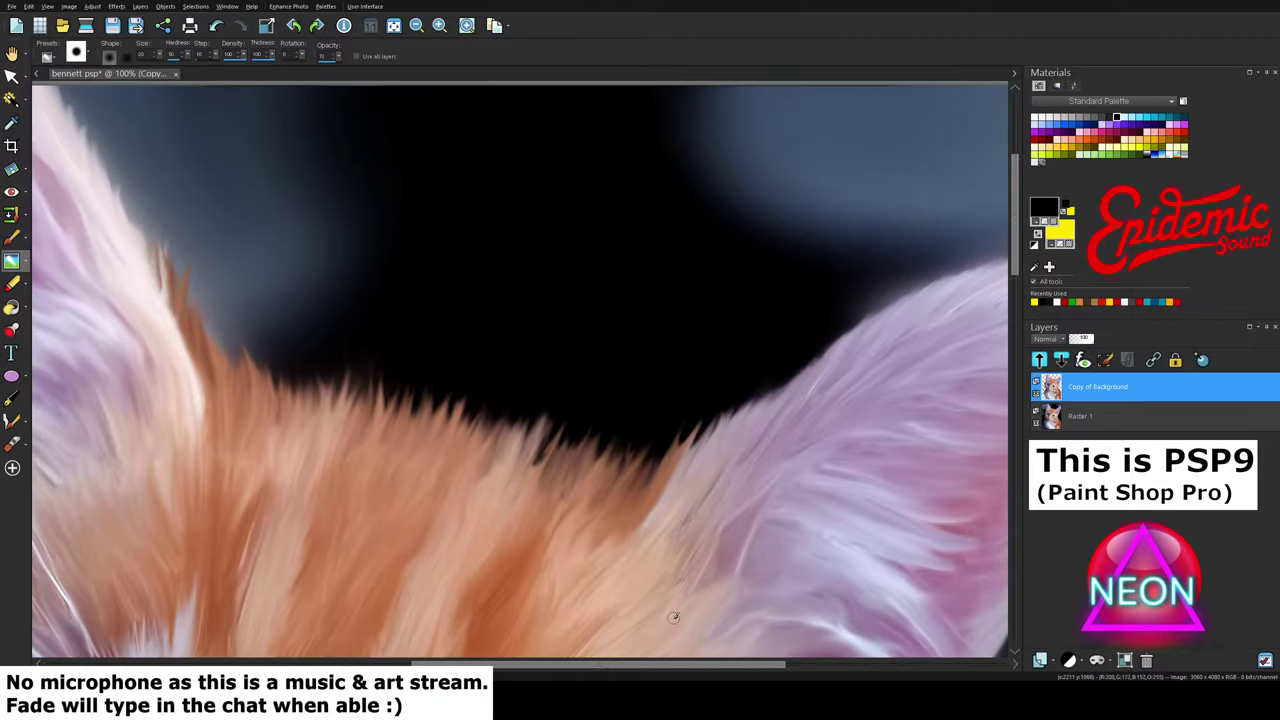
drag(652, 666, 727, 666)
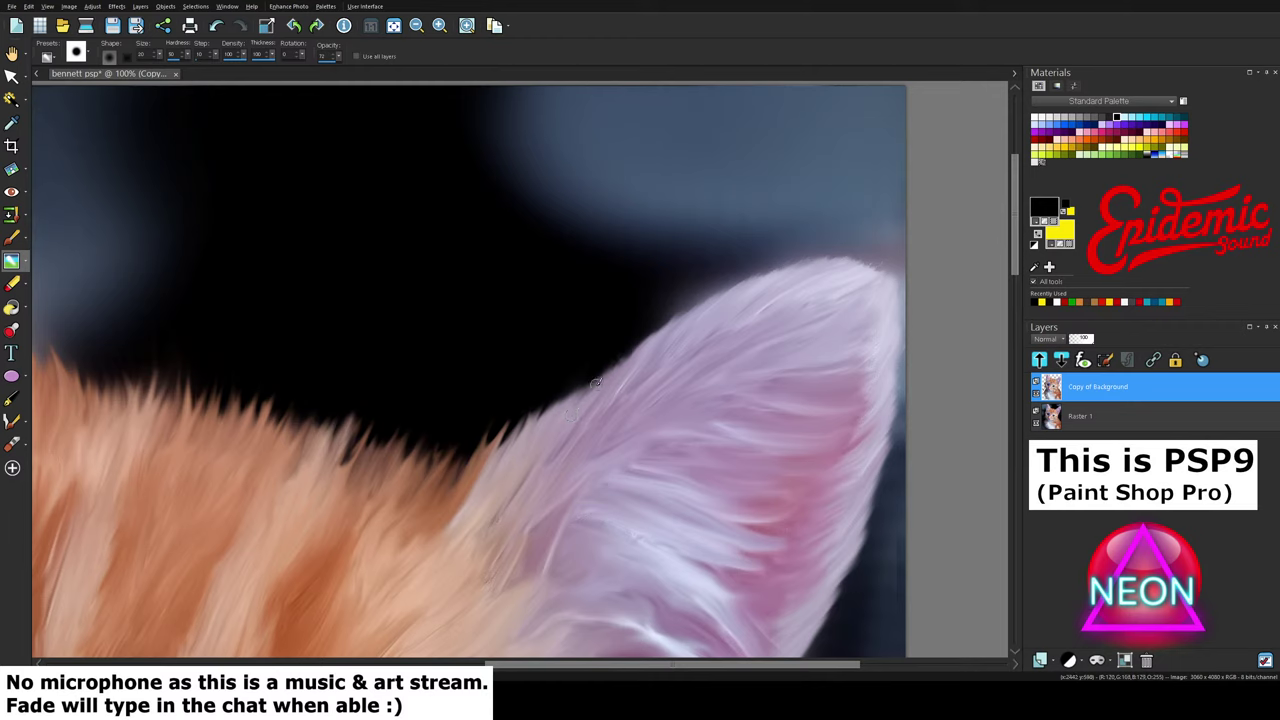
drag(577, 413, 605, 355)
mouse_move(569, 411)
mouse_down()
mouse_move(590, 358)
mouse_move(565, 388)
mouse_move(687, 292)
mouse_up()
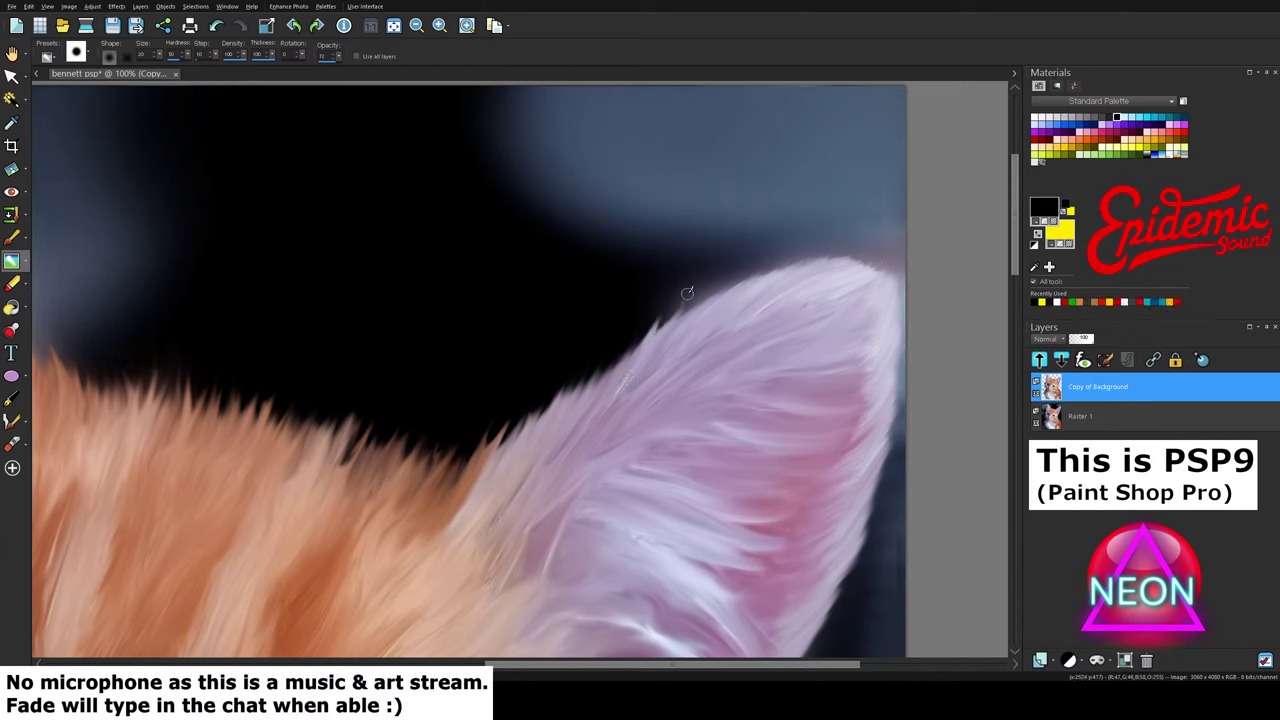
Step: Smudge fine hairs outward along the right-hand ear's upper crown-side edge and around its tip
drag(656, 349, 713, 278)
drag(682, 327, 711, 261)
drag(679, 335, 709, 297)
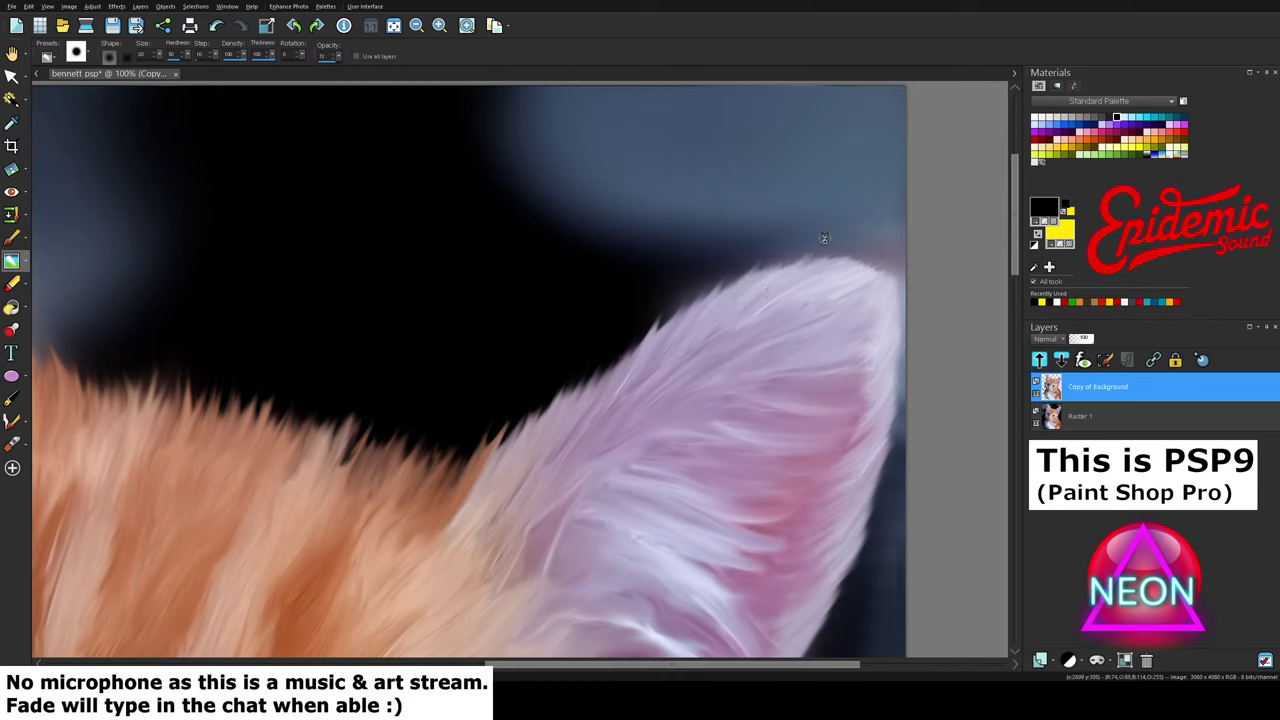
mouse_move(782, 280)
mouse_down()
mouse_move(832, 243)
mouse_move(882, 238)
mouse_move(874, 252)
mouse_move(896, 258)
mouse_up()
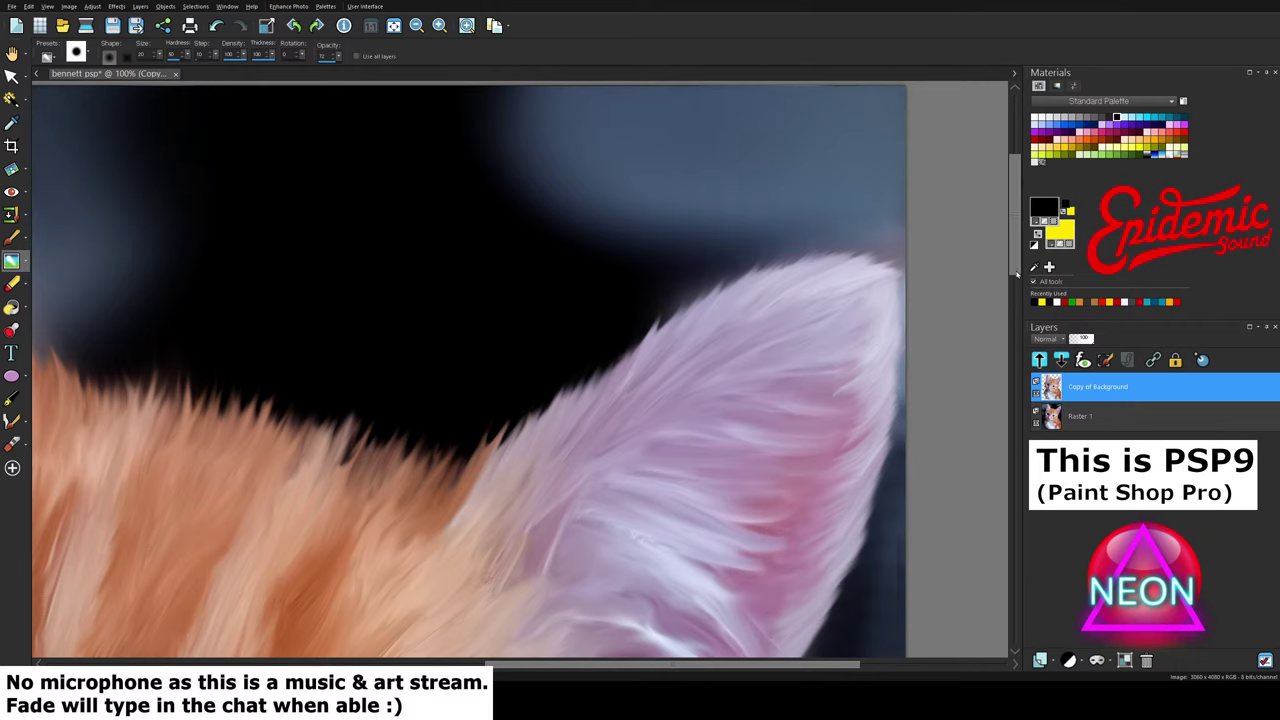
Step: Paint a pale pink hair stroke on the right-hand ear's outer edge and smudge it into the surrounding fur
scroll(954, 310, down, 3)
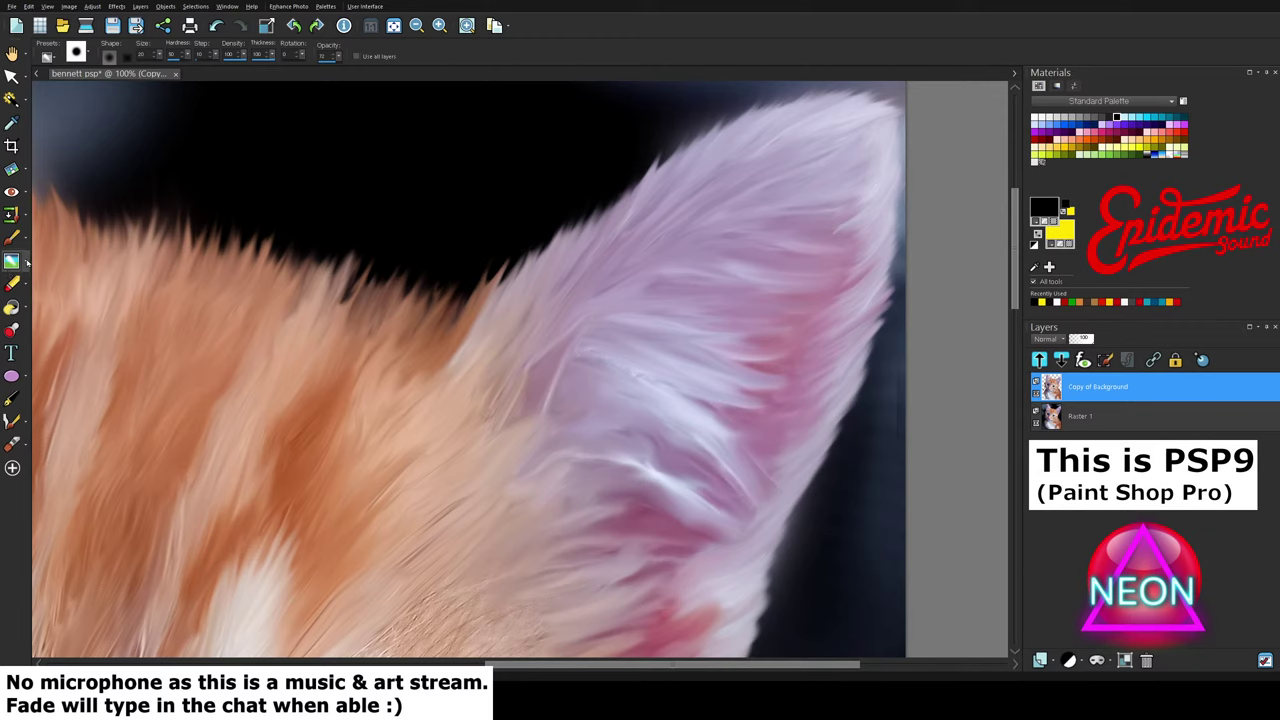
click(77, 266)
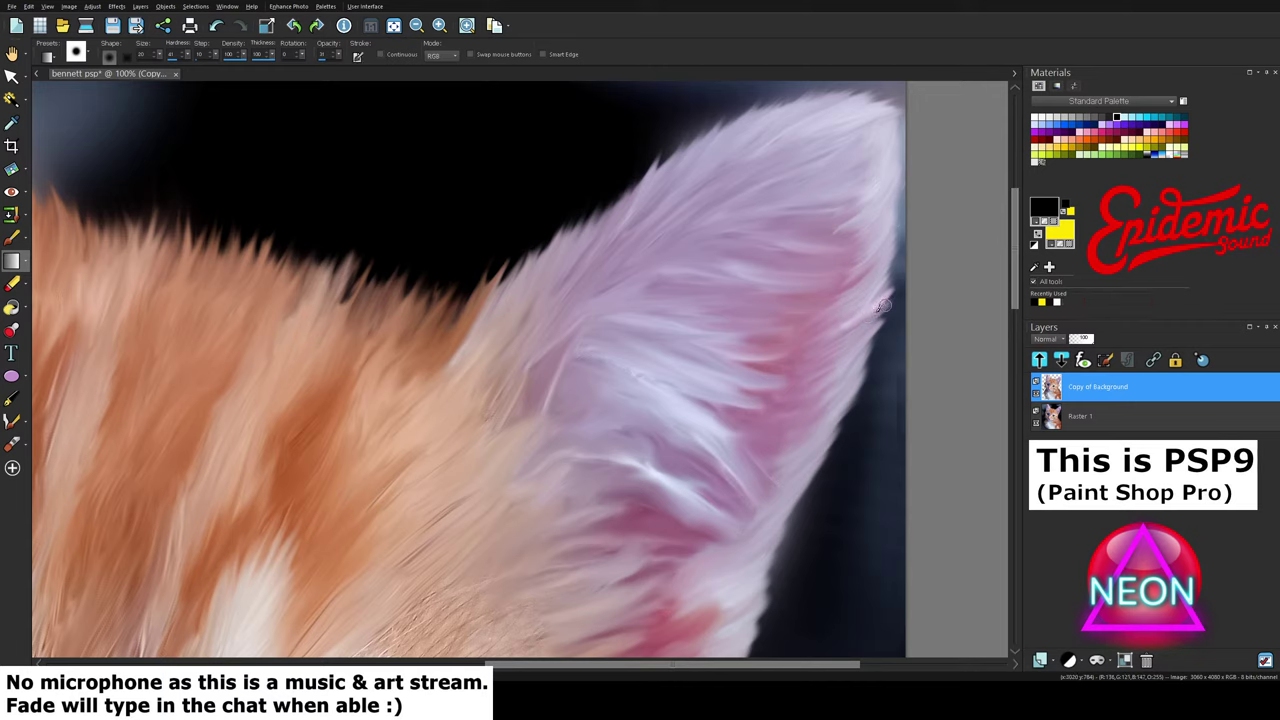
drag(884, 298, 830, 333)
click(12, 260)
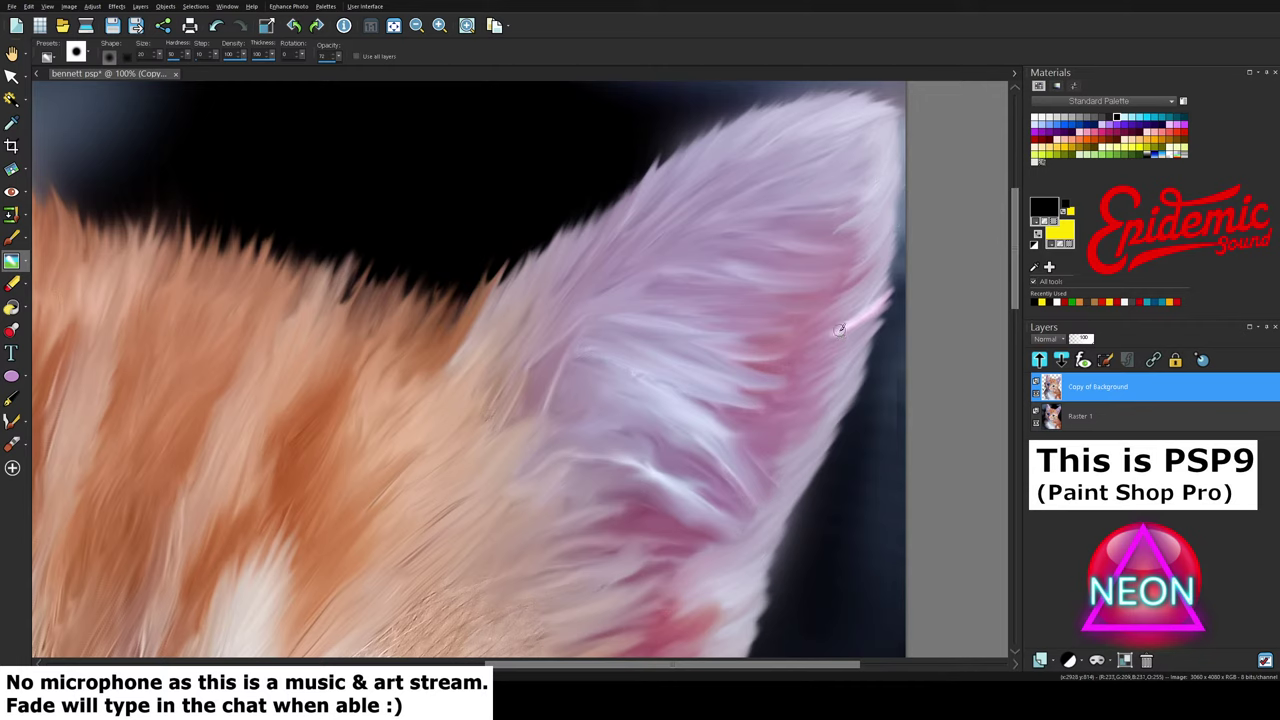
mouse_move(882, 302)
mouse_down()
mouse_move(836, 338)
mouse_move(870, 318)
mouse_move(828, 340)
mouse_up()
Step: Smudge the pink and white fur inside the right-hand ear into soft, painterly strands
mouse_move(812, 352)
mouse_down()
mouse_move(849, 329)
mouse_move(821, 354)
mouse_up()
mouse_move(717, 381)
mouse_down()
mouse_move(808, 381)
mouse_move(709, 392)
mouse_move(790, 405)
mouse_move(721, 394)
mouse_up()
mouse_move(620, 370)
mouse_down()
mouse_move(778, 402)
mouse_move(634, 372)
mouse_move(728, 399)
mouse_move(706, 392)
mouse_up()
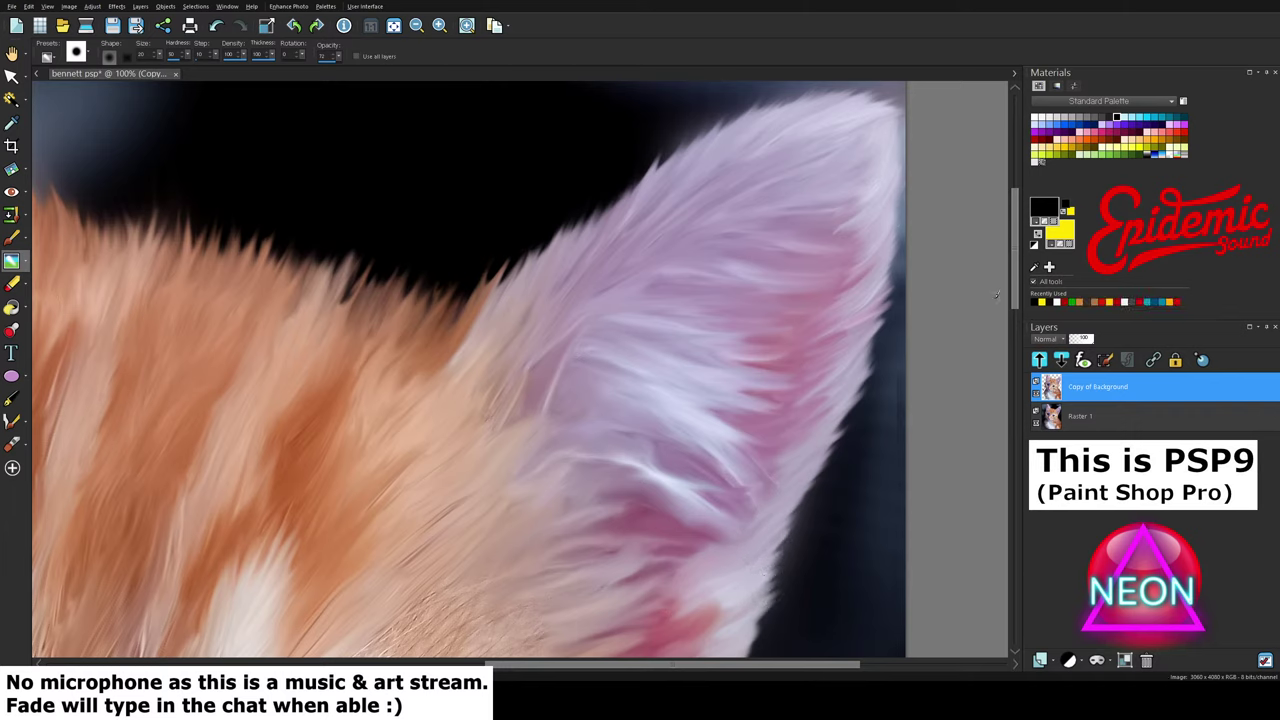
Step: Smudge the dark rim at the left-hand eye's inner corner into a smooth, clean edge
scroll(477, 343, down, 3)
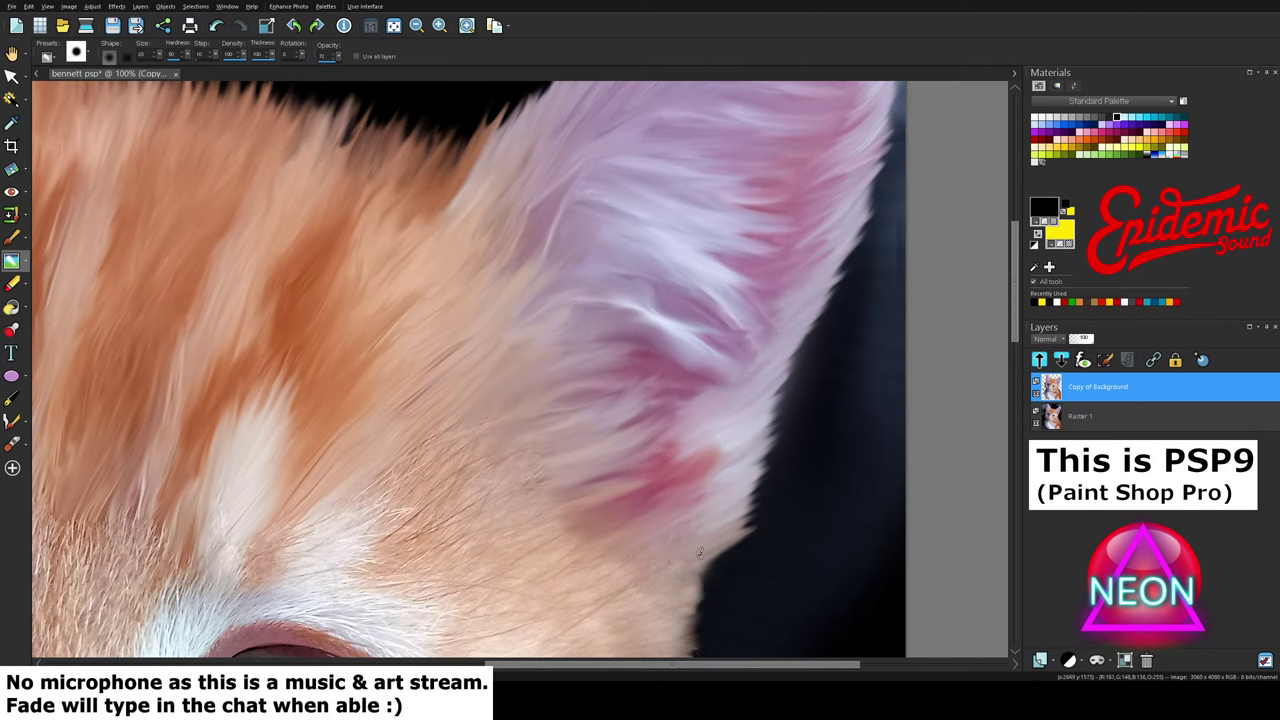
scroll(506, 412, down, 4)
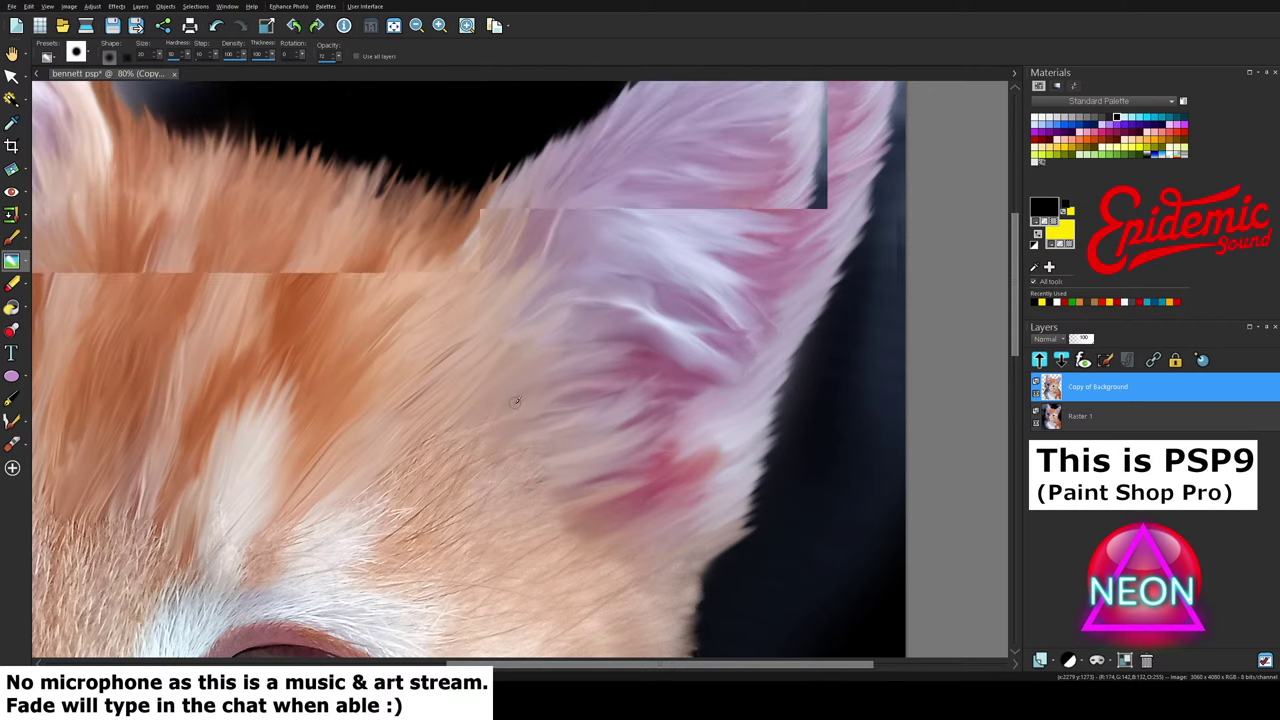
scroll(516, 398, down, 2)
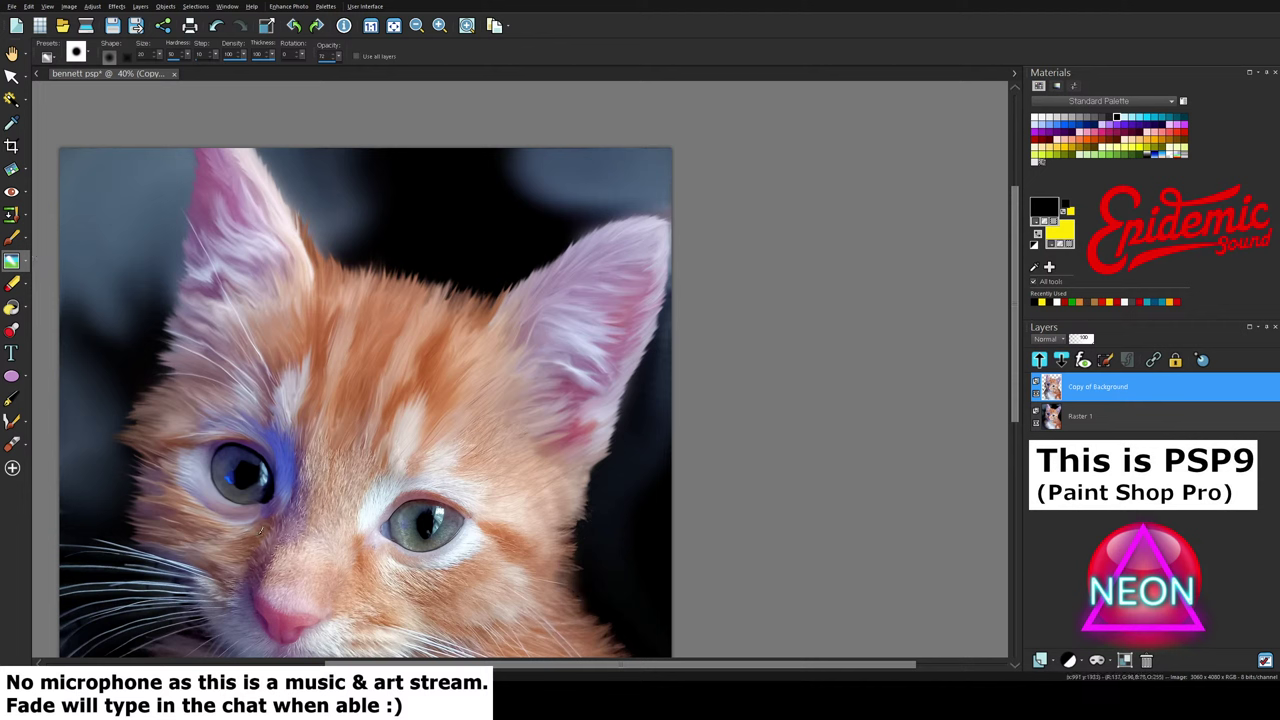
scroll(269, 494, up, 7)
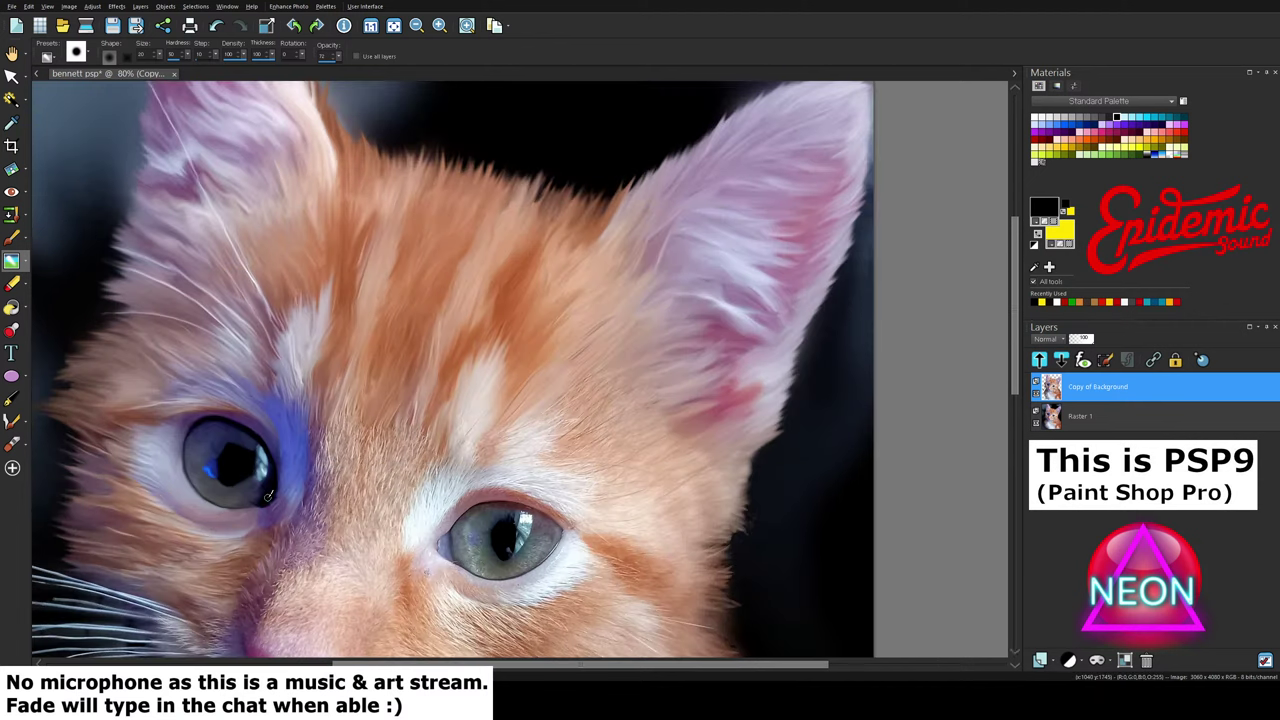
scroll(266, 497, up, 3)
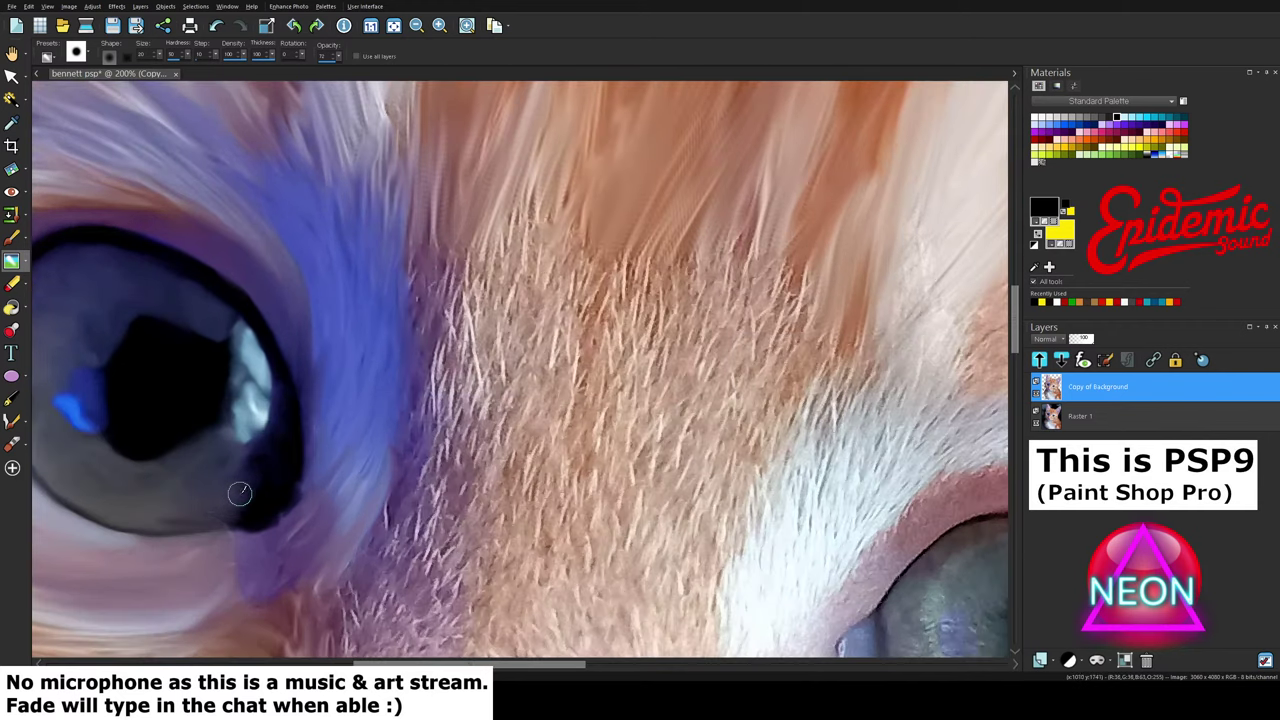
mouse_move(250, 458)
mouse_down()
mouse_move(284, 516)
mouse_move(234, 531)
mouse_up()
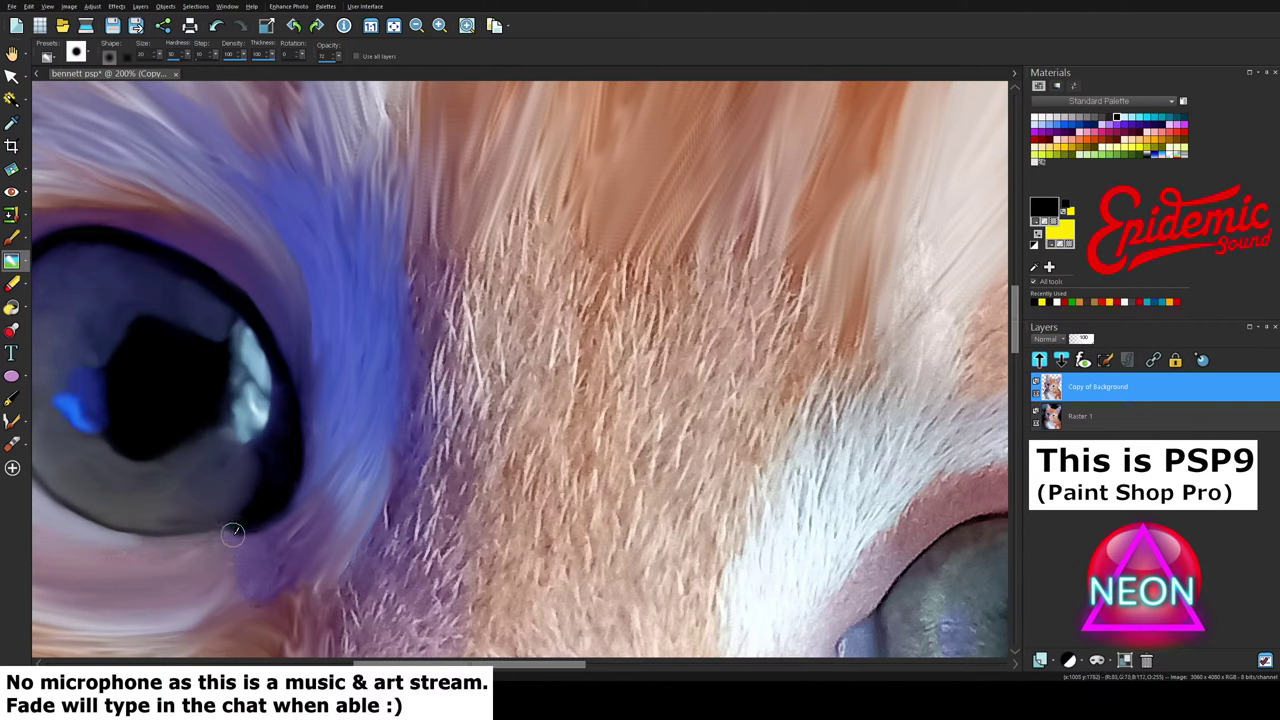
mouse_move(307, 407)
mouse_down()
mouse_move(246, 541)
mouse_move(190, 539)
mouse_move(266, 522)
mouse_move(249, 536)
mouse_move(307, 480)
mouse_move(252, 470)
mouse_move(229, 516)
mouse_move(162, 533)
mouse_move(230, 527)
mouse_move(230, 514)
mouse_move(156, 517)
mouse_move(224, 519)
mouse_move(243, 501)
mouse_move(218, 520)
mouse_up()
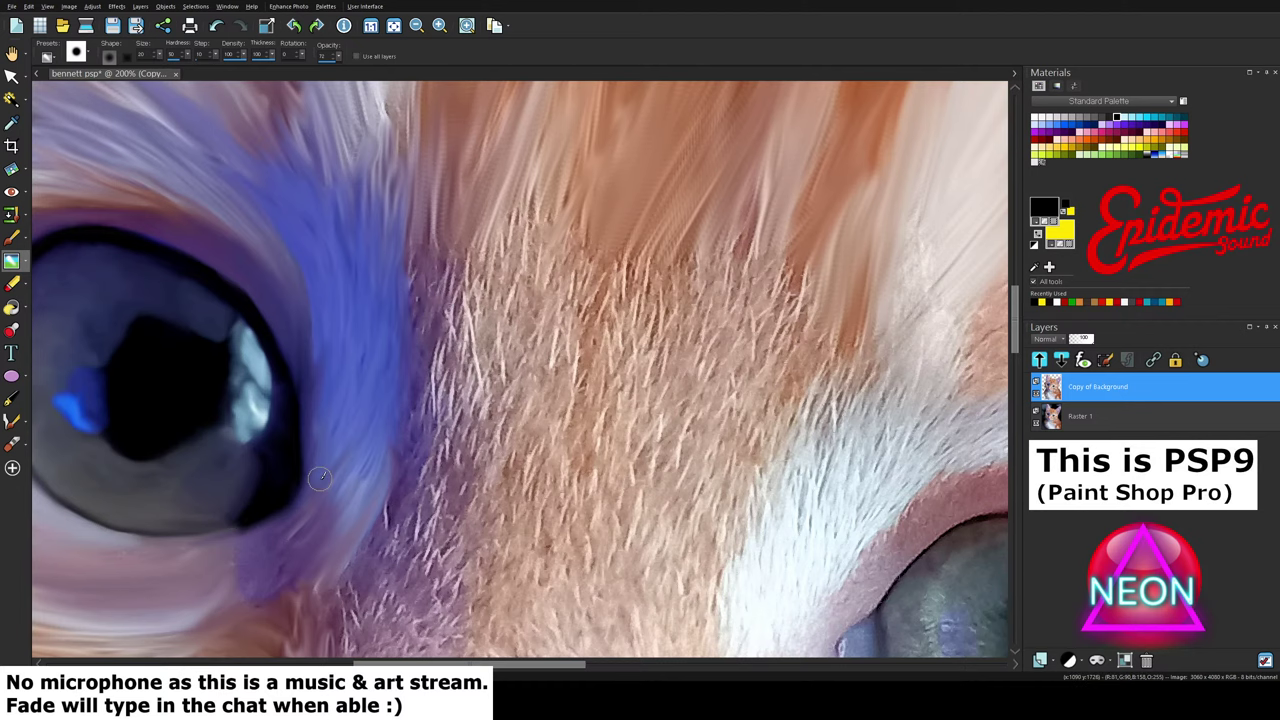
Step: Enlarge the smudge brush and pull the white fur above the right-hand eye up and outward toward the ear
scroll(360, 465, down, 5)
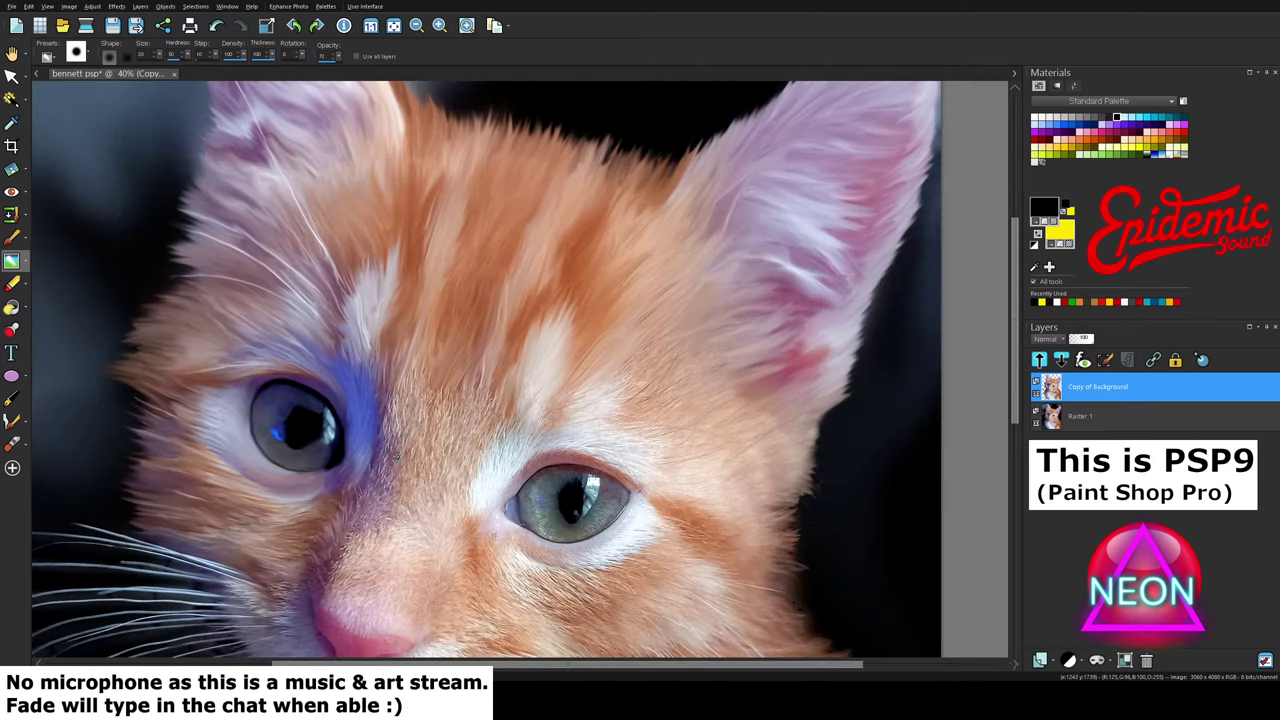
scroll(396, 455, down, 2)
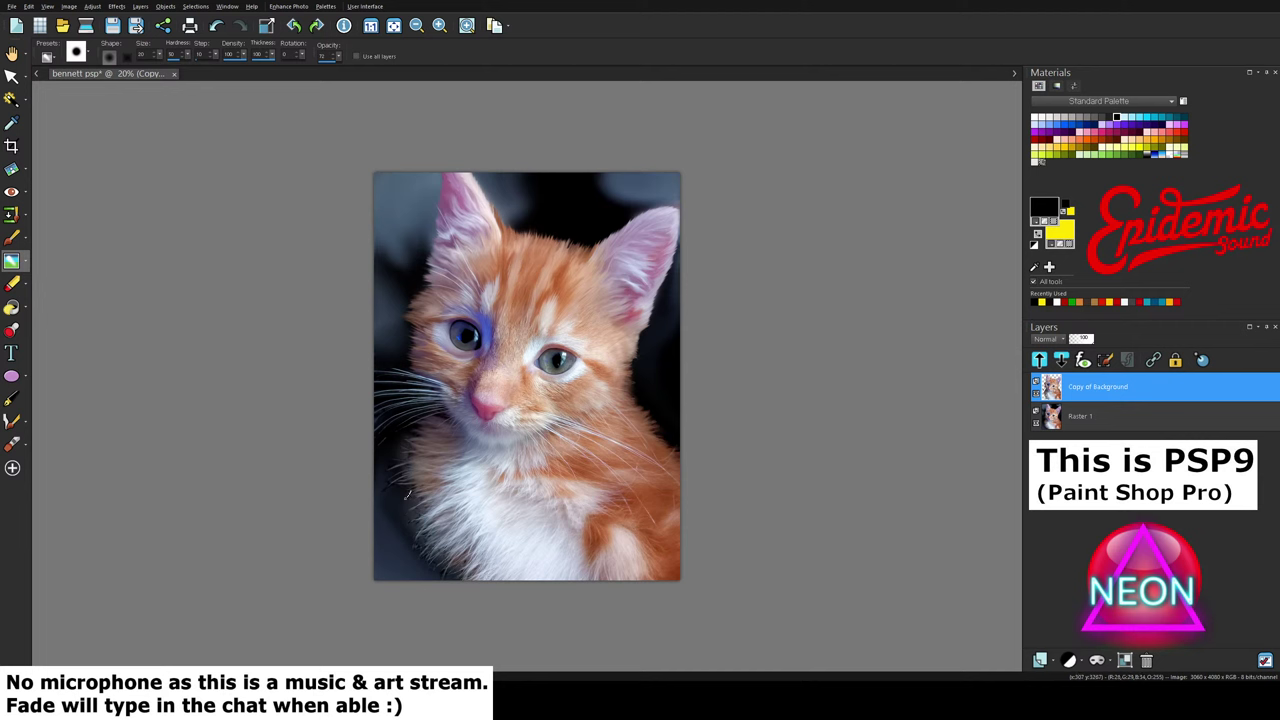
scroll(640, 440, up, 1)
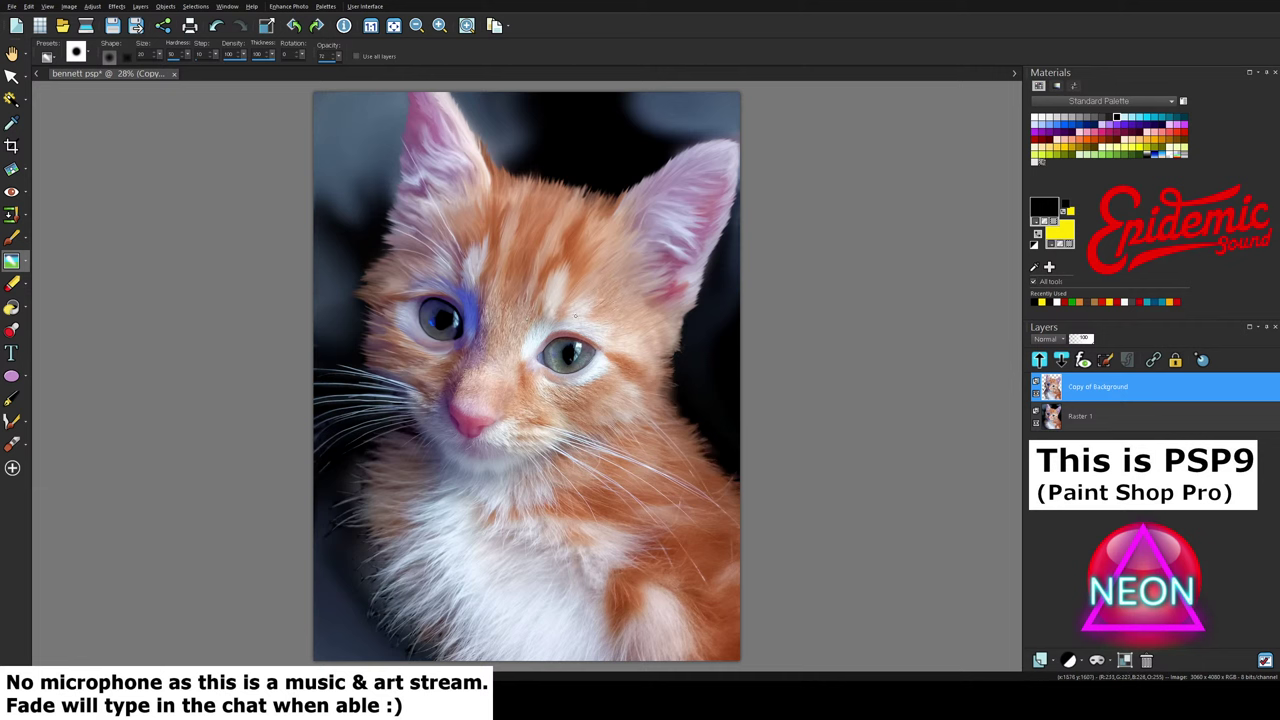
scroll(600, 322, up, 5)
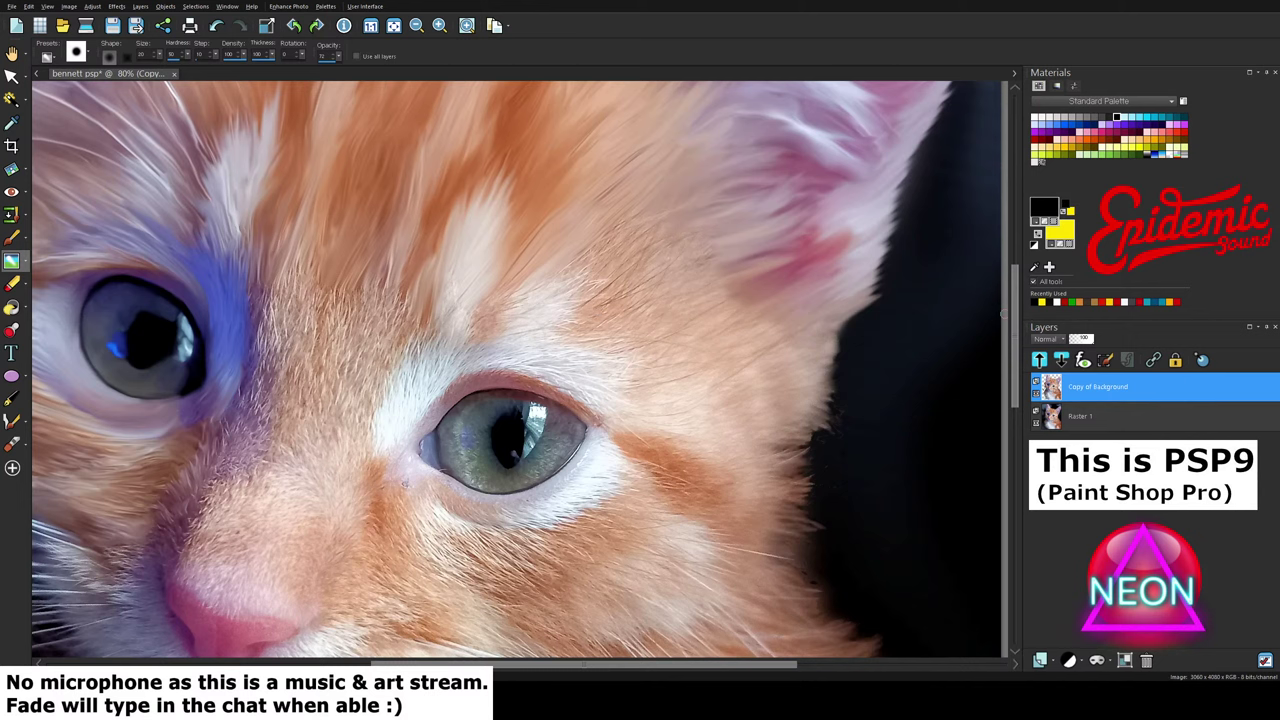
drag(1015, 338, 1015, 320)
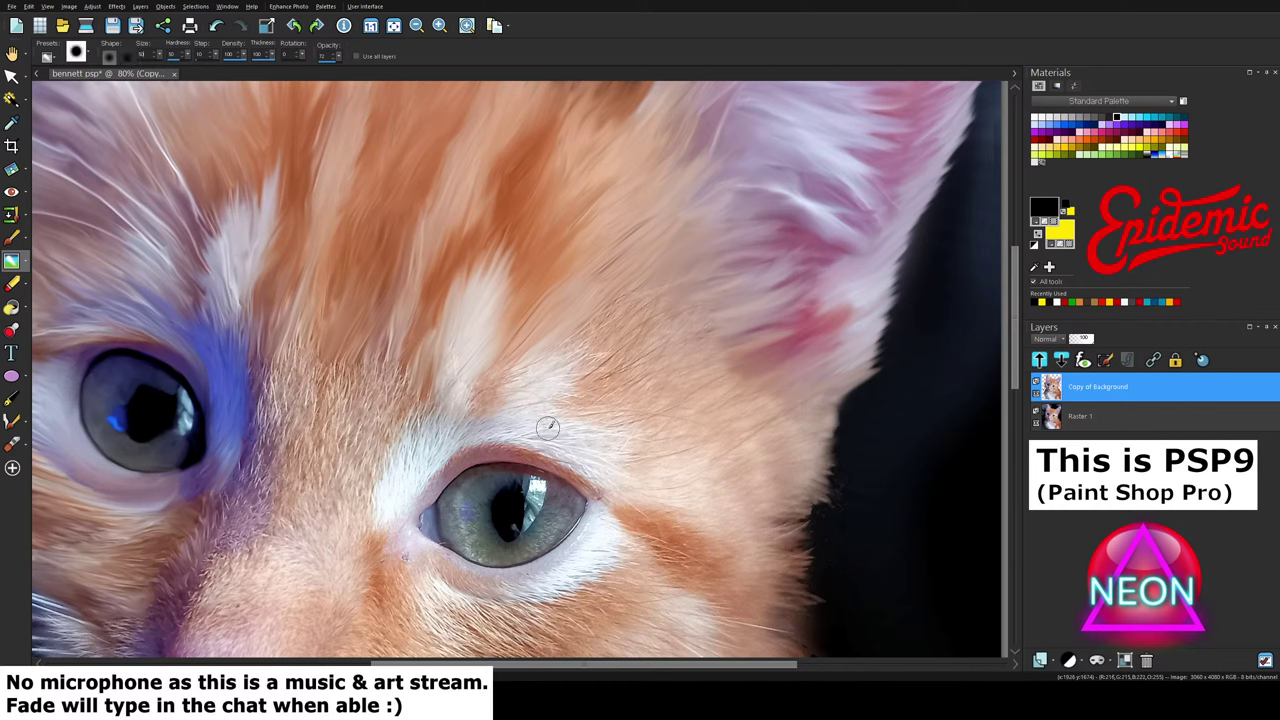
drag(499, 375, 613, 325)
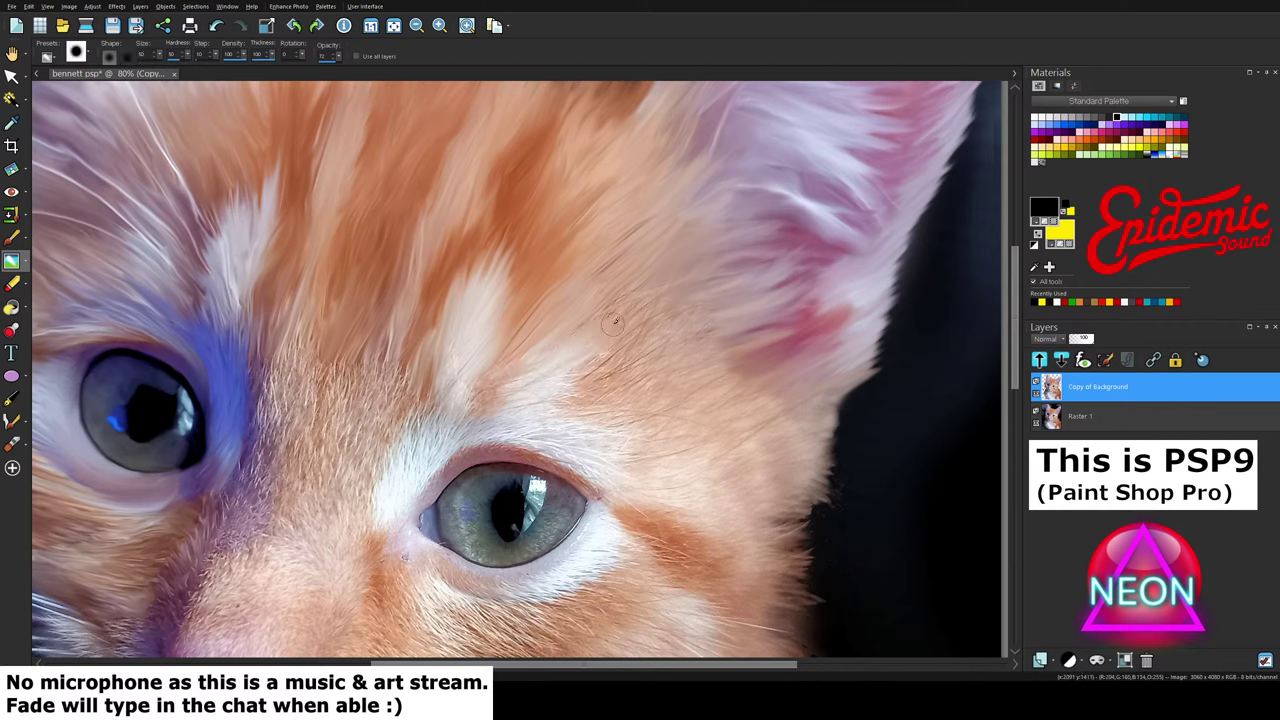
drag(511, 401, 622, 337)
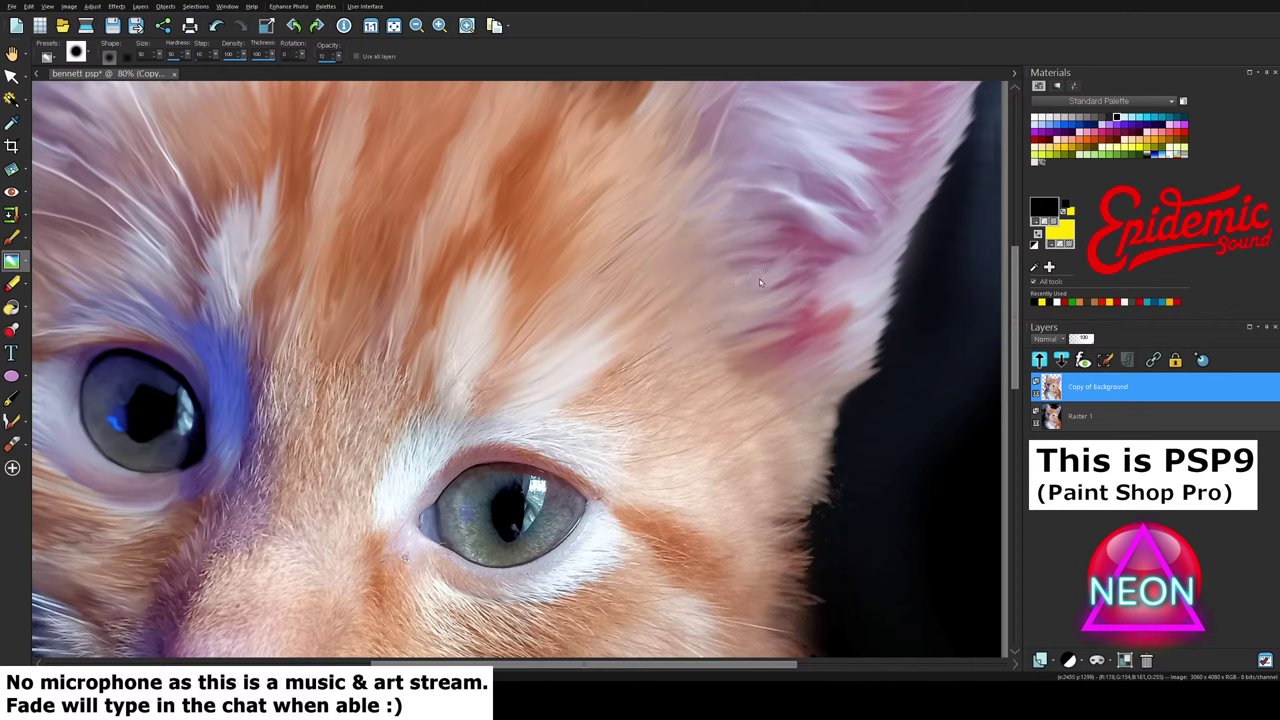
drag(621, 333, 641, 315)
mouse_move(486, 436)
mouse_down()
mouse_move(592, 439)
mouse_move(507, 422)
mouse_move(626, 406)
mouse_up()
drag(533, 418, 613, 423)
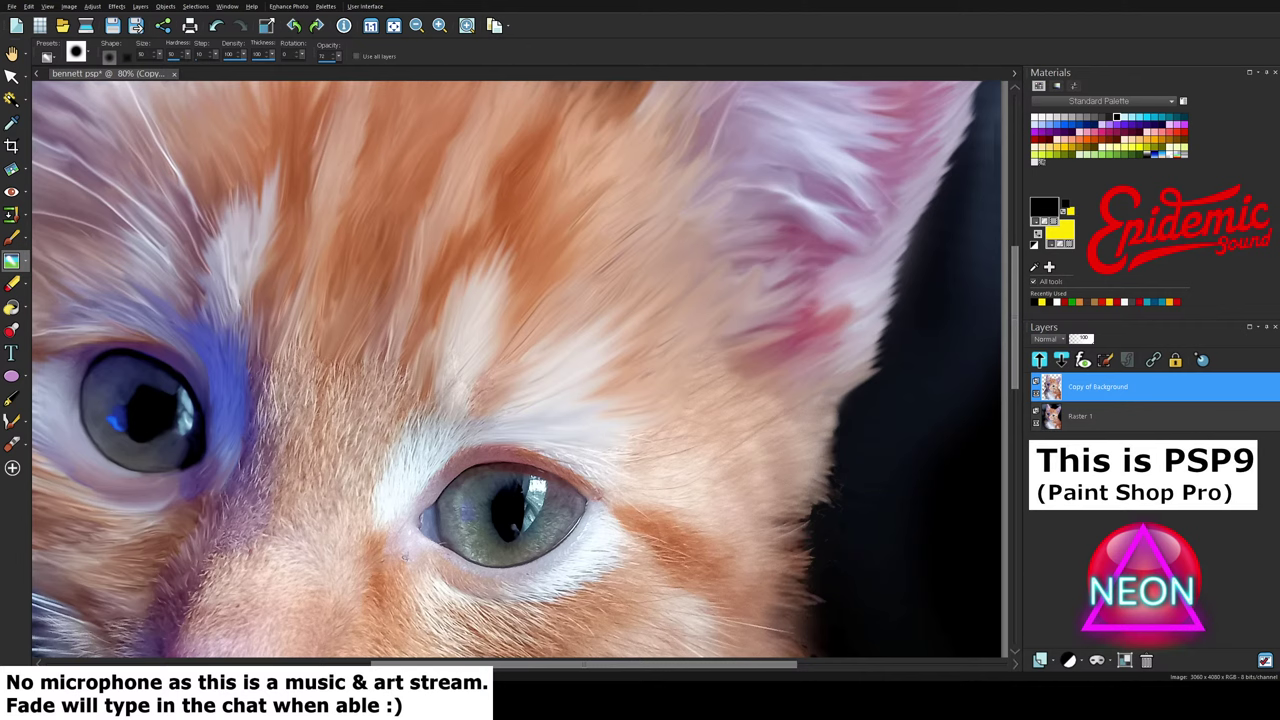
Step: Smudge the fur between the right-hand eye and the base of the right-hand ear into soft strands
mouse_move(693, 319)
mouse_down()
mouse_move(639, 352)
mouse_move(671, 361)
mouse_move(659, 375)
mouse_up()
mouse_move(724, 345)
mouse_down()
mouse_move(657, 387)
mouse_move(686, 396)
mouse_up()
mouse_move(755, 366)
mouse_down()
mouse_move(719, 394)
mouse_move(715, 419)
mouse_up()
mouse_move(788, 386)
mouse_down()
mouse_move(727, 429)
mouse_move(739, 438)
mouse_up()
drag(826, 390, 767, 429)
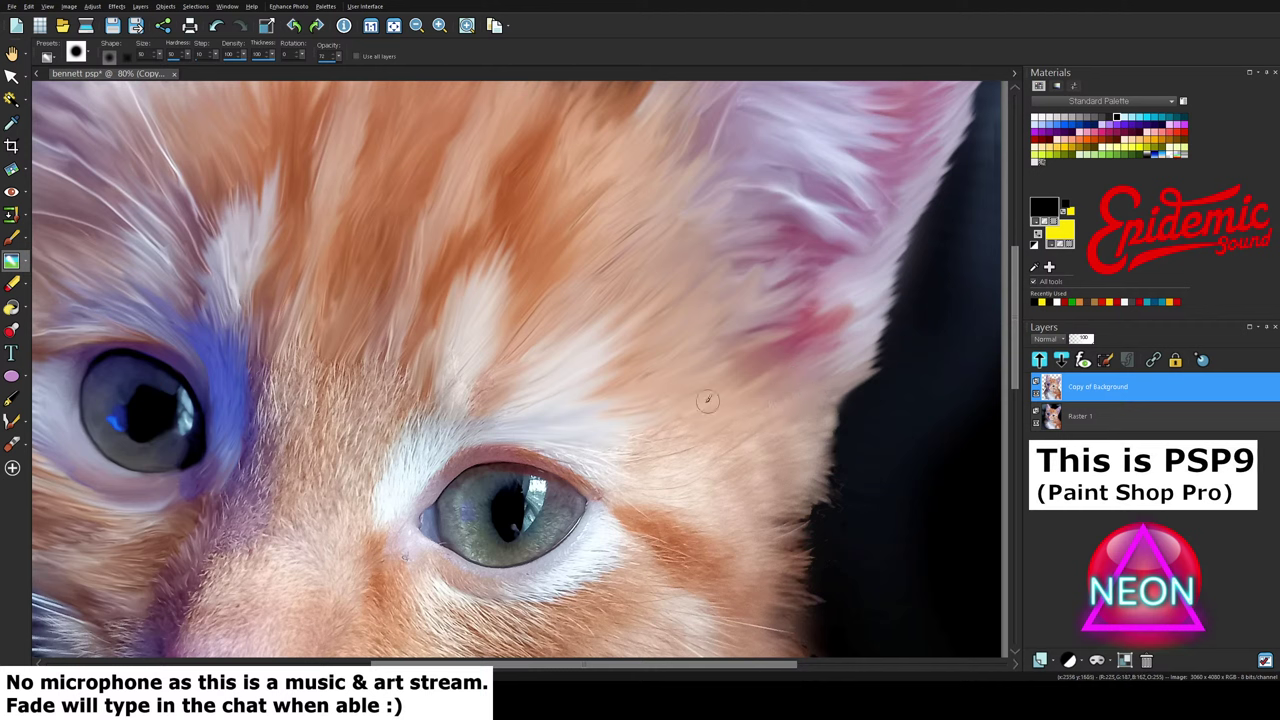
Step: Smudge the short forehead fur between the eyes upward into the orange stripes
mouse_move(272, 397)
mouse_down()
mouse_move(290, 330)
mouse_move(275, 395)
mouse_move(275, 335)
mouse_move(258, 395)
mouse_move(258, 336)
mouse_up()
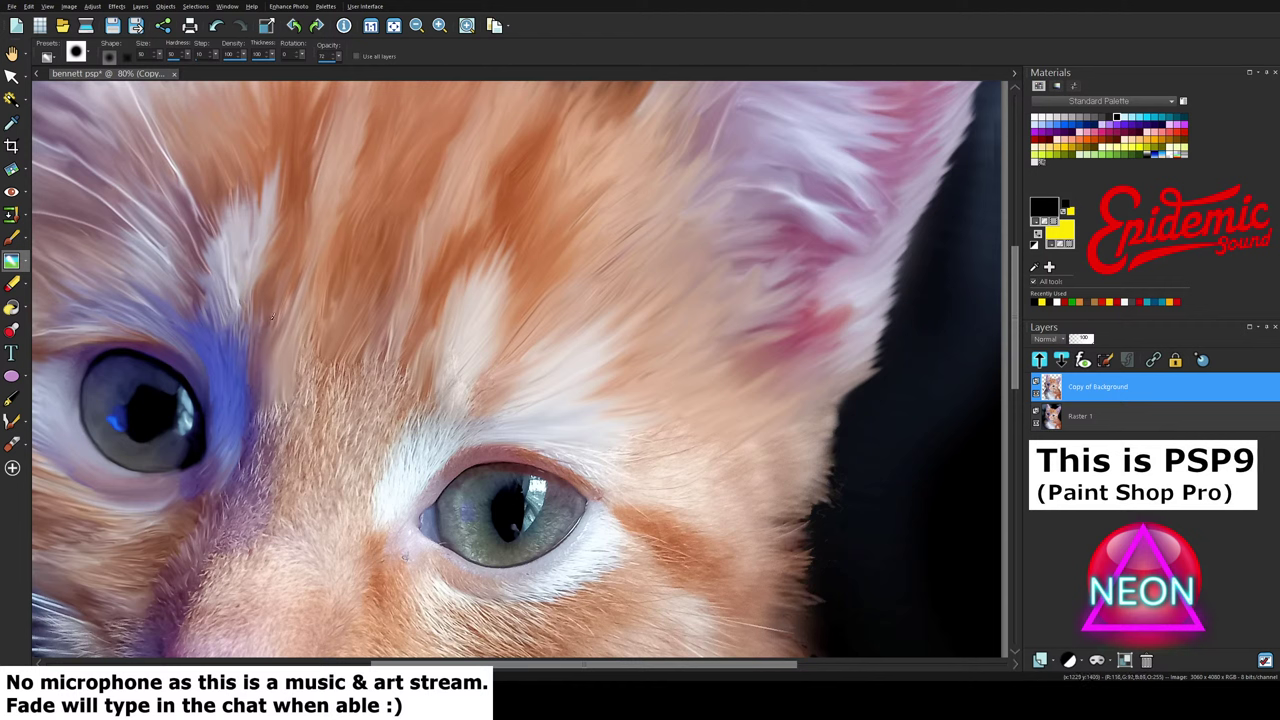
drag(301, 413, 308, 340)
mouse_move(314, 410)
mouse_down()
mouse_move(344, 332)
mouse_move(338, 381)
mouse_move(356, 357)
mouse_move(361, 395)
mouse_move(382, 346)
mouse_up()
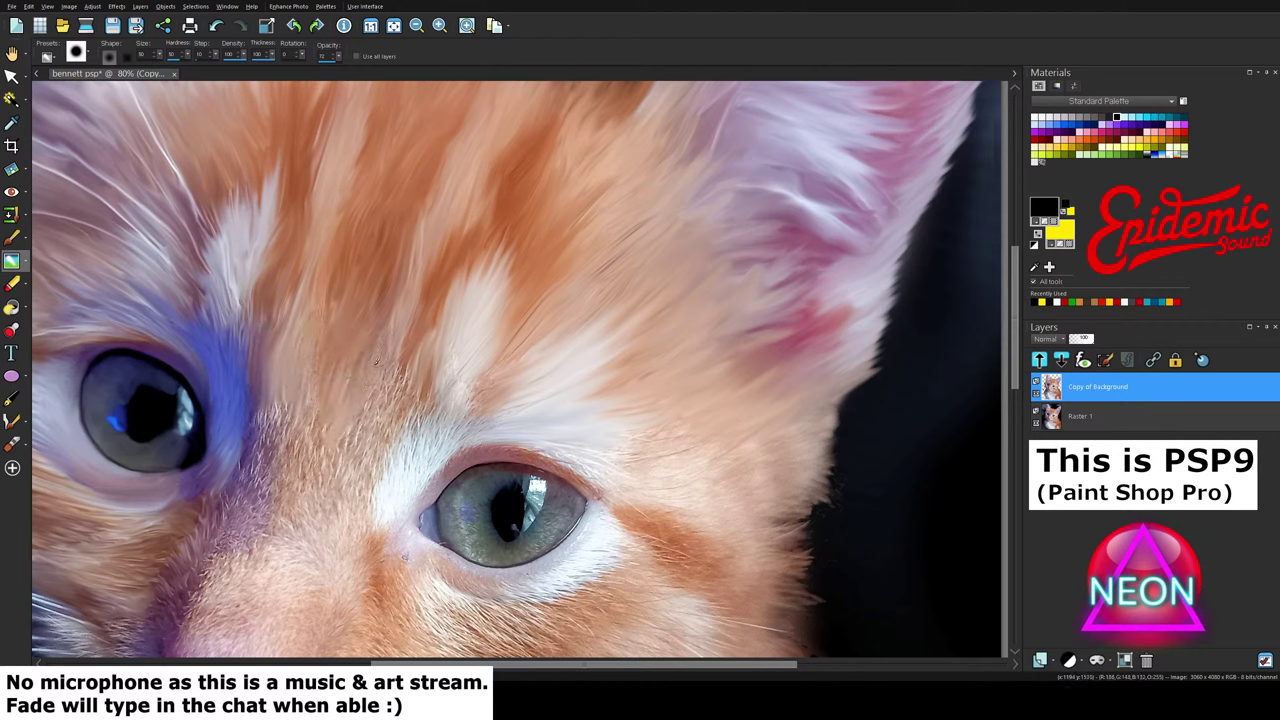
mouse_move(359, 430)
mouse_down()
mouse_move(398, 348)
mouse_move(381, 425)
mouse_move(414, 352)
mouse_move(382, 431)
mouse_move(433, 352)
mouse_up()
drag(399, 426, 452, 328)
Step: Smudge the white brow fur from the right-hand eye's inner corner upward and across to its outer side
mouse_move(441, 404)
mouse_down()
mouse_move(454, 344)
mouse_move(445, 380)
mouse_move(457, 358)
mouse_move(466, 394)
mouse_move(497, 358)
mouse_move(474, 408)
mouse_move(521, 354)
mouse_move(484, 410)
mouse_move(526, 377)
mouse_move(493, 420)
mouse_move(534, 392)
mouse_move(498, 412)
mouse_move(528, 400)
mouse_up()
mouse_move(405, 457)
mouse_down()
mouse_move(421, 401)
mouse_move(481, 413)
mouse_move(480, 394)
mouse_up()
mouse_move(387, 481)
mouse_down()
mouse_move(423, 397)
mouse_move(395, 474)
mouse_move(439, 408)
mouse_move(393, 494)
mouse_move(450, 414)
mouse_move(405, 496)
mouse_move(449, 436)
mouse_up()
mouse_move(397, 488)
mouse_down()
mouse_move(498, 398)
mouse_move(454, 416)
mouse_move(470, 440)
mouse_move(550, 435)
mouse_move(485, 436)
mouse_move(558, 445)
mouse_move(511, 438)
mouse_move(611, 481)
mouse_move(555, 442)
mouse_move(640, 466)
mouse_move(568, 444)
mouse_move(642, 455)
mouse_move(596, 440)
mouse_move(671, 435)
mouse_move(580, 433)
mouse_move(673, 433)
mouse_move(570, 445)
mouse_move(642, 471)
mouse_move(571, 449)
mouse_move(648, 480)
mouse_move(578, 458)
mouse_move(652, 485)
mouse_up()
mouse_move(601, 435)
mouse_down()
mouse_move(682, 411)
mouse_move(655, 425)
mouse_move(682, 453)
mouse_up()
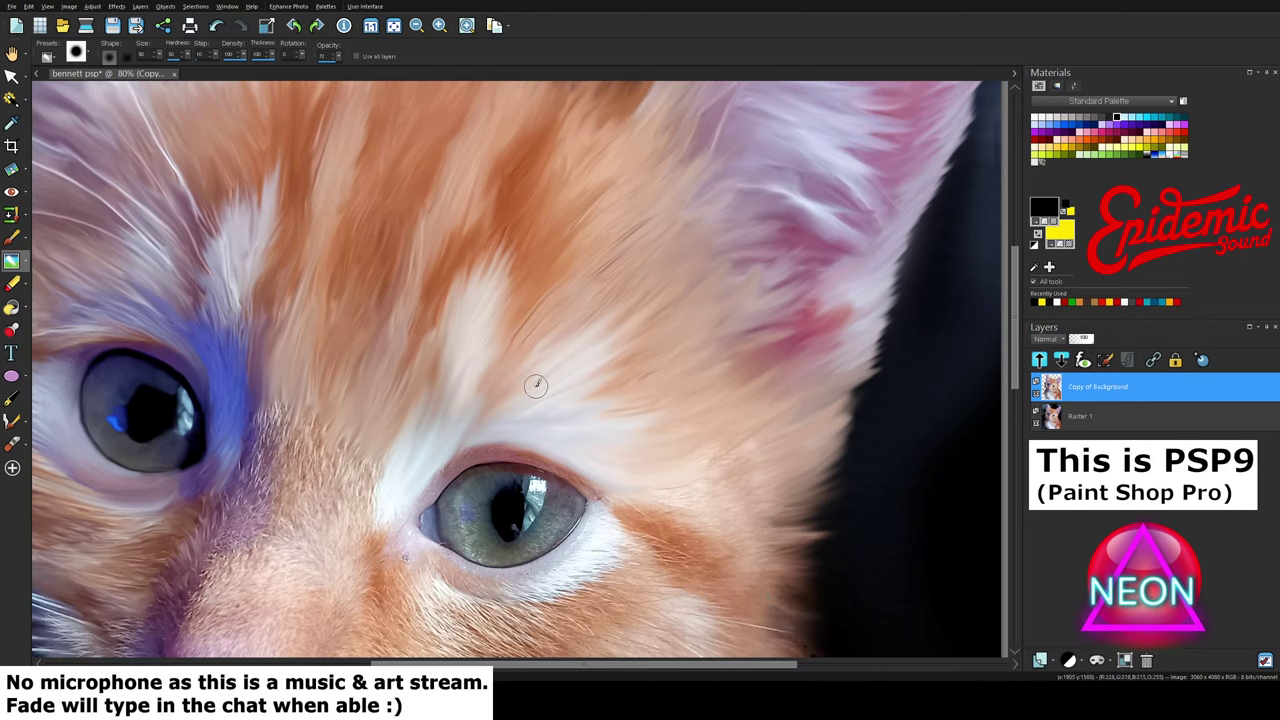
Step: Reduce the smudge brush size and smooth the right-hand eye's pink upper eyelid and its border with the white fur
scroll(432, 482, up, 2)
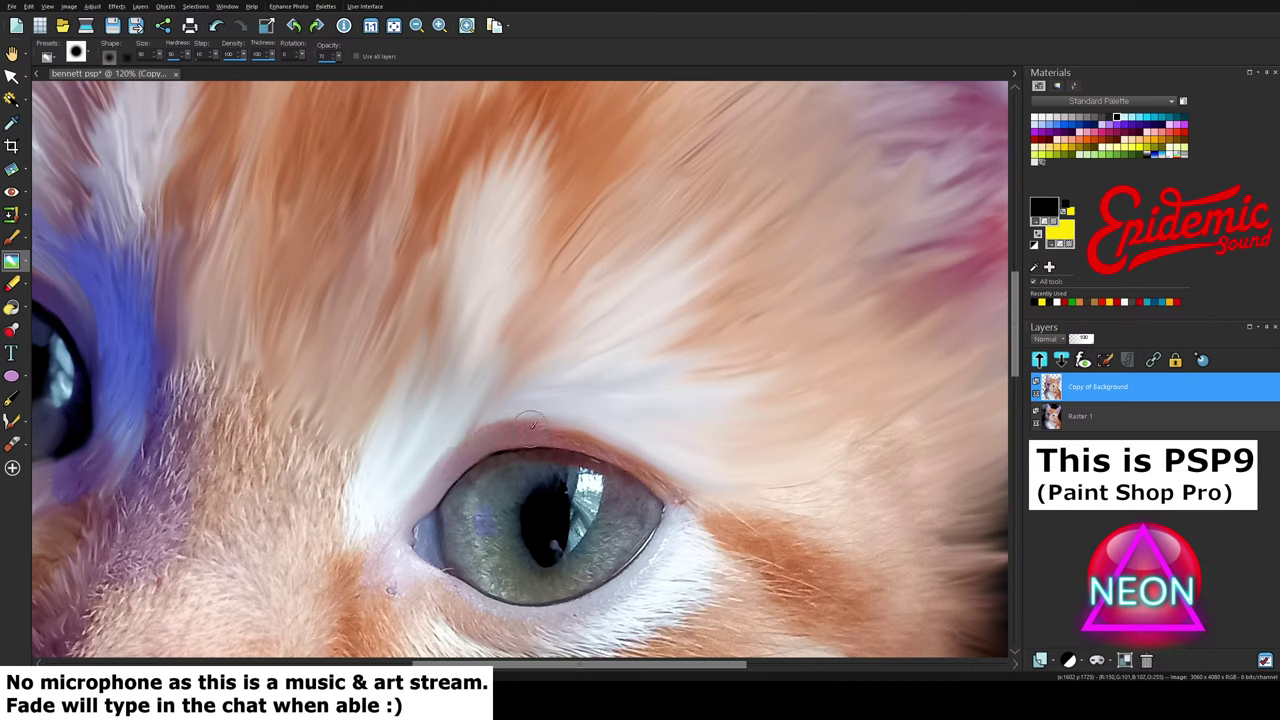
mouse_move(503, 438)
mouse_down()
mouse_move(573, 431)
mouse_move(601, 443)
mouse_up()
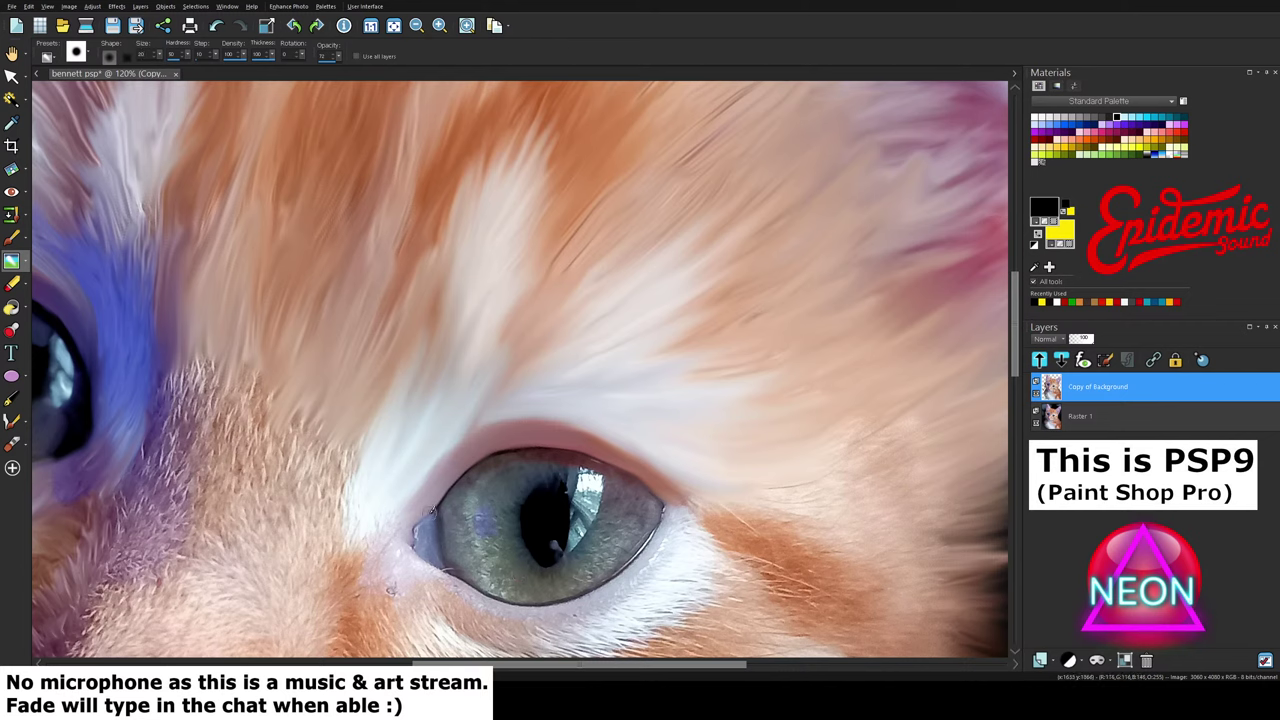
scroll(445, 485, up, 2)
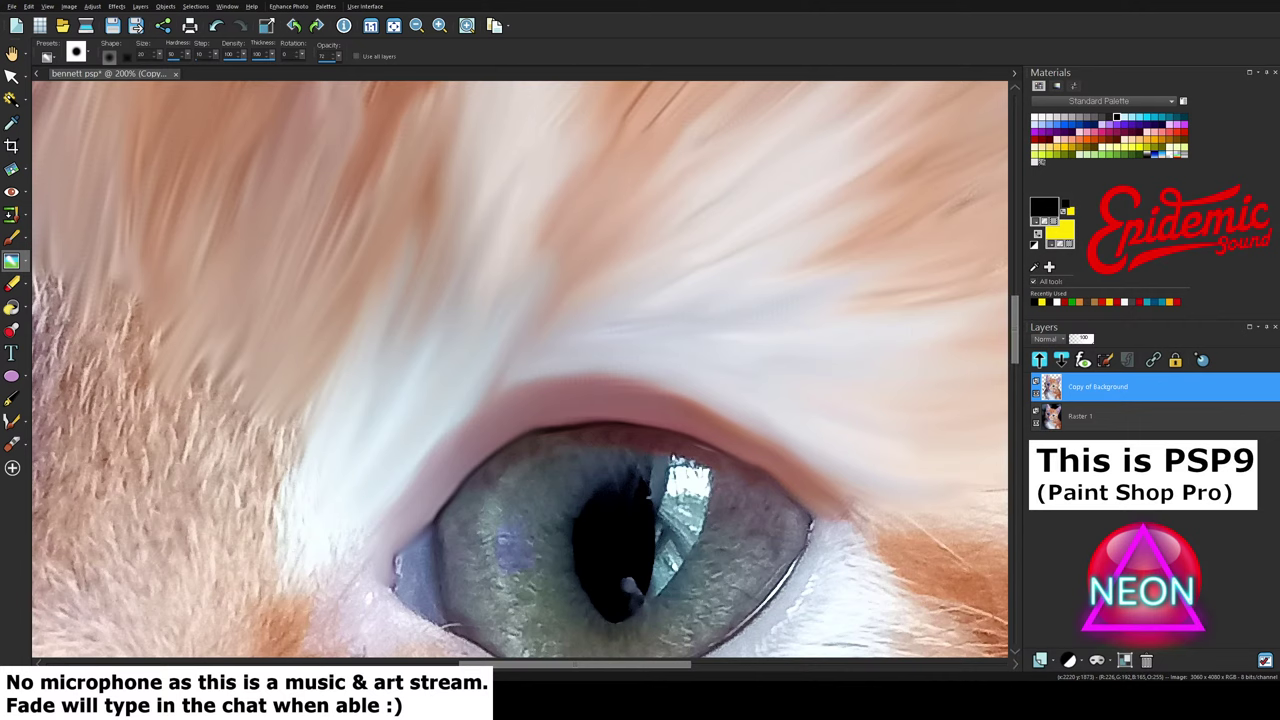
scroll(520, 368, down, 4)
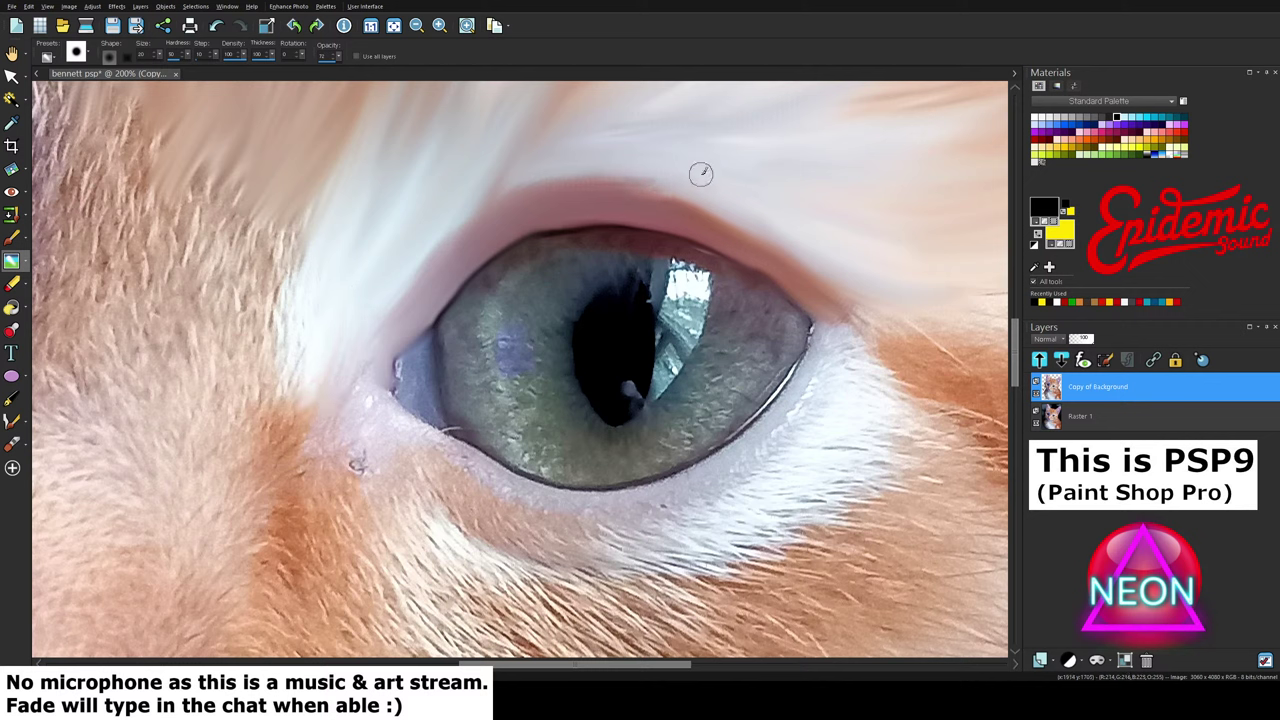
drag(598, 169, 510, 189)
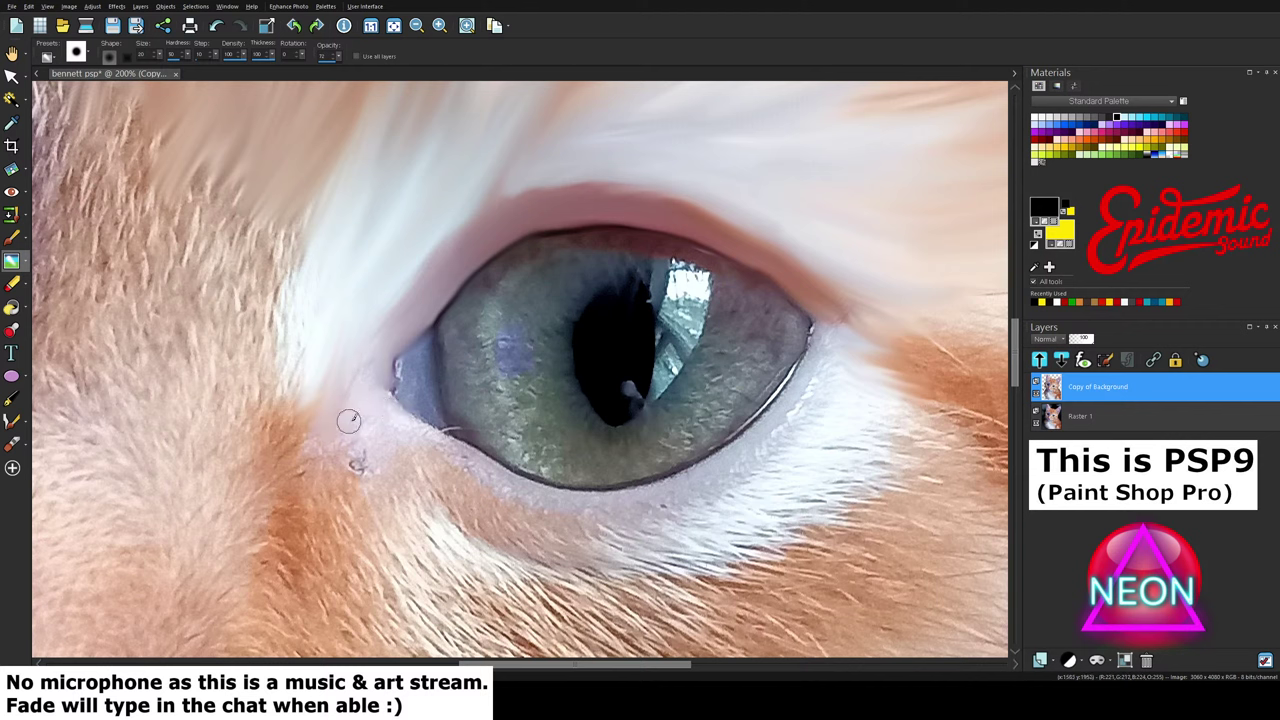
Step: Smudge the right-hand eye's inner corner and lower eyelid rim smooth as far as the outer corner
mouse_move(358, 464)
mouse_down()
mouse_move(379, 413)
mouse_move(395, 409)
mouse_move(387, 392)
mouse_move(417, 425)
mouse_move(388, 418)
mouse_move(392, 432)
mouse_move(365, 435)
mouse_move(387, 450)
mouse_move(417, 426)
mouse_move(547, 508)
mouse_up()
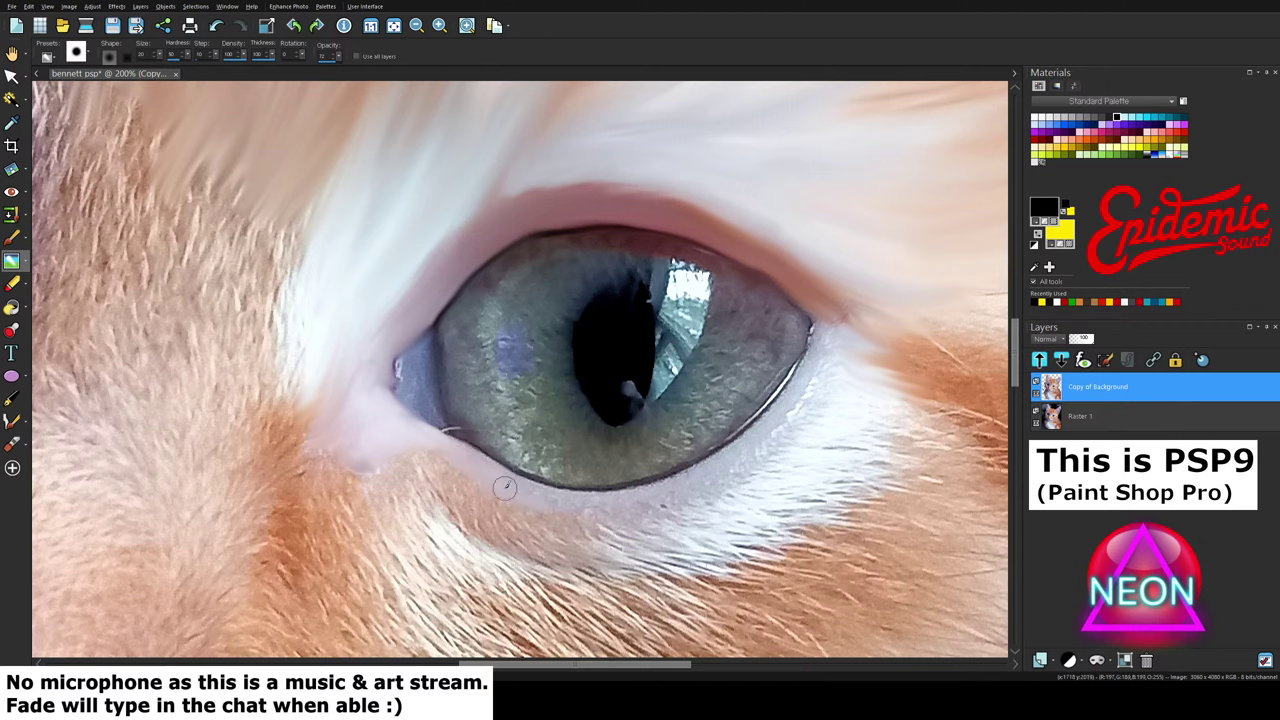
mouse_move(424, 388)
mouse_down()
mouse_move(428, 347)
mouse_move(431, 374)
mouse_move(397, 364)
mouse_move(410, 376)
mouse_move(399, 387)
mouse_move(439, 420)
mouse_move(425, 368)
mouse_move(428, 391)
mouse_move(430, 354)
mouse_move(438, 394)
mouse_move(435, 349)
mouse_up()
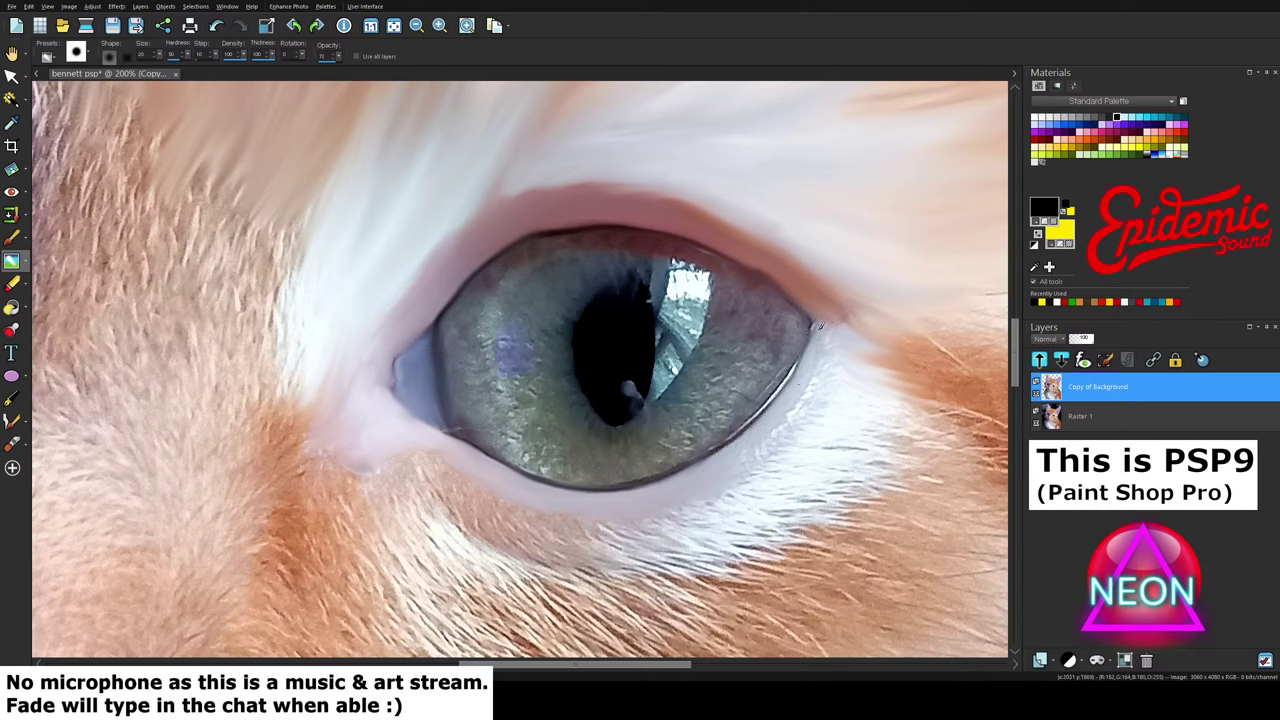
mouse_move(818, 329)
mouse_down()
mouse_move(789, 413)
mouse_move(810, 387)
mouse_move(754, 460)
mouse_up()
drag(844, 327, 812, 386)
mouse_move(849, 335)
mouse_down()
mouse_move(831, 374)
mouse_move(714, 480)
mouse_up()
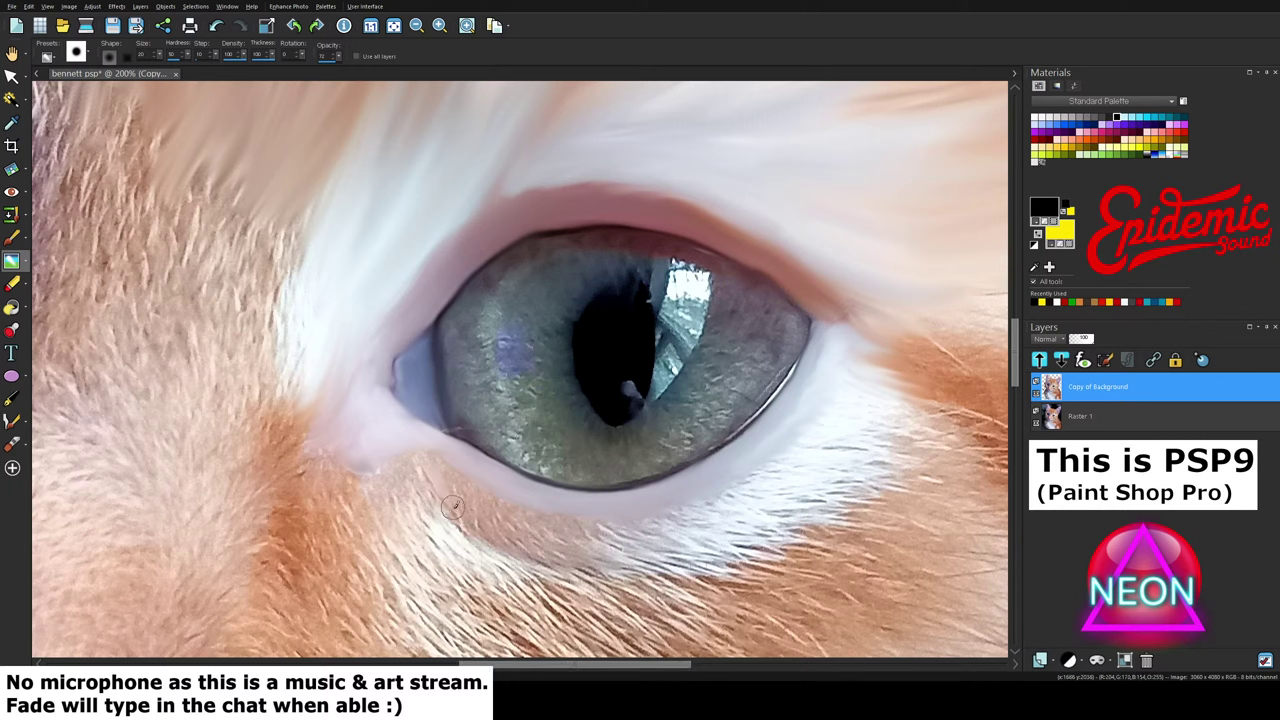
Step: Smudge the peach fur band beneath the right-hand eye's lower lid, starting near the inner corner
mouse_move(426, 456)
mouse_down()
mouse_move(428, 495)
mouse_move(464, 528)
mouse_up()
mouse_move(445, 498)
mouse_down()
mouse_move(504, 537)
mouse_move(467, 496)
mouse_move(546, 528)
mouse_move(471, 491)
mouse_move(523, 521)
mouse_move(588, 531)
mouse_move(553, 515)
mouse_move(590, 532)
mouse_move(590, 560)
mouse_move(510, 528)
mouse_move(582, 567)
mouse_move(486, 534)
mouse_move(558, 559)
mouse_move(643, 537)
mouse_move(547, 520)
mouse_move(636, 550)
mouse_move(551, 539)
mouse_move(635, 562)
mouse_move(585, 561)
mouse_move(599, 569)
mouse_move(637, 558)
mouse_up()
drag(395, 467, 384, 475)
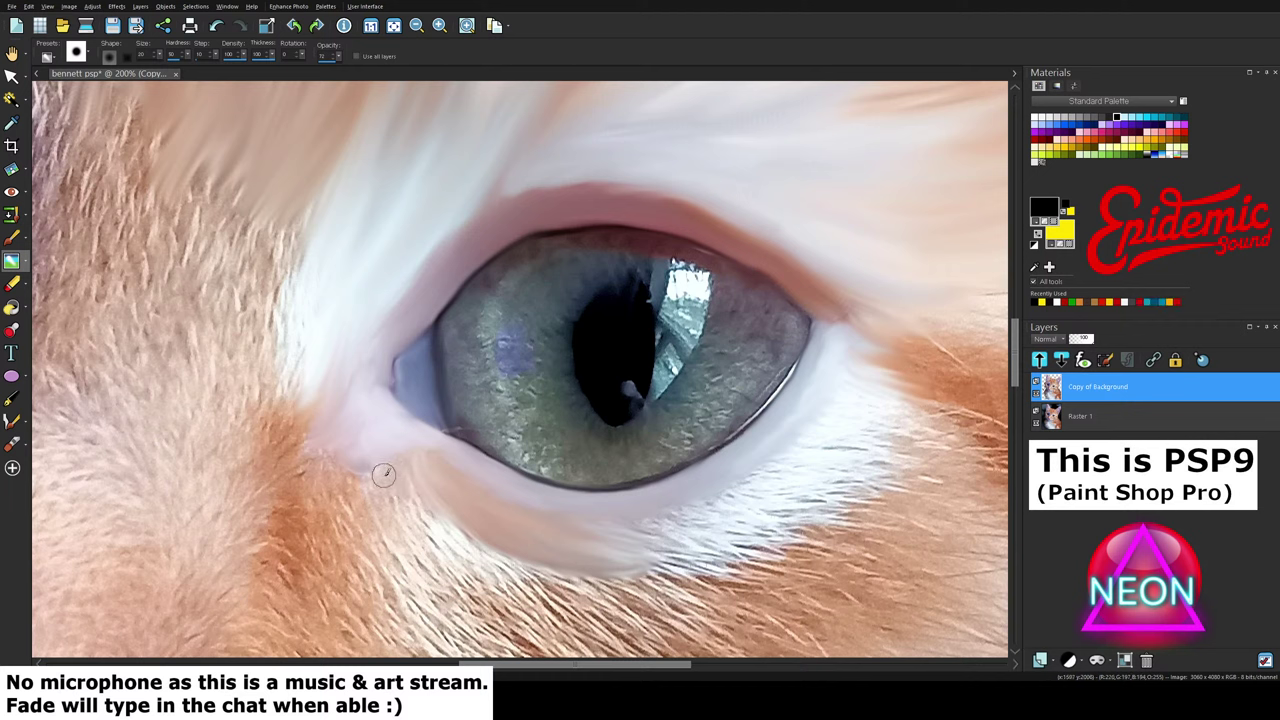